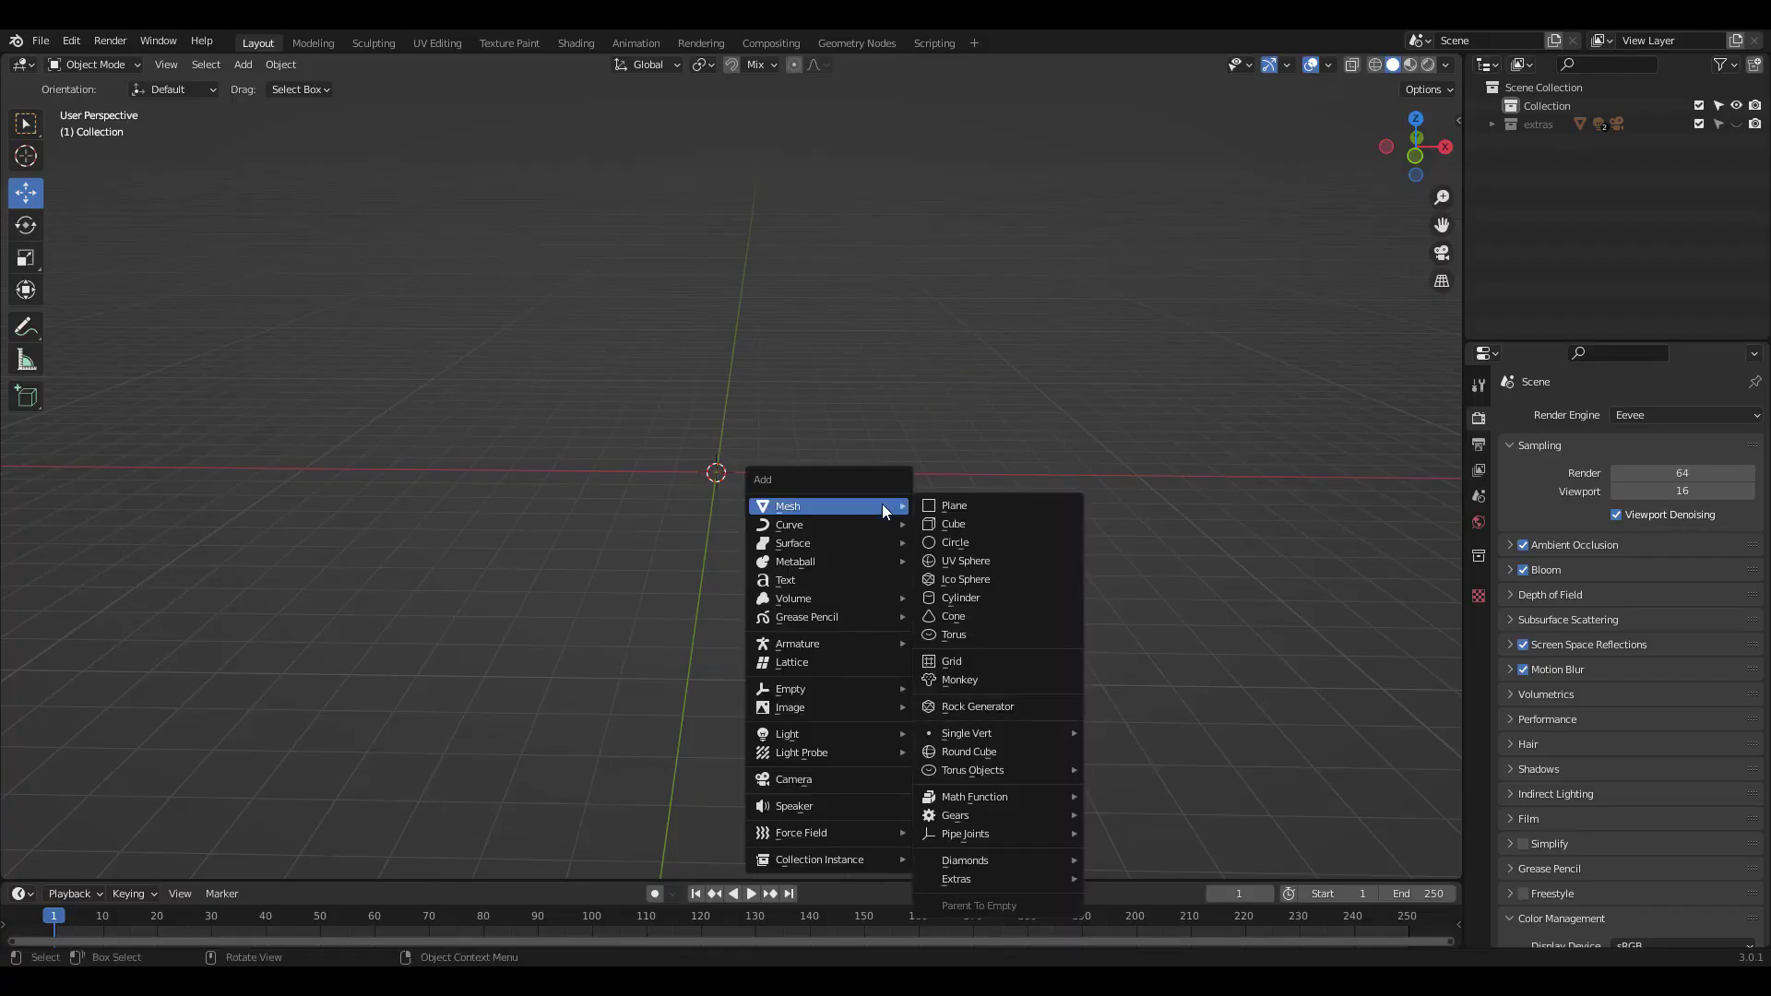
Step: Add a cube, raise it 1 m on Z, and switch to the Geometry Nodes workspace
click(963, 523)
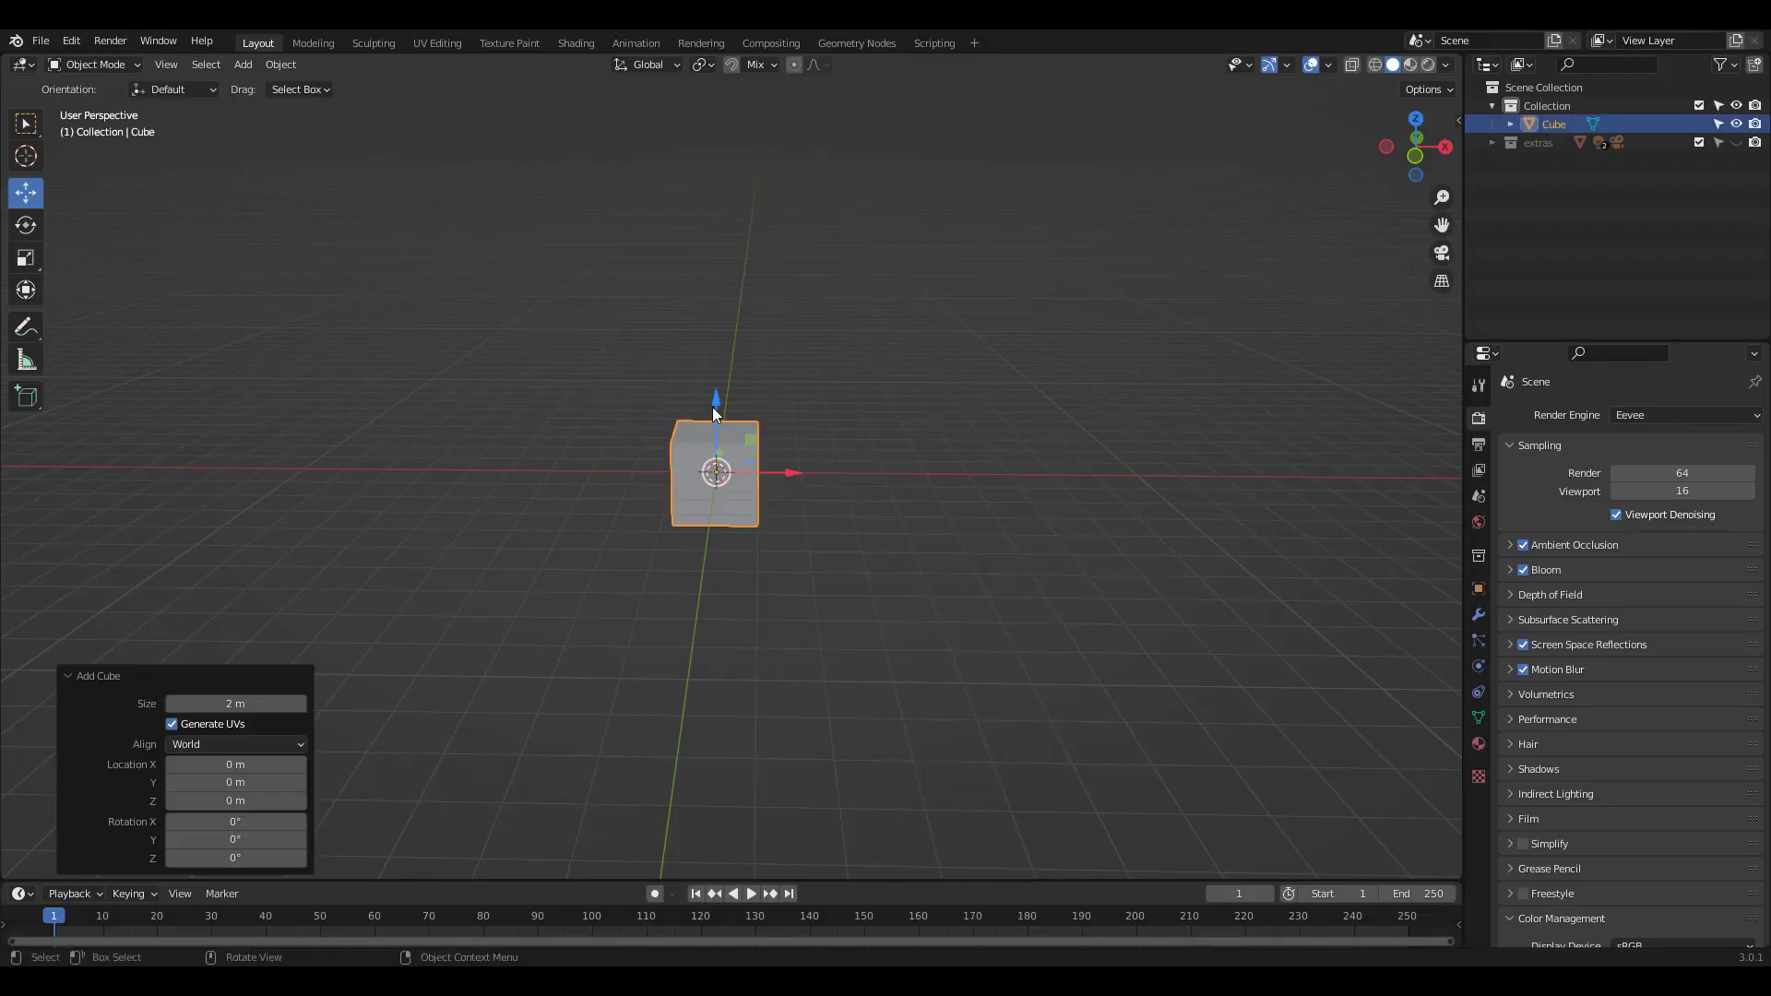
drag(712, 406, 712, 351)
middle_drag(712, 351, 890, 346)
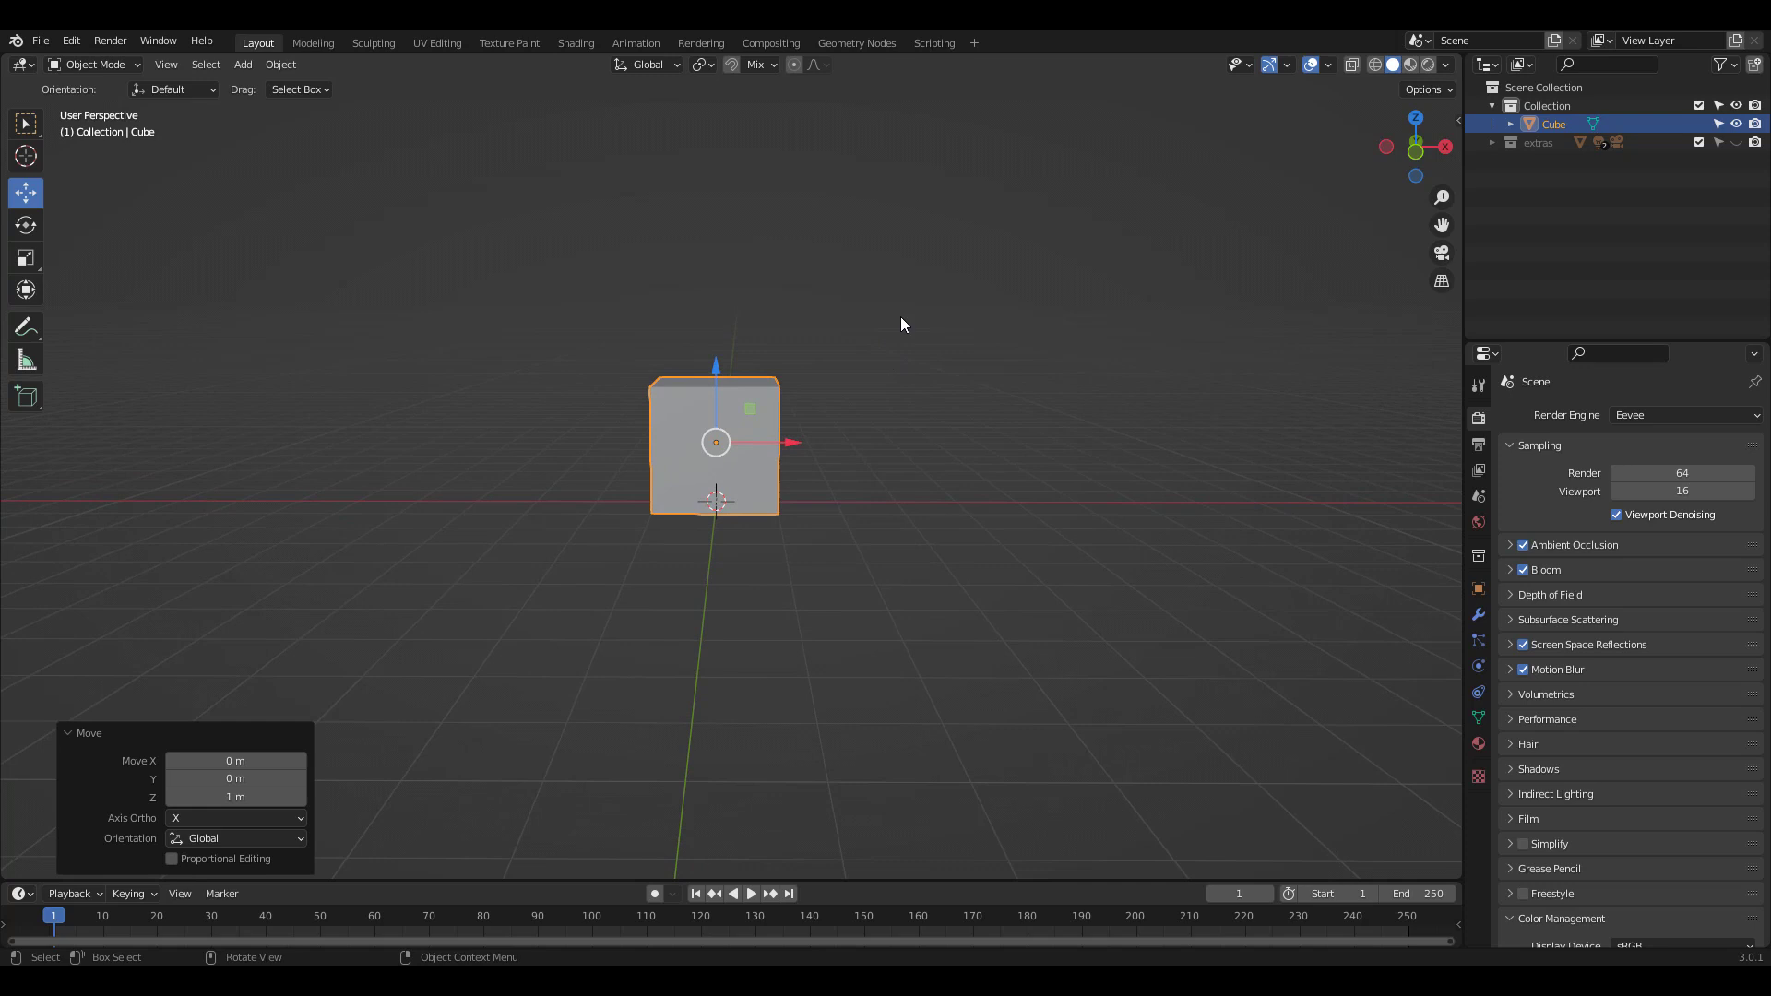
click(844, 43)
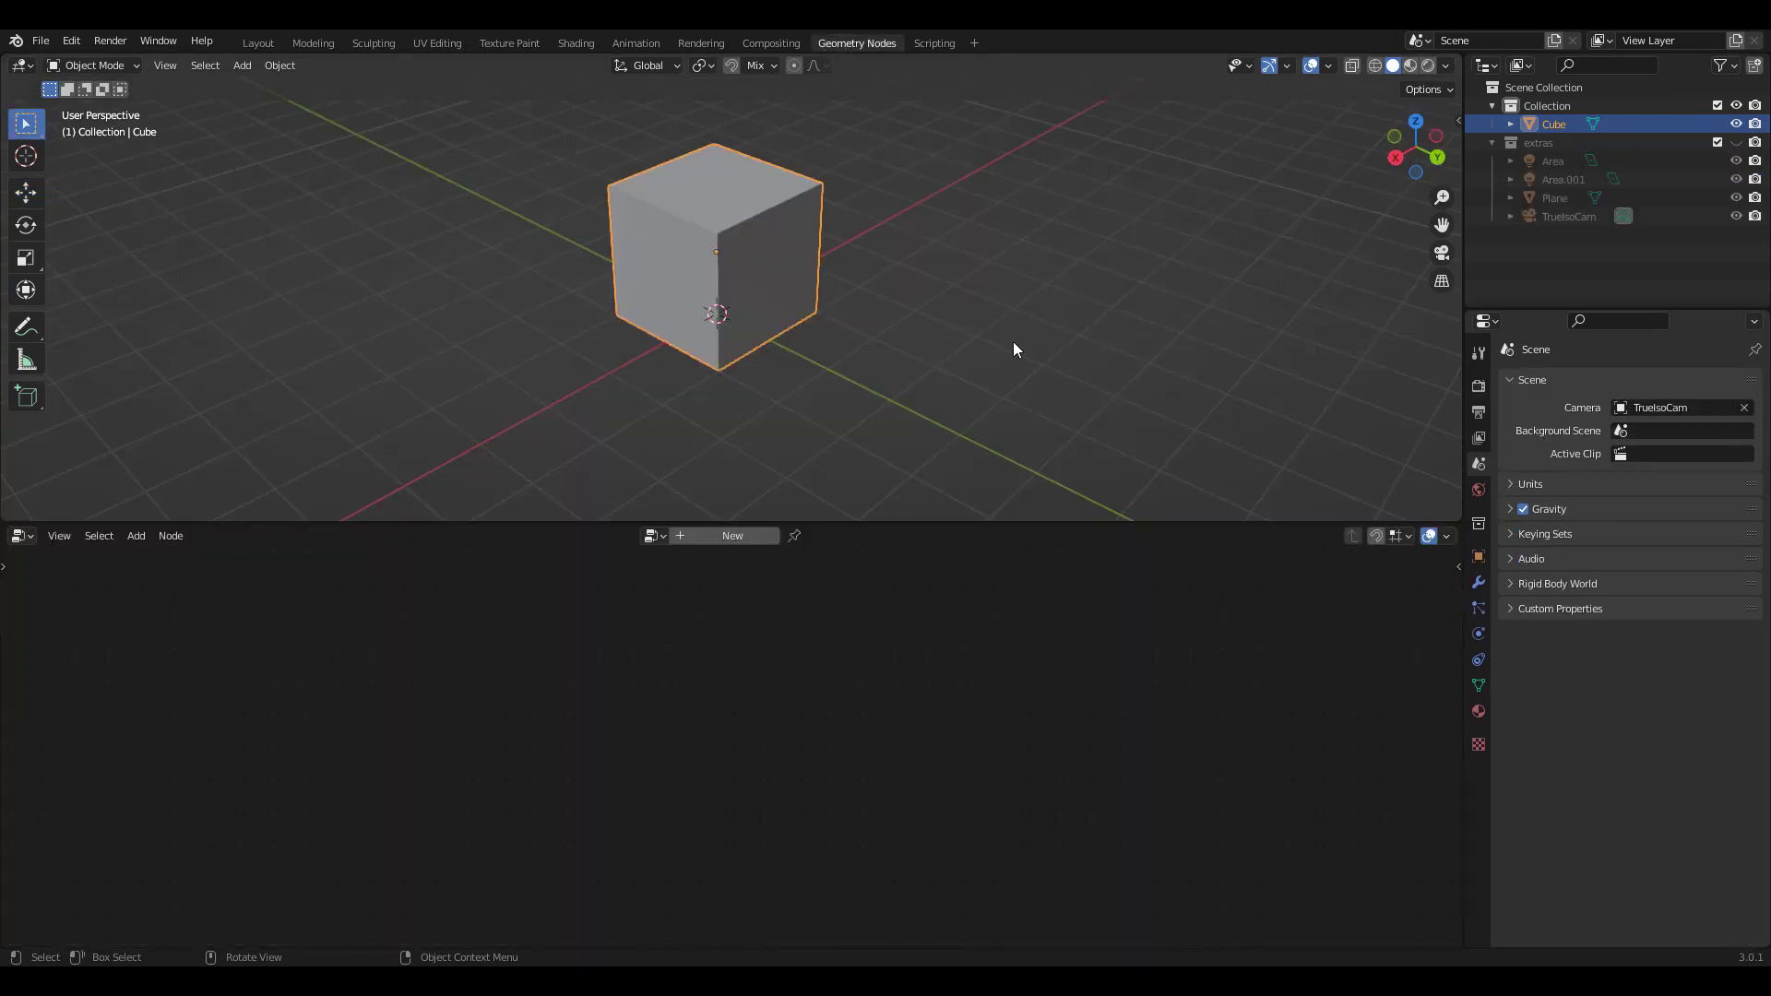
middle_drag(981, 293, 968, 352)
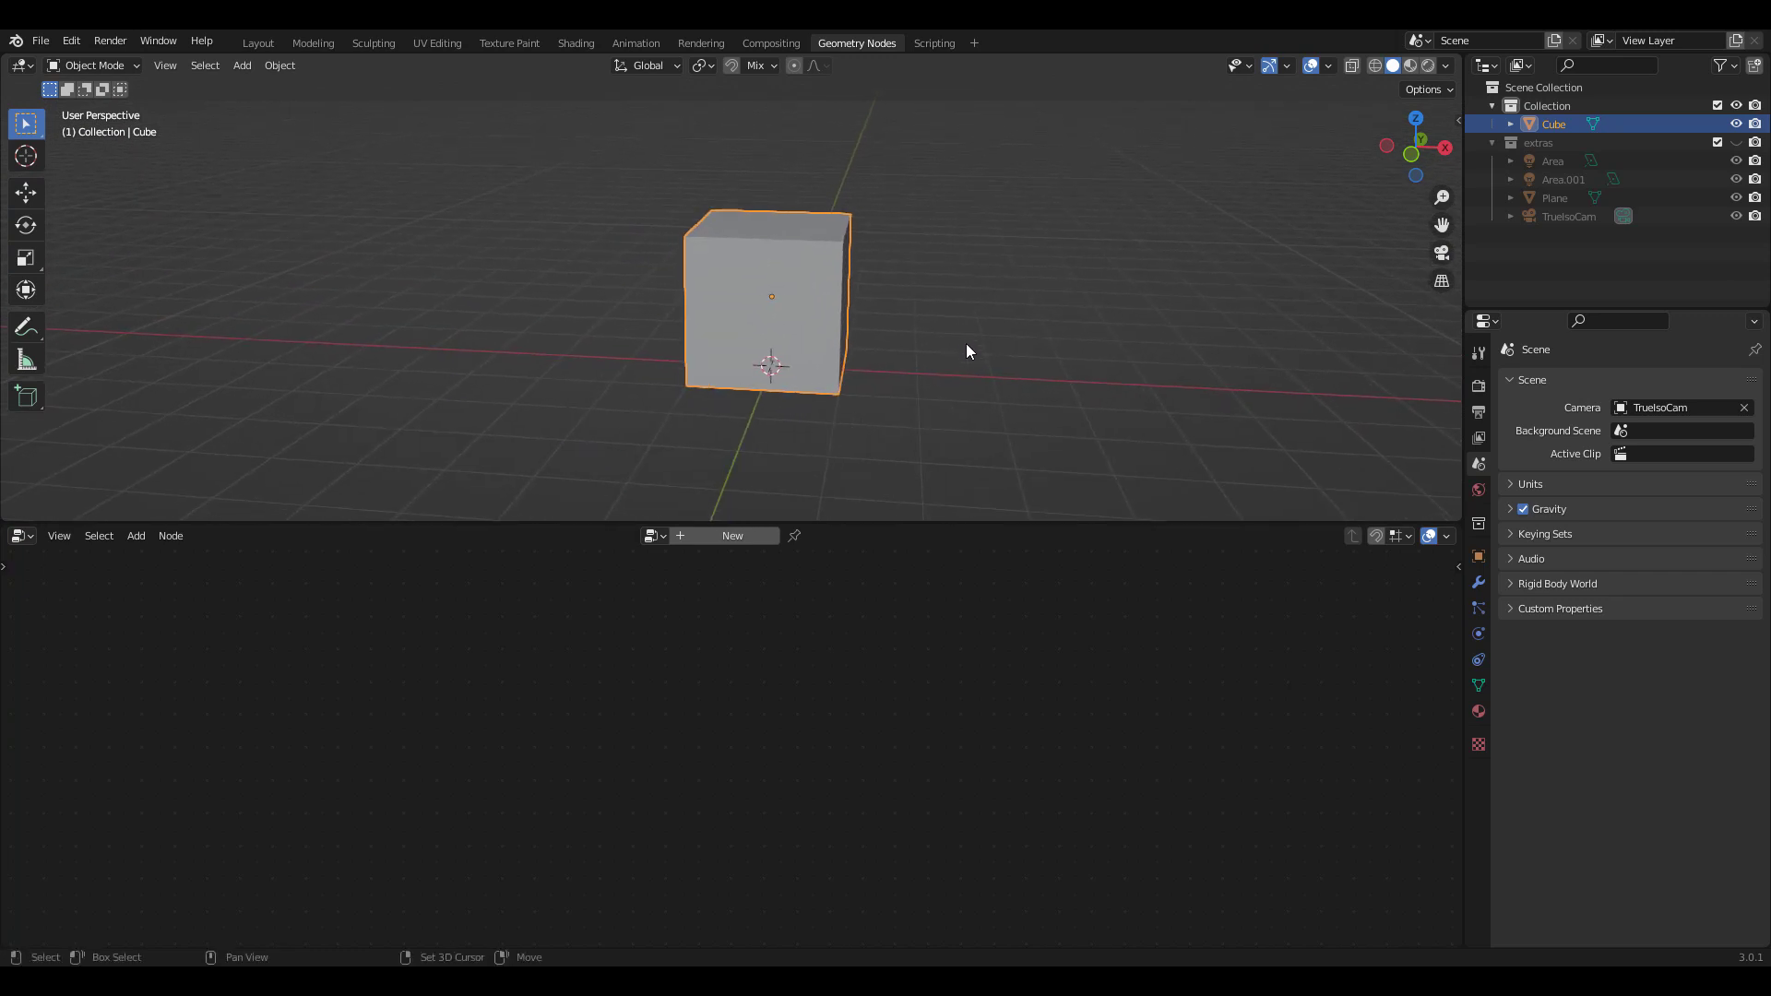
Step: Create a new geometry-nodes tree for the cube and add a Bevel modifier
click(739, 539)
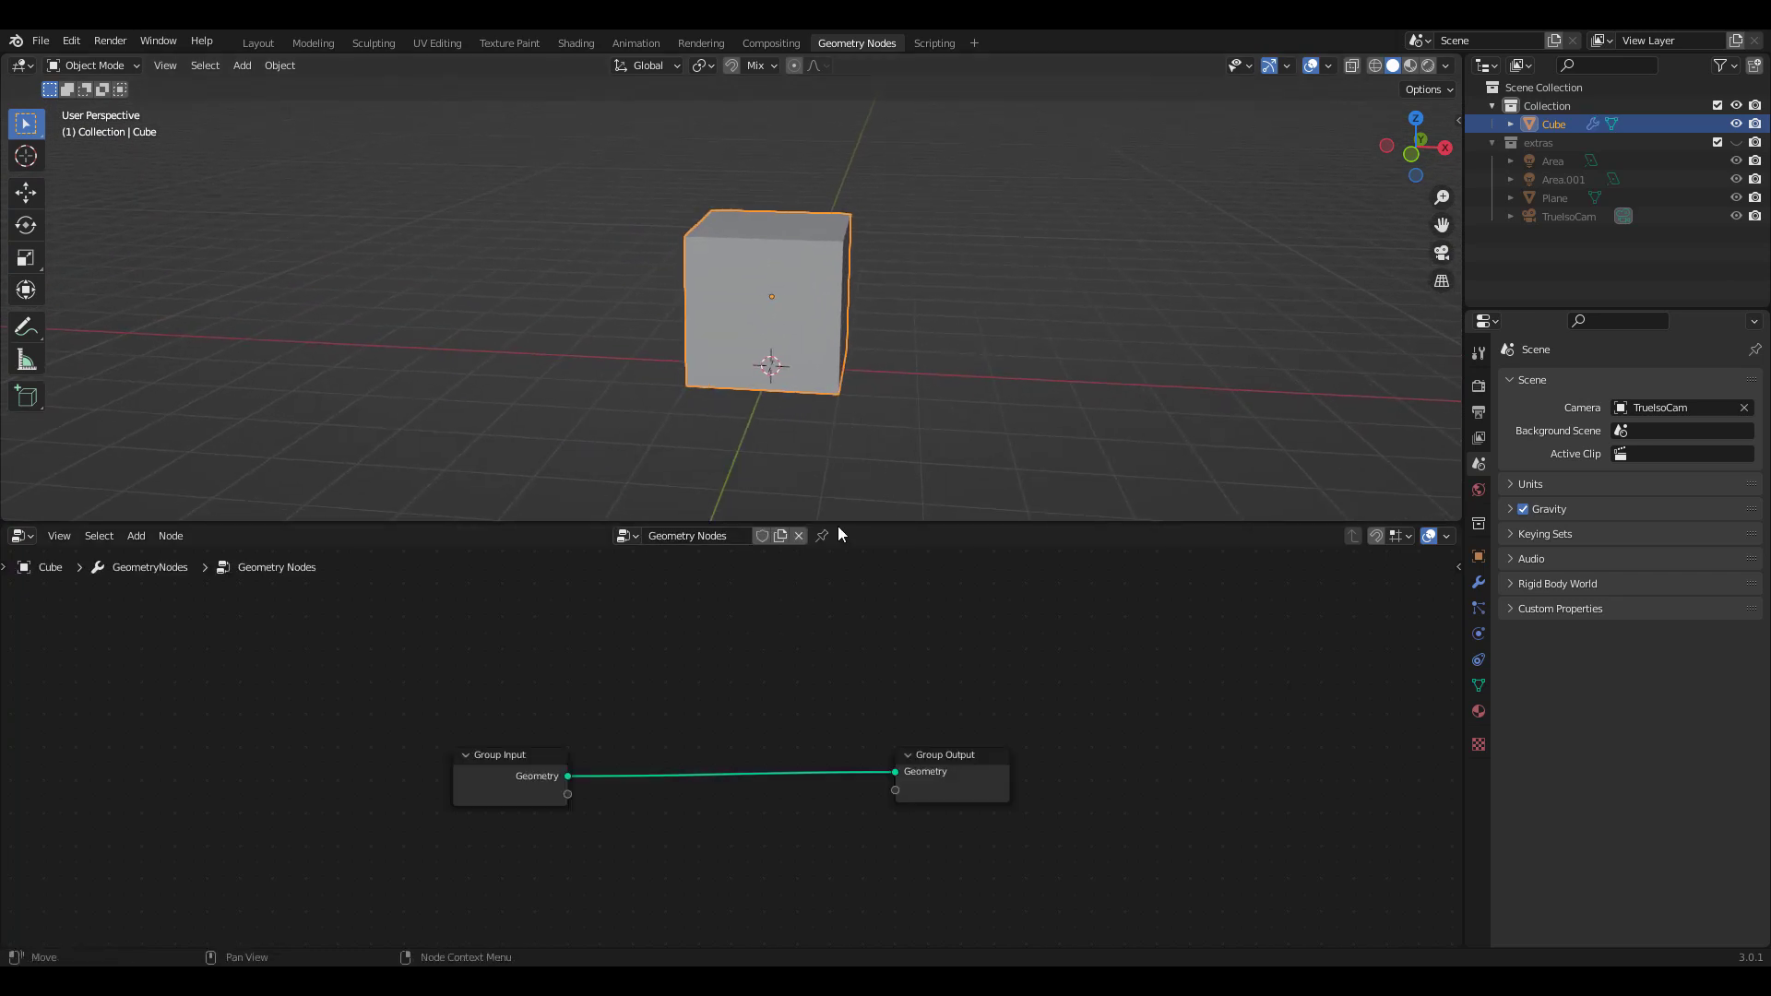
click(1479, 582)
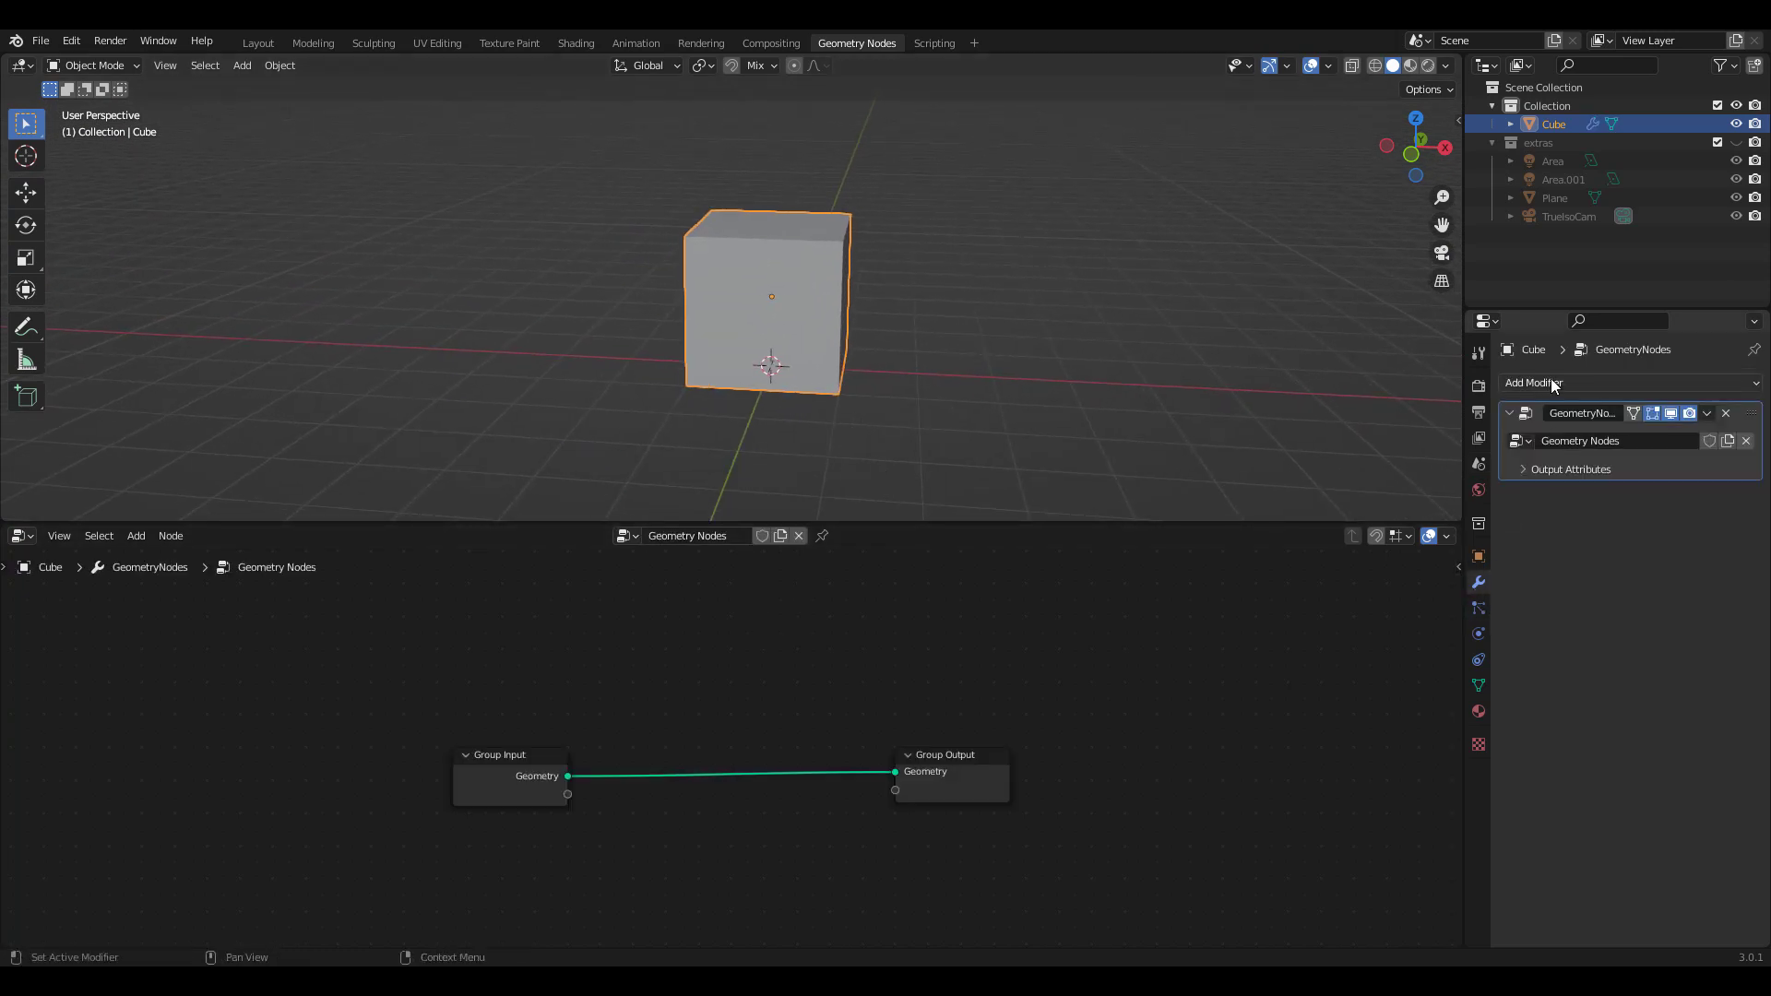
click(1552, 384)
click(1393, 456)
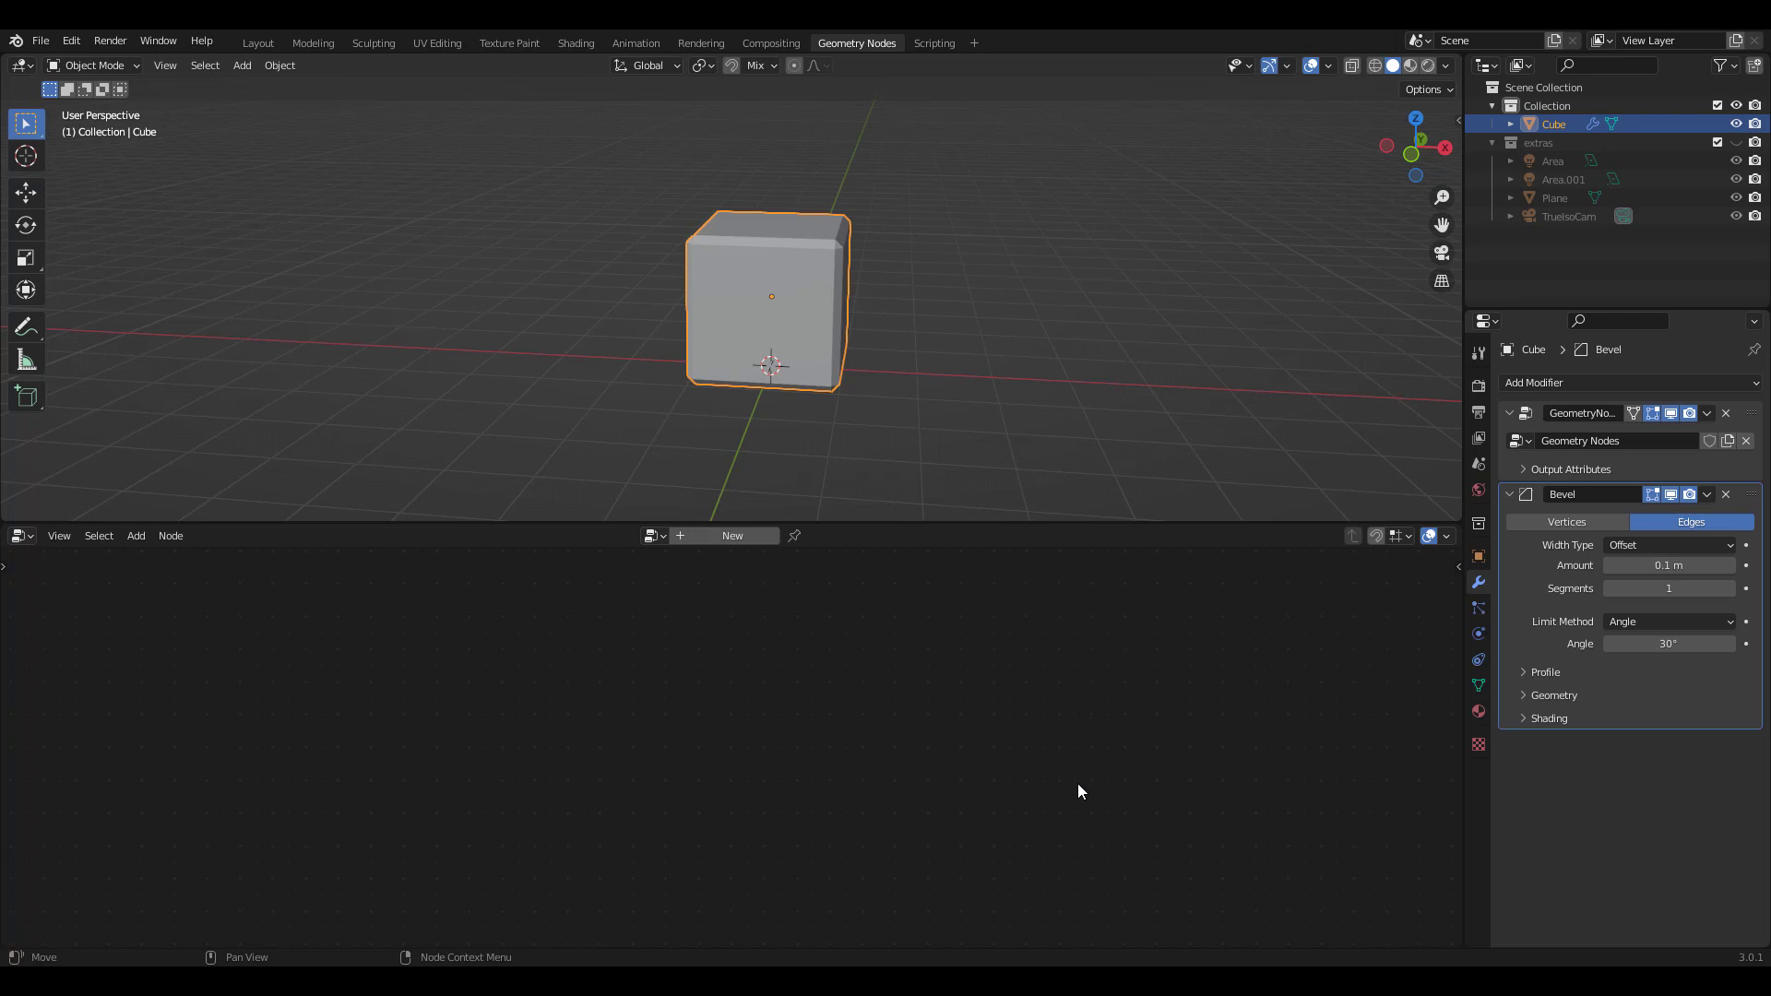
Step: Pin the node tree in the editor and remove the Bevel modifier again
click(1503, 458)
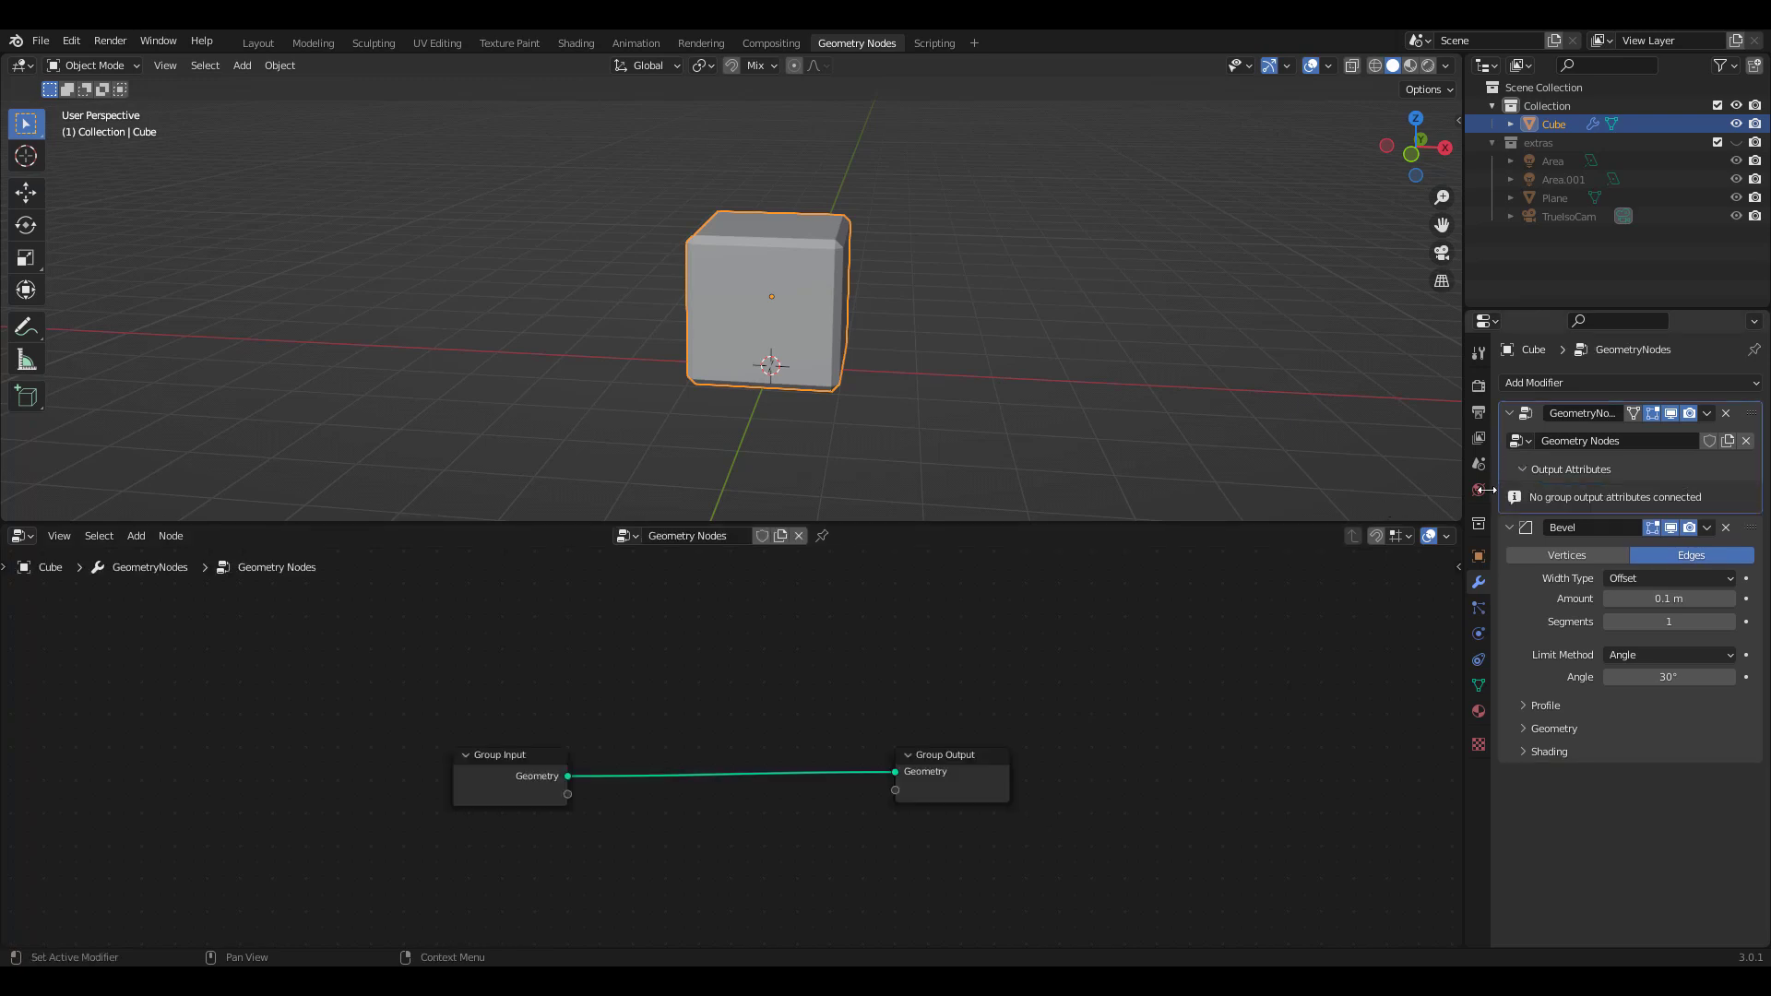
click(823, 534)
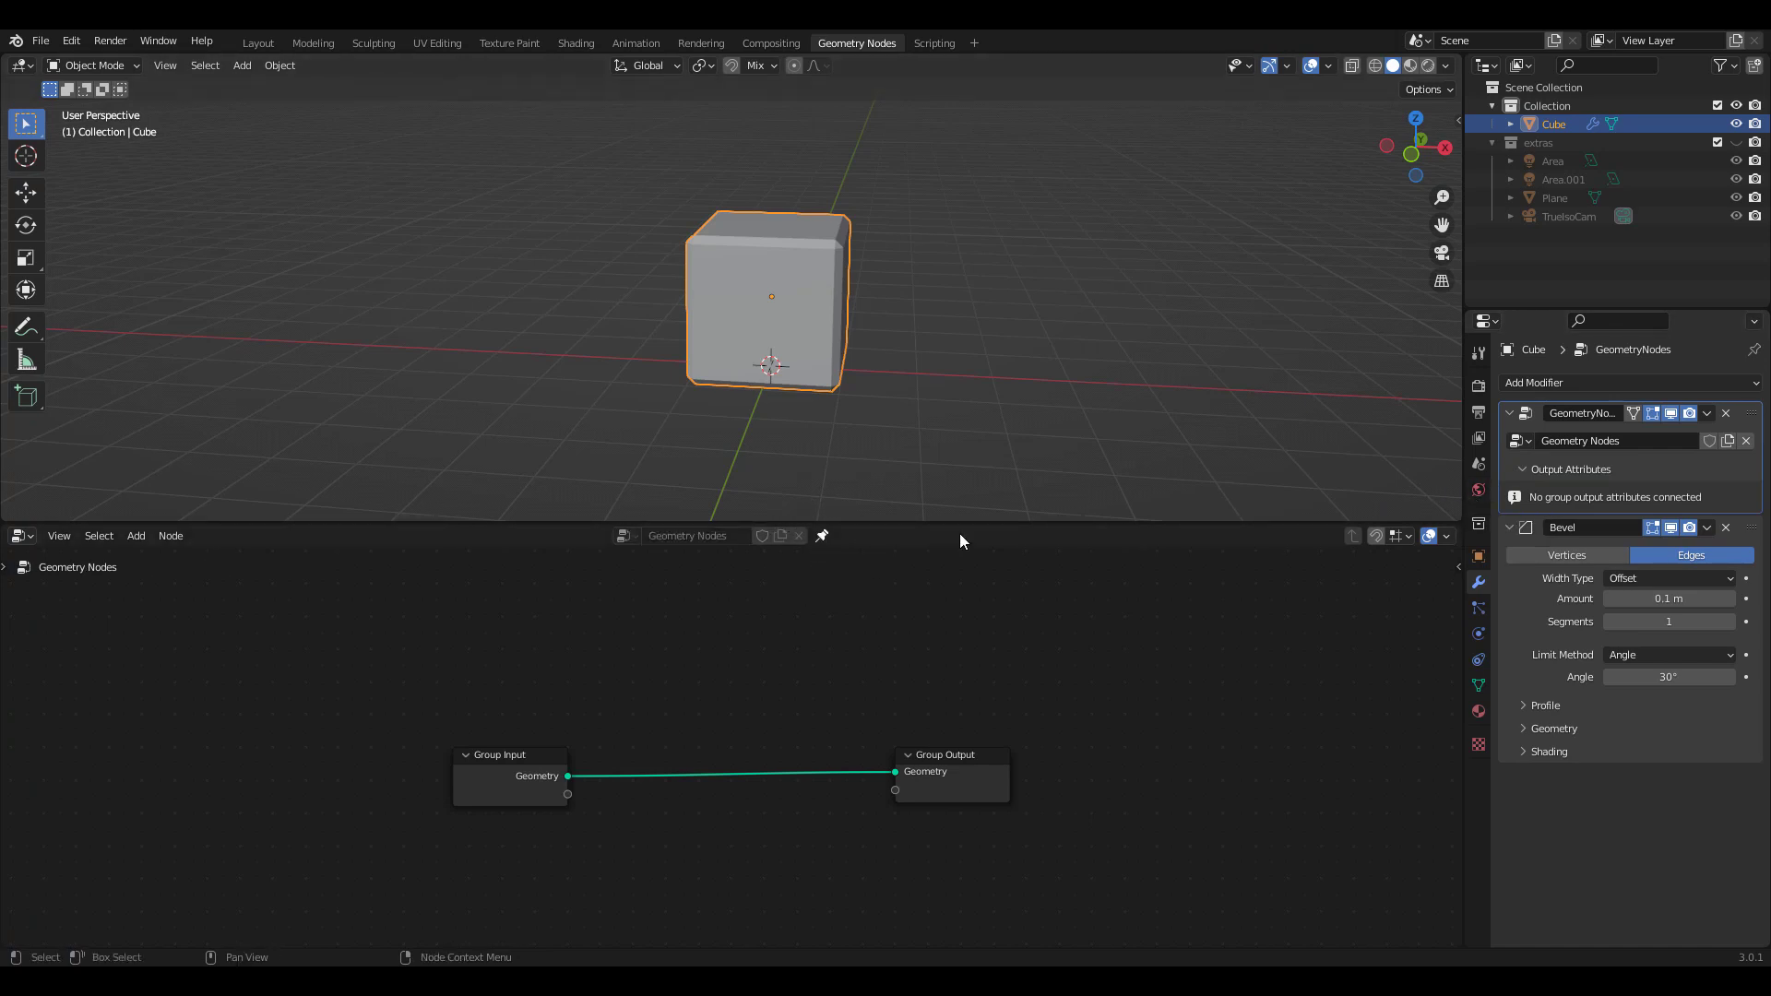
click(1523, 613)
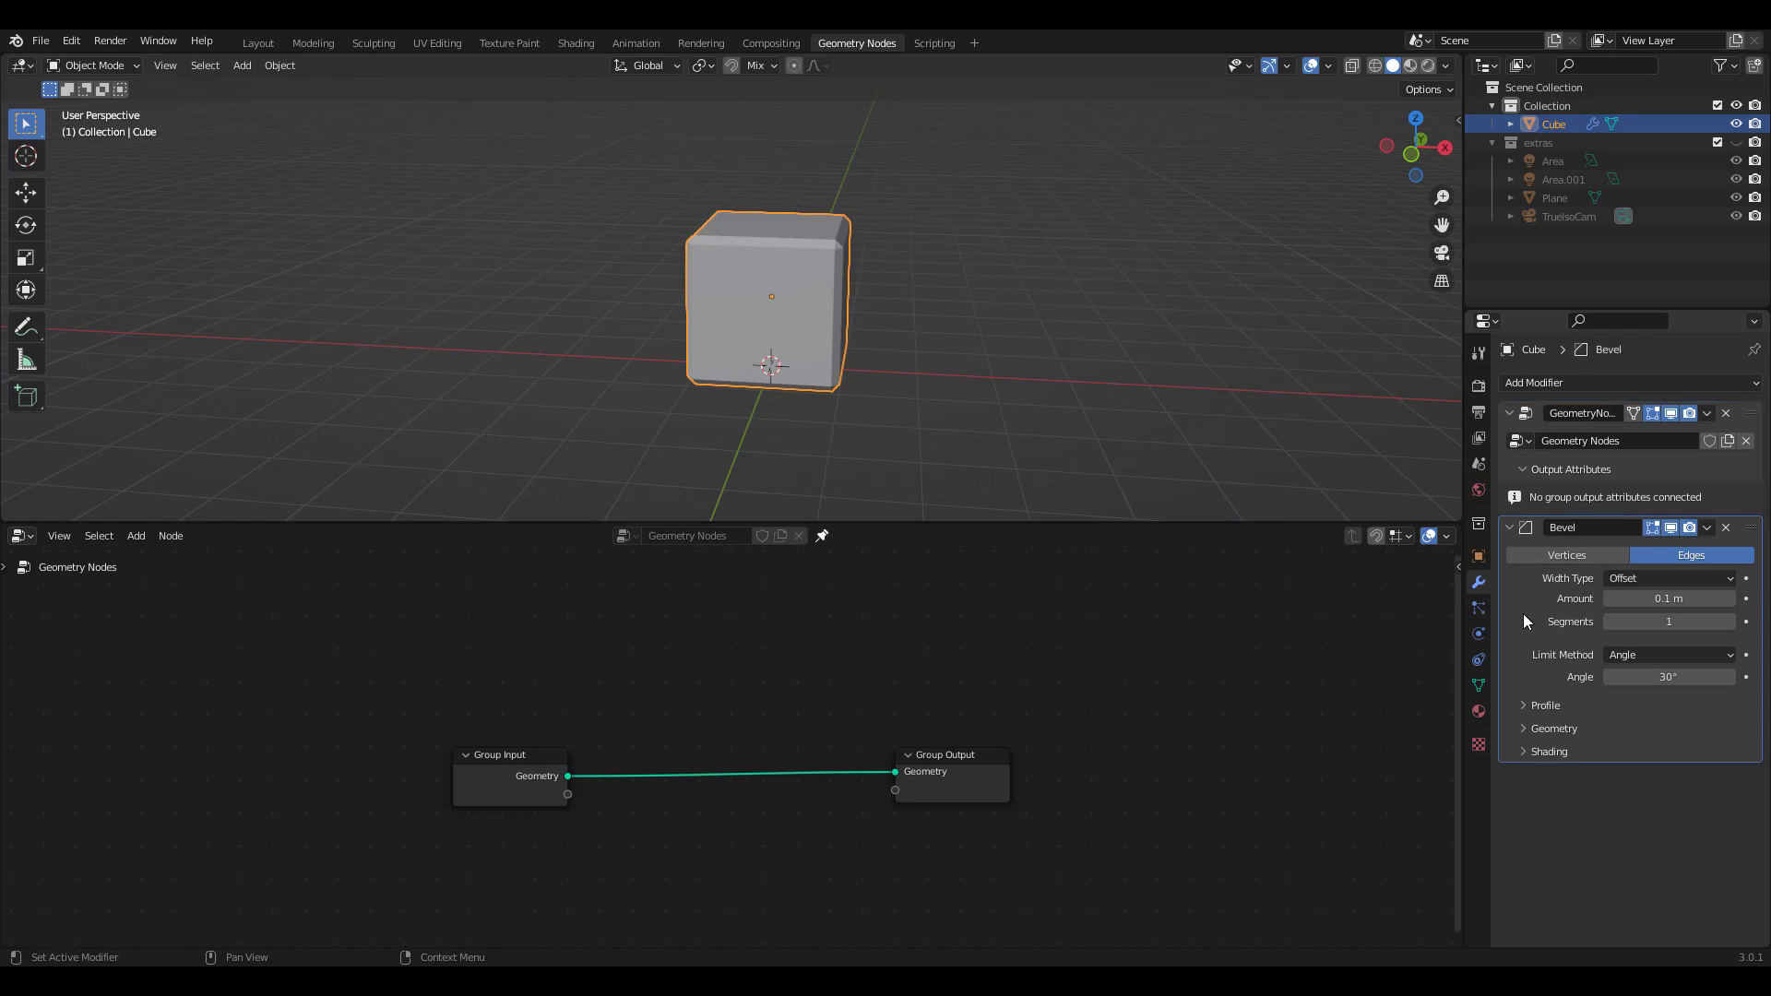
click(1509, 470)
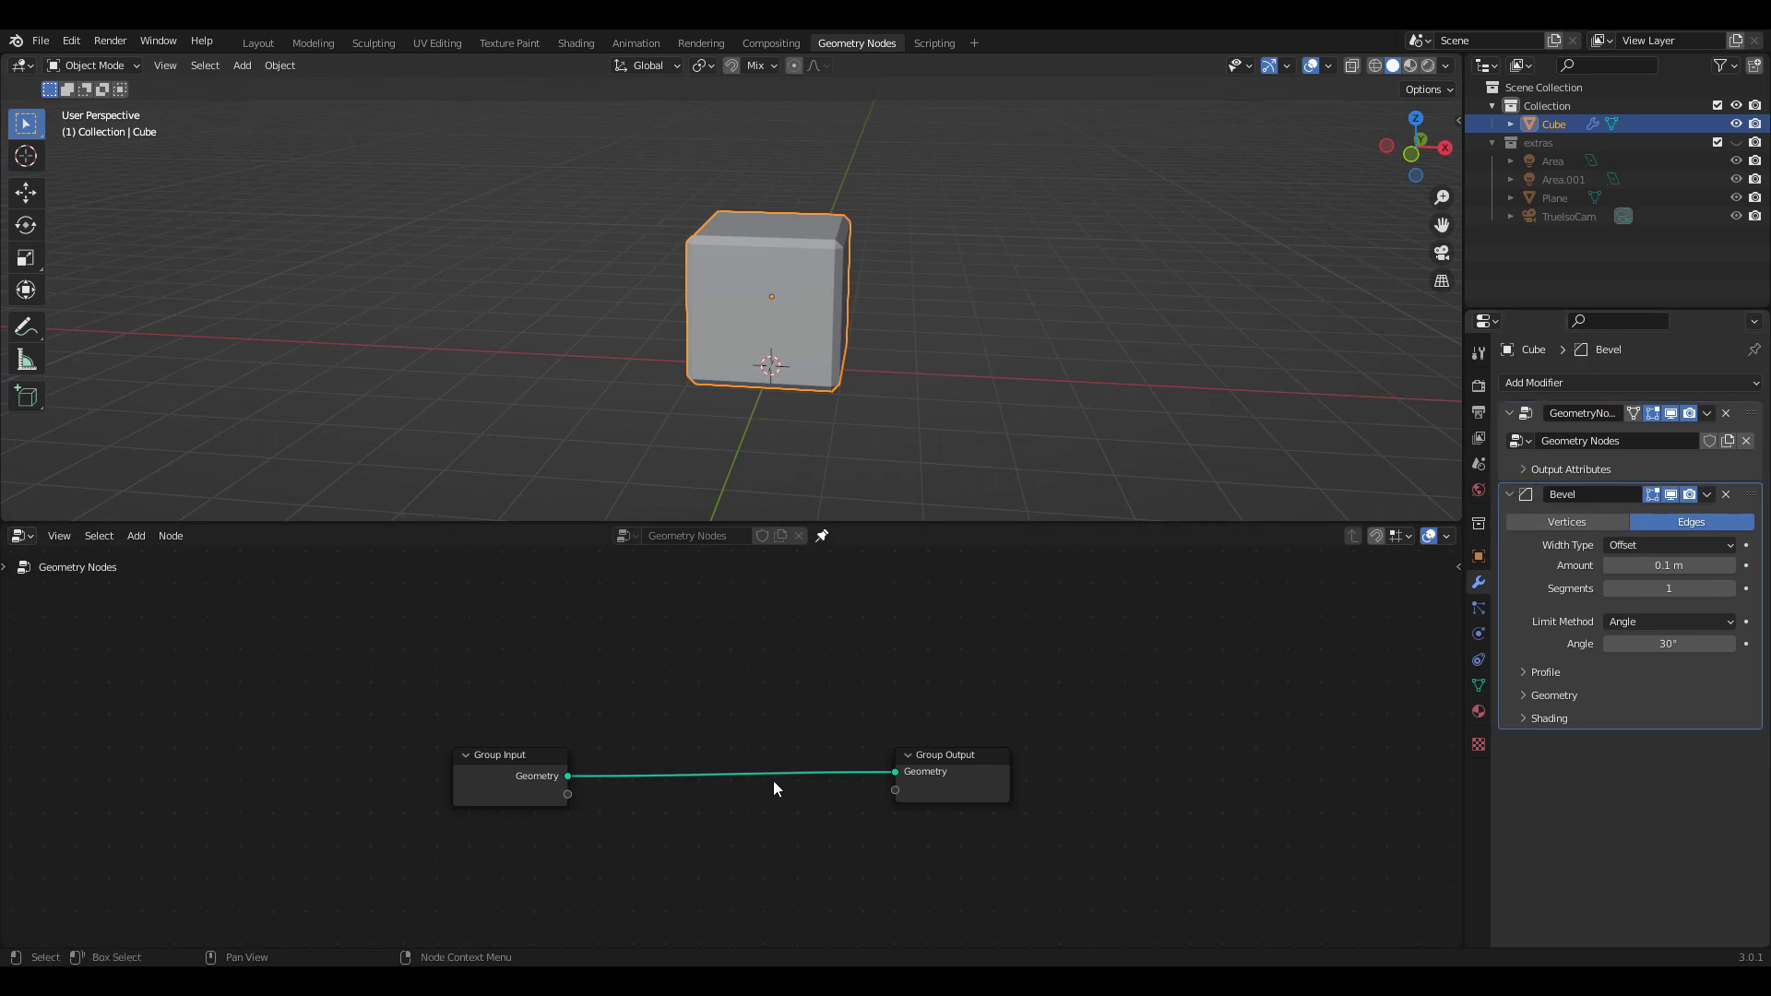
click(1726, 494)
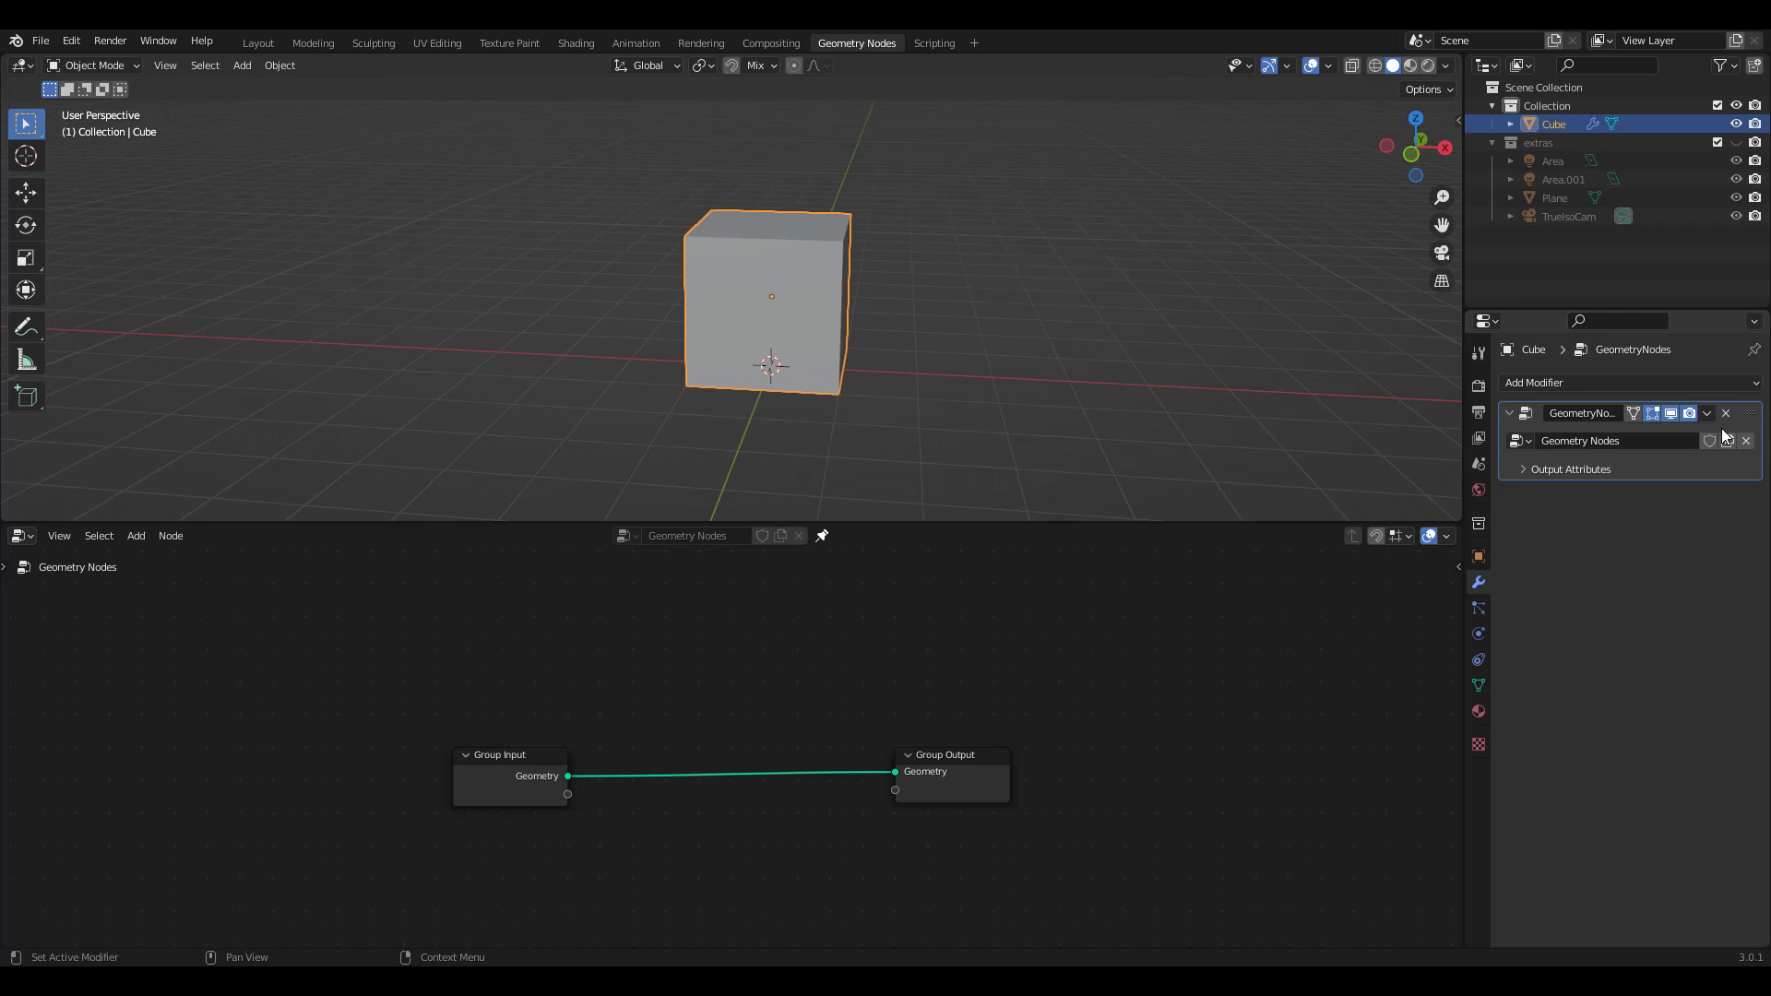
scroll(733, 662, up, 3)
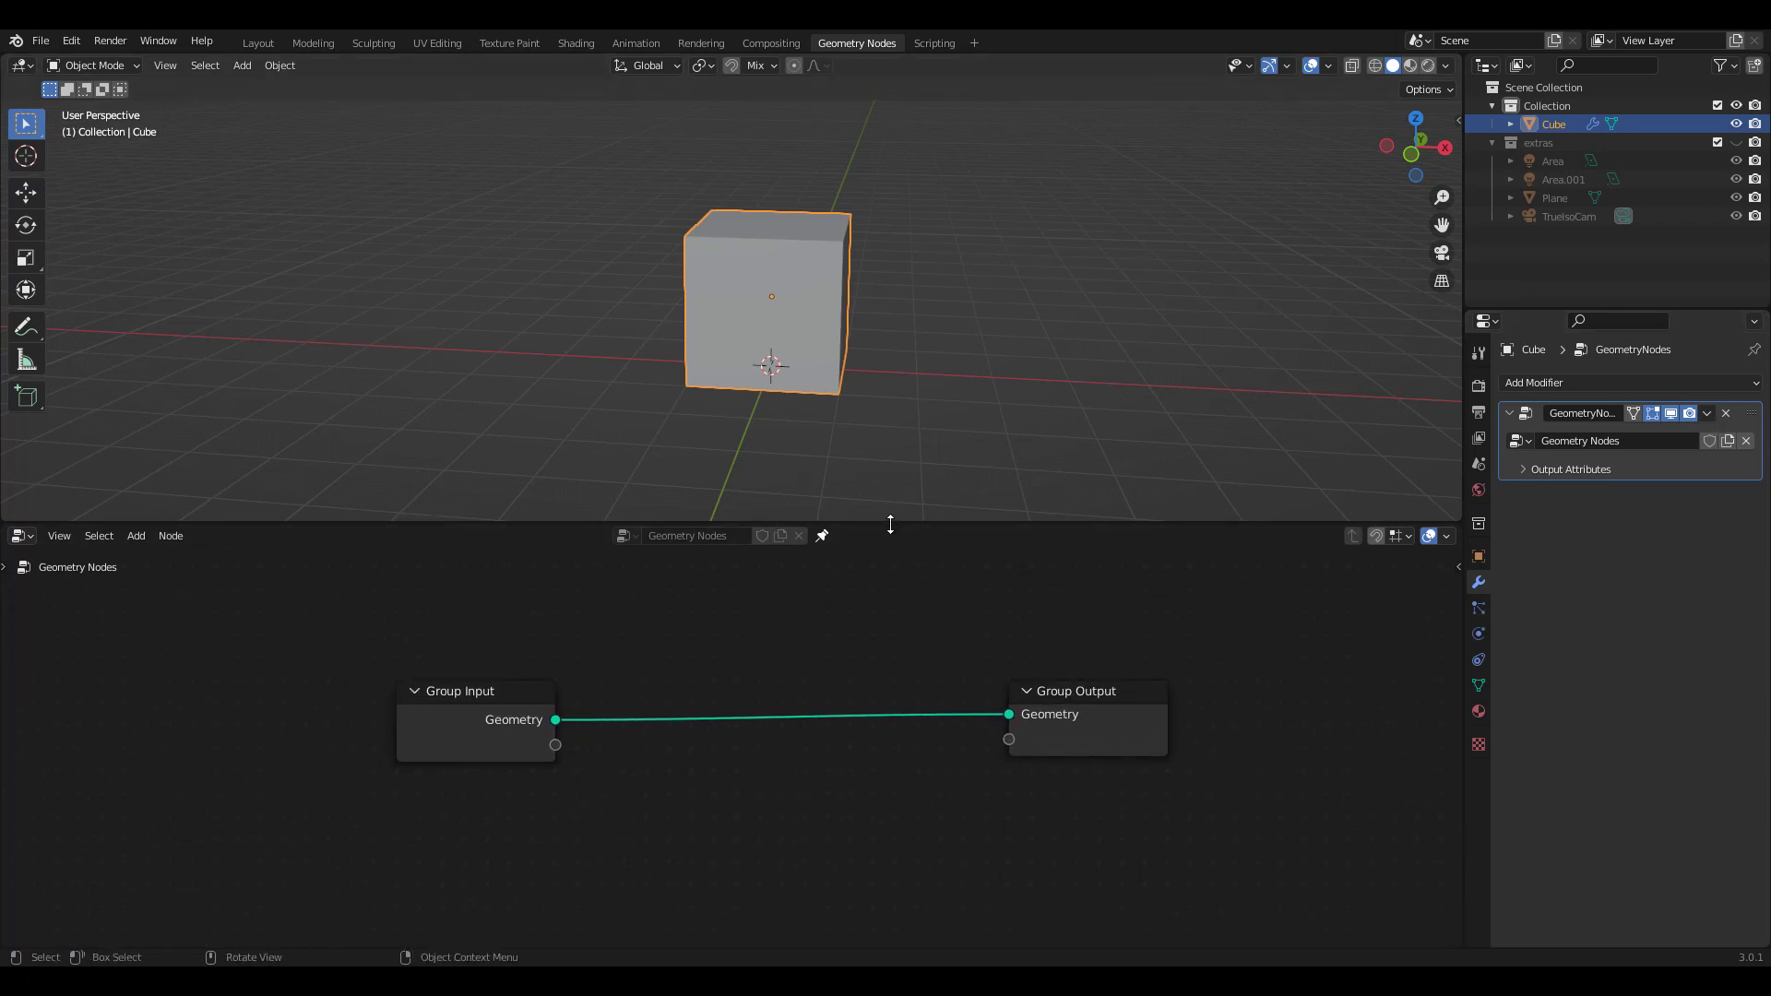
Step: Insert an Instance on Points node on the Group Input-to-Output link
drag(887, 522, 876, 335)
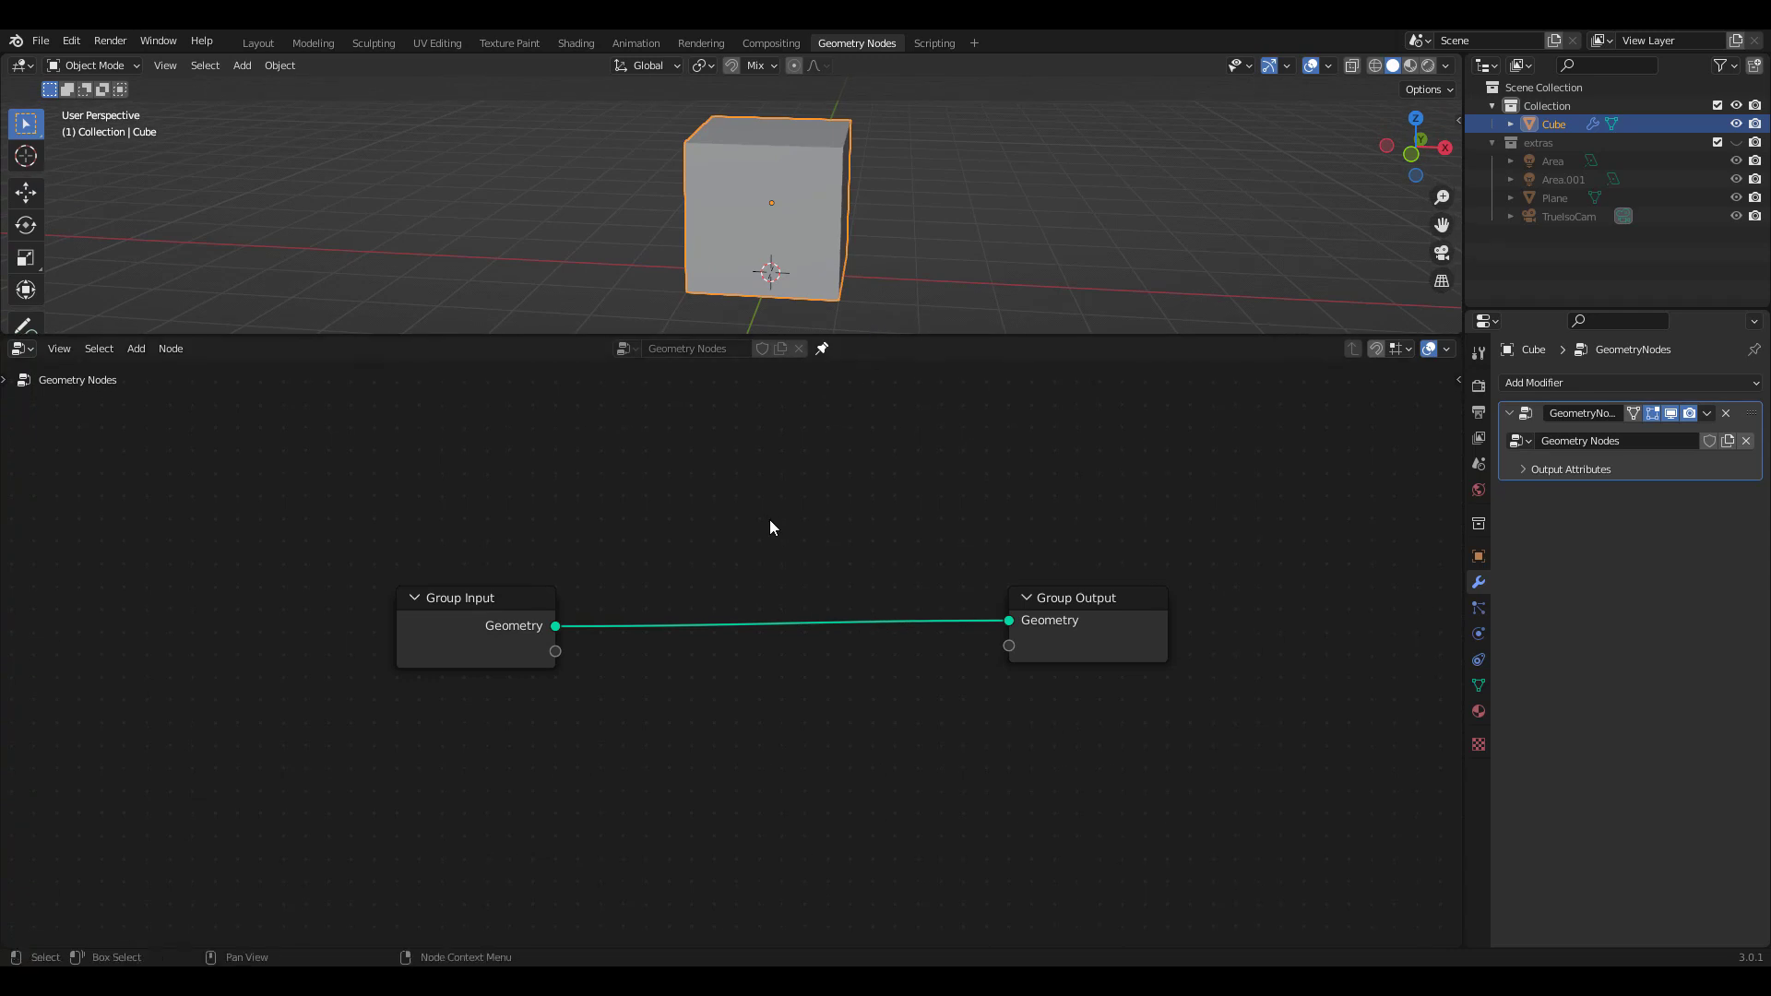
key(shift+a)
mouse_move(735, 545)
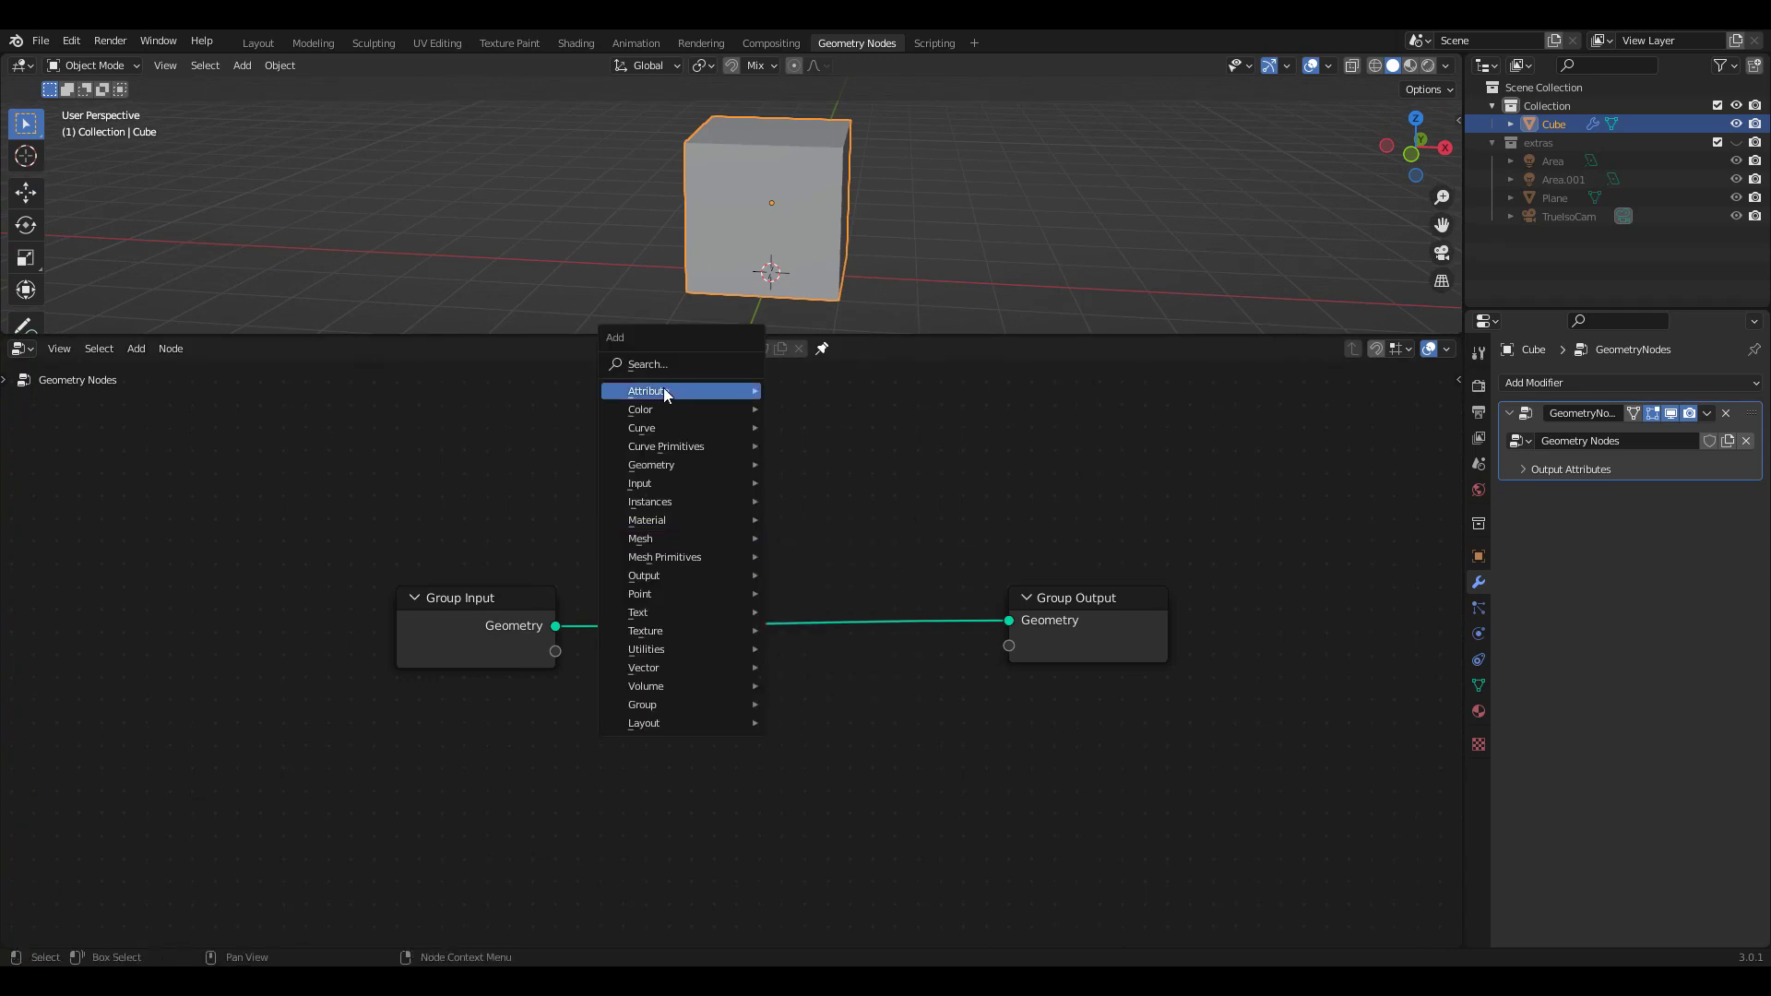
mouse_move(693, 506)
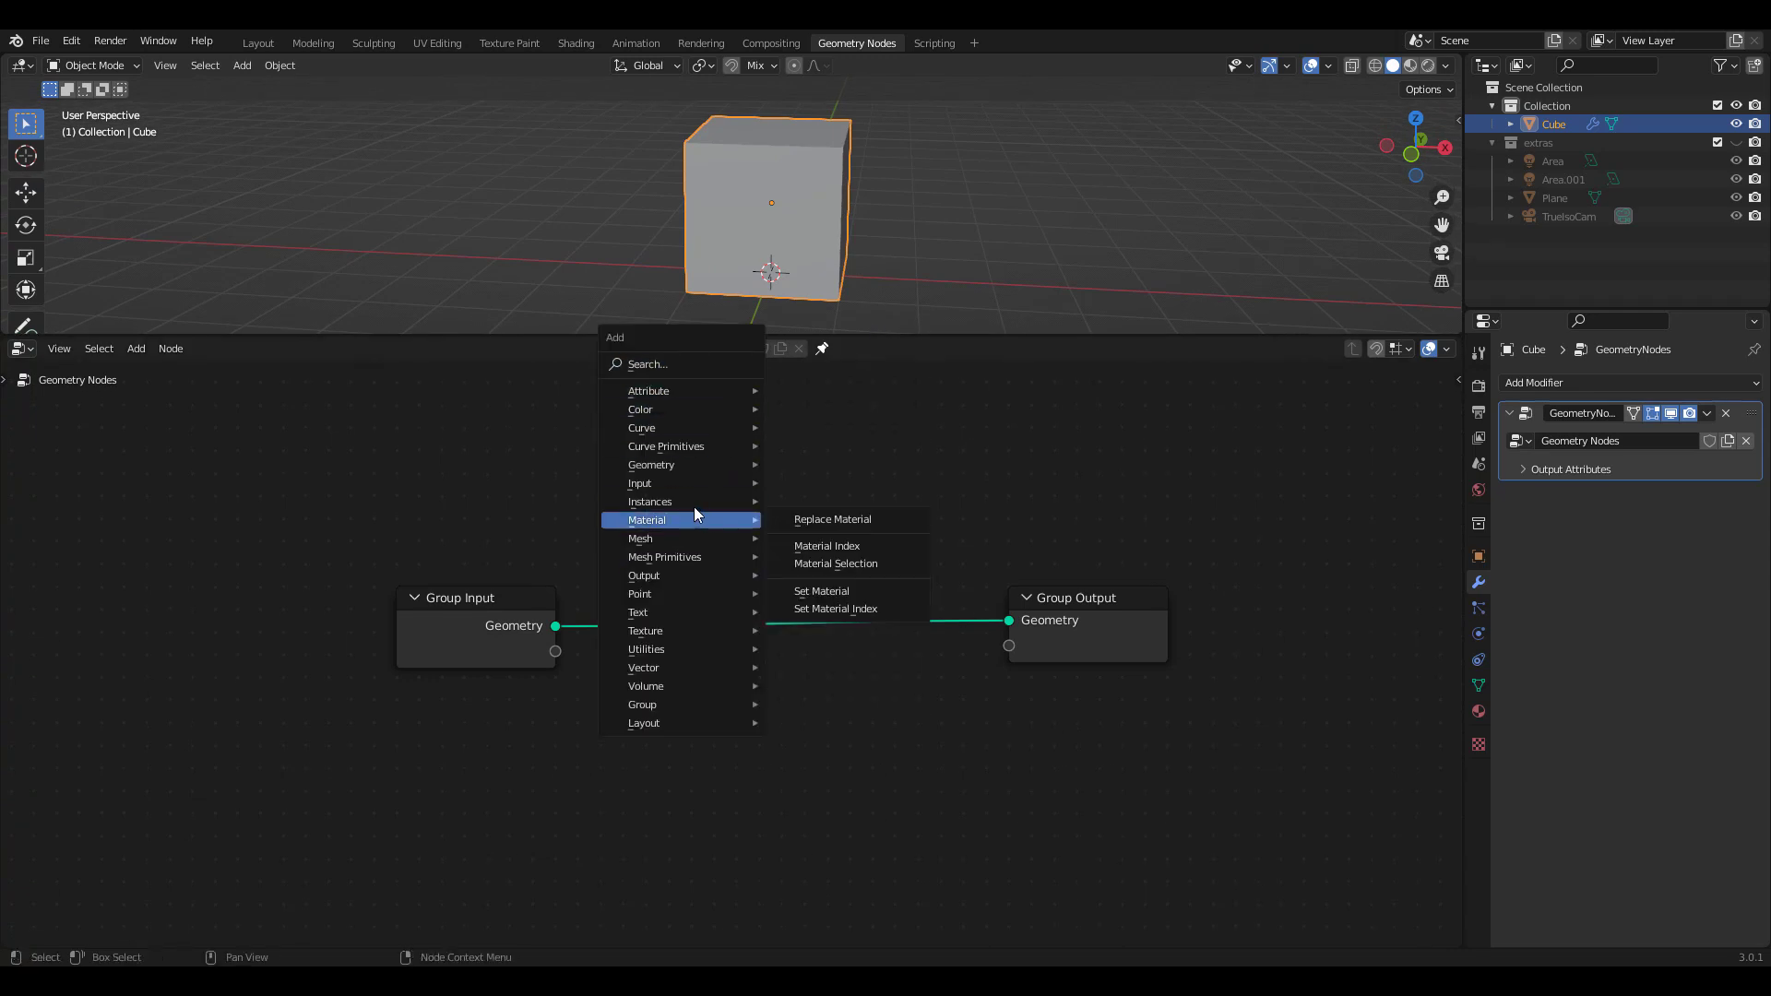
click(832, 501)
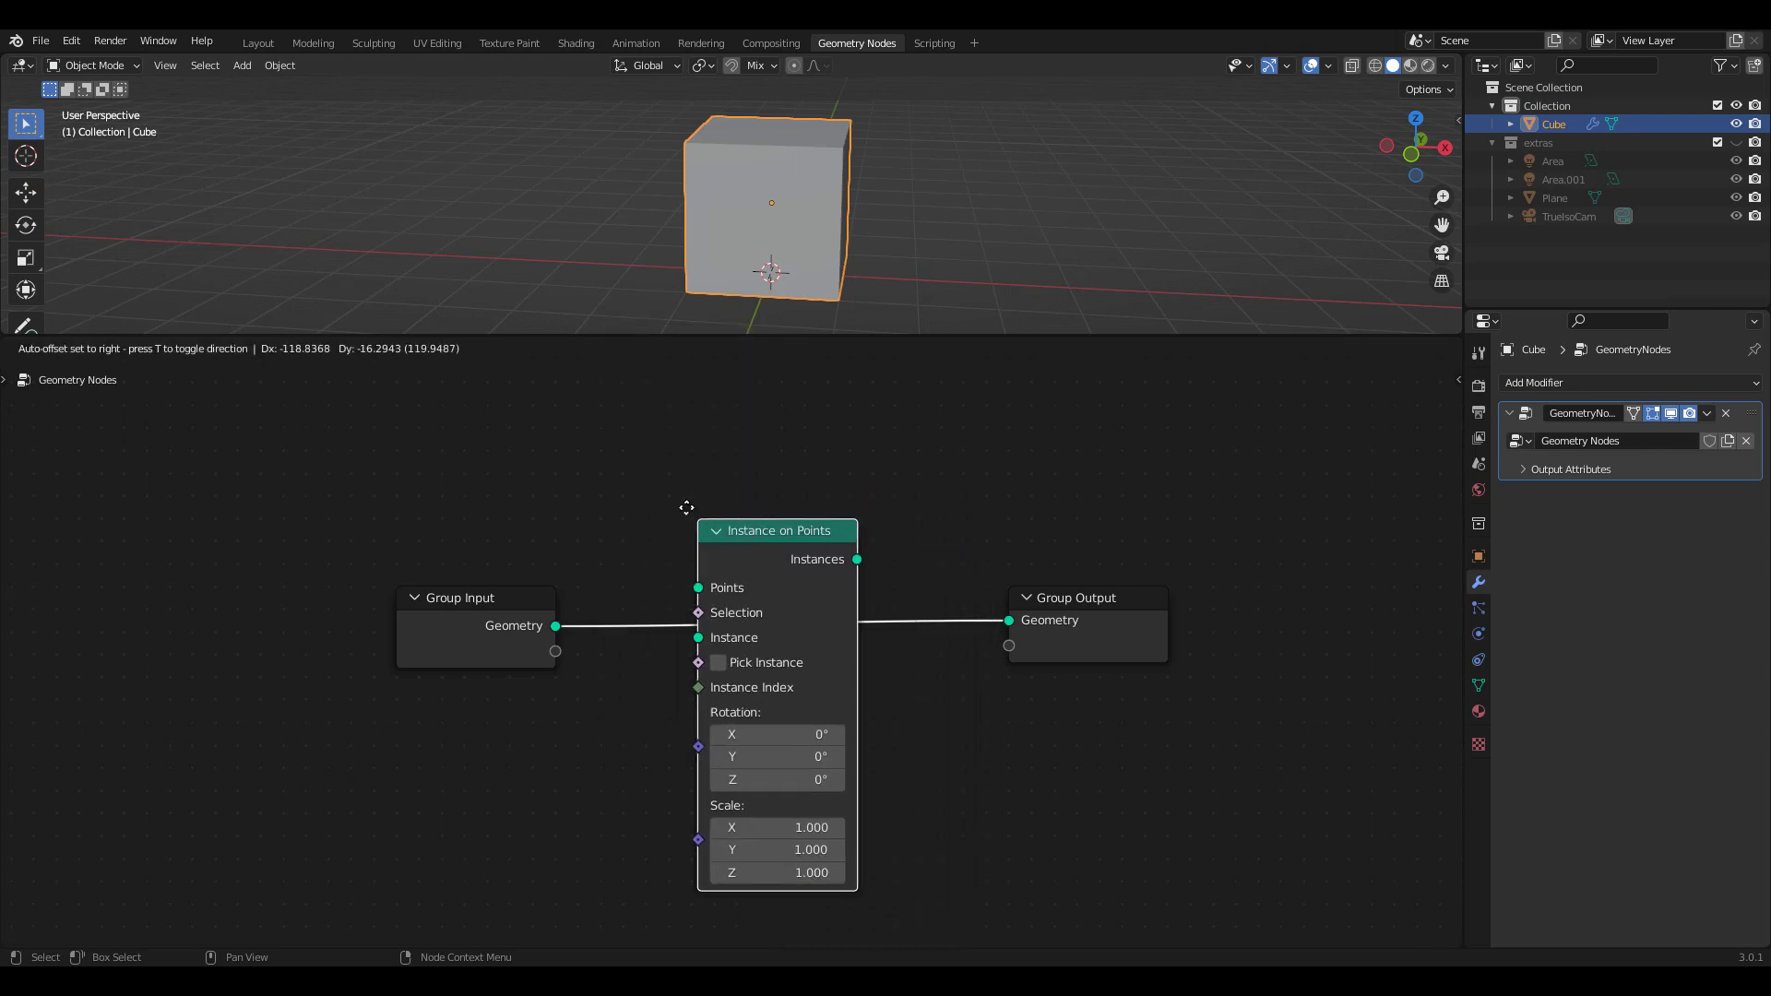
click(728, 528)
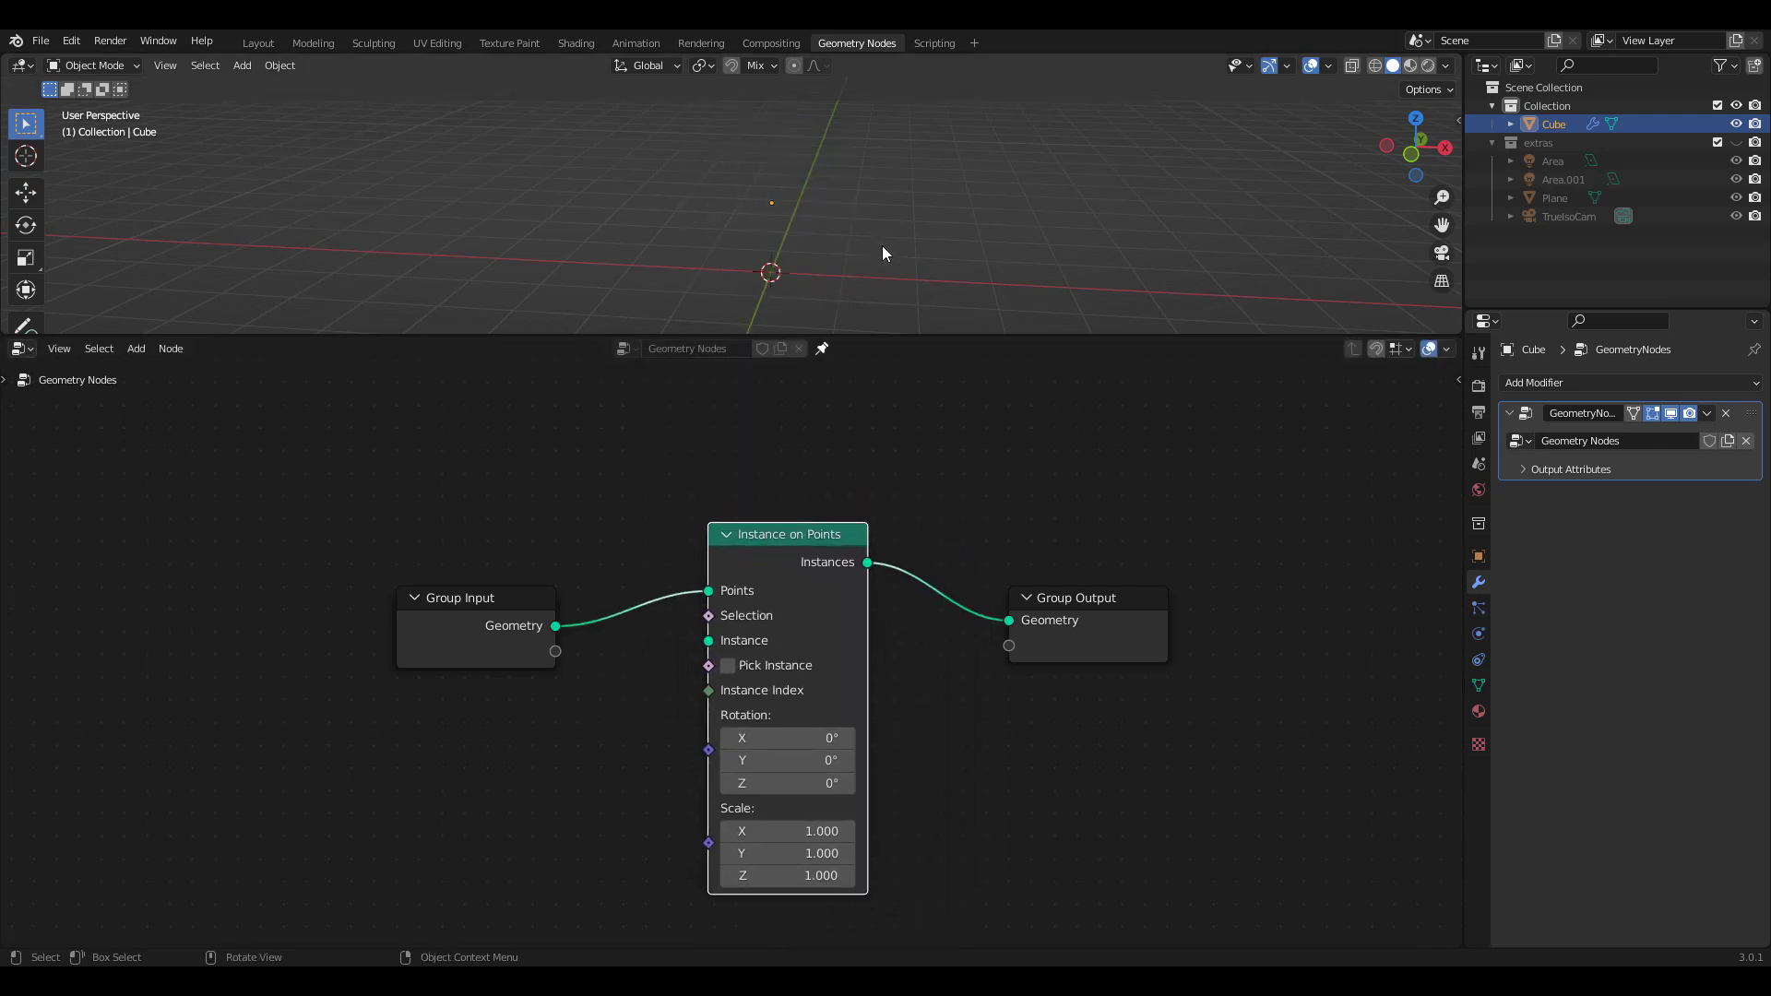
drag(484, 627, 458, 575)
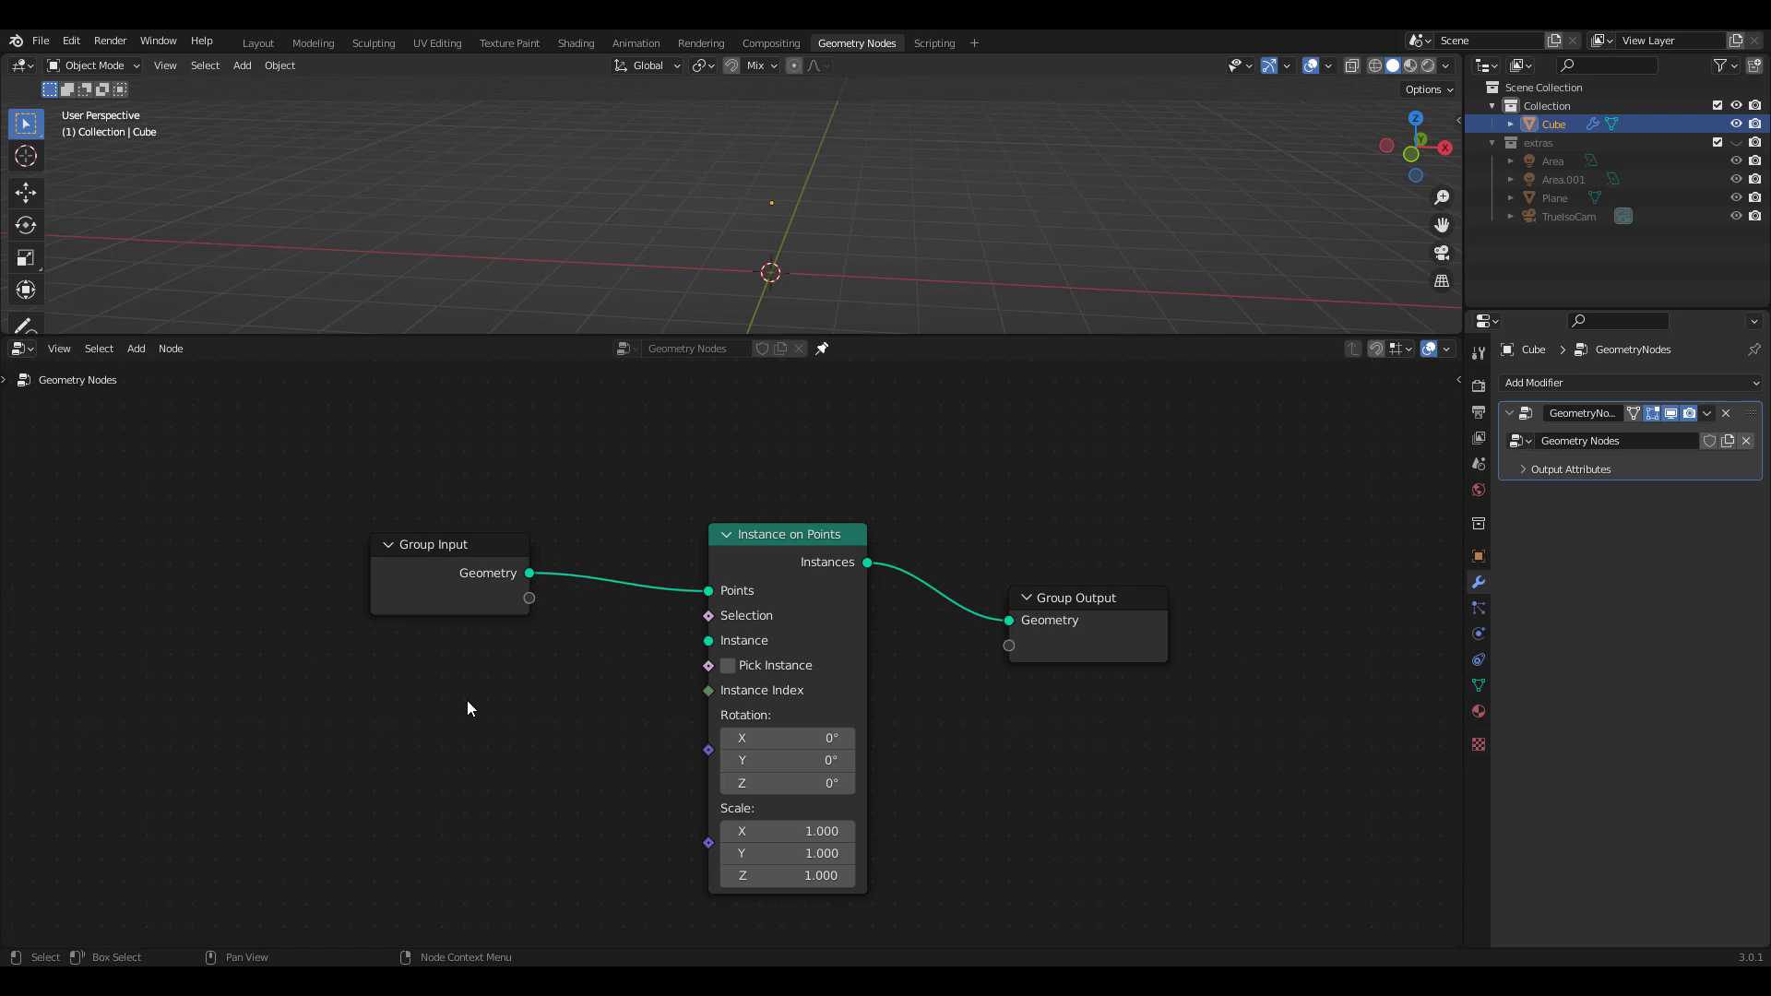
Step: Feed an Ico Sphere with 4 subdivisions in as the instance
key(shift+a)
mouse_move(446, 762)
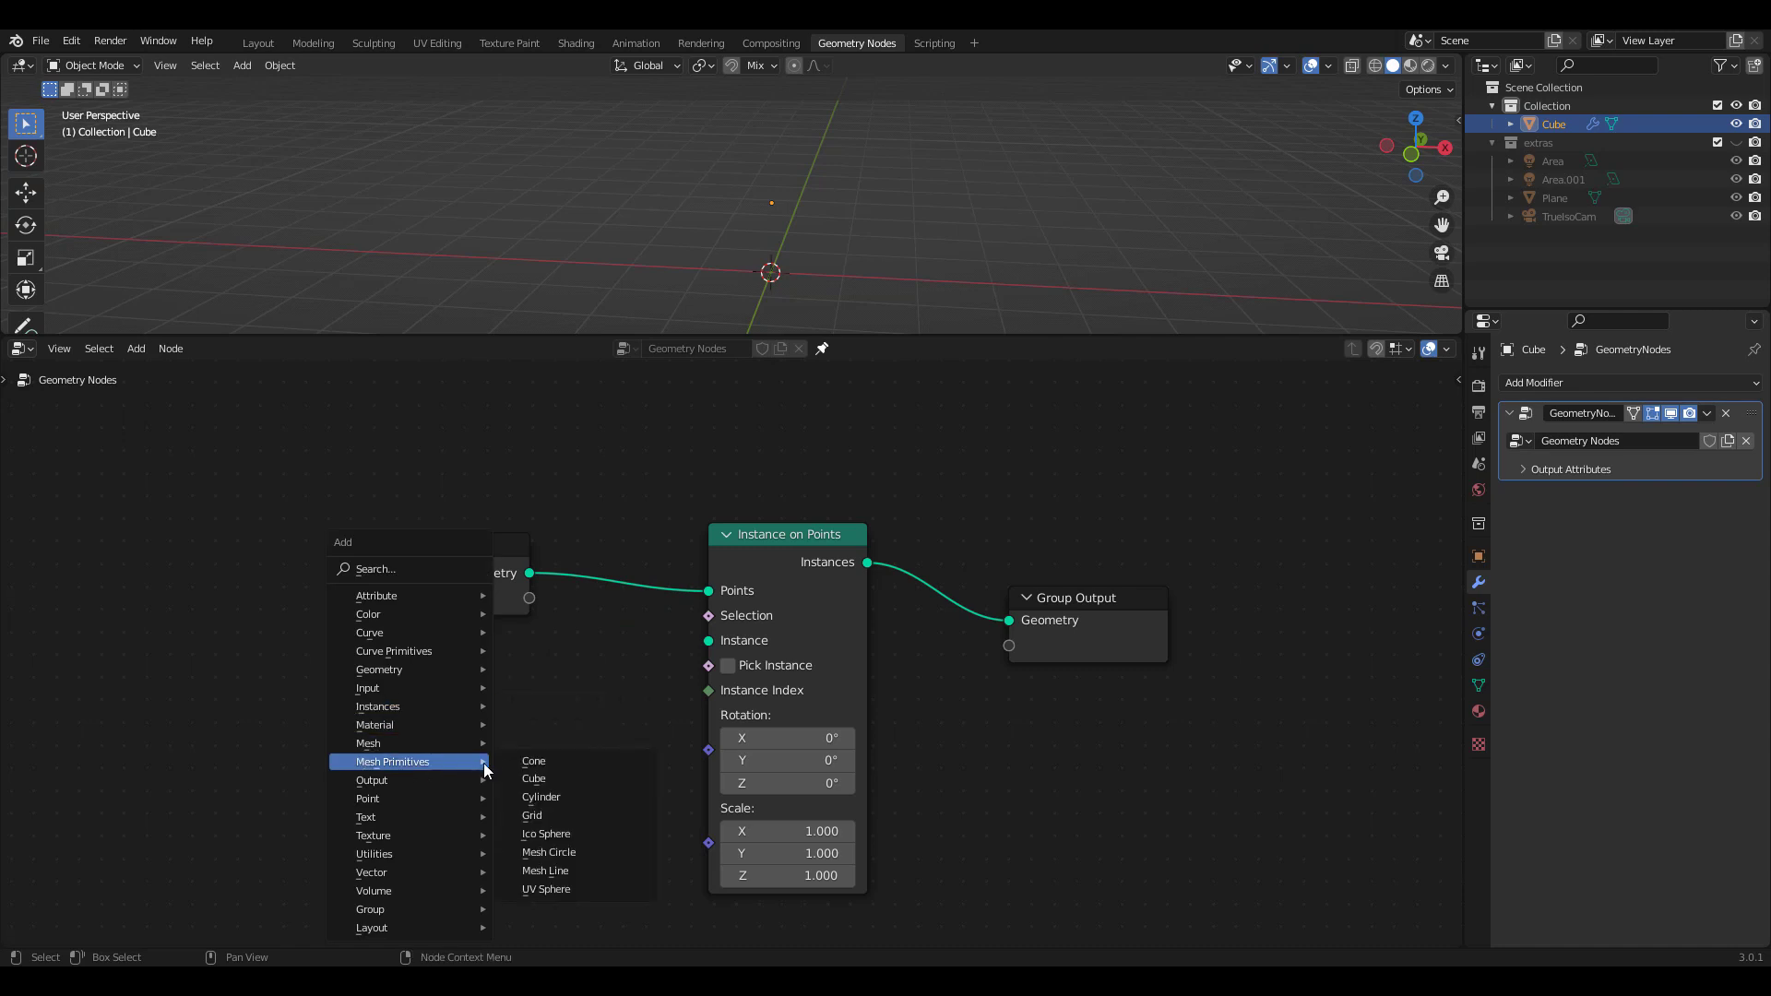
click(564, 833)
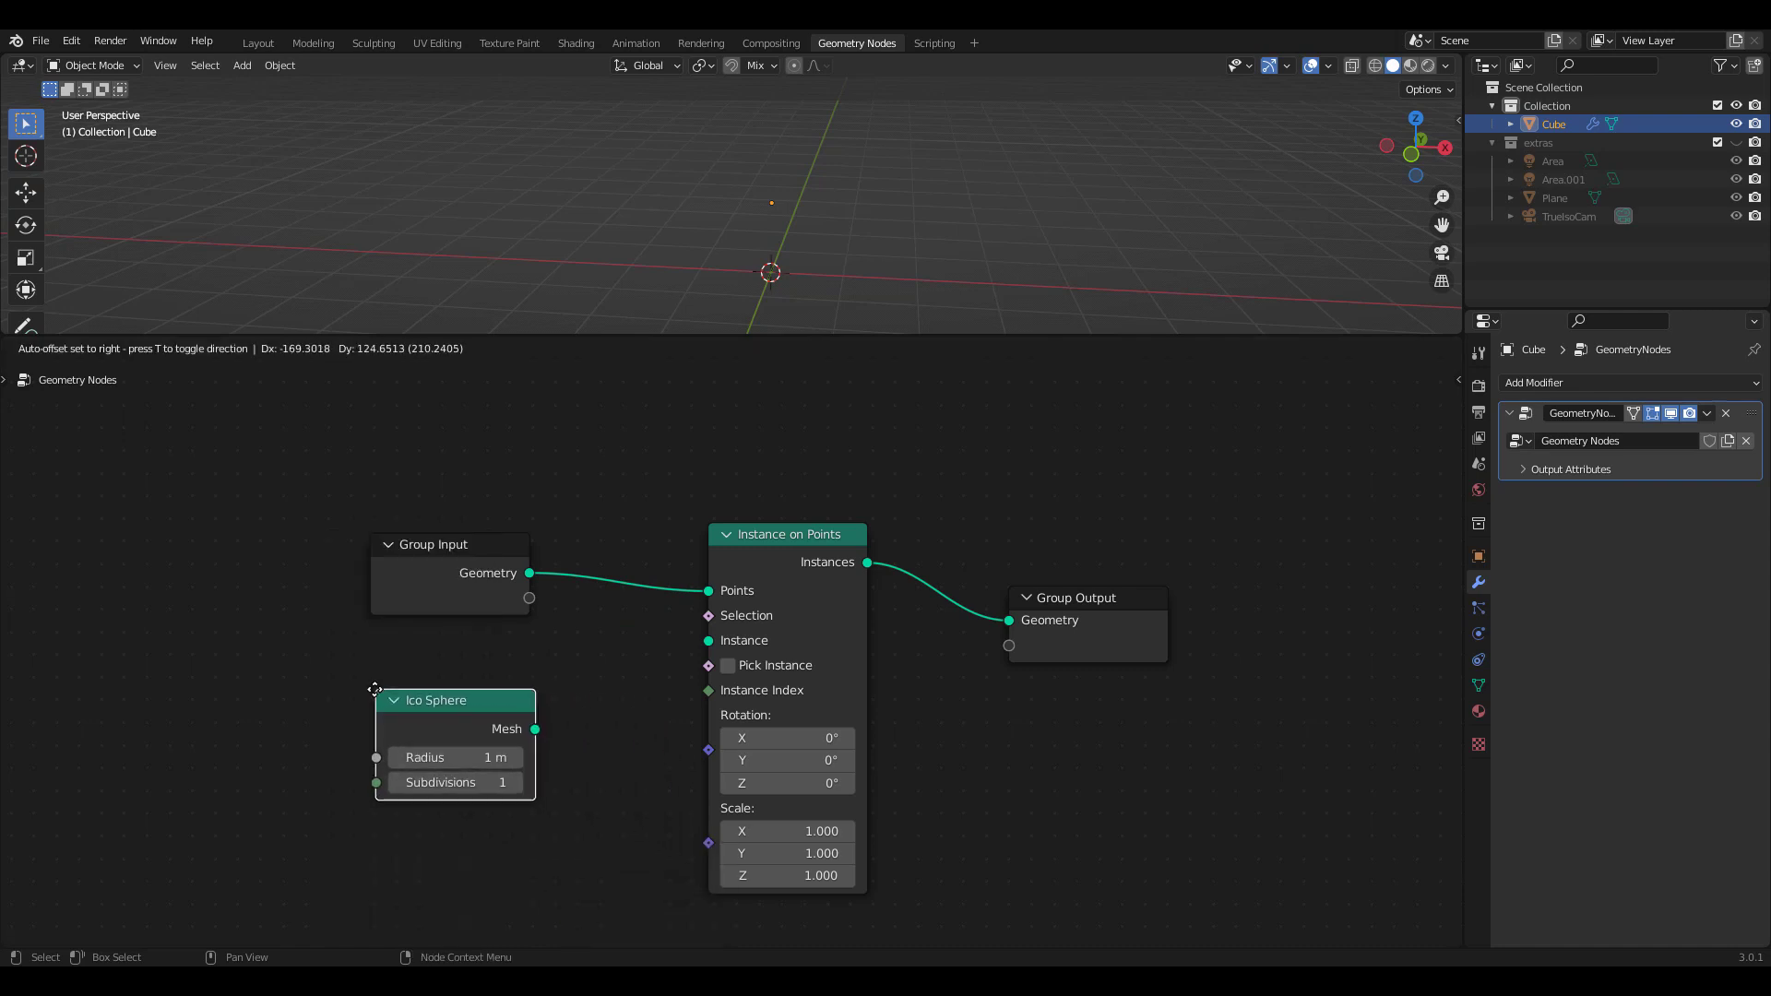
click(376, 685)
drag(538, 725, 733, 624)
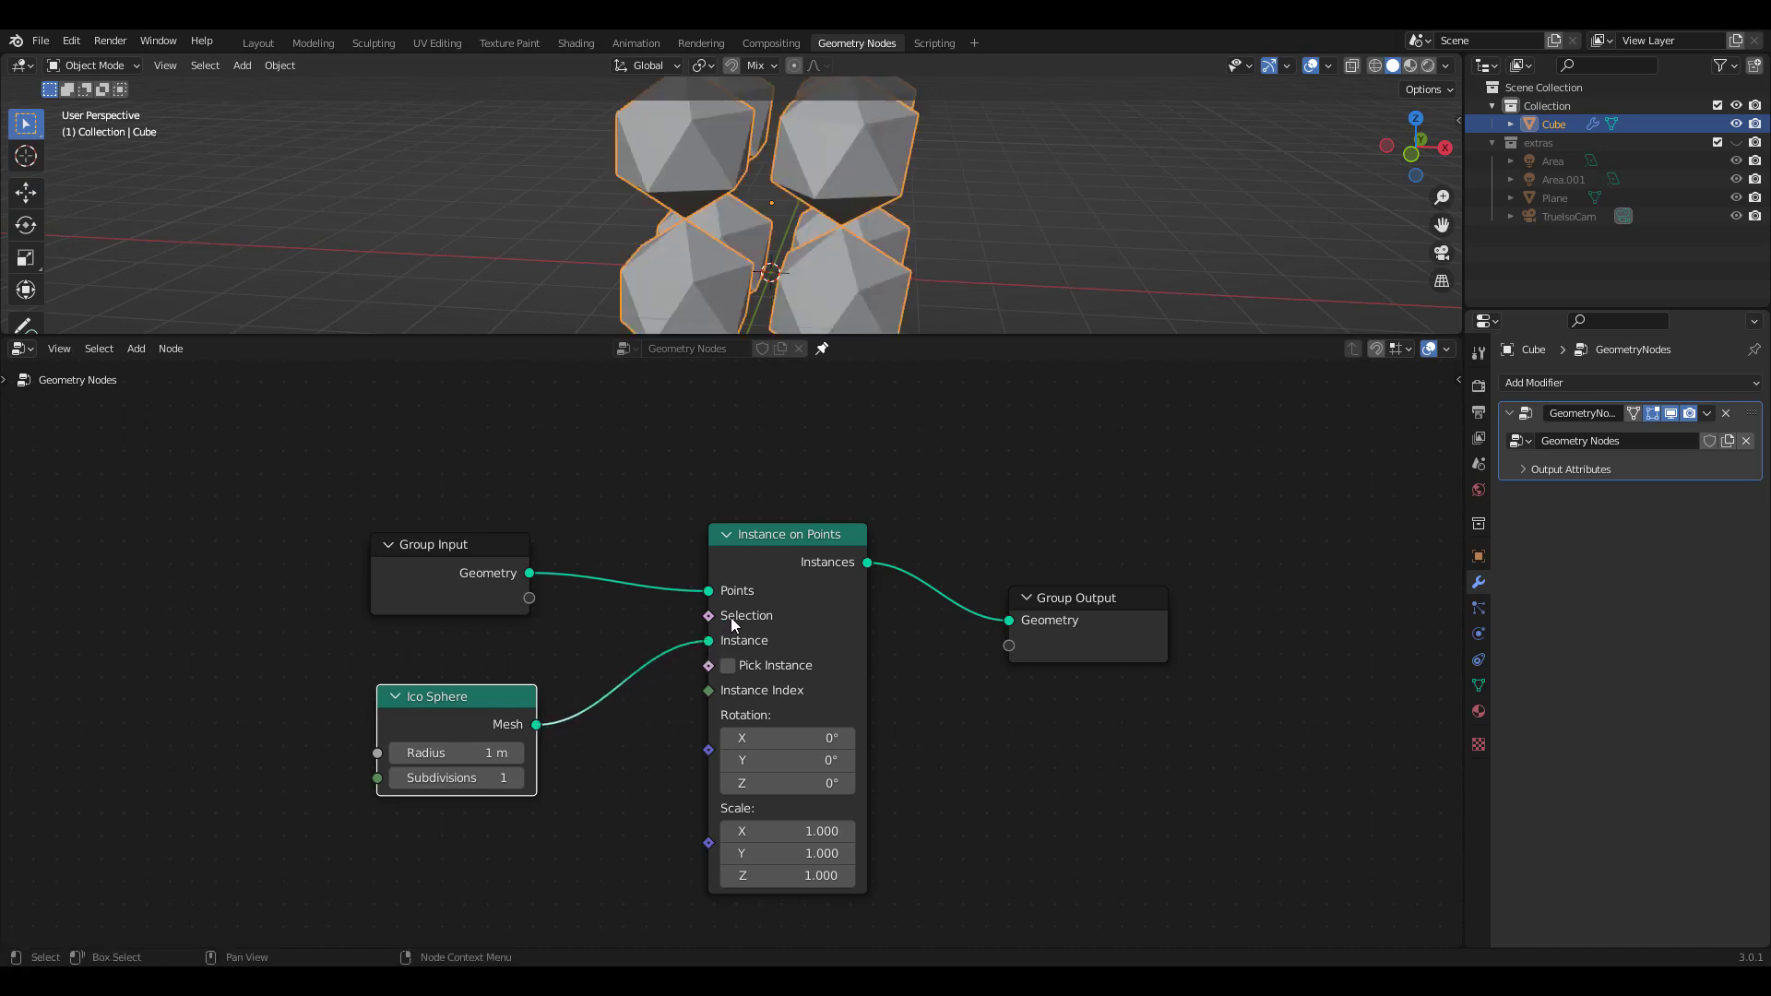
click(517, 778)
click(518, 777)
click(517, 778)
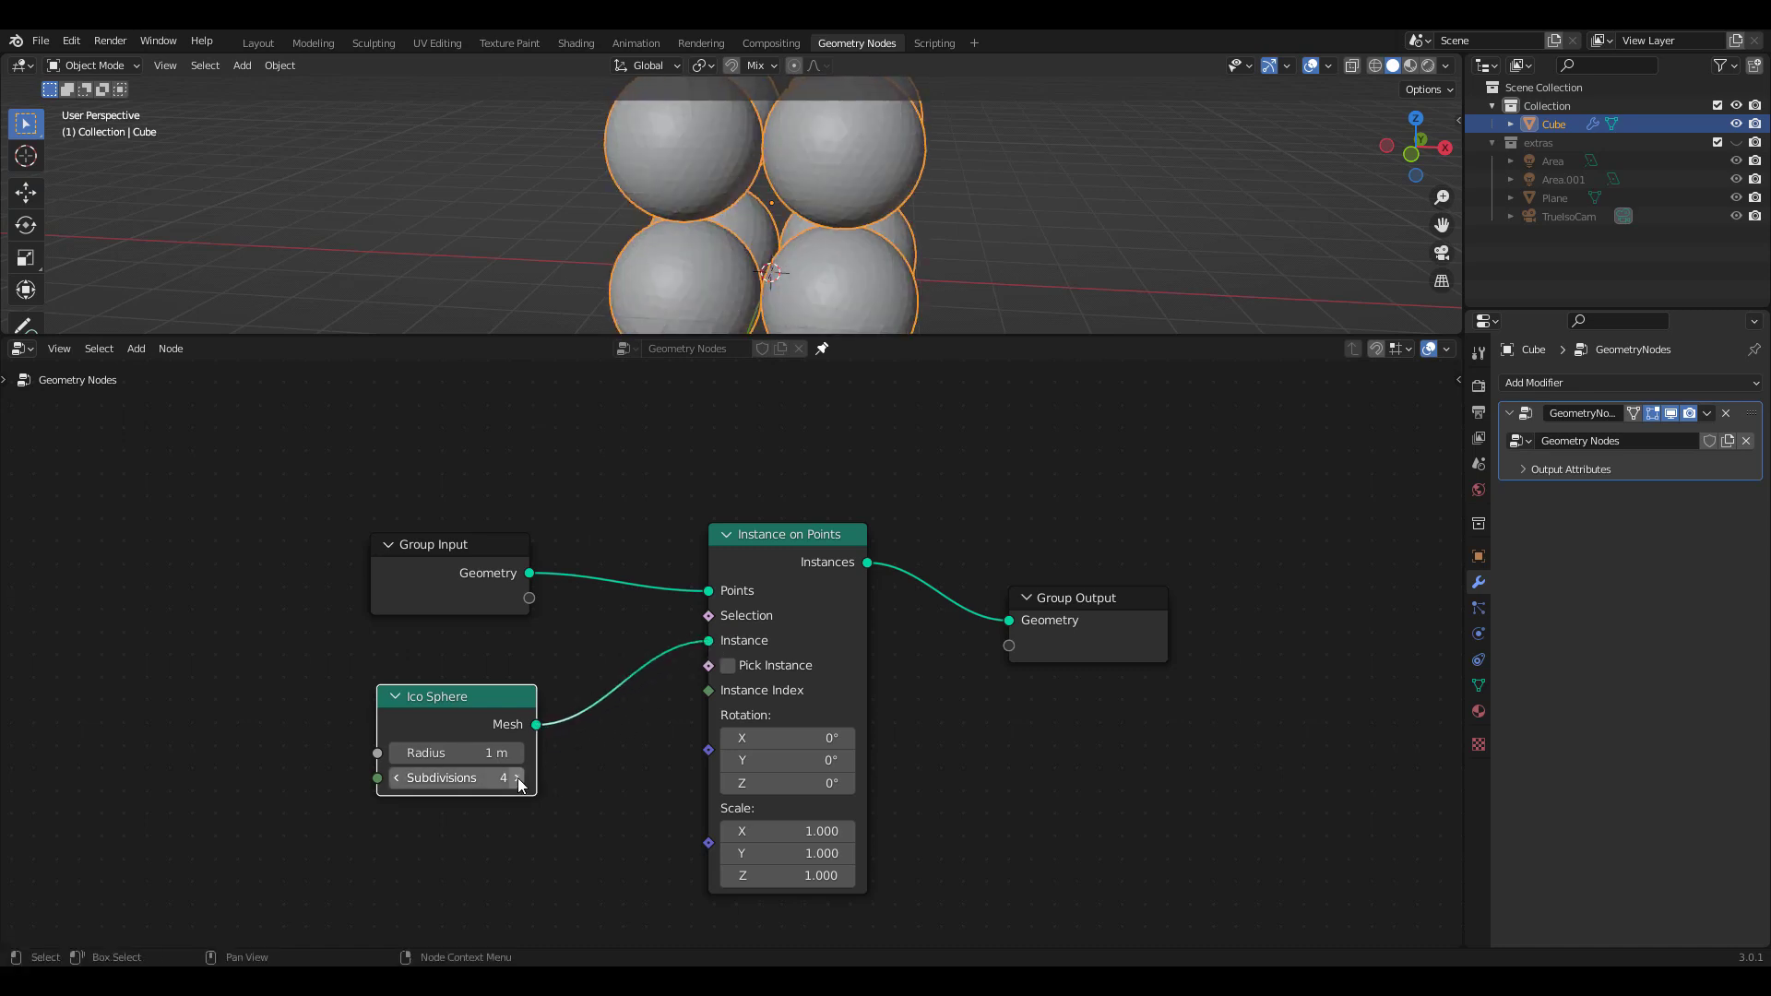
click(517, 778)
click(395, 779)
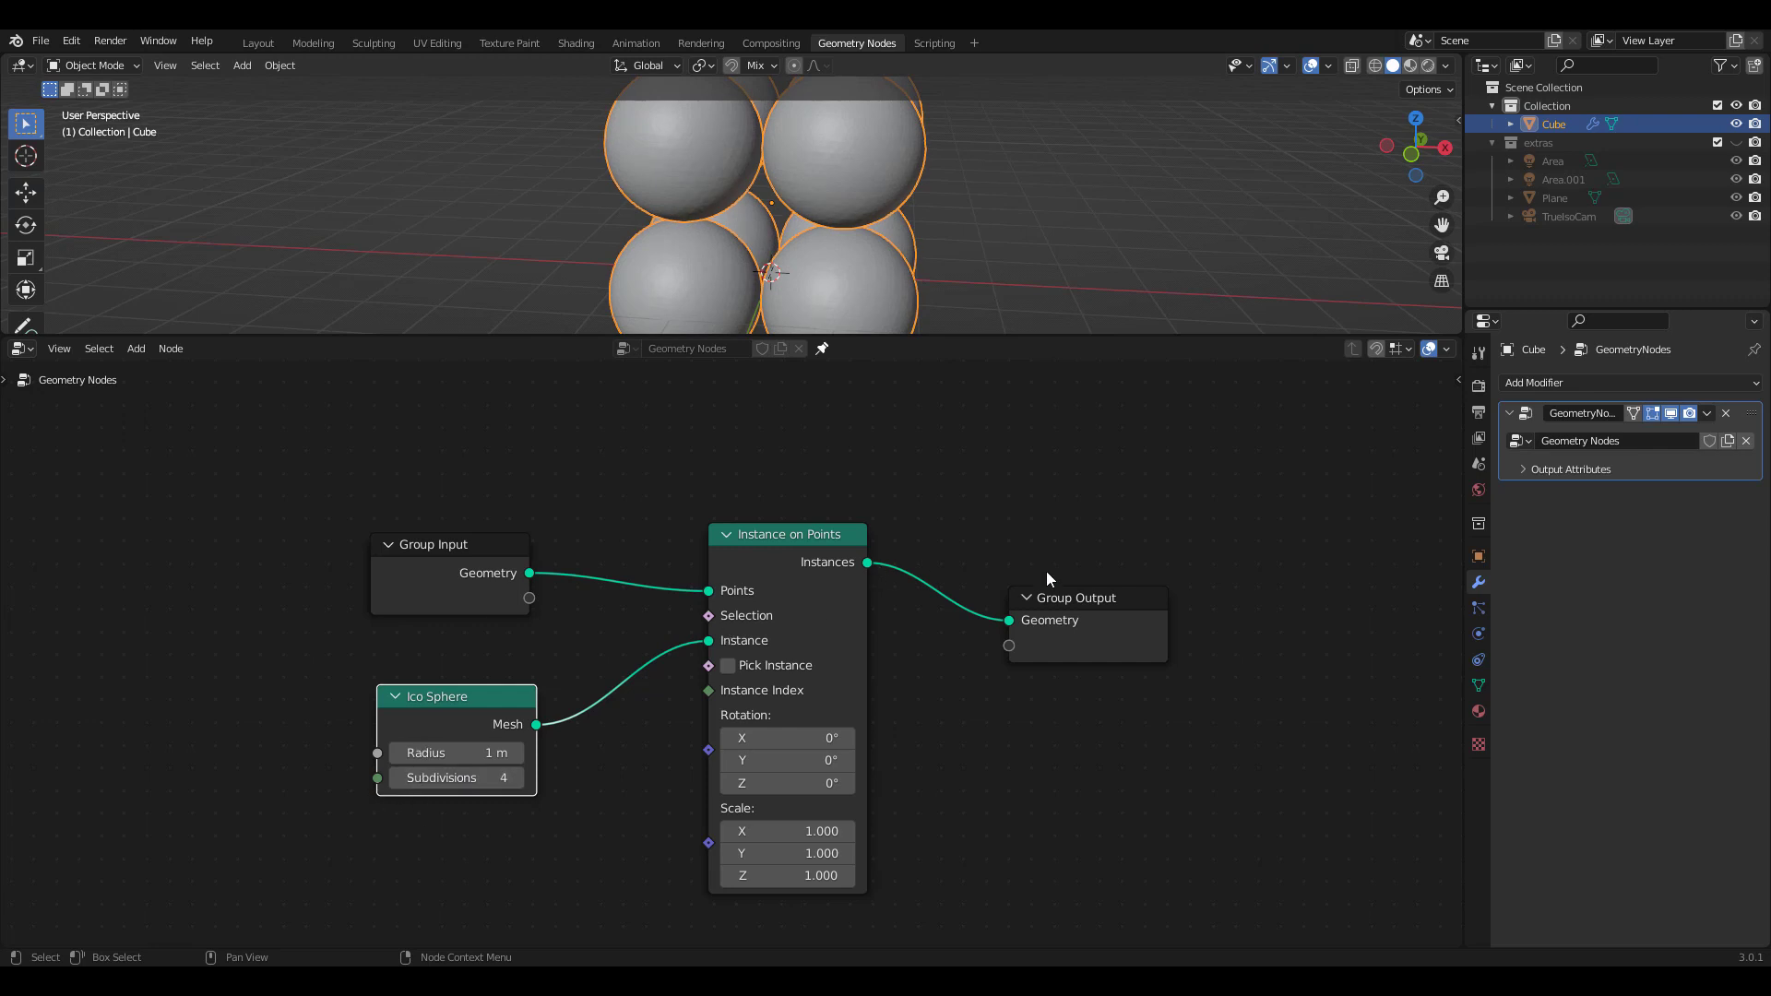
Step: Insert a Set Shade Smooth node between the Ico Sphere and Instance on Points
key(shift+a)
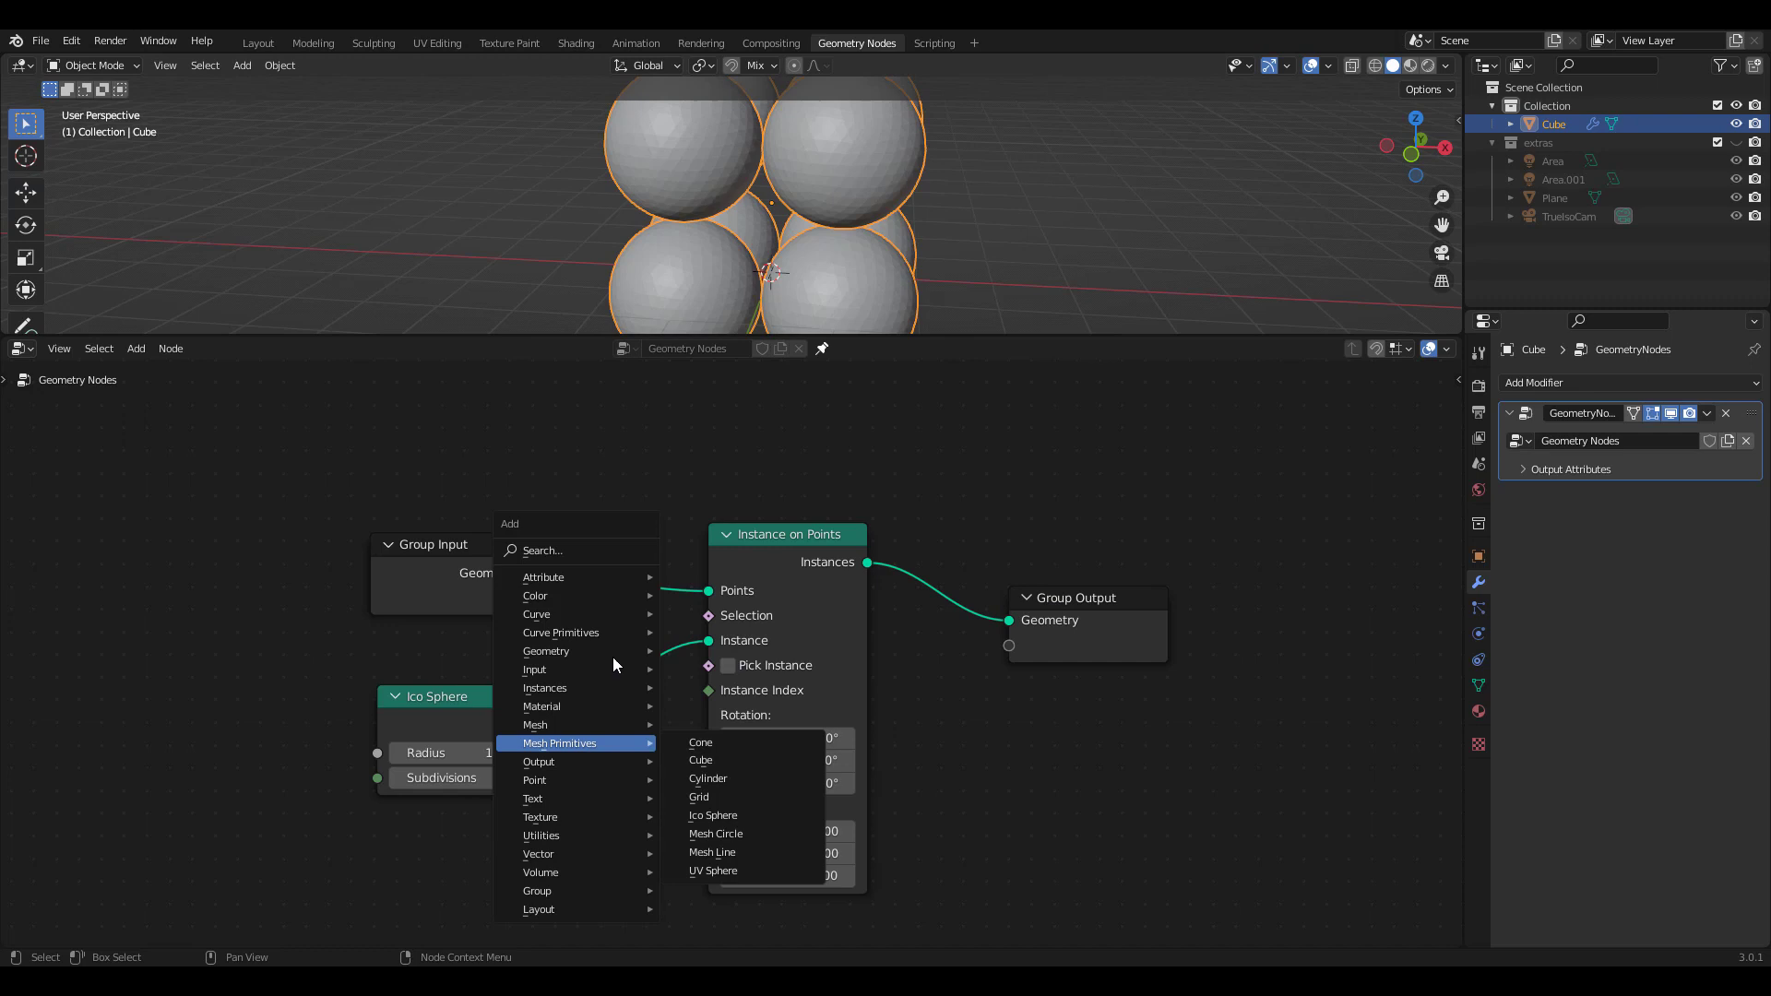
click(584, 549)
text(set sha)
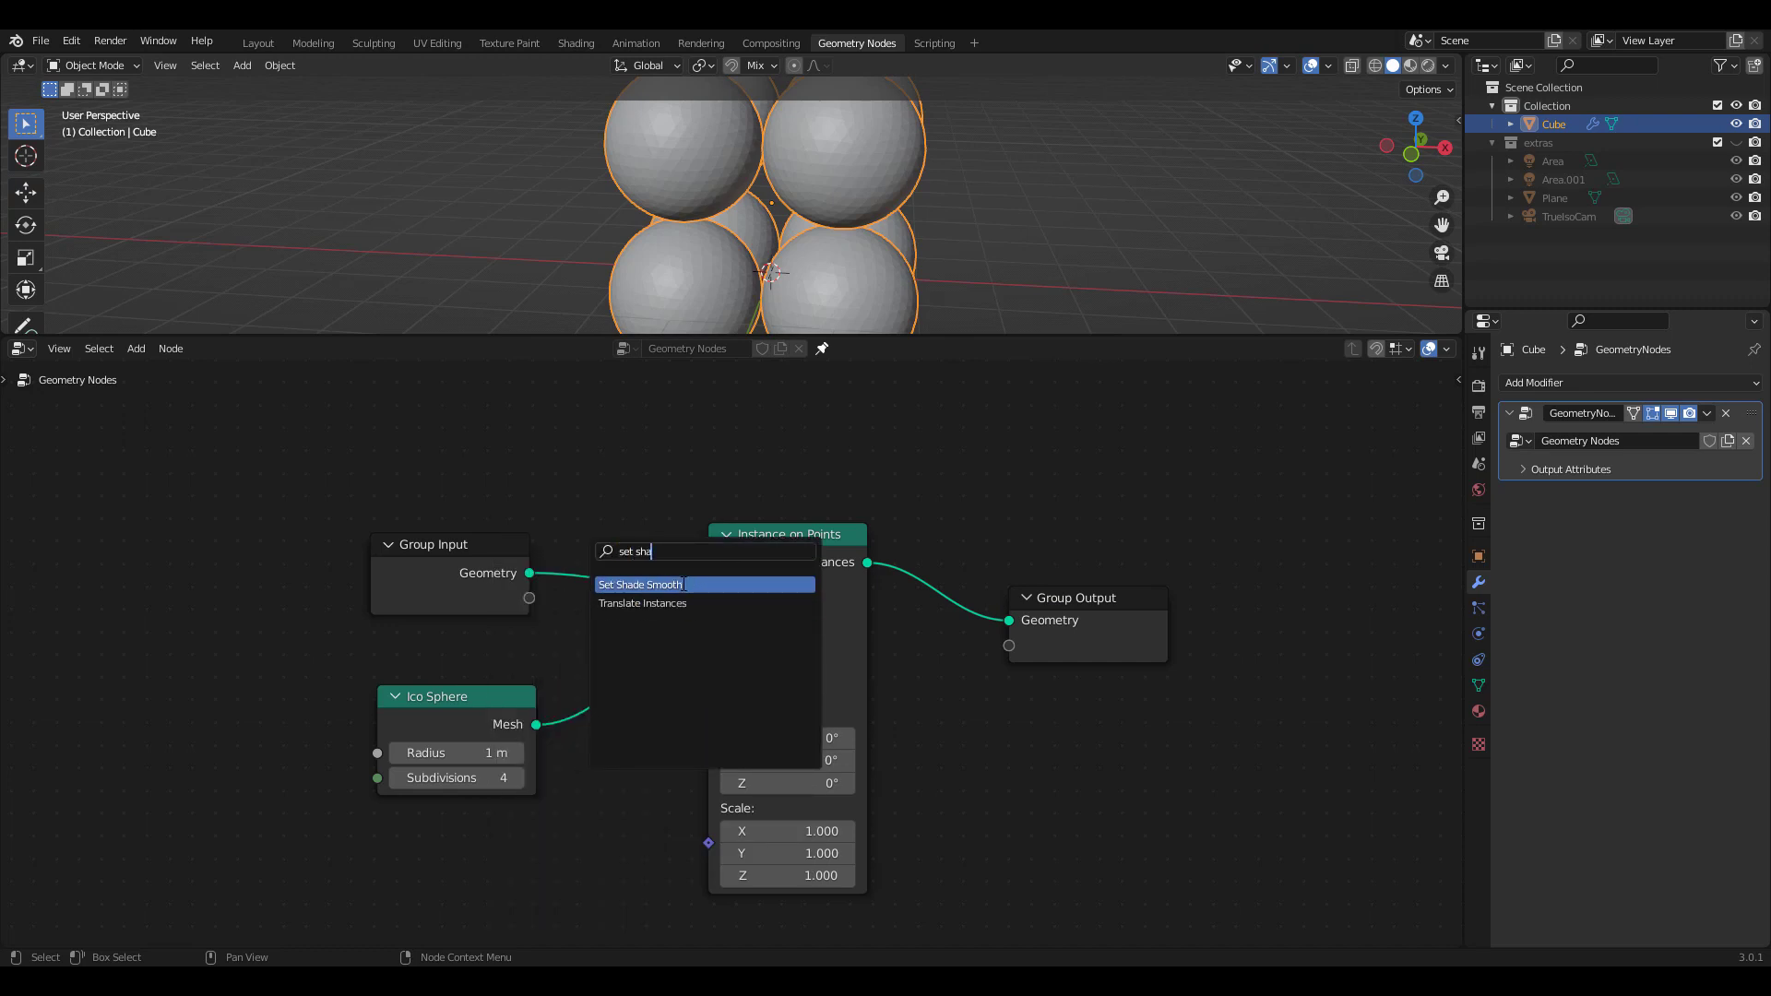
click(711, 585)
click(664, 772)
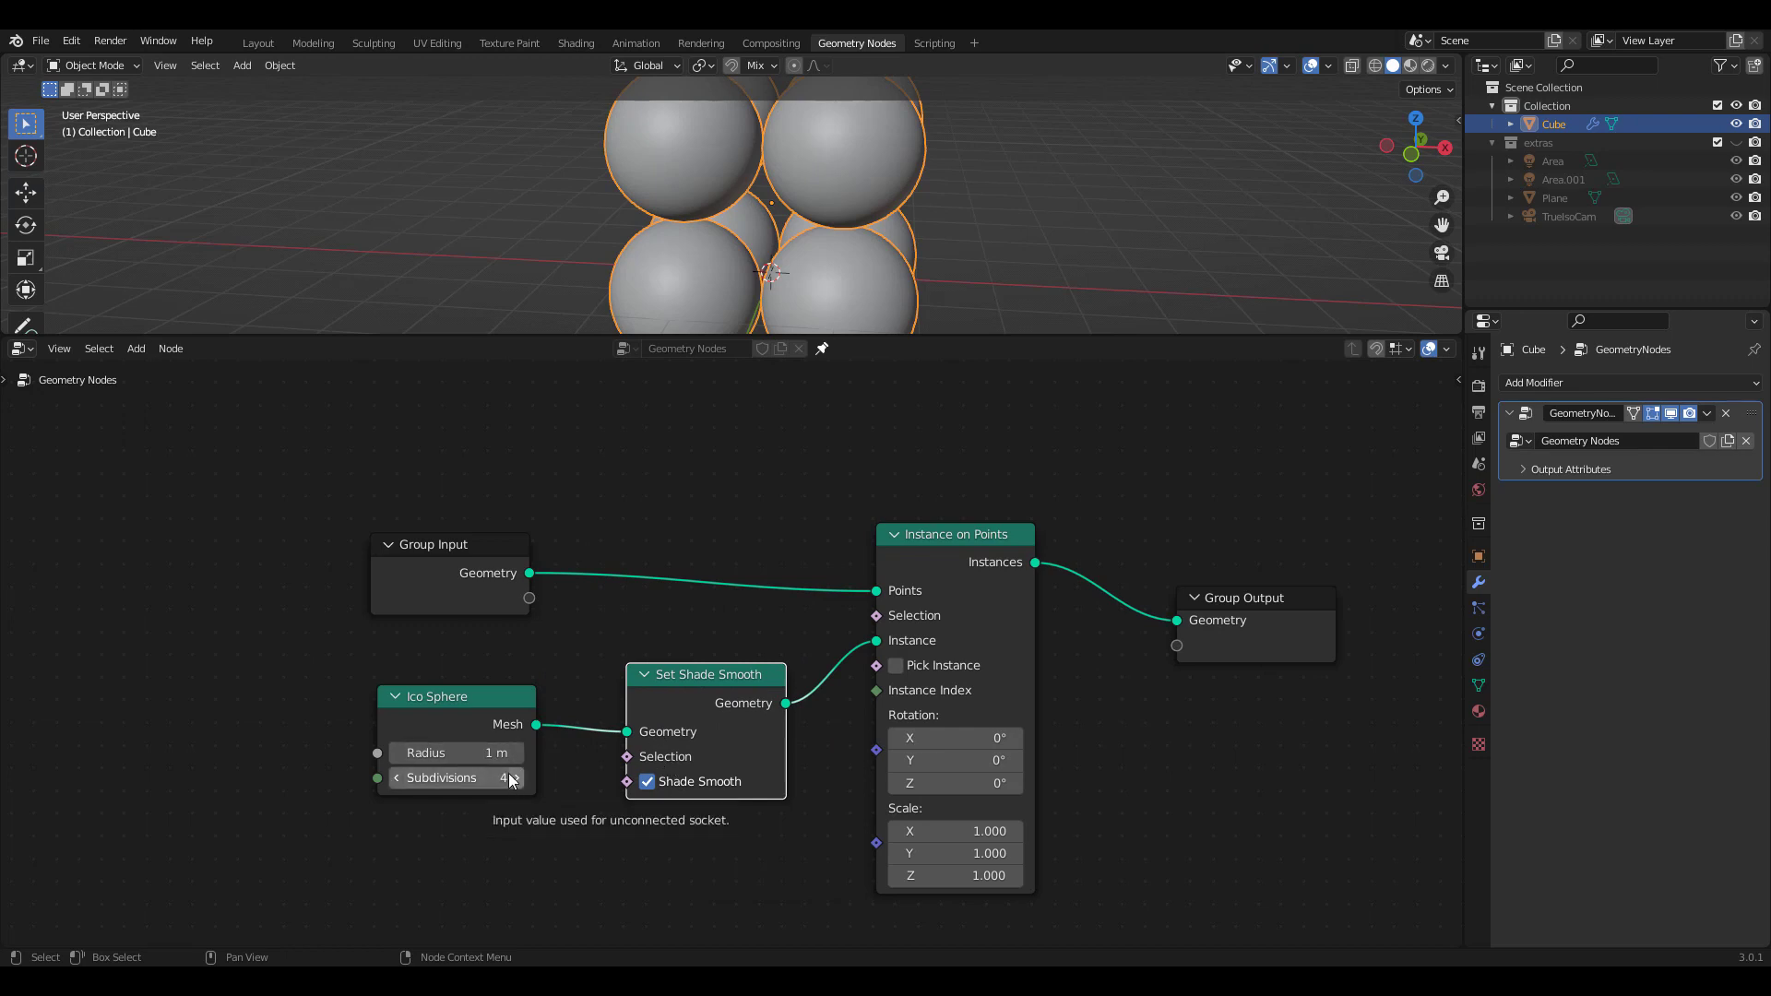
Step: Shrink the ico sphere radius to 0.11 m and move Group Output right
drag(502, 752, 394, 750)
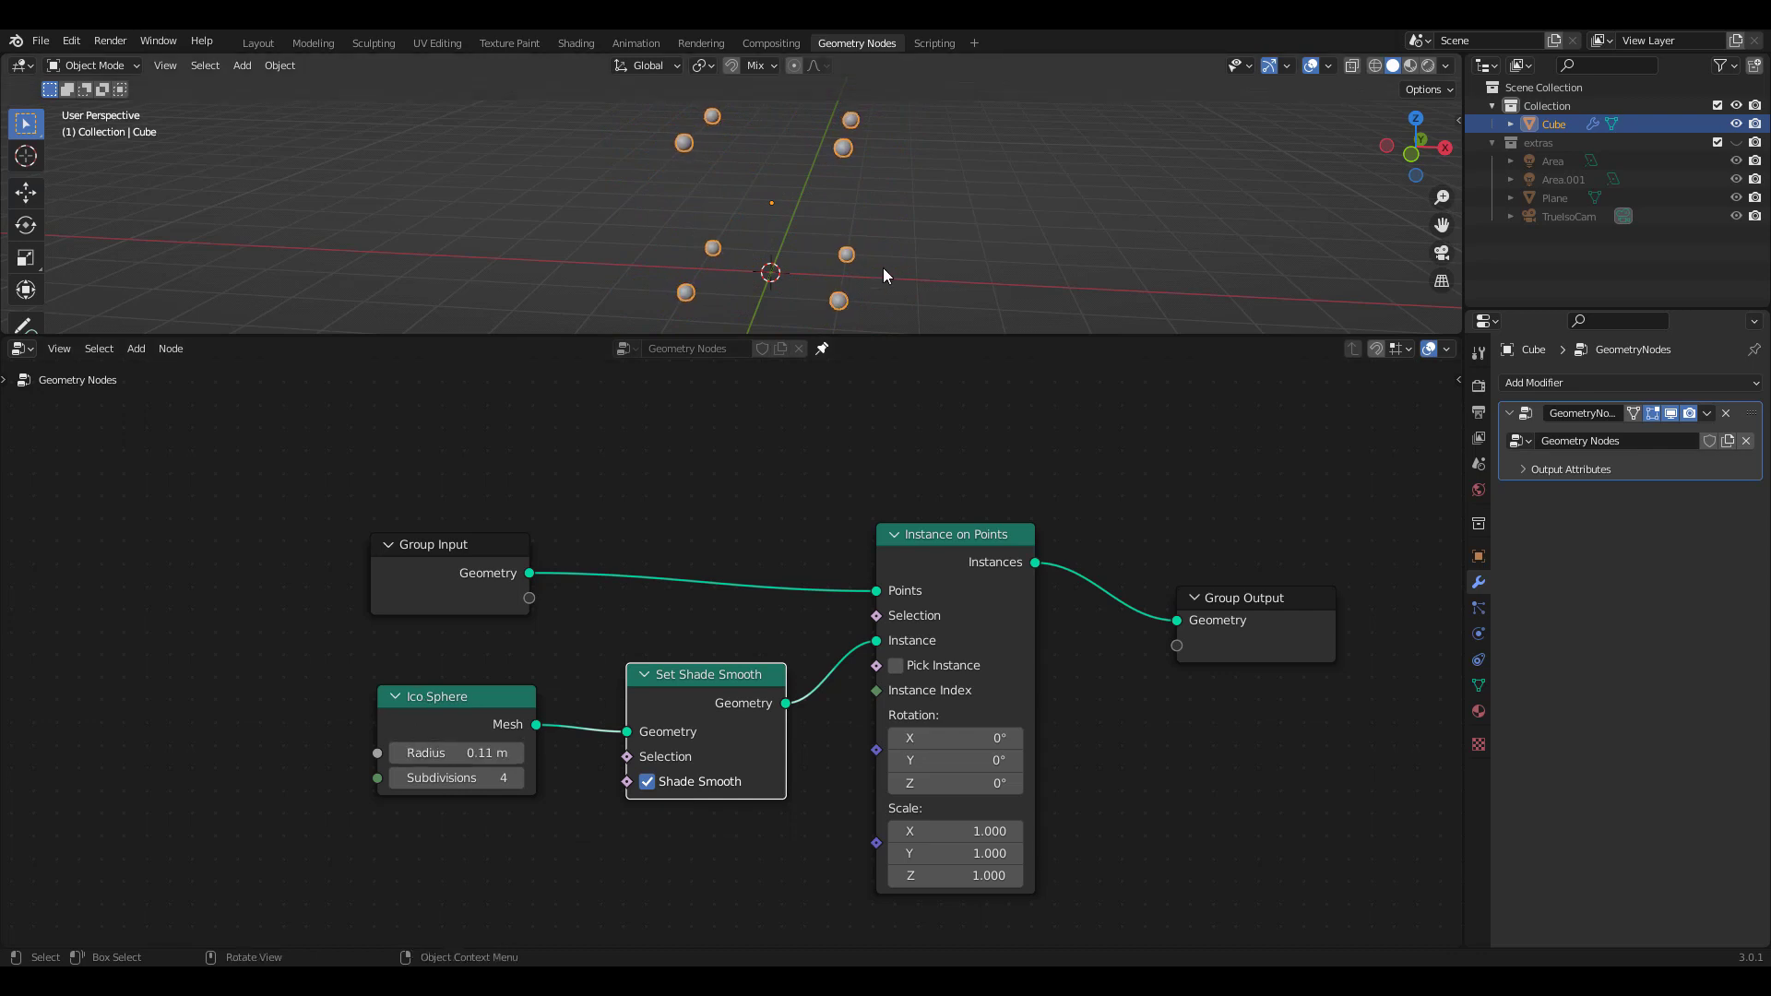
middle_drag(883, 267, 922, 231)
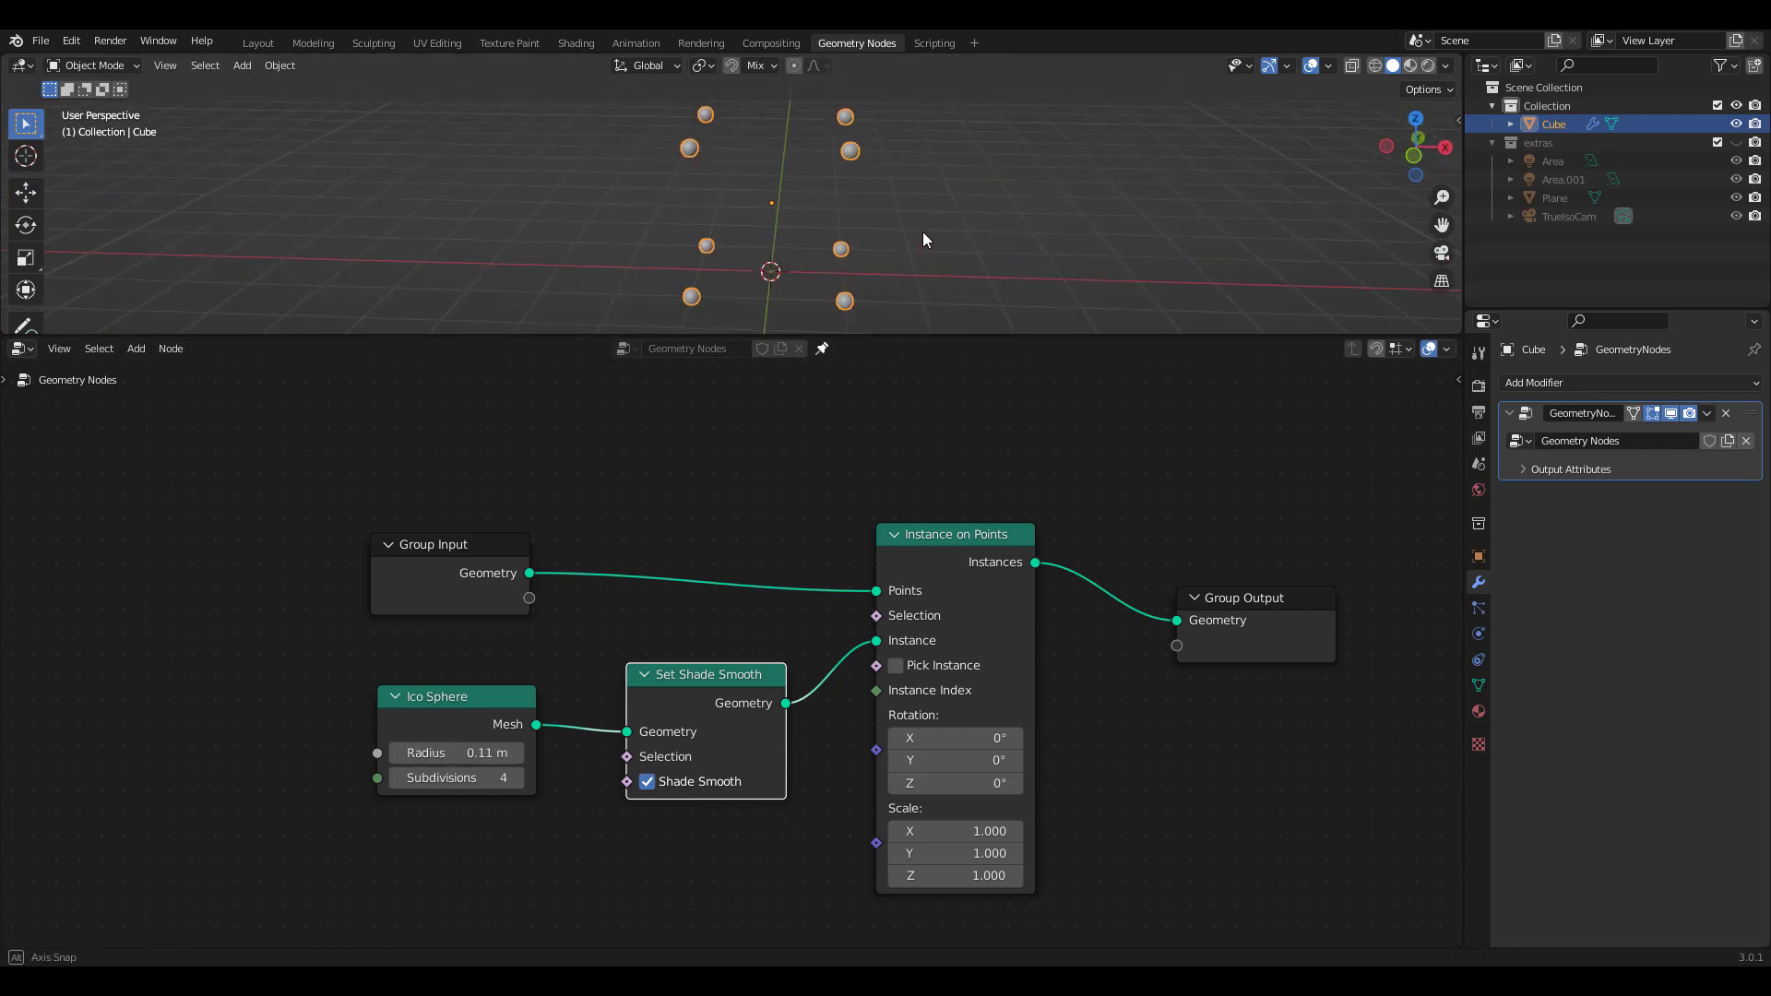
scroll(1168, 525, down, 2)
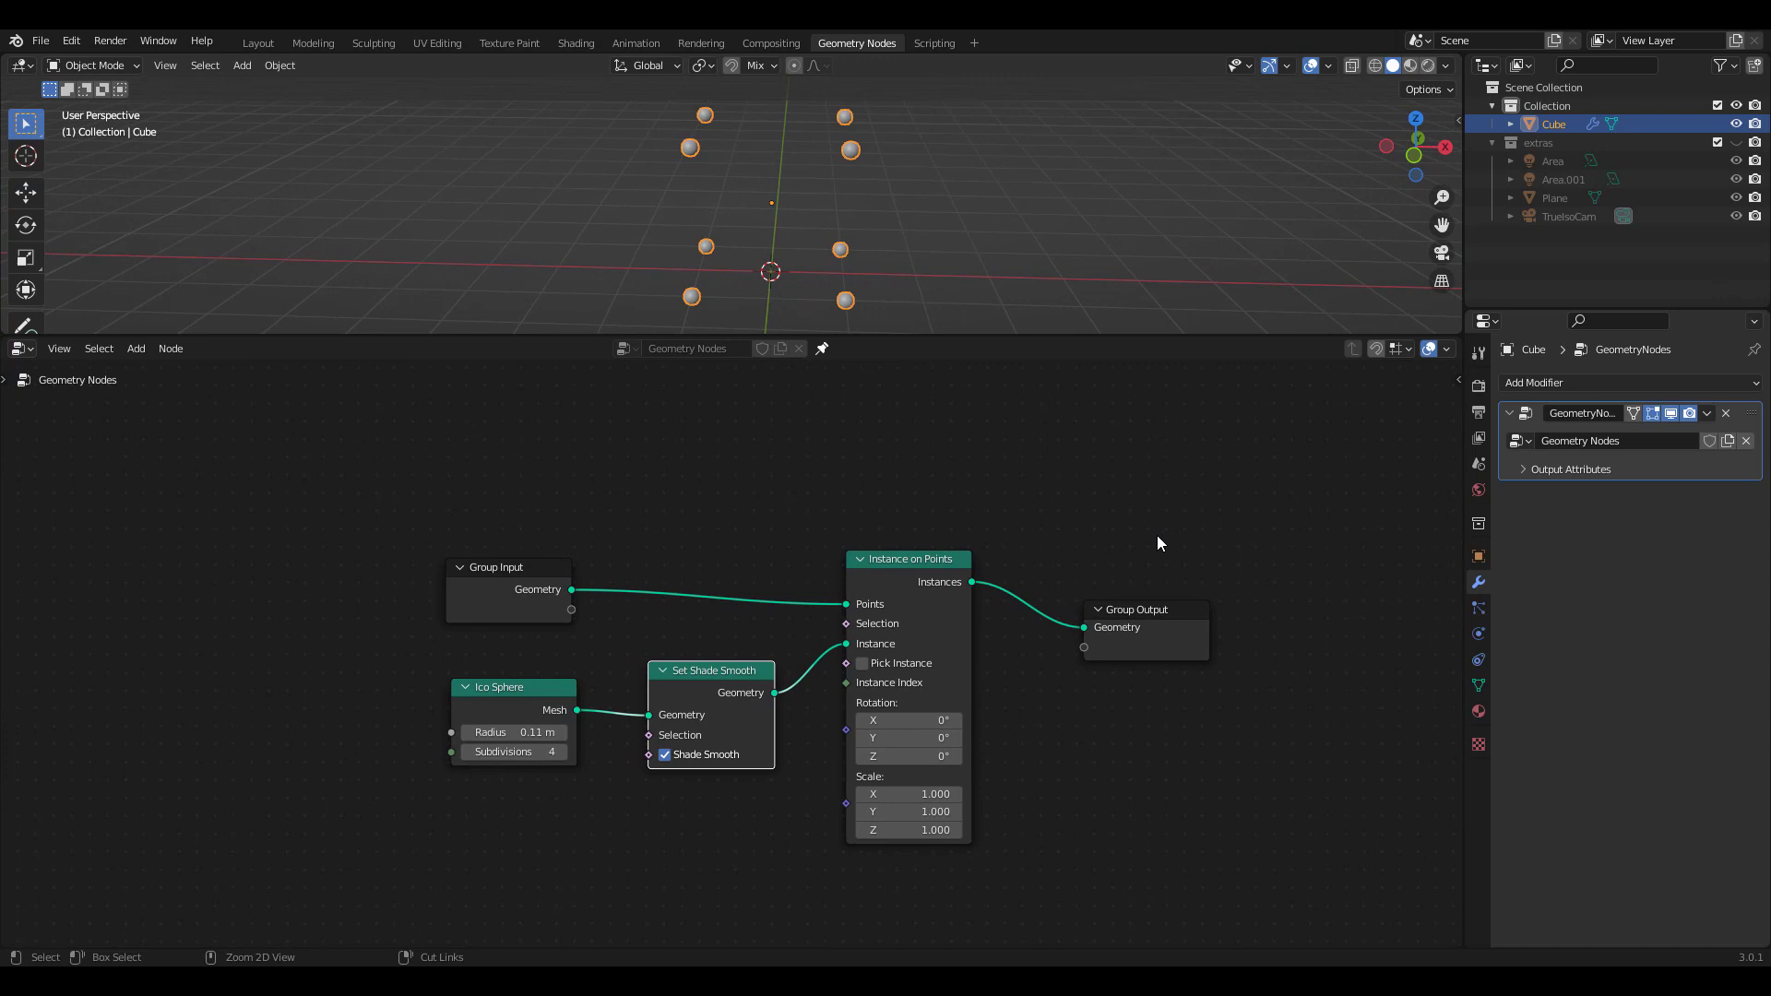
drag(1181, 601, 1285, 572)
Step: Add a Join Geometry node before the output and feed the original cube geometry into it
click(1081, 511)
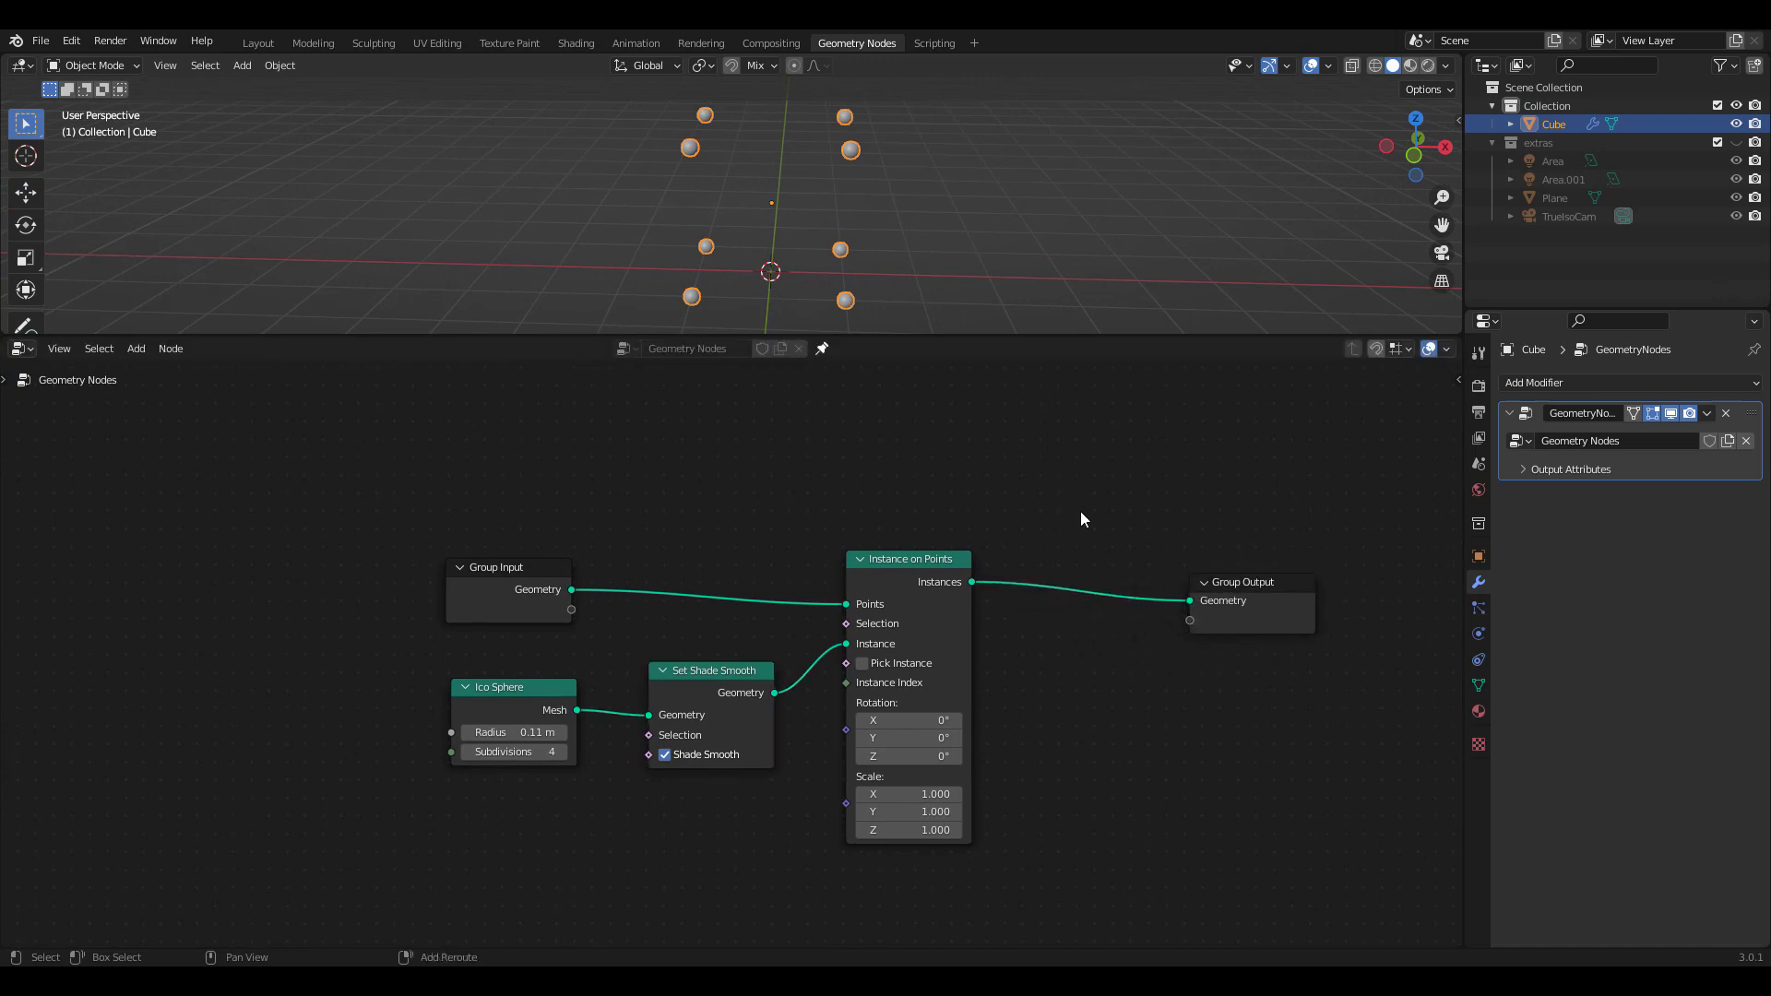
key(shift+a)
click(1081, 509)
text(join)
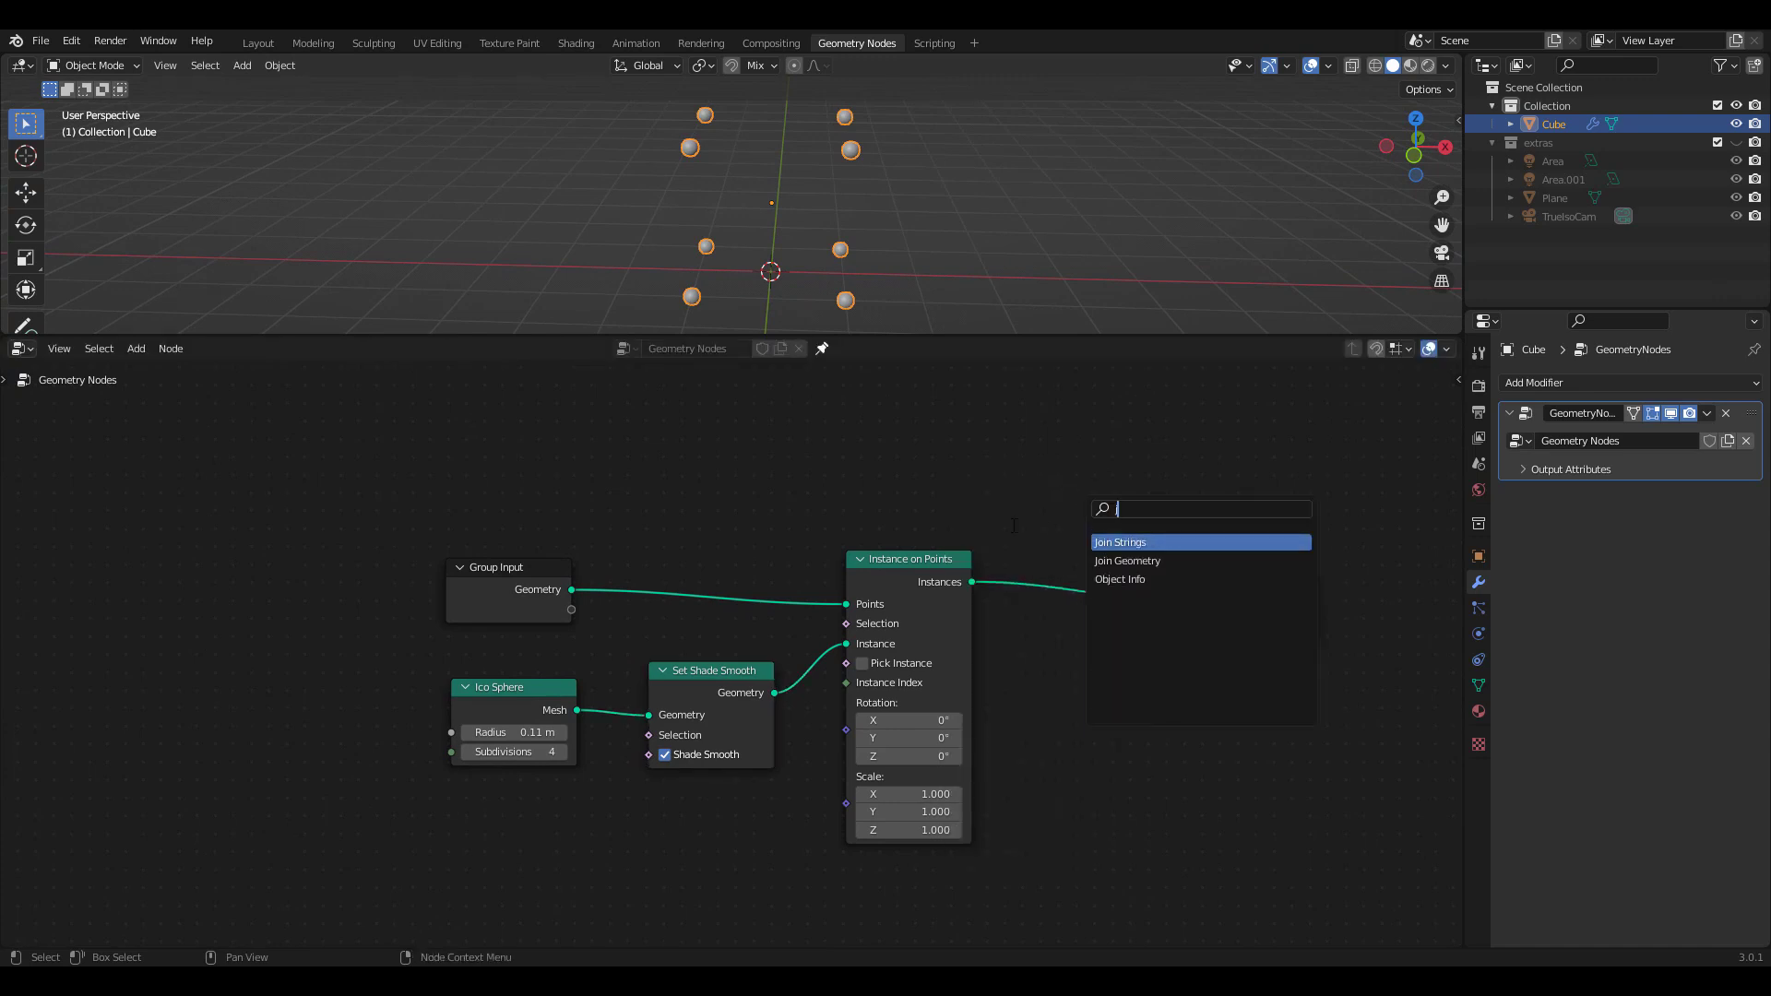
click(1140, 559)
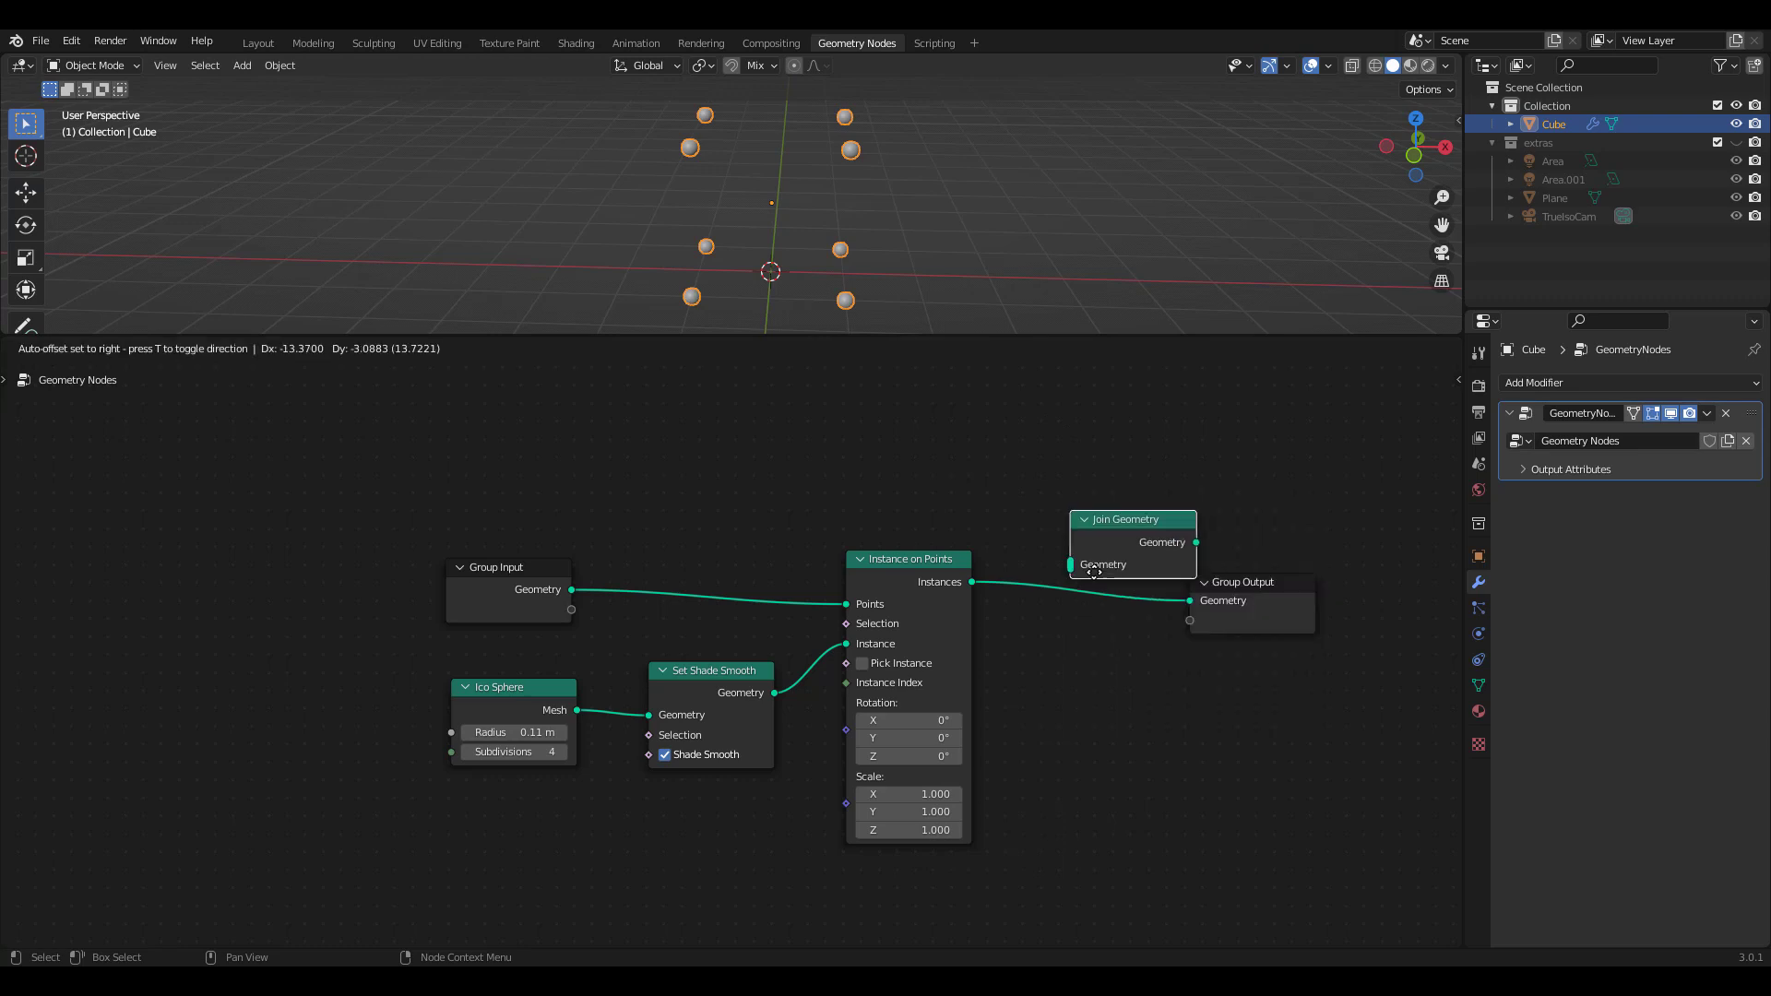
click(1107, 579)
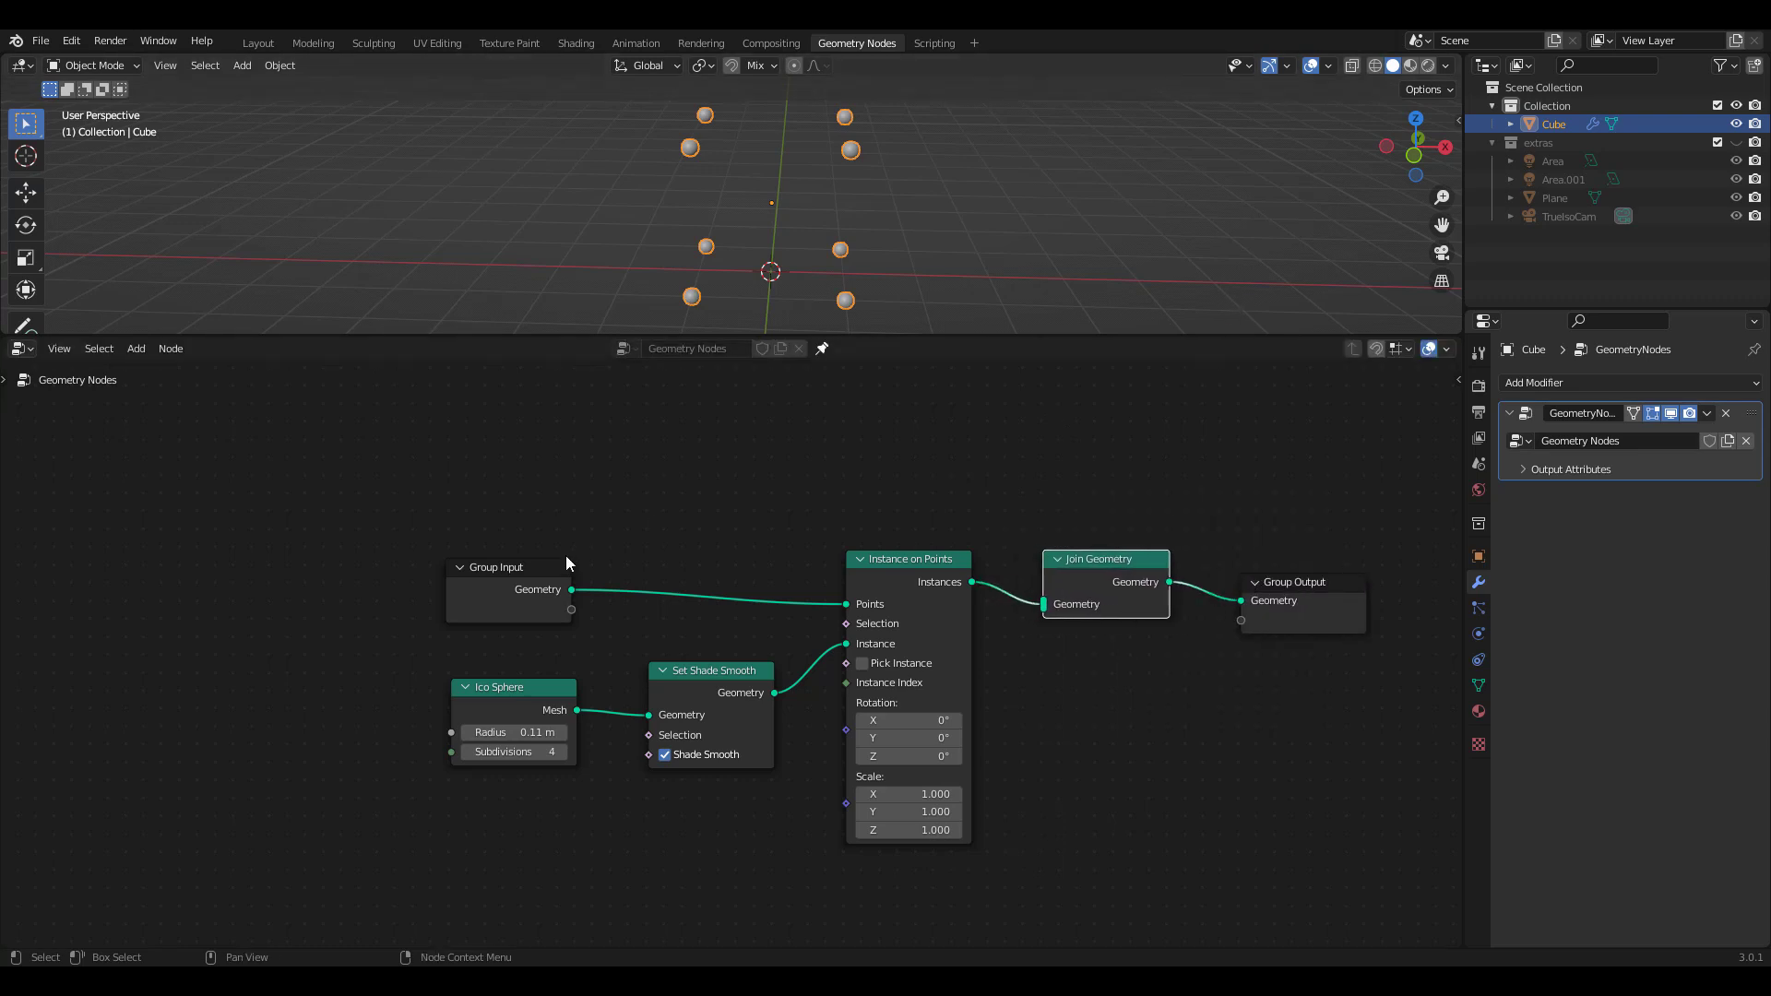
drag(571, 588, 1043, 604)
Step: Rearrange the Instance on Points, Set Shade Smooth, Ico Sphere, Join Geometry and Group Output nodes
drag(899, 568, 902, 689)
drag(729, 670, 694, 754)
drag(538, 700, 507, 716)
drag(1125, 561, 1135, 548)
drag(1297, 597, 1323, 575)
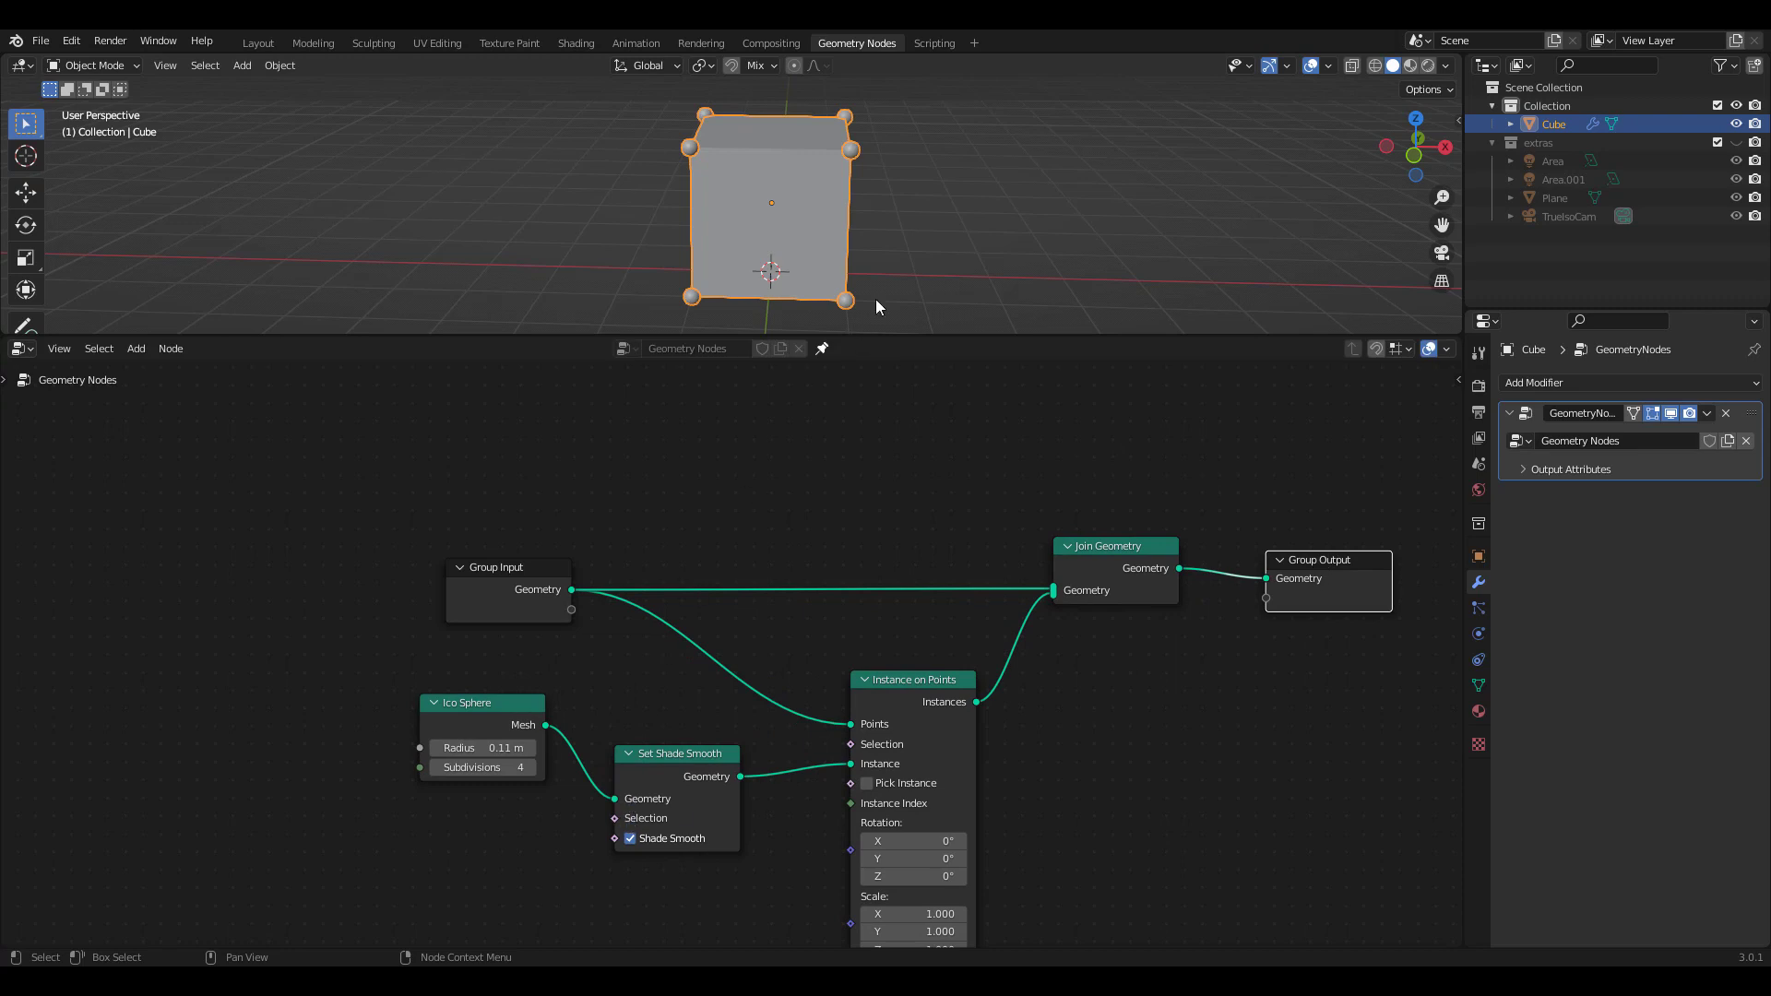
Step: Insert a Mesh to Curve node on the cube's link into Join Geometry
key(shift+a)
click(780, 492)
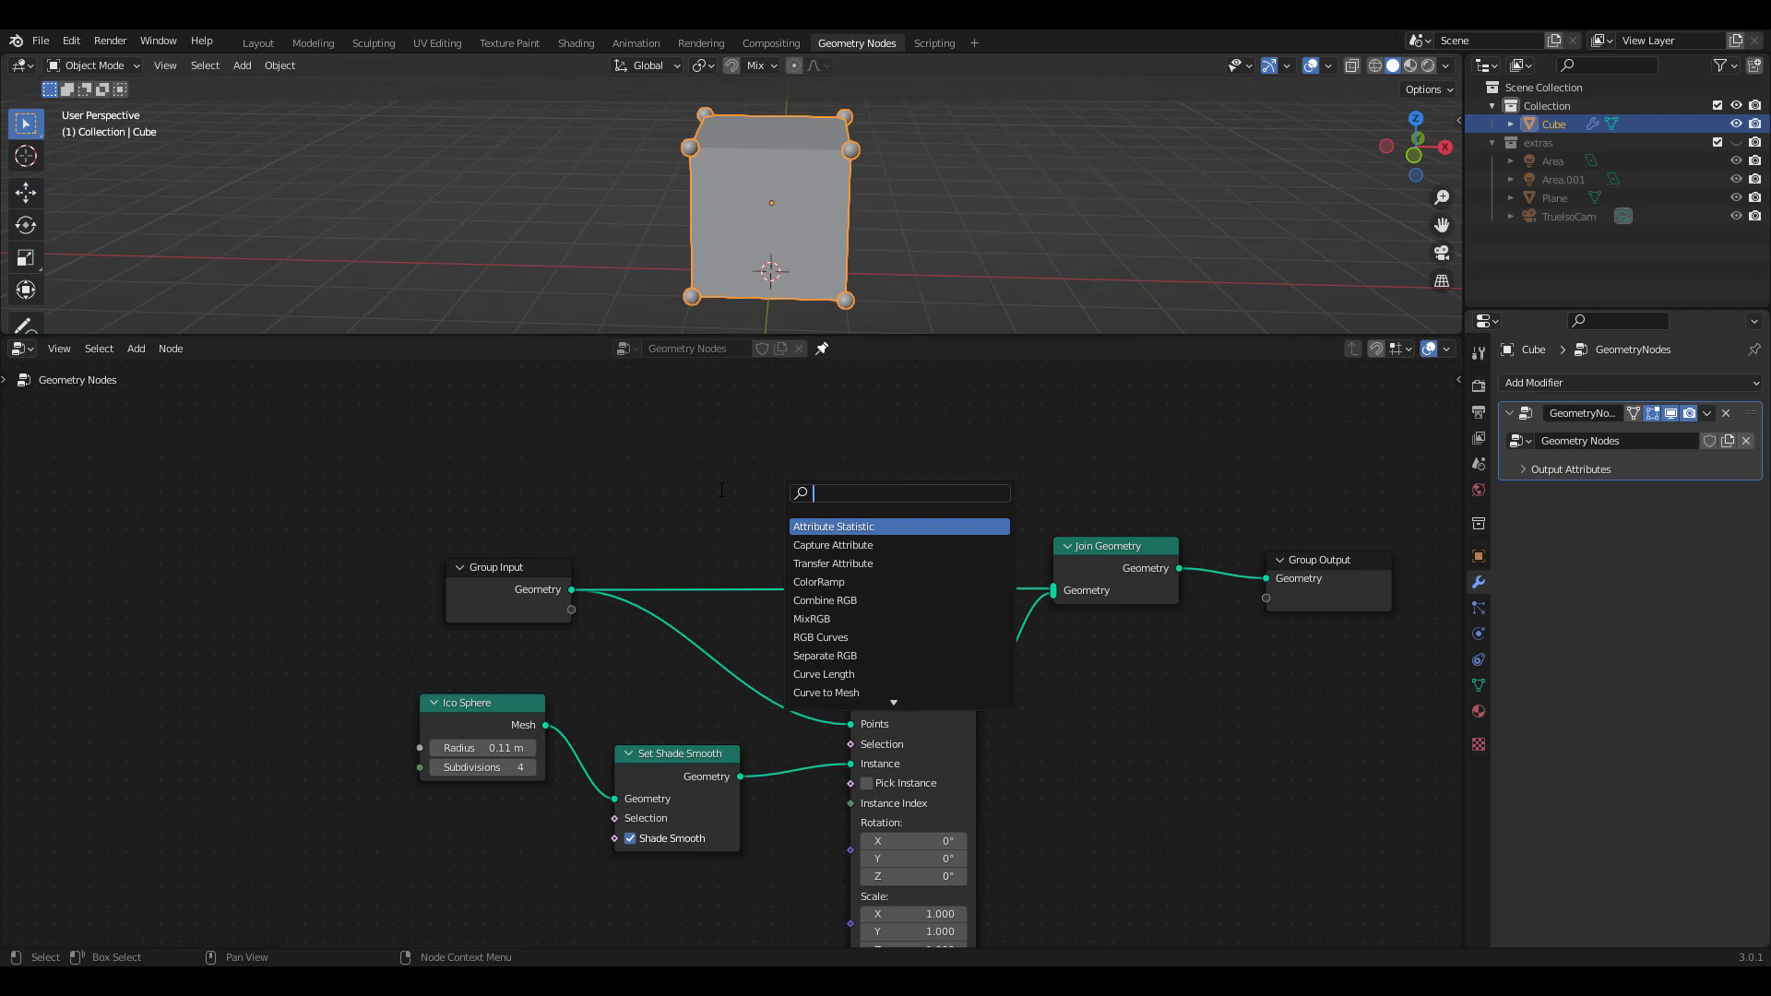
text(mesh to)
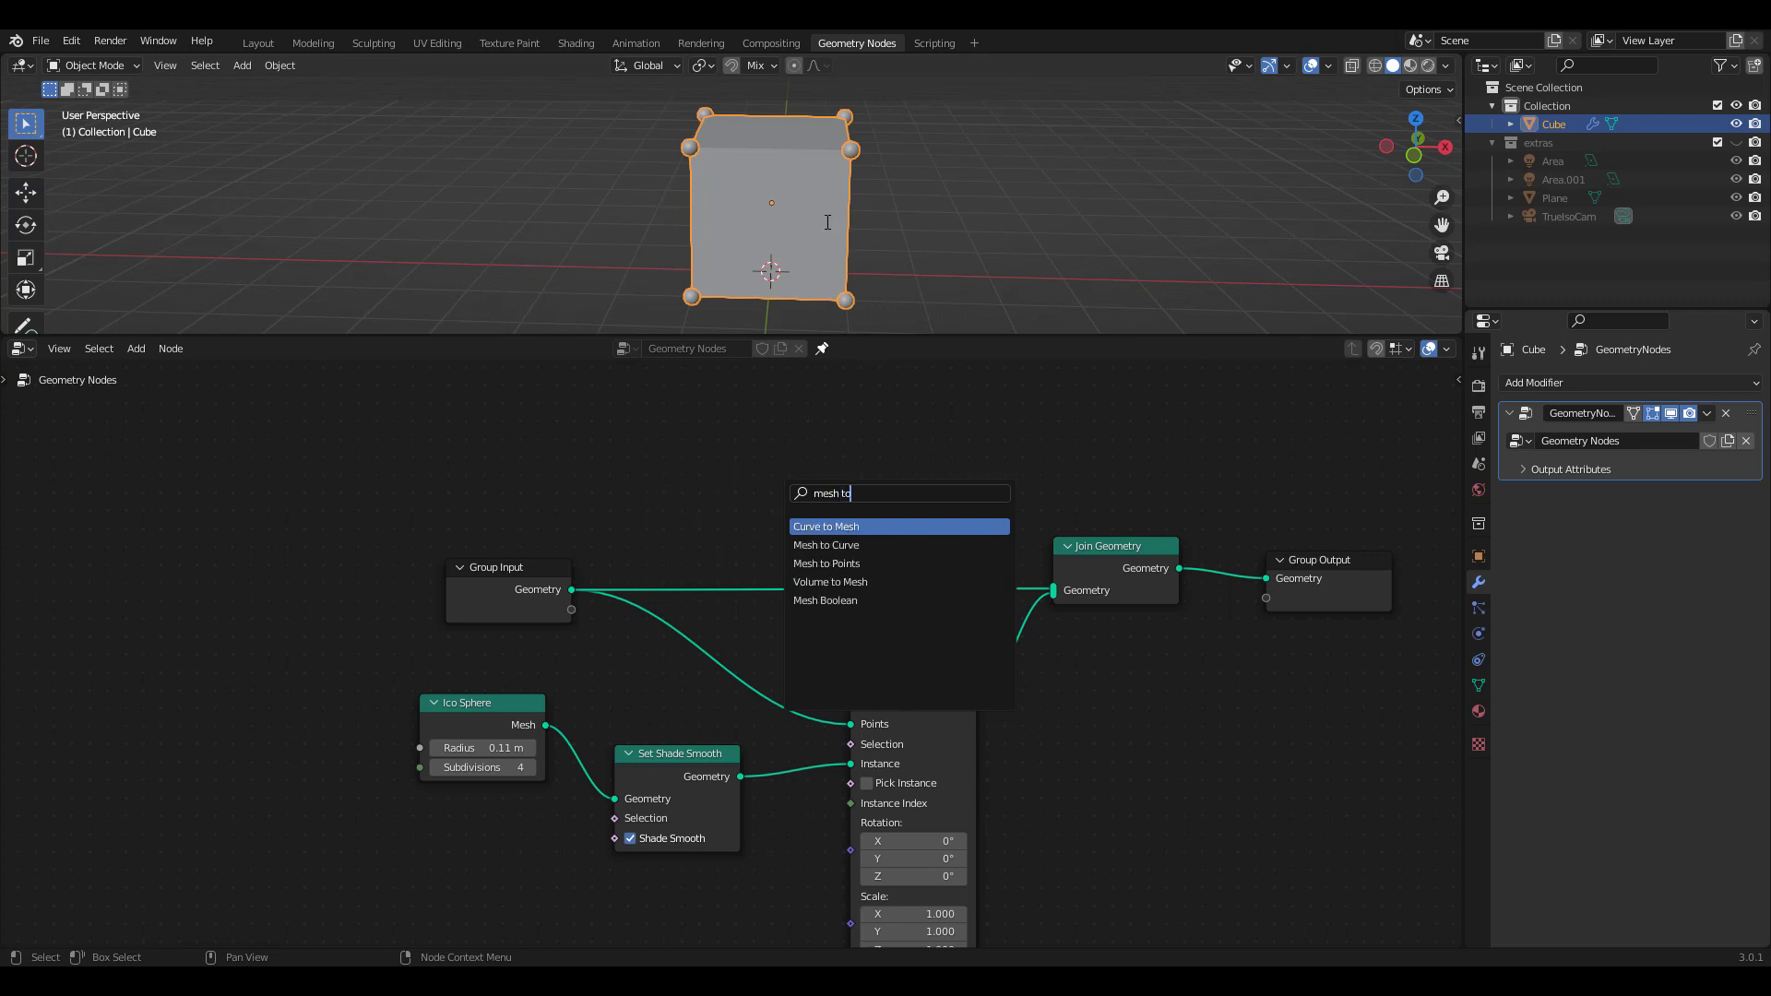
key(Down)
key(Return)
click(773, 568)
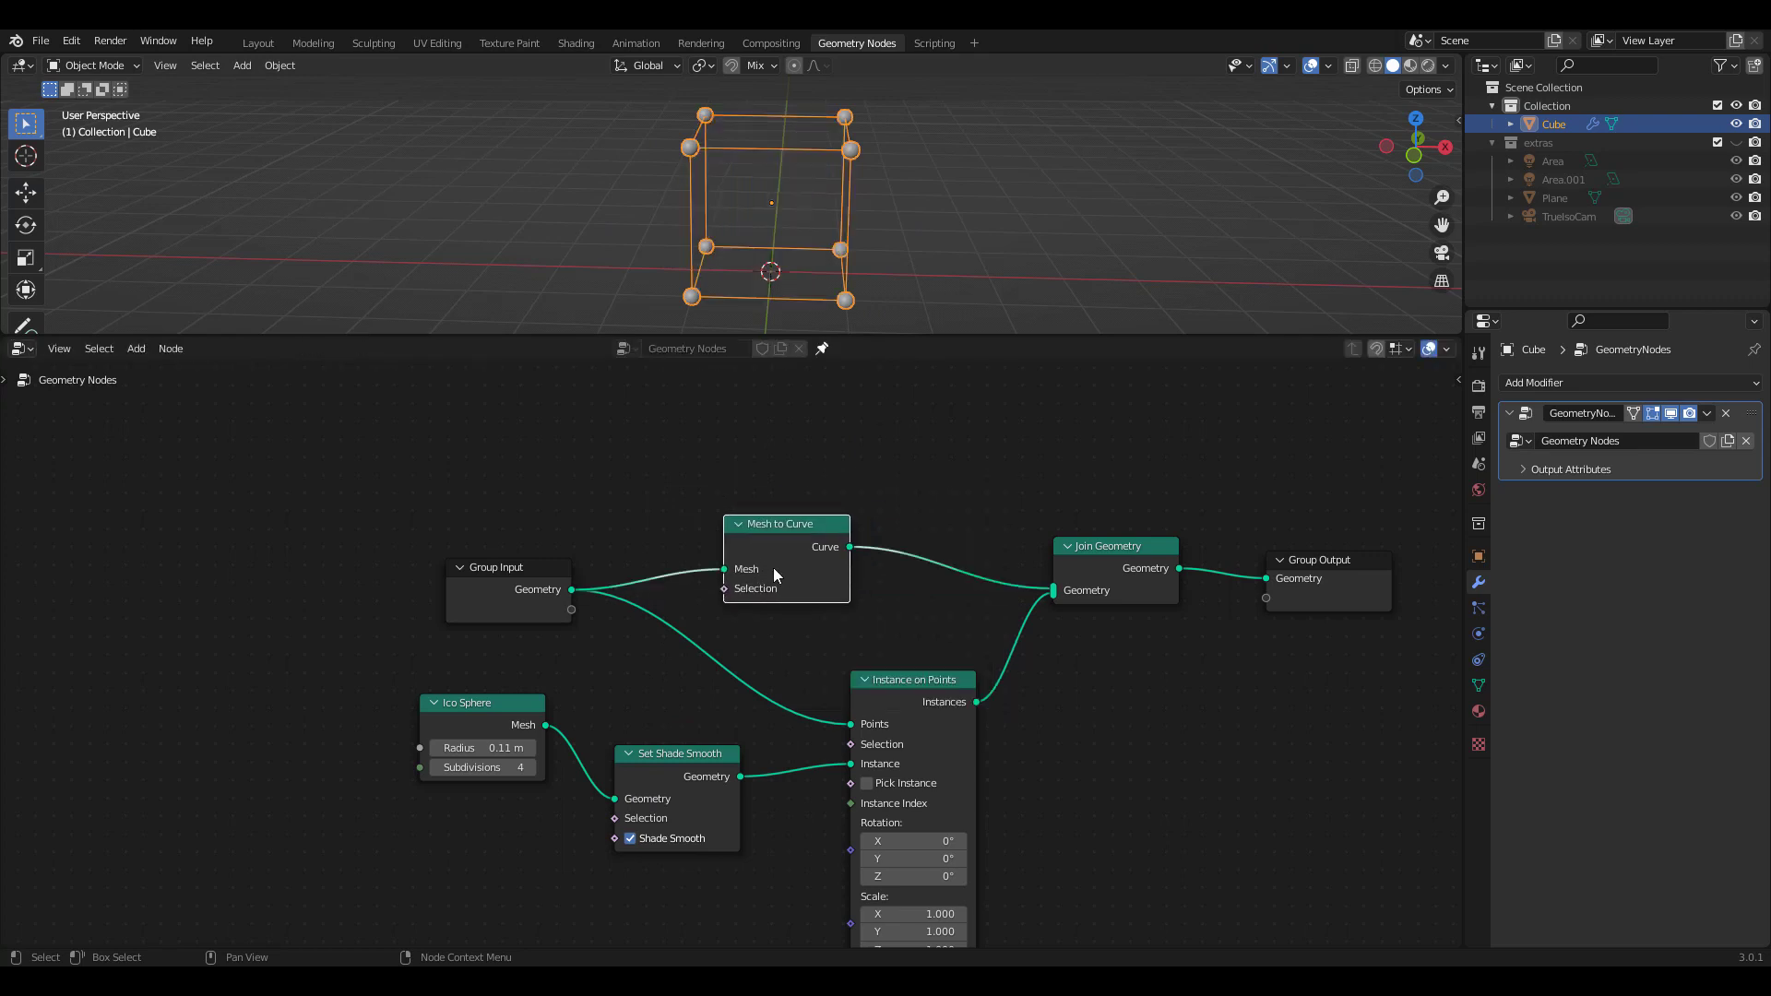
drag(788, 525, 762, 474)
click(952, 445)
Step: Search the add-node menu for 'curve to'
key(shift+a)
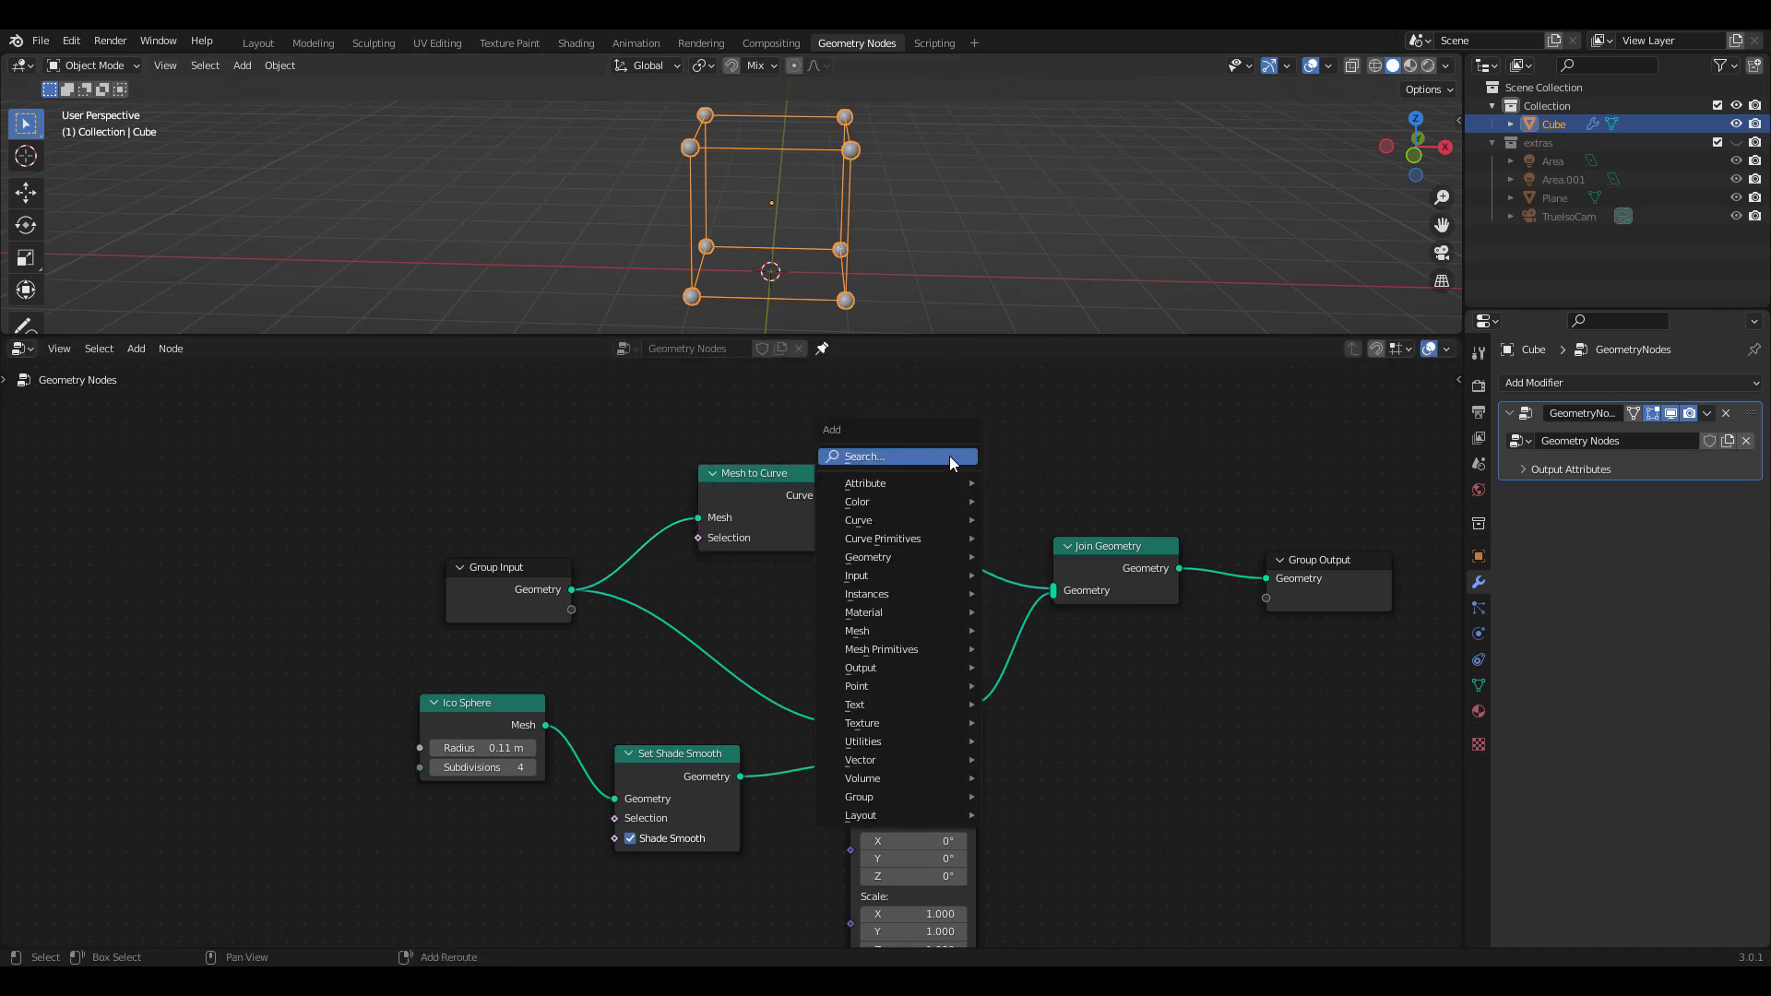
click(953, 457)
text(cur)
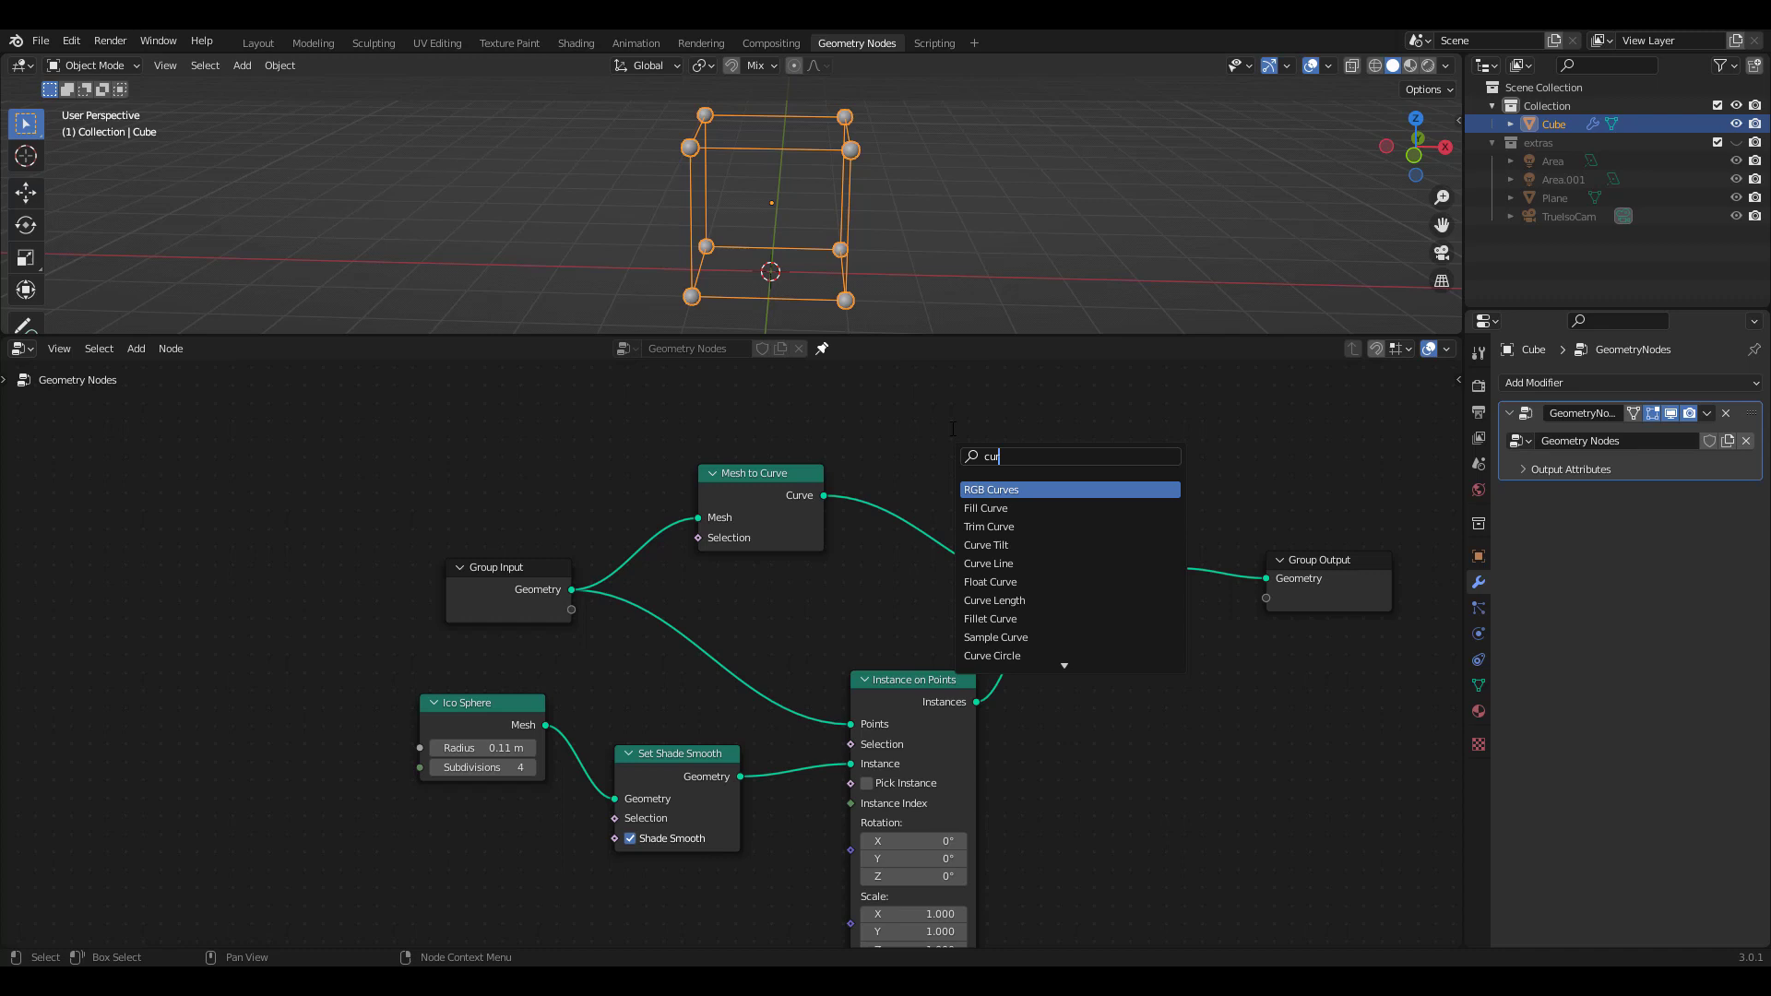
text(ve to)
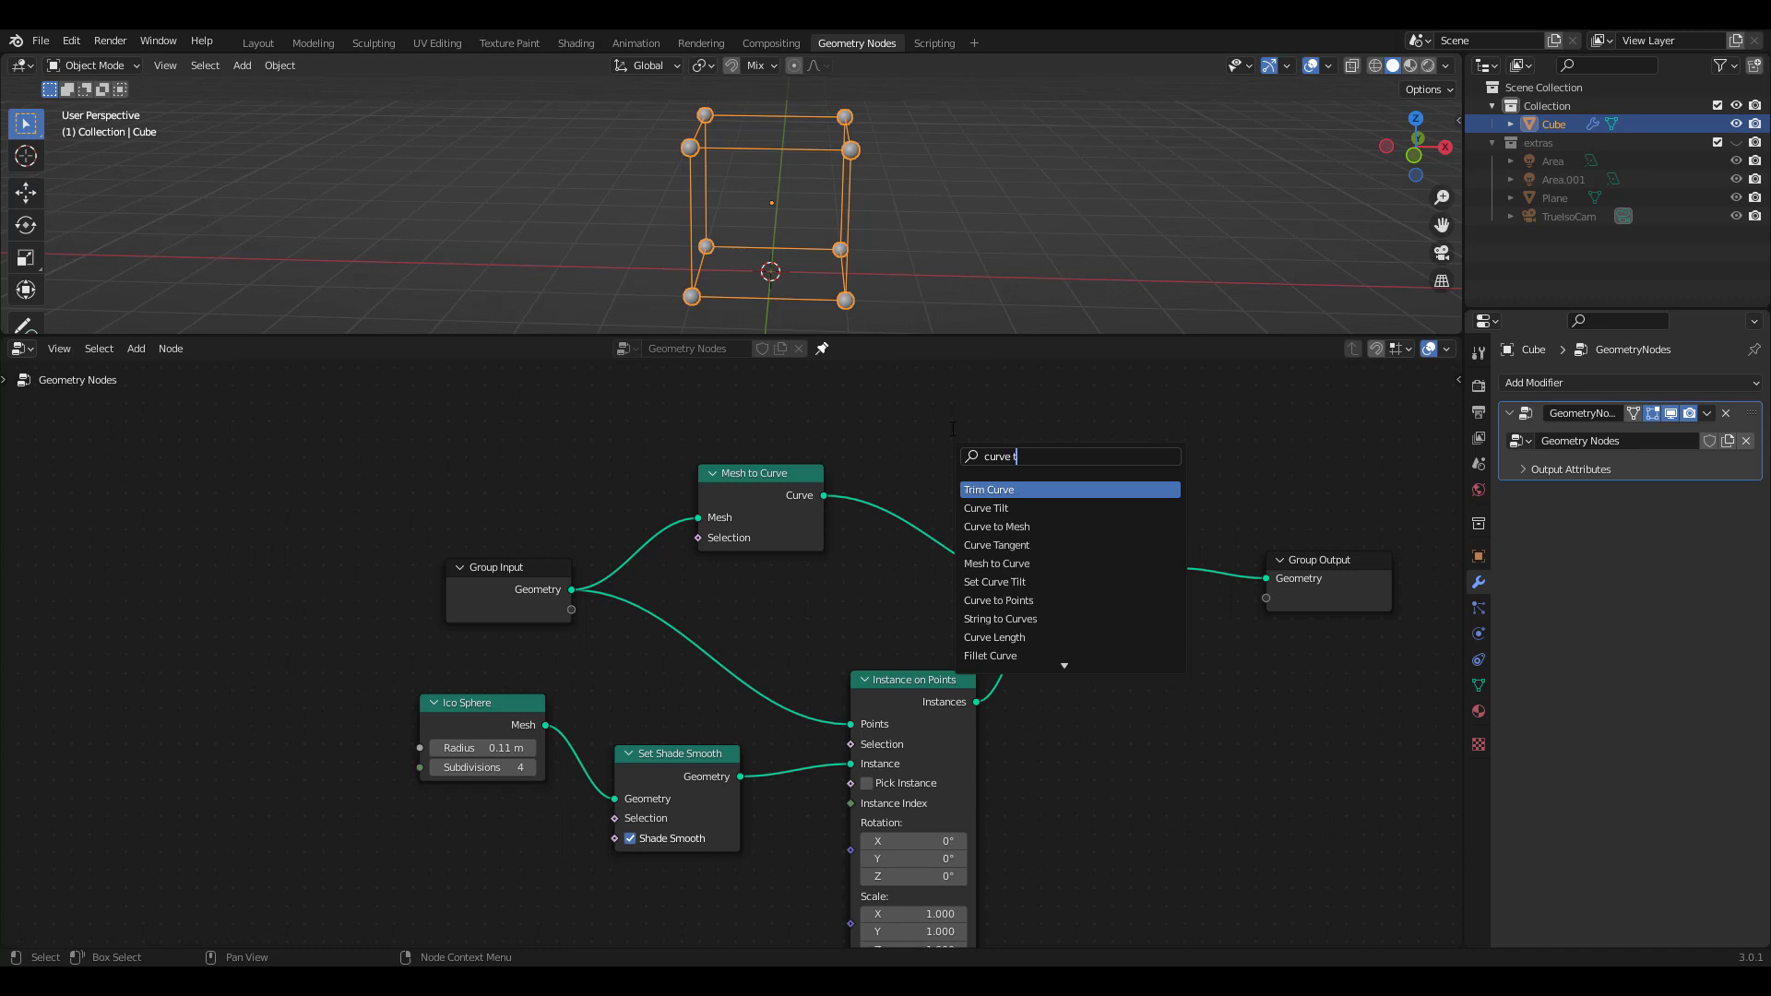
Step: Insert a Curve to Mesh node after Mesh to Curve, before Join Geometry
click(1040, 498)
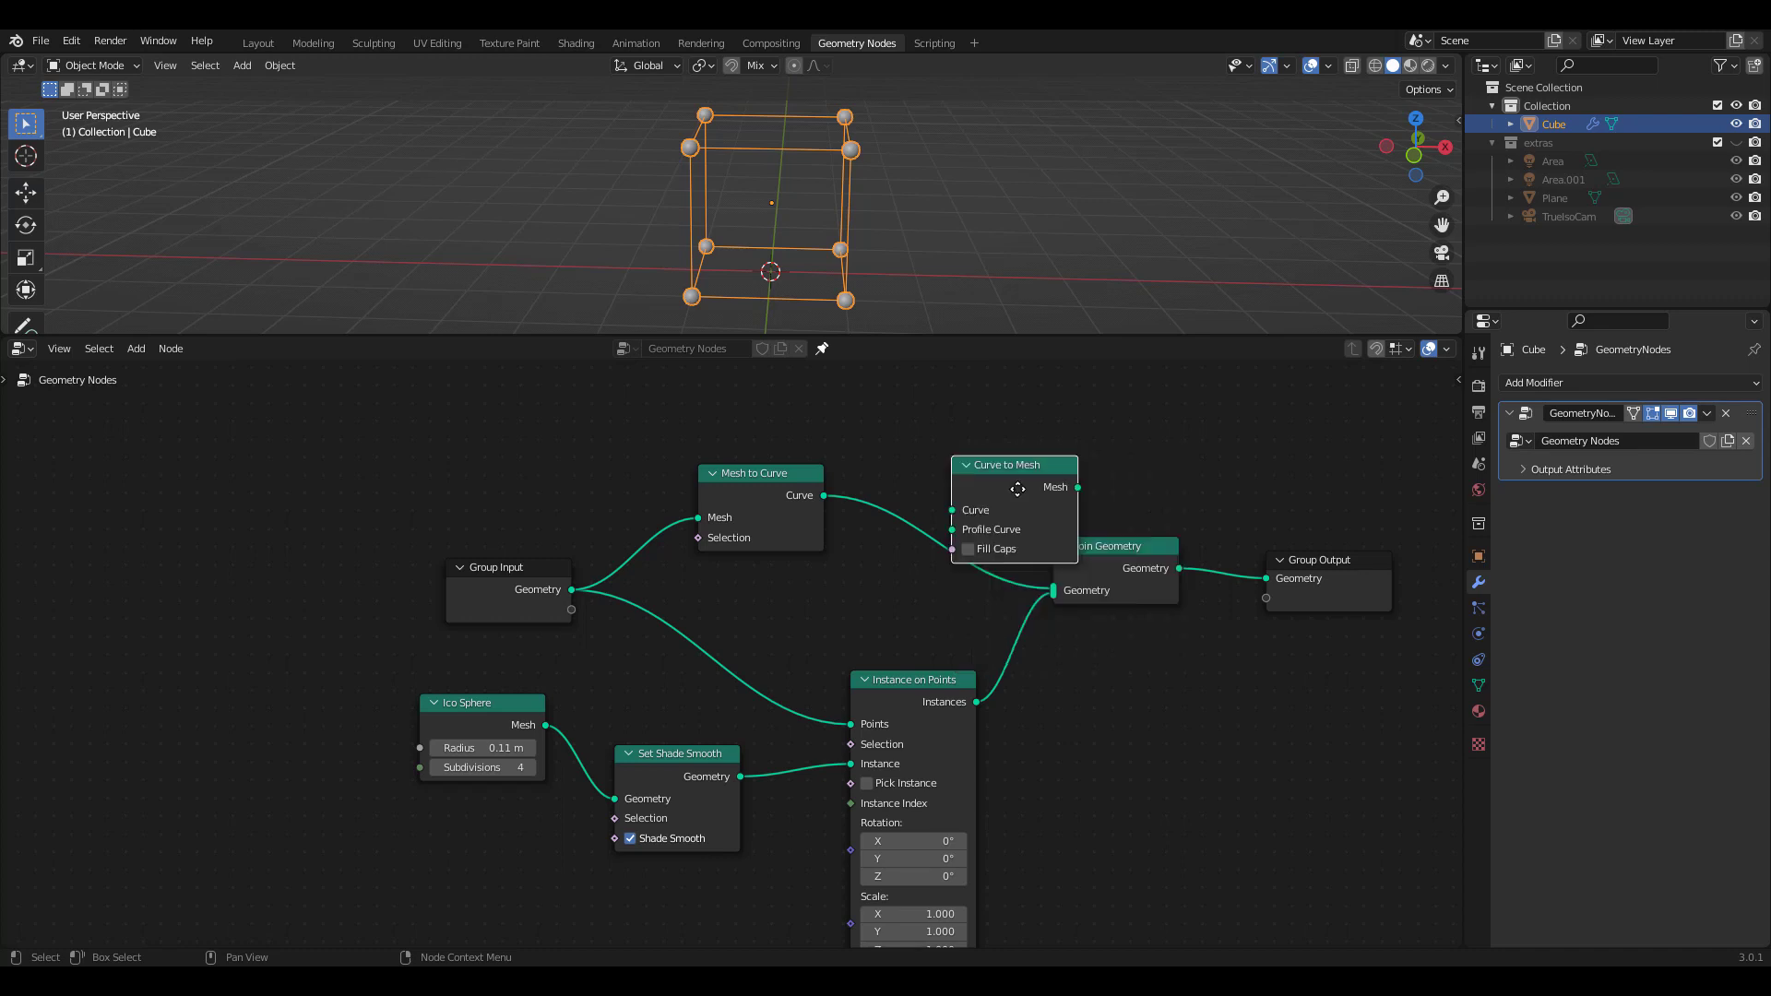
click(971, 500)
drag(970, 500, 999, 486)
drag(765, 474, 747, 427)
Step: Use a Curve Circle of radius 0.03 m as the tubes' Profile Curve
key(shift+a)
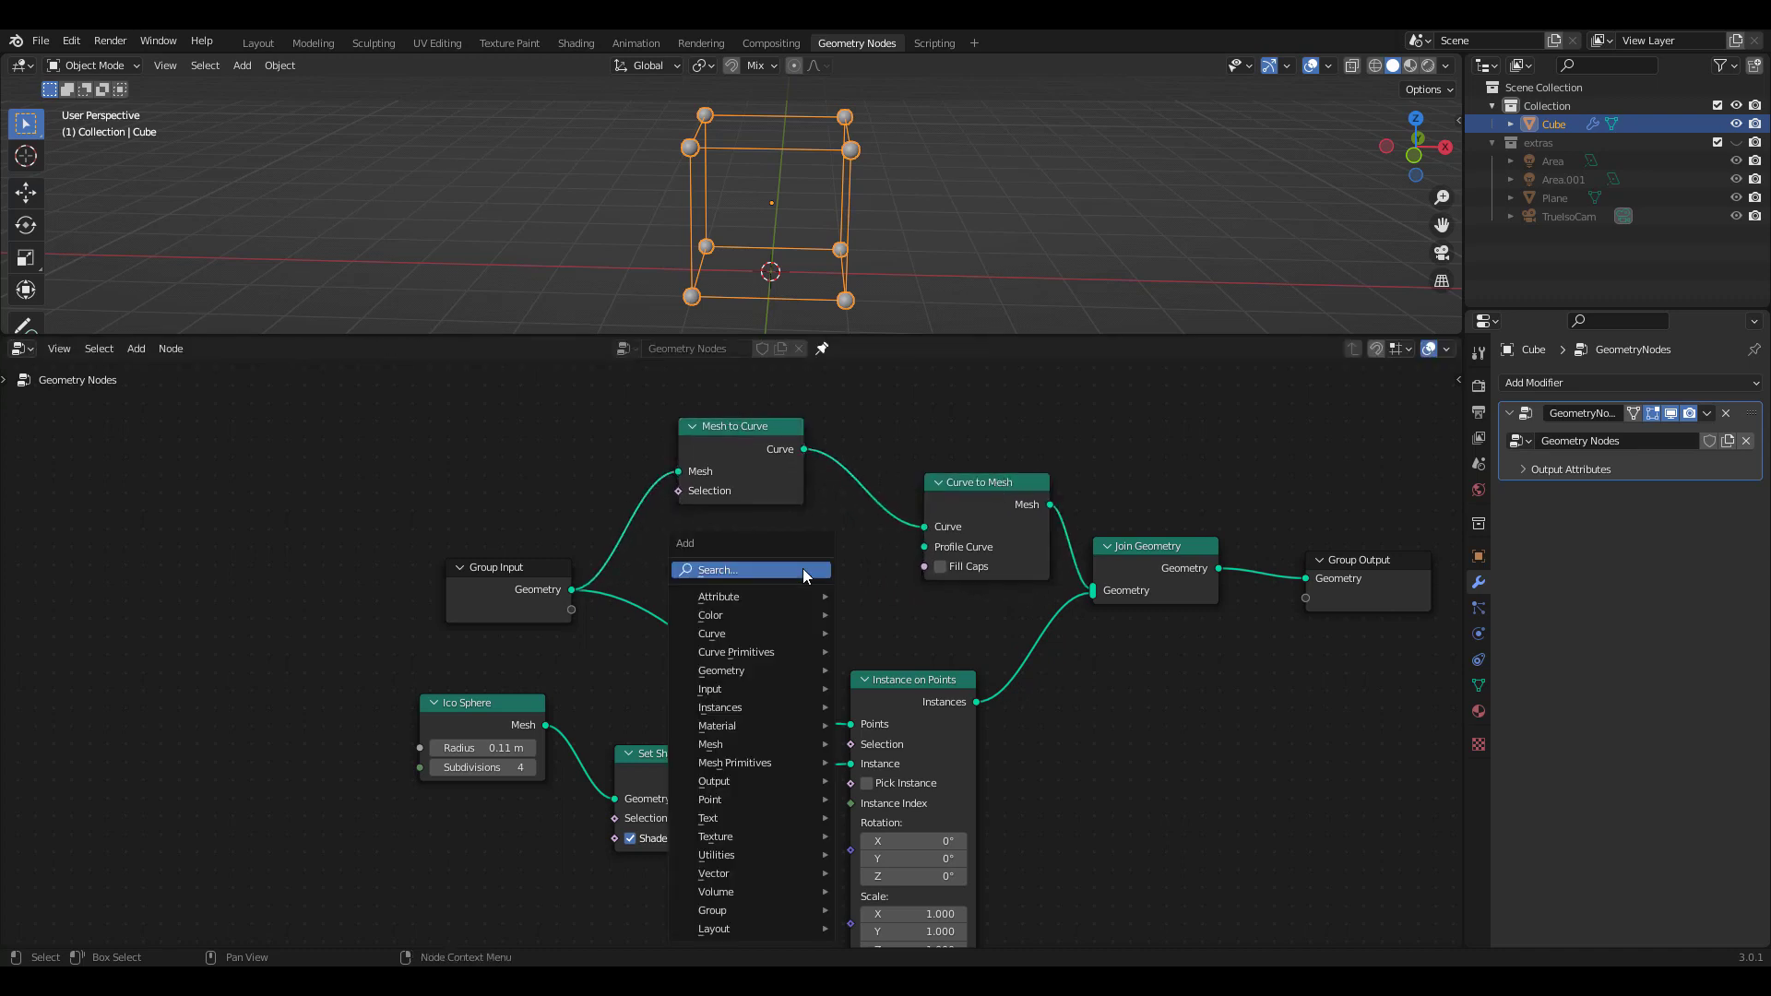
click(764, 566)
text(circ)
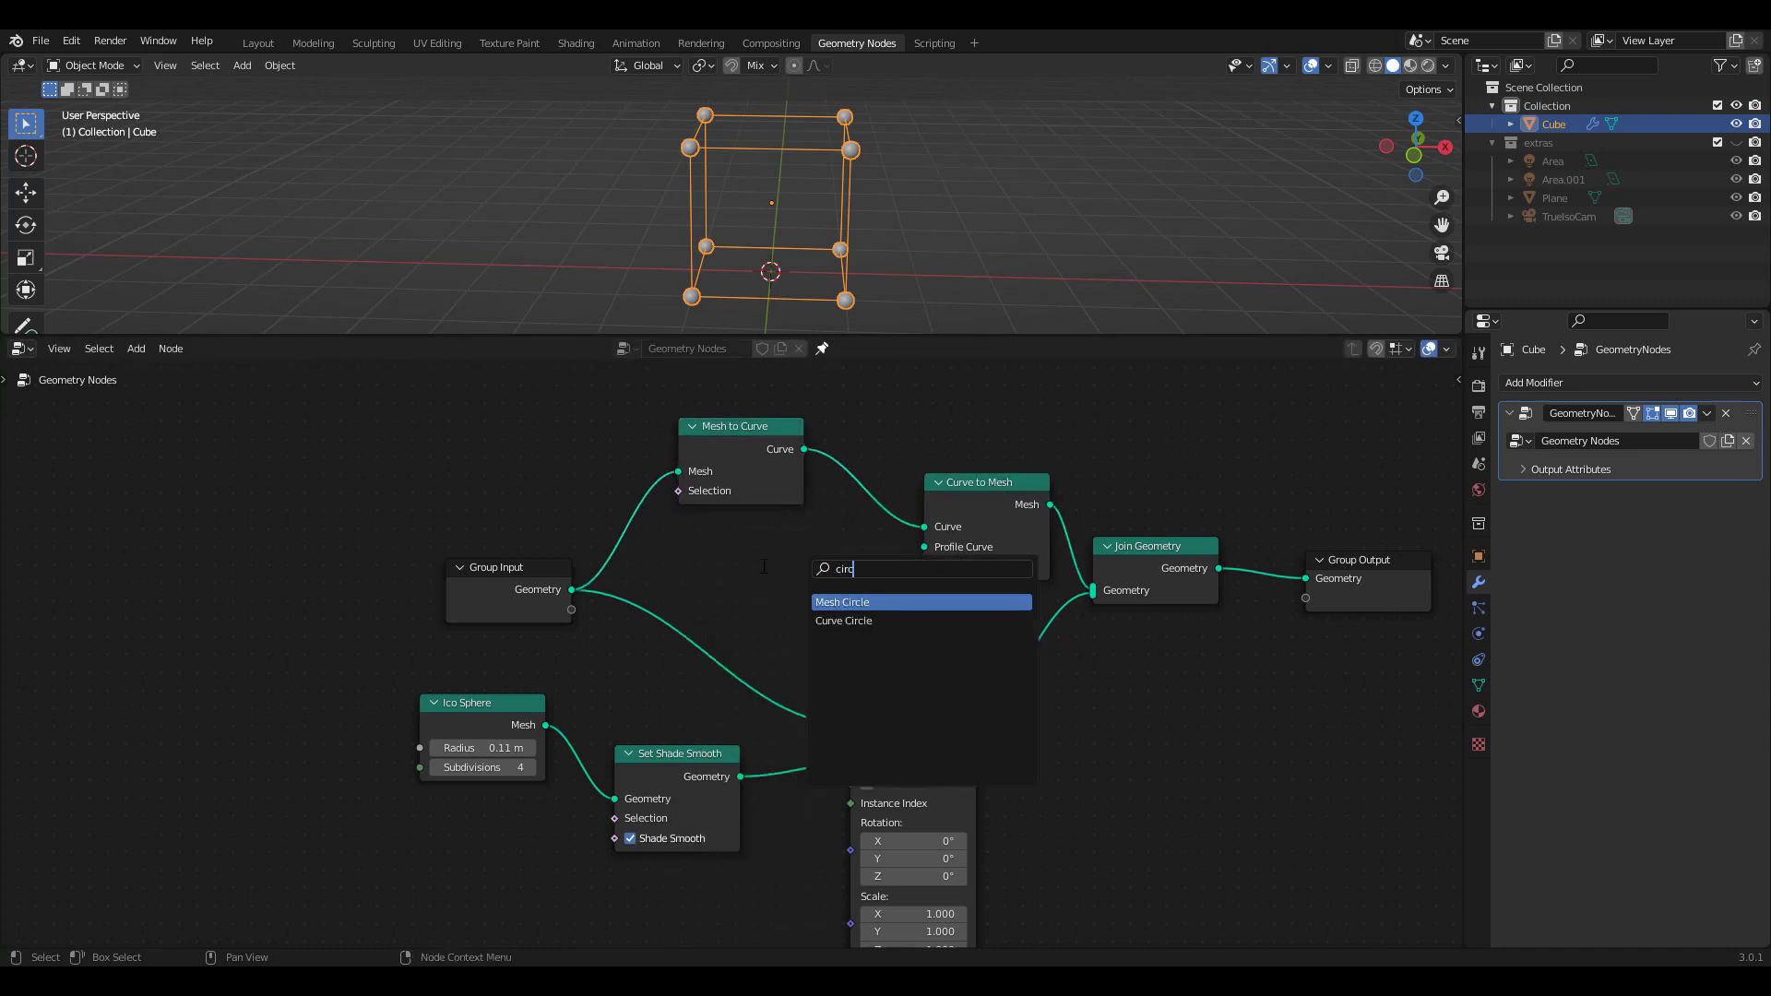
click(867, 620)
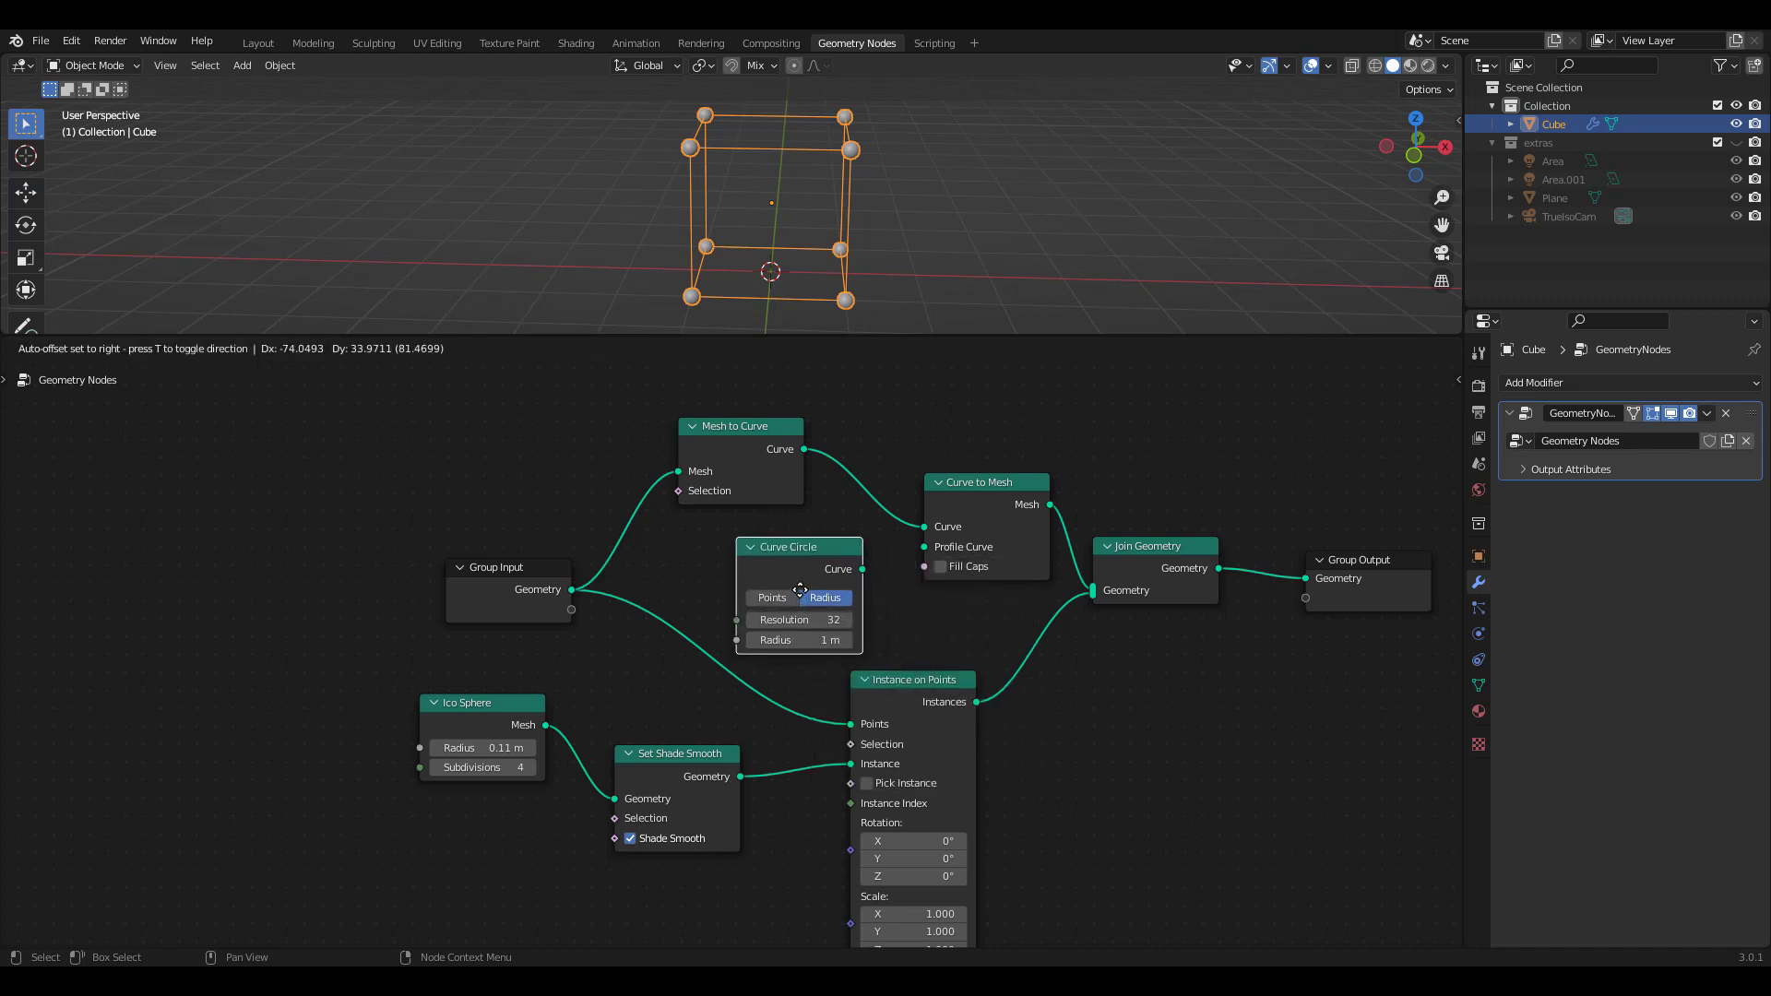
click(867, 572)
drag(860, 566, 924, 547)
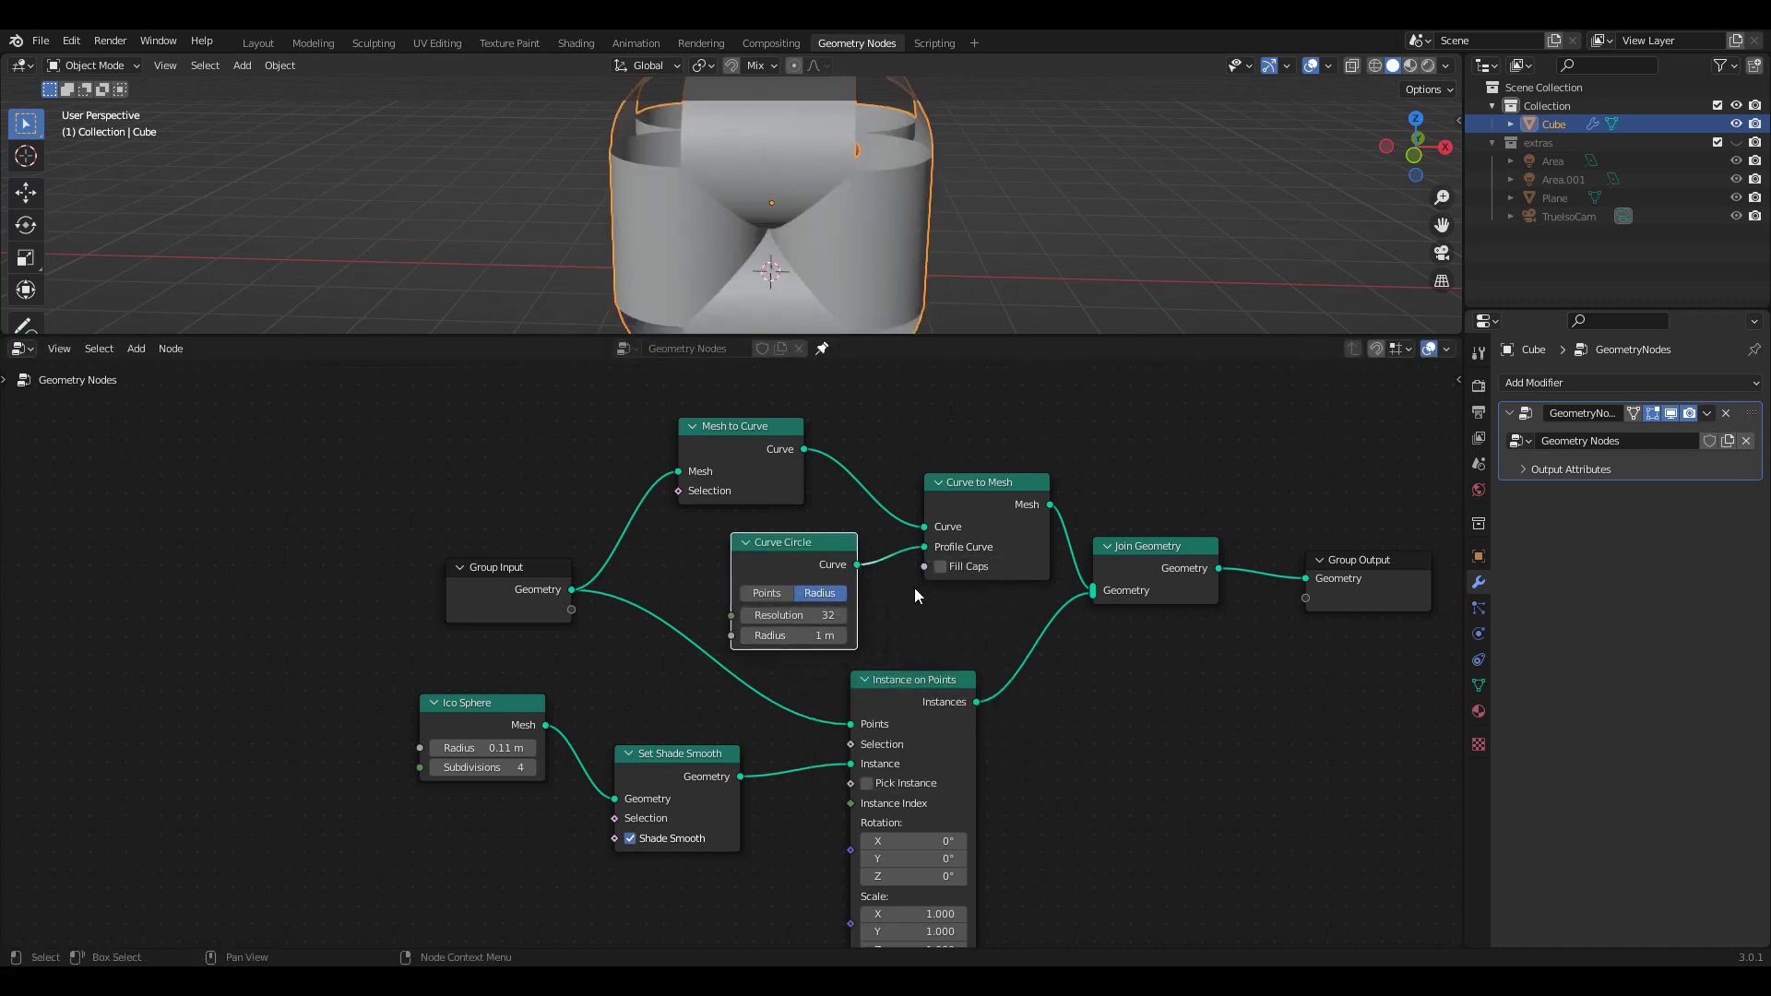
drag(830, 635, 729, 628)
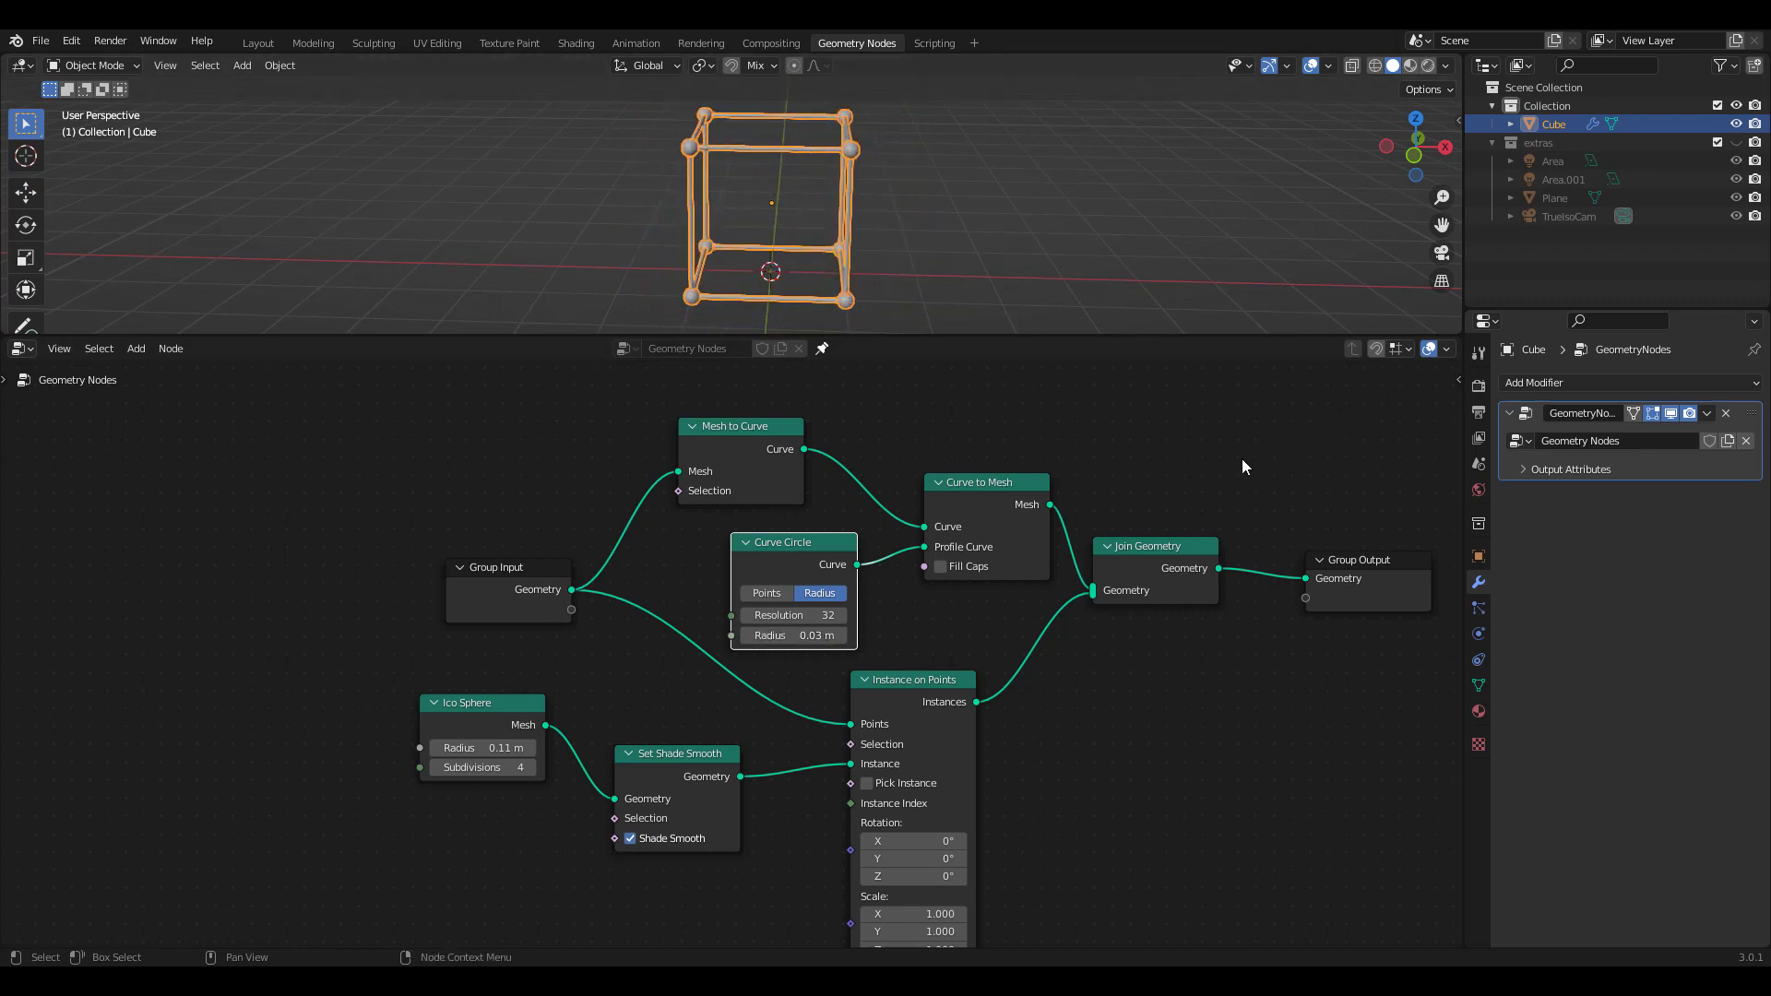
ctrl+middle_drag(1256, 463, 1118, 495)
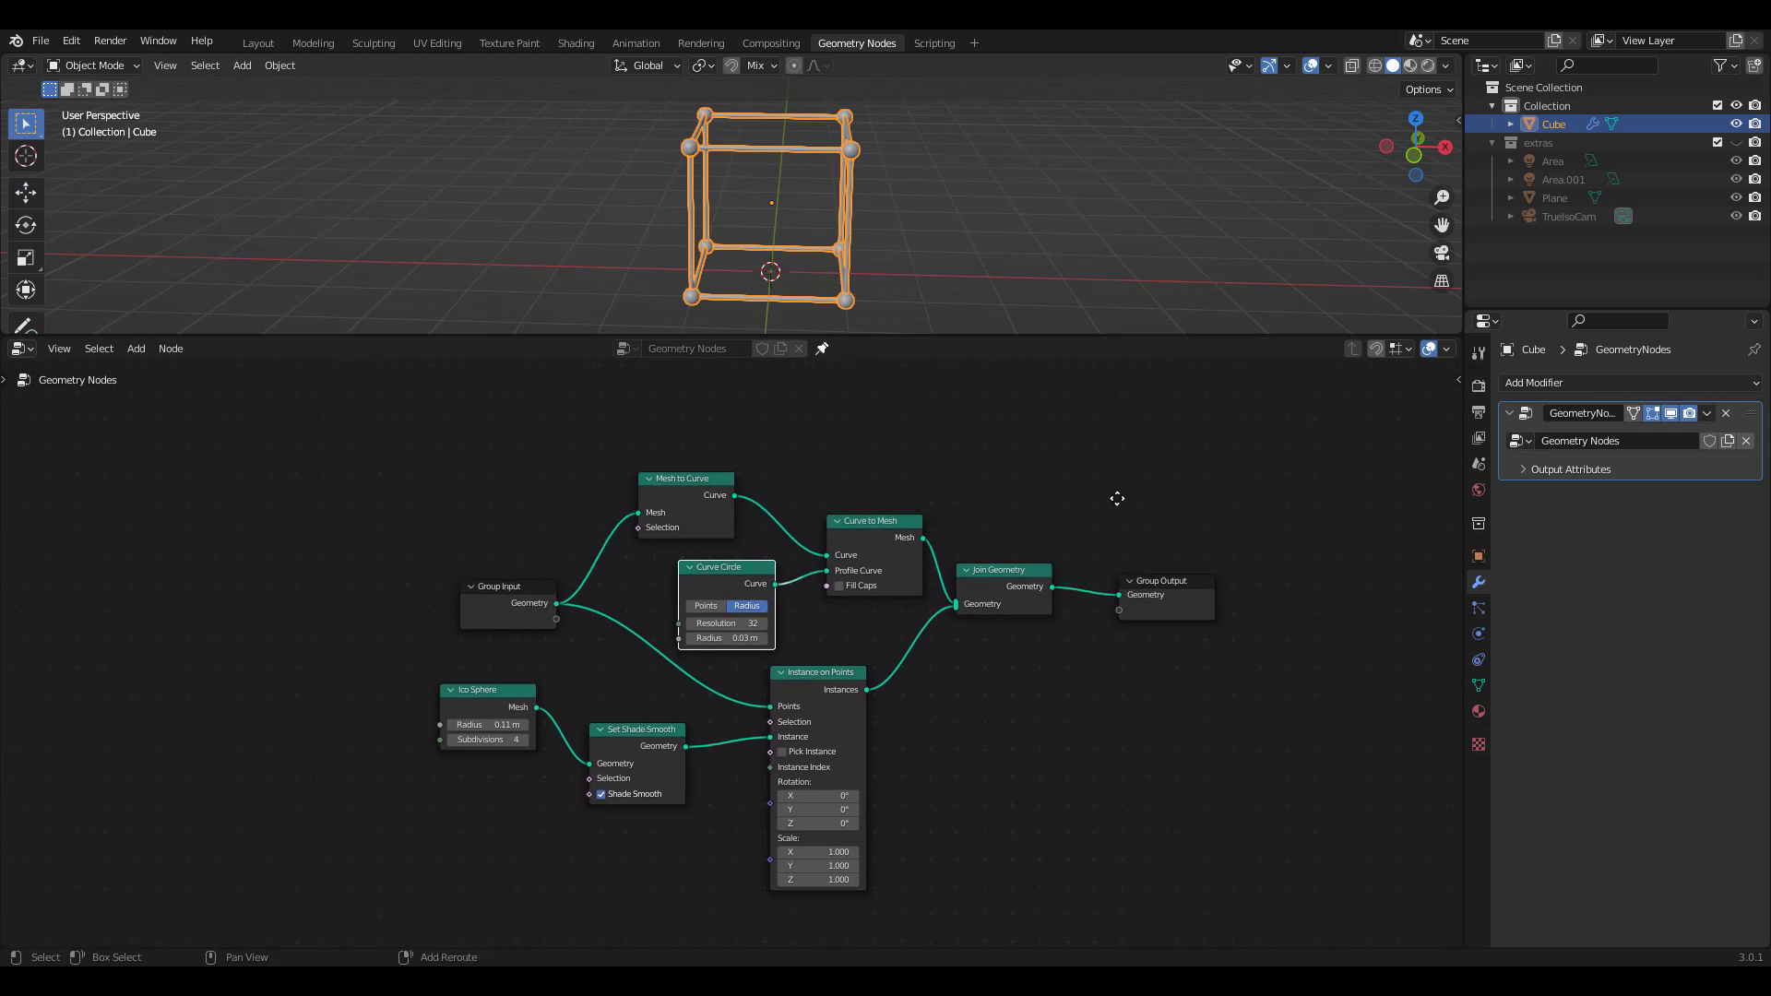
Step: Rearrange Group Output, Join Geometry, Mesh to Curve and Curve to Mesh nodes
drag(1185, 588, 1280, 567)
drag(1001, 575, 1075, 573)
drag(710, 489, 691, 440)
drag(872, 521, 904, 447)
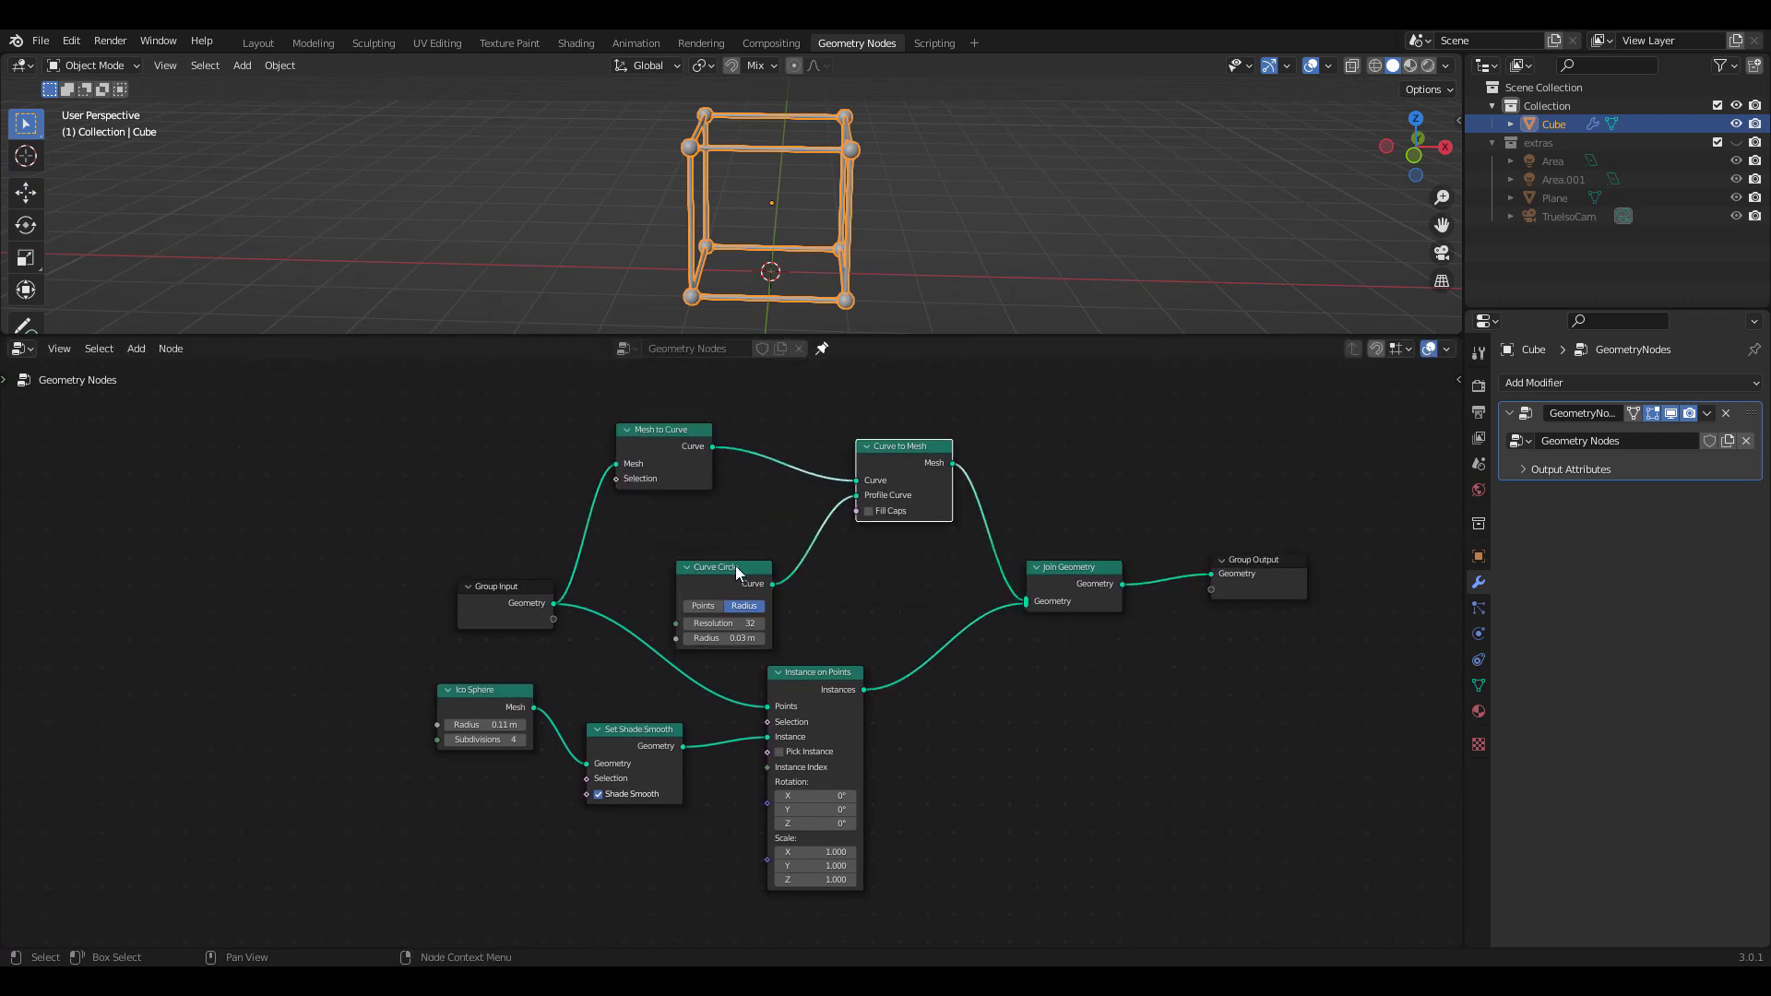
Step: Connect the solid cube geometry straight into Join Geometry as well
drag(740, 565, 768, 499)
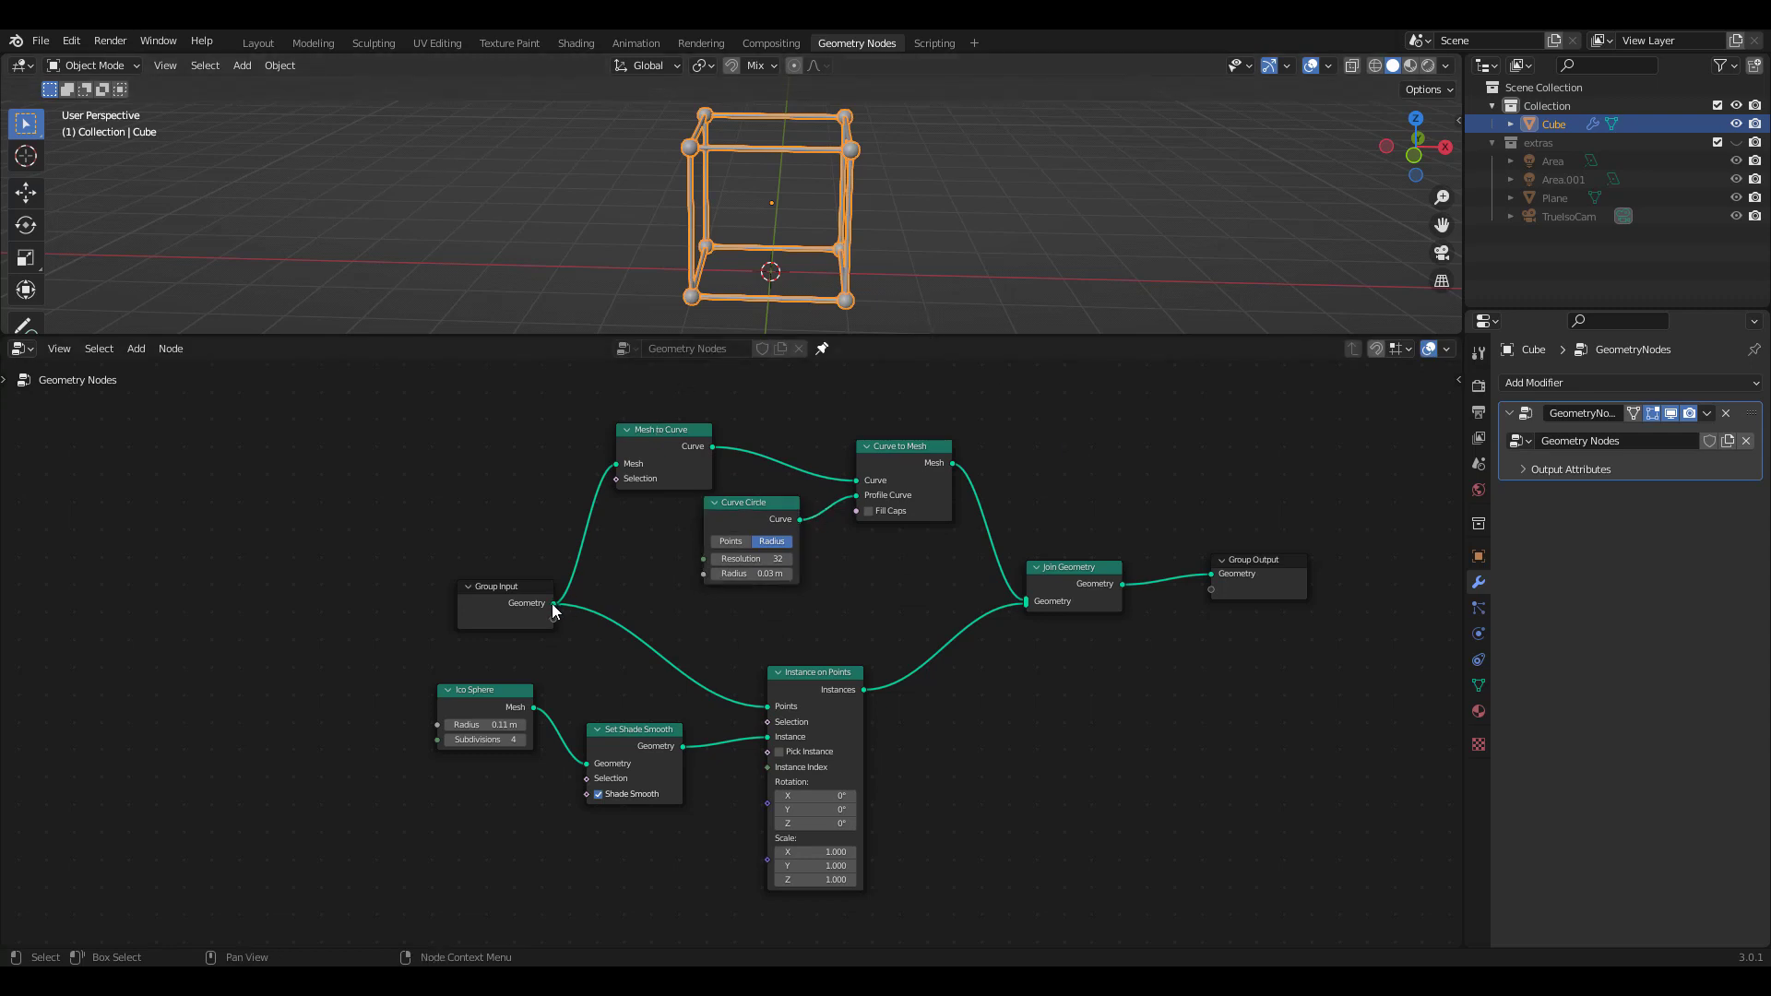
drag(552, 603, 1026, 603)
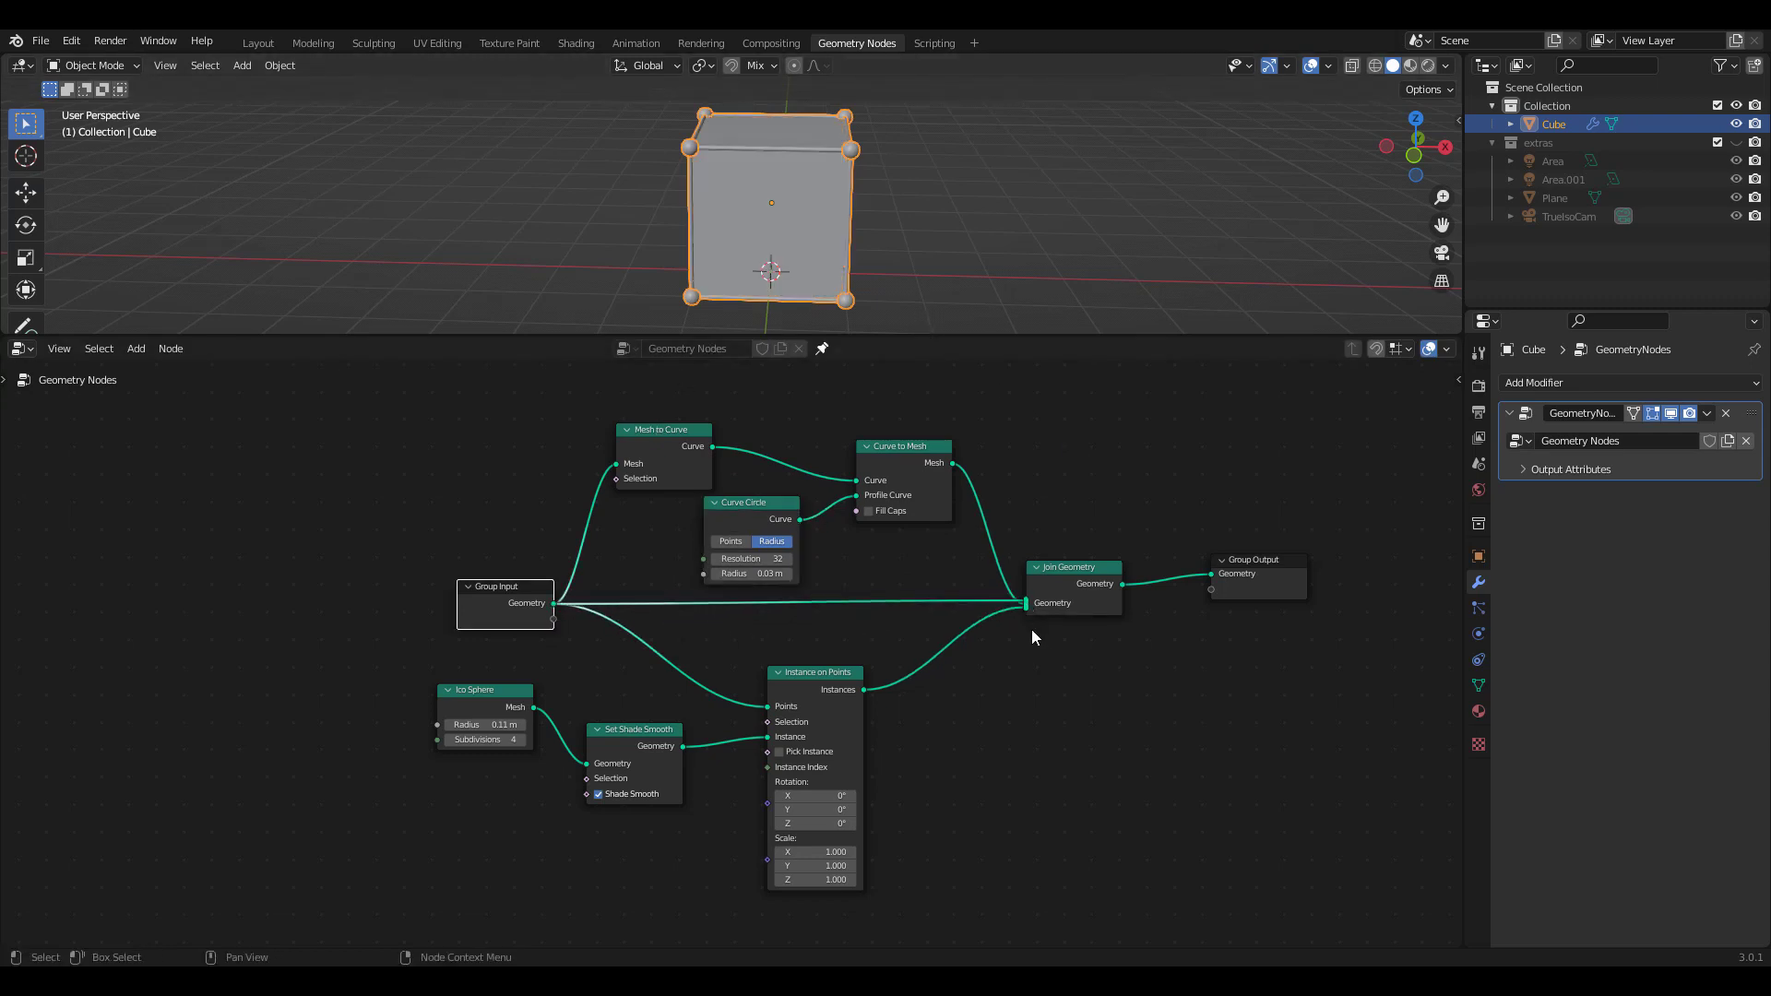
middle_drag(886, 218, 927, 190)
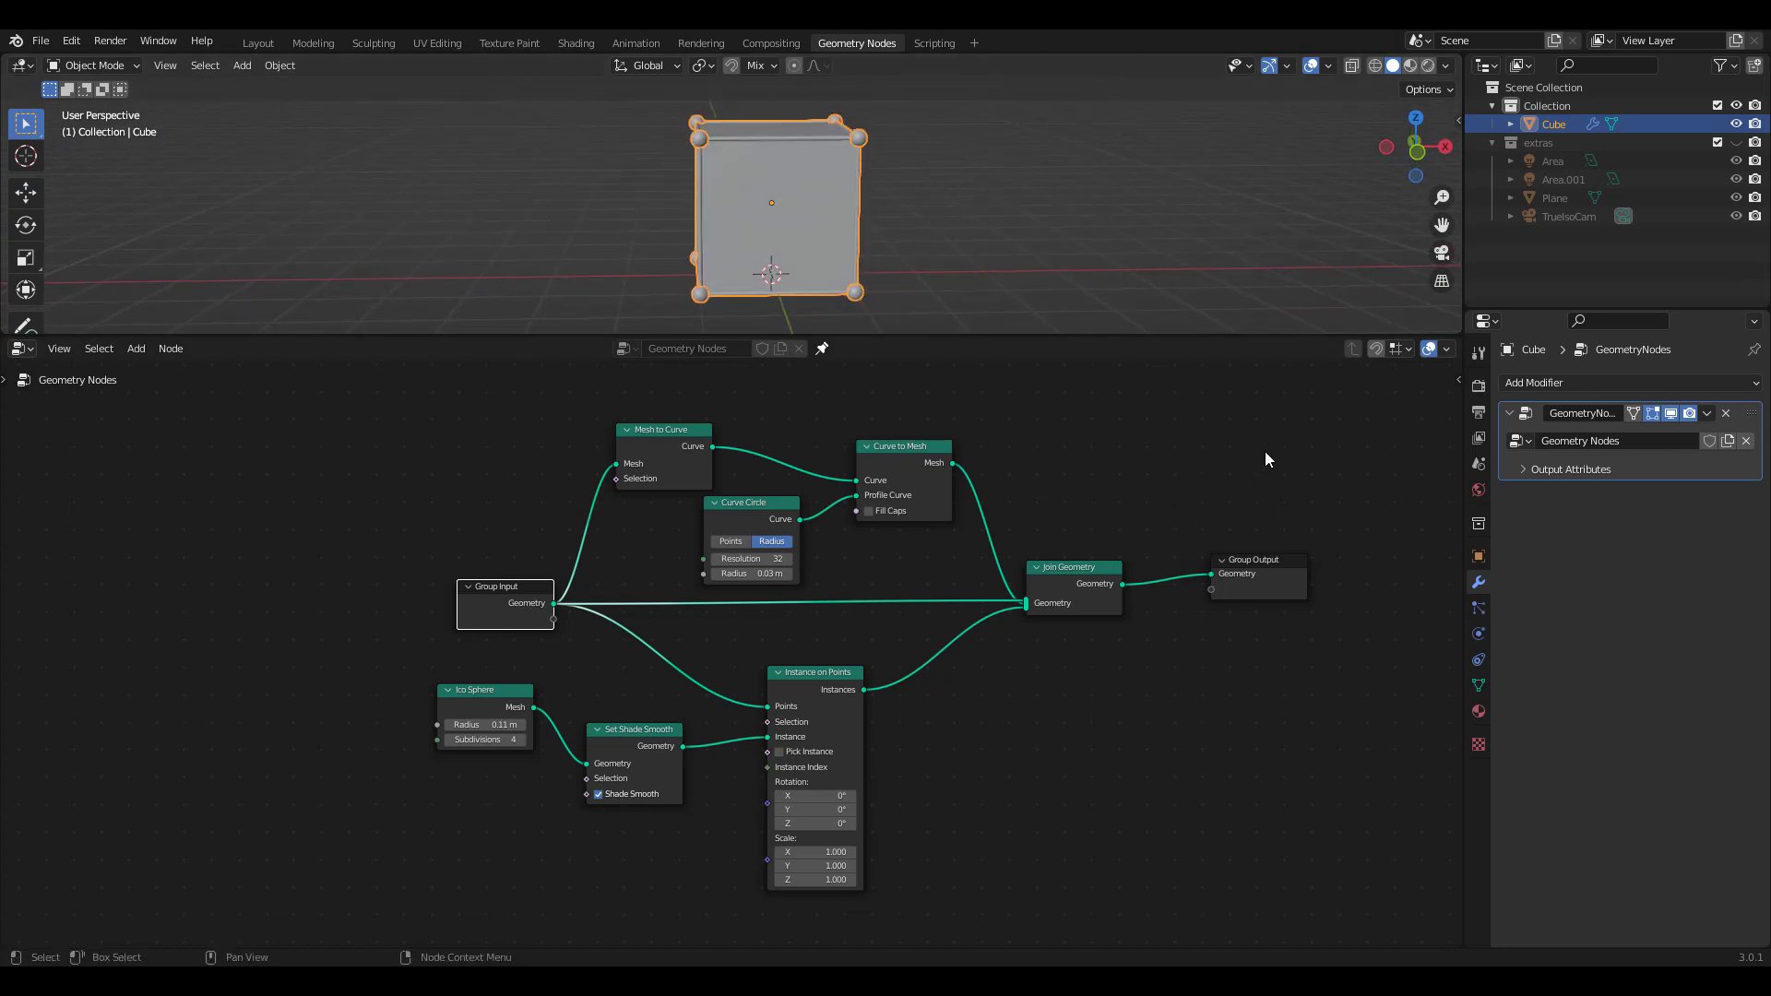
Step: Insert a Set Material node on the tubes' link into Join Geometry
drag(1096, 566, 1197, 562)
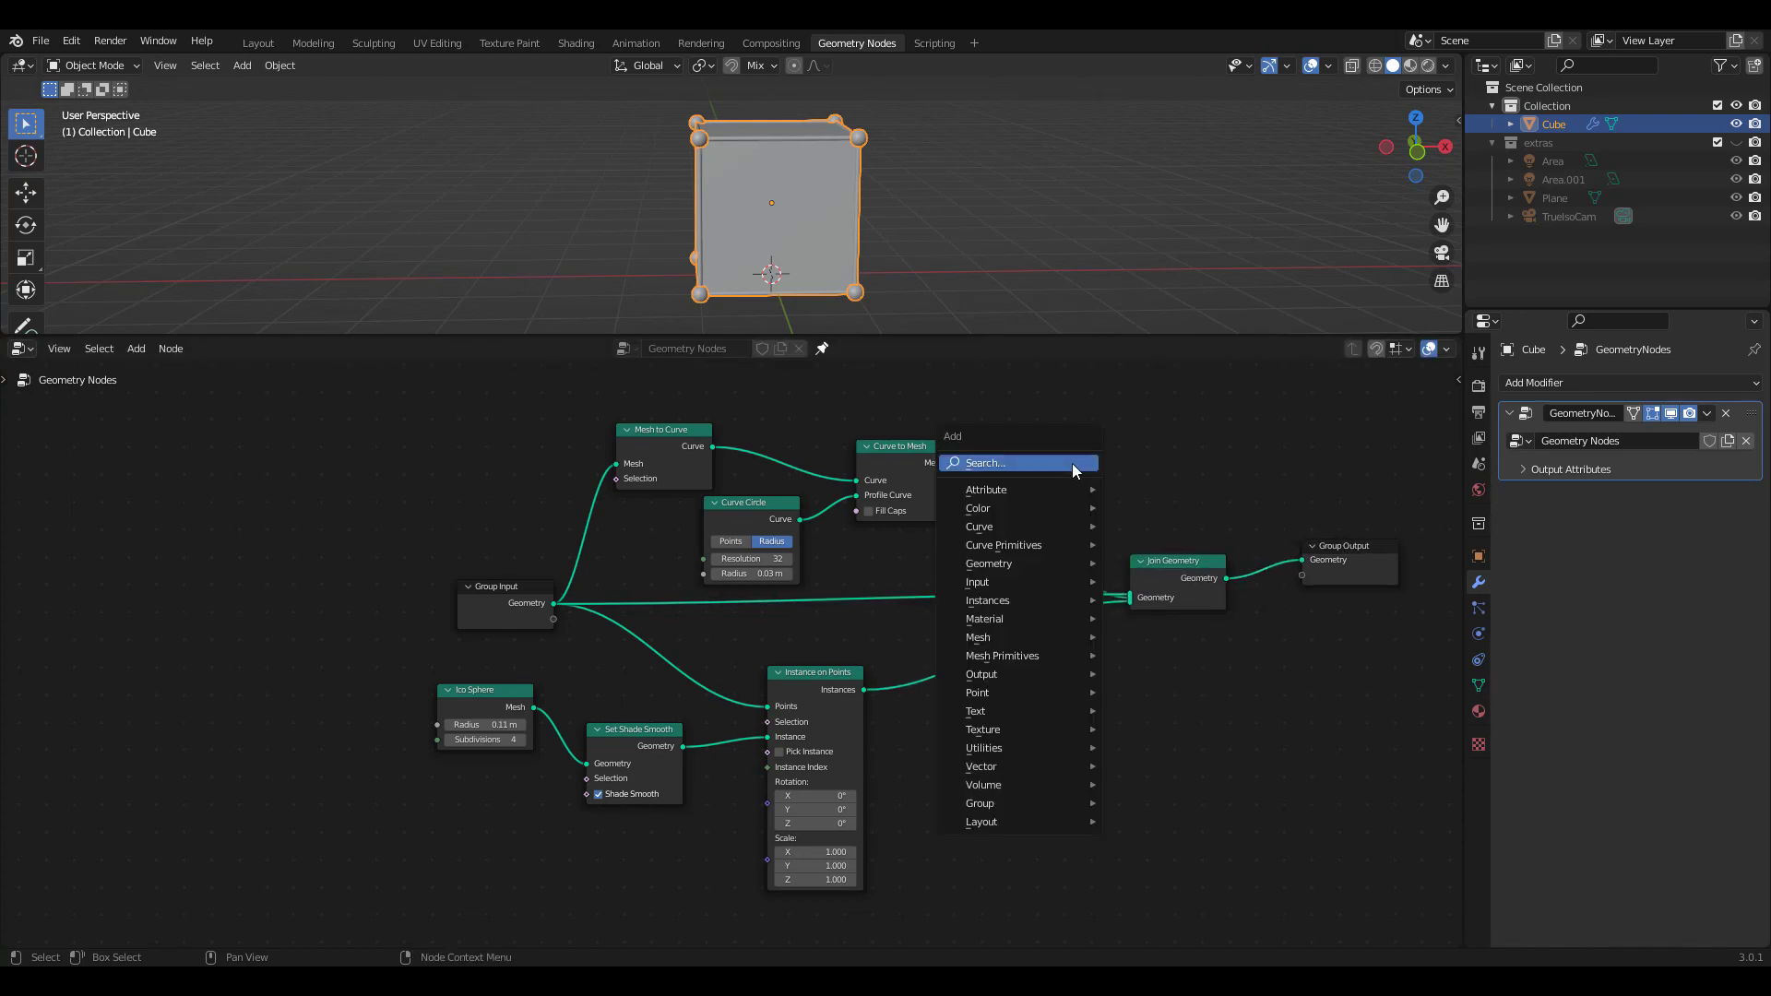
click(1068, 467)
text(set m)
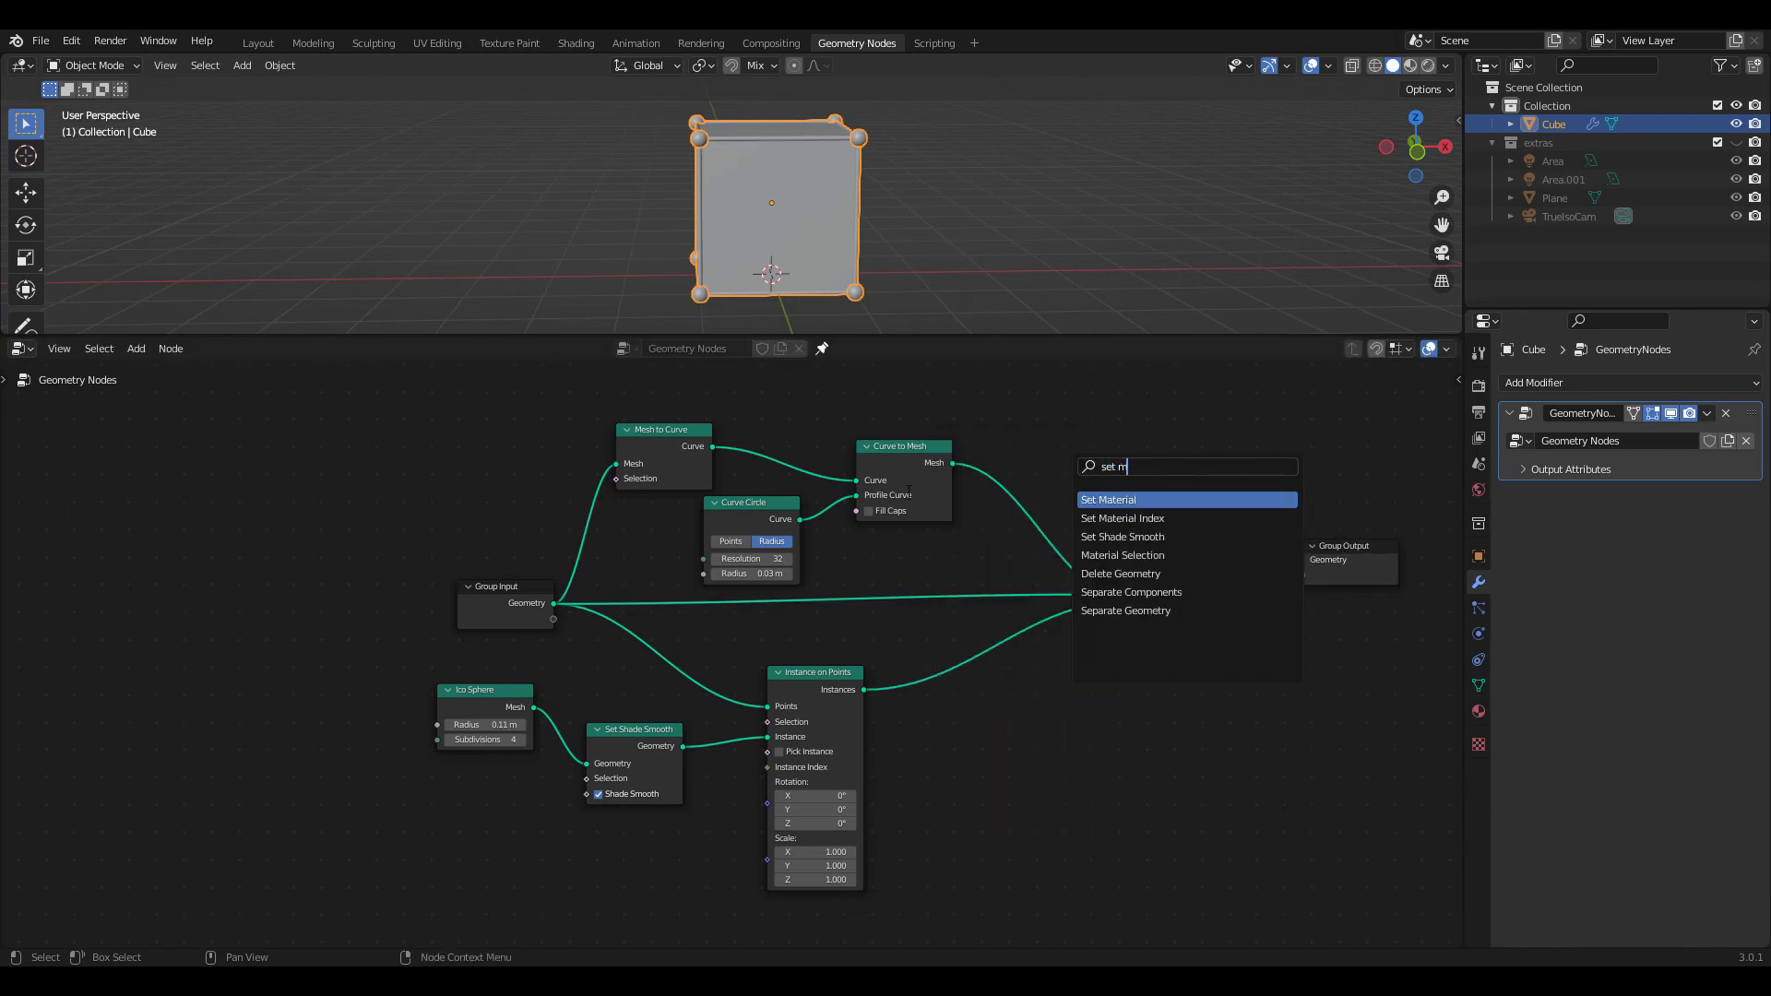
text(a)
click(1114, 499)
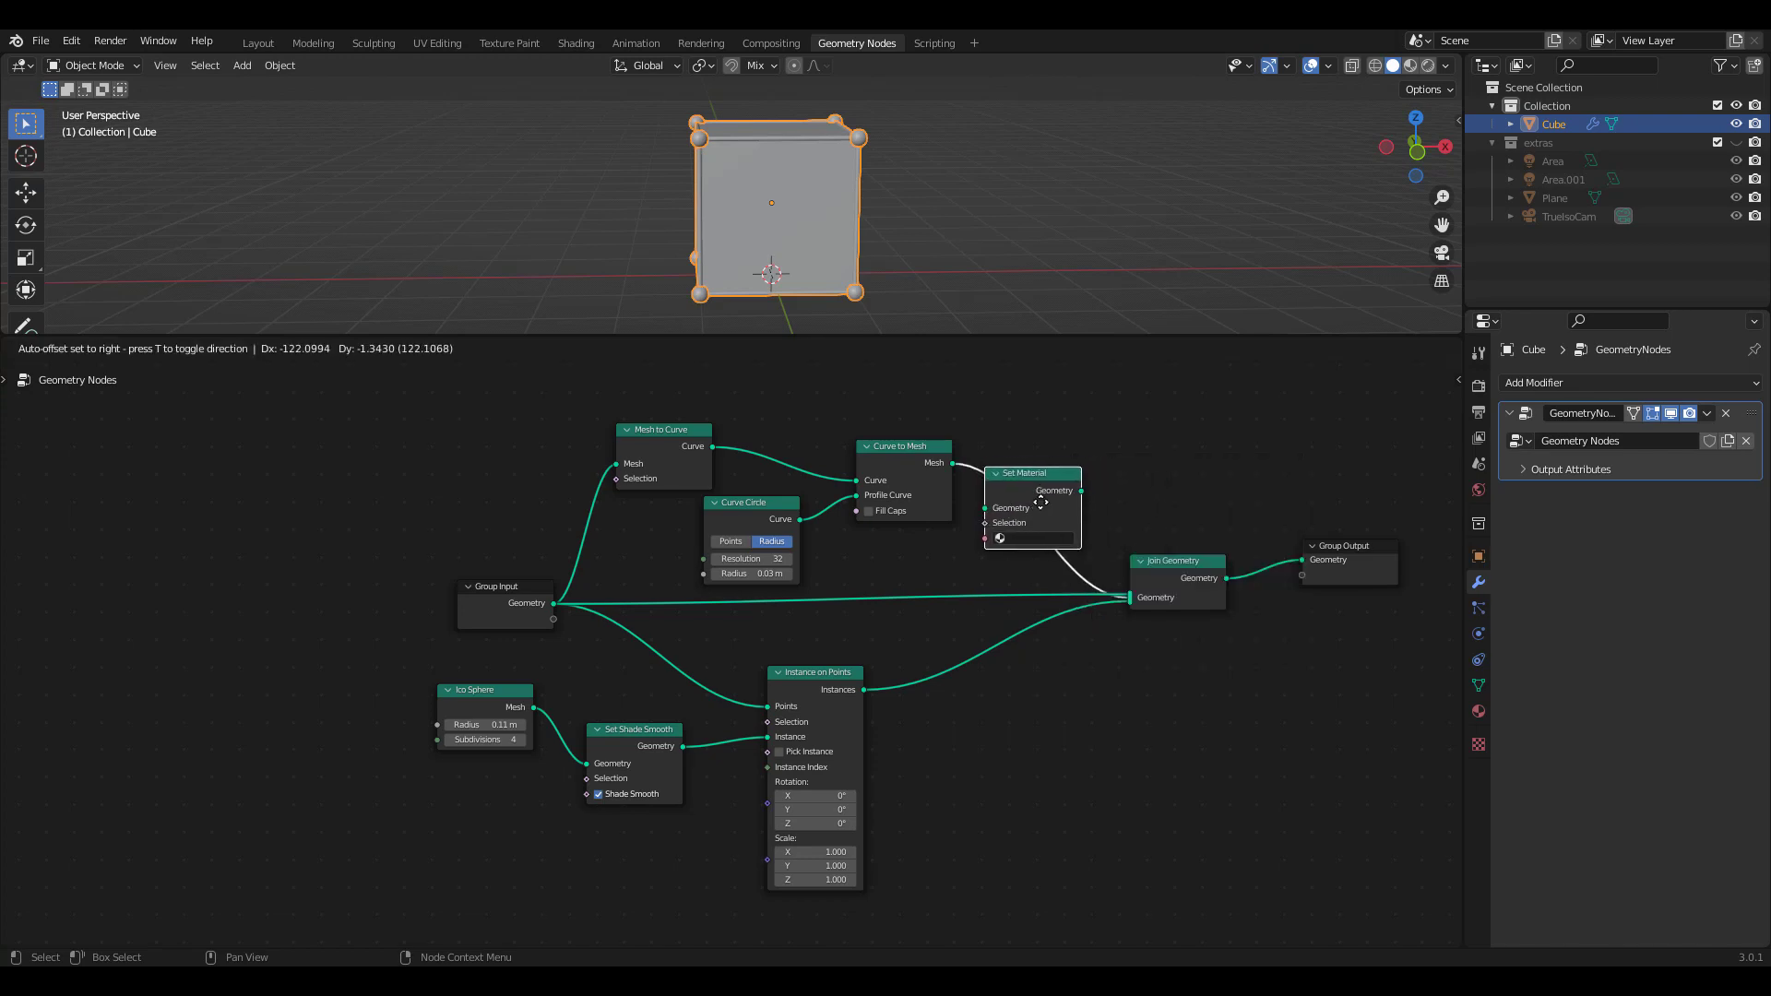
click(1094, 444)
Step: Duplicate Set Material onto the sphere-corner and solid-cube branches, then unpin the node tree
key(shift+d)
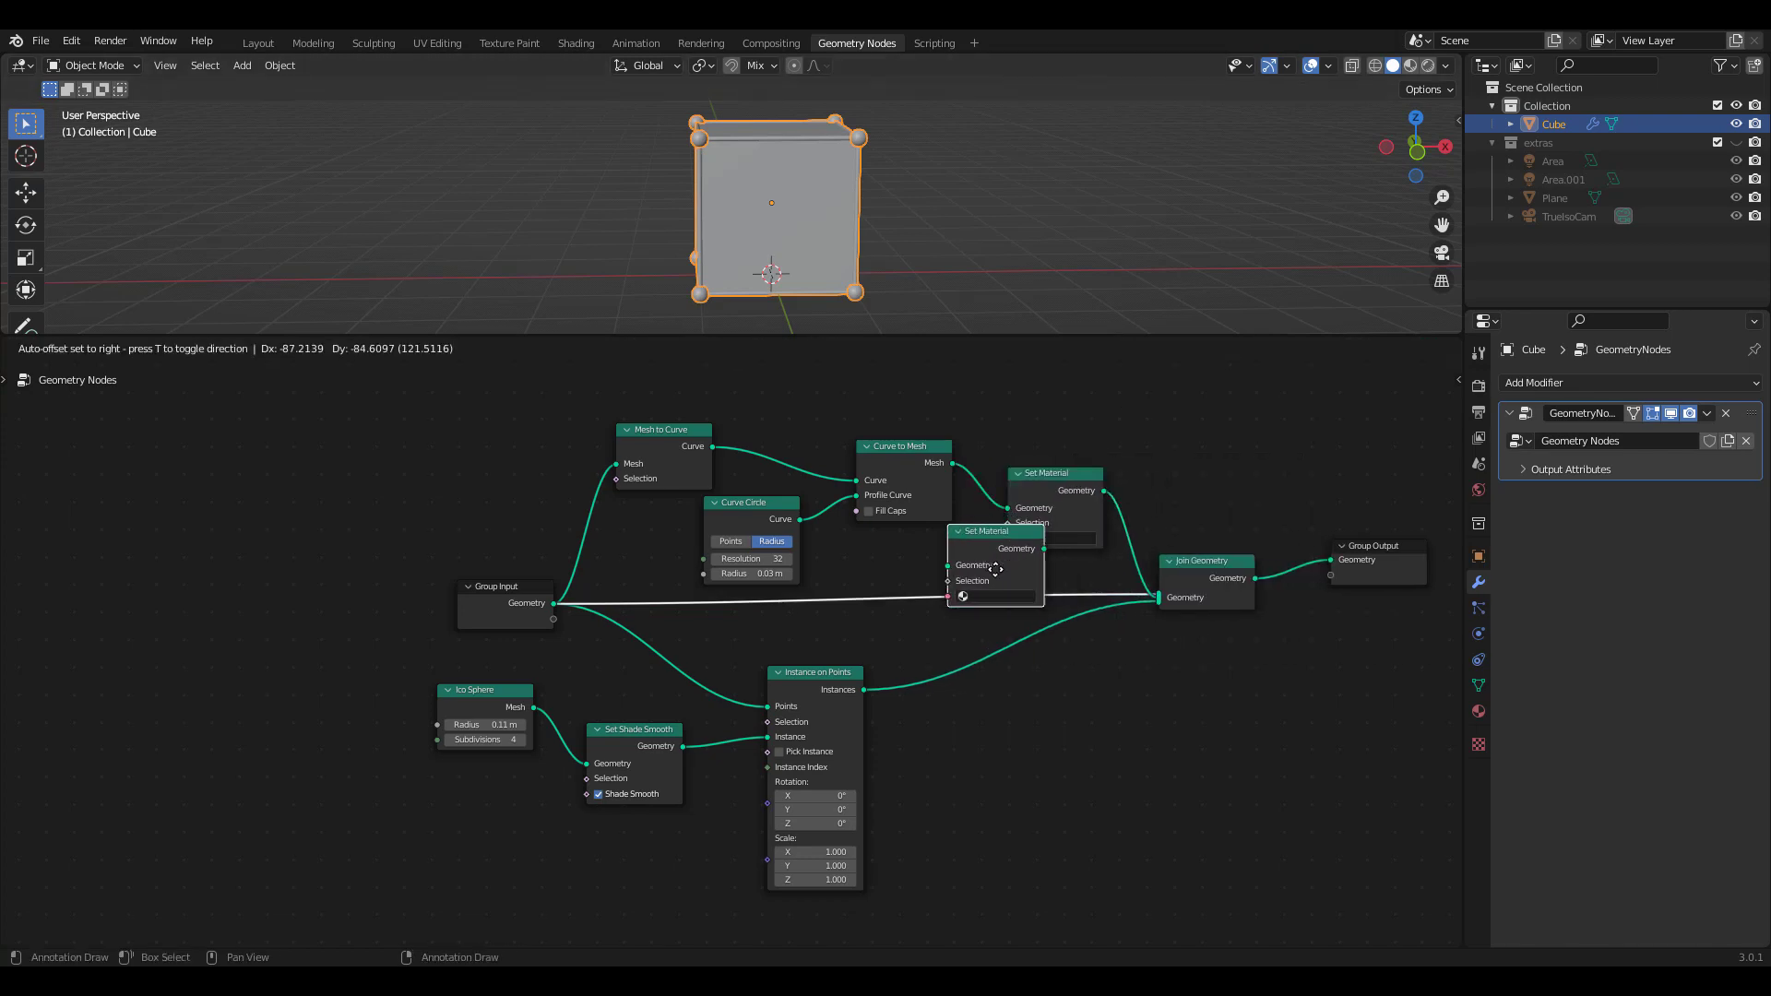
click(985, 752)
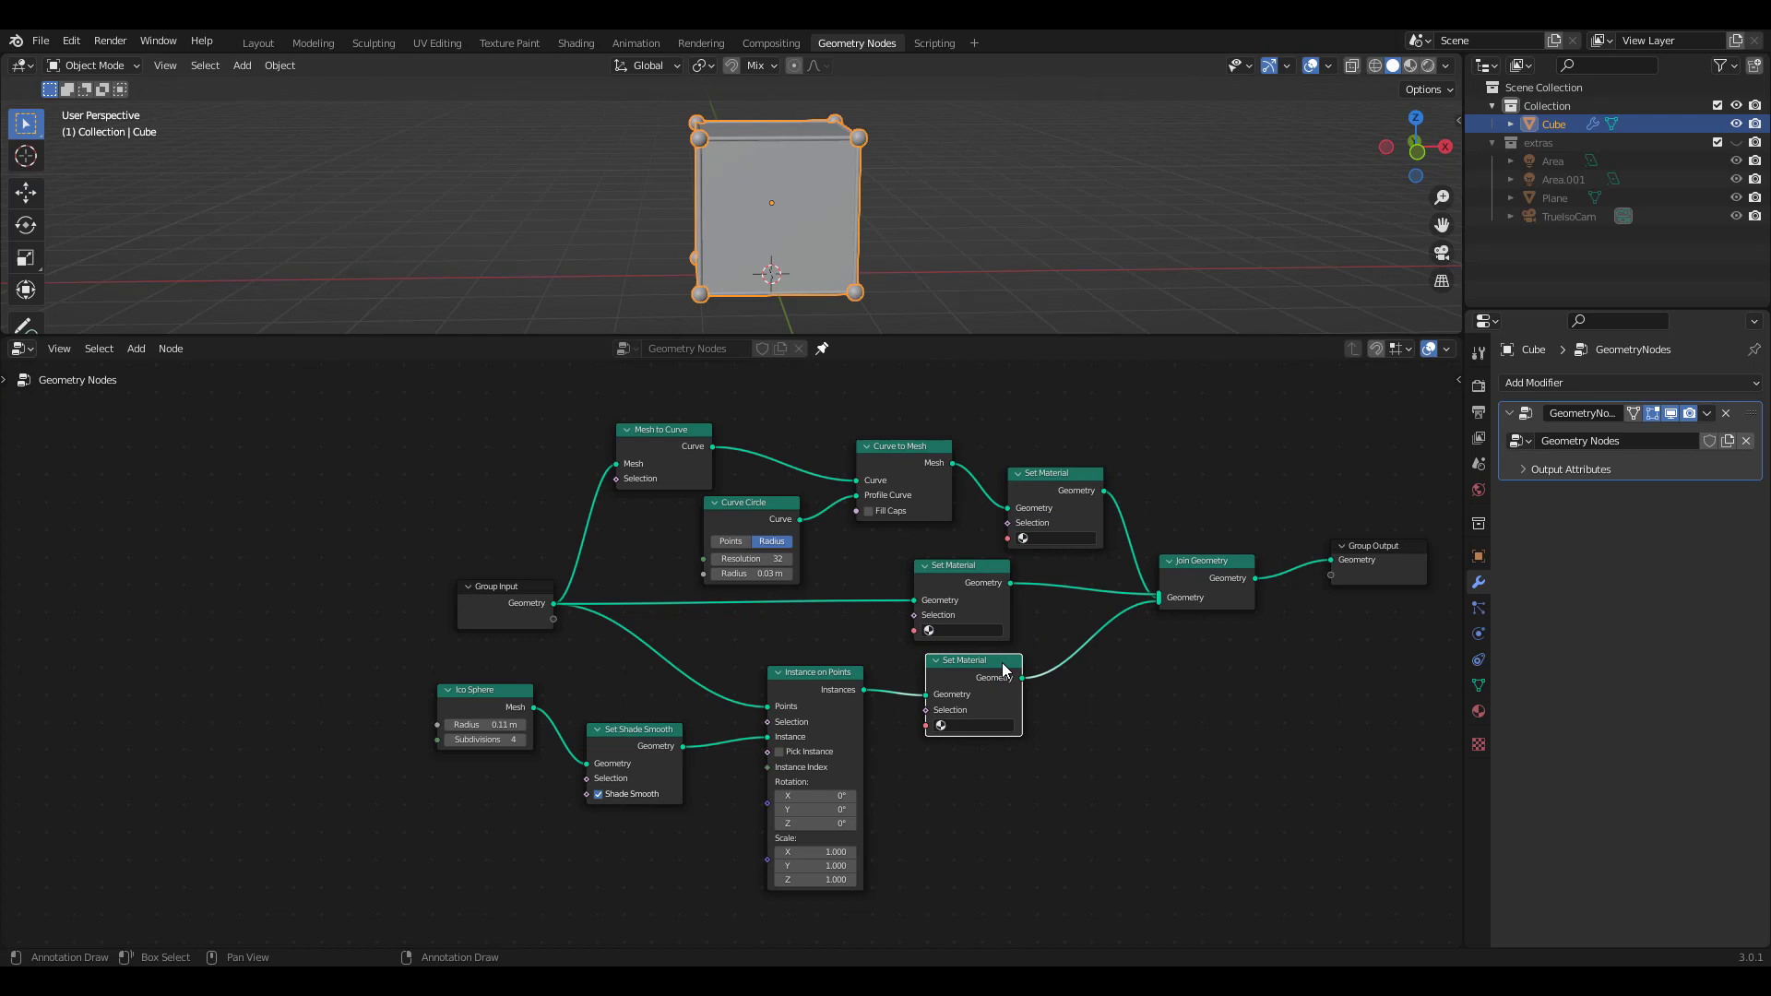
drag(1011, 687, 1037, 703)
click(997, 584)
drag(997, 585, 1039, 598)
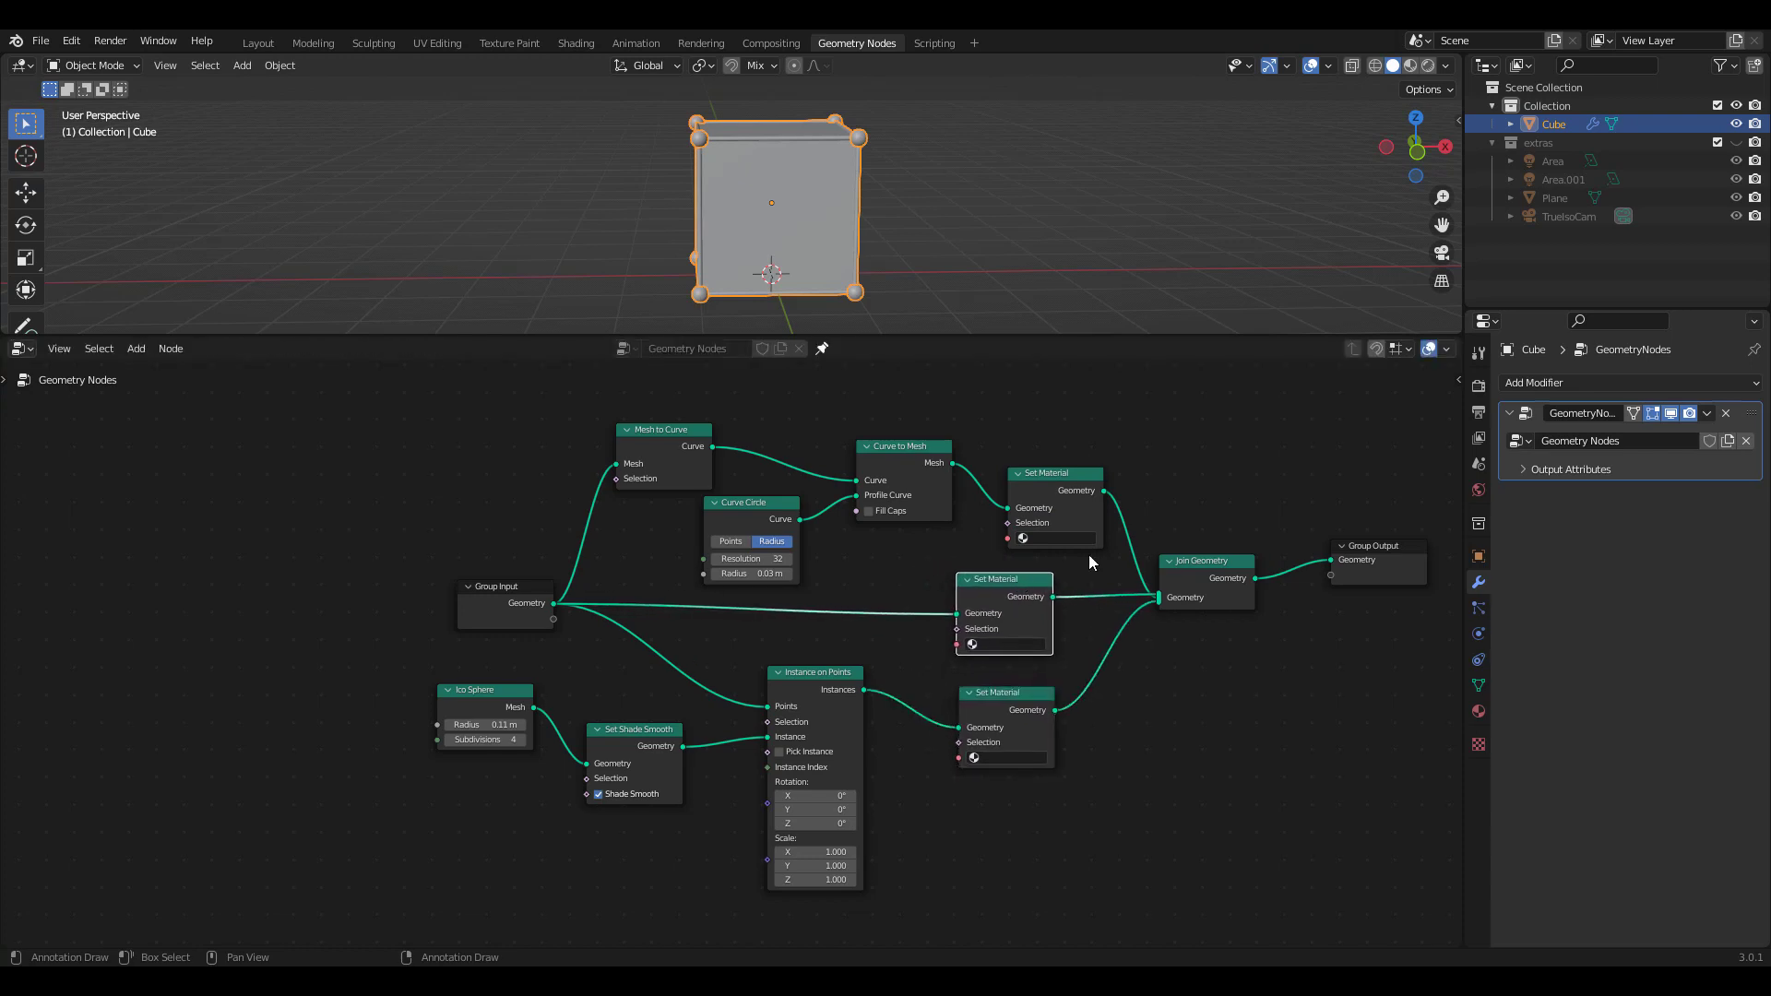
click(822, 349)
click(1171, 441)
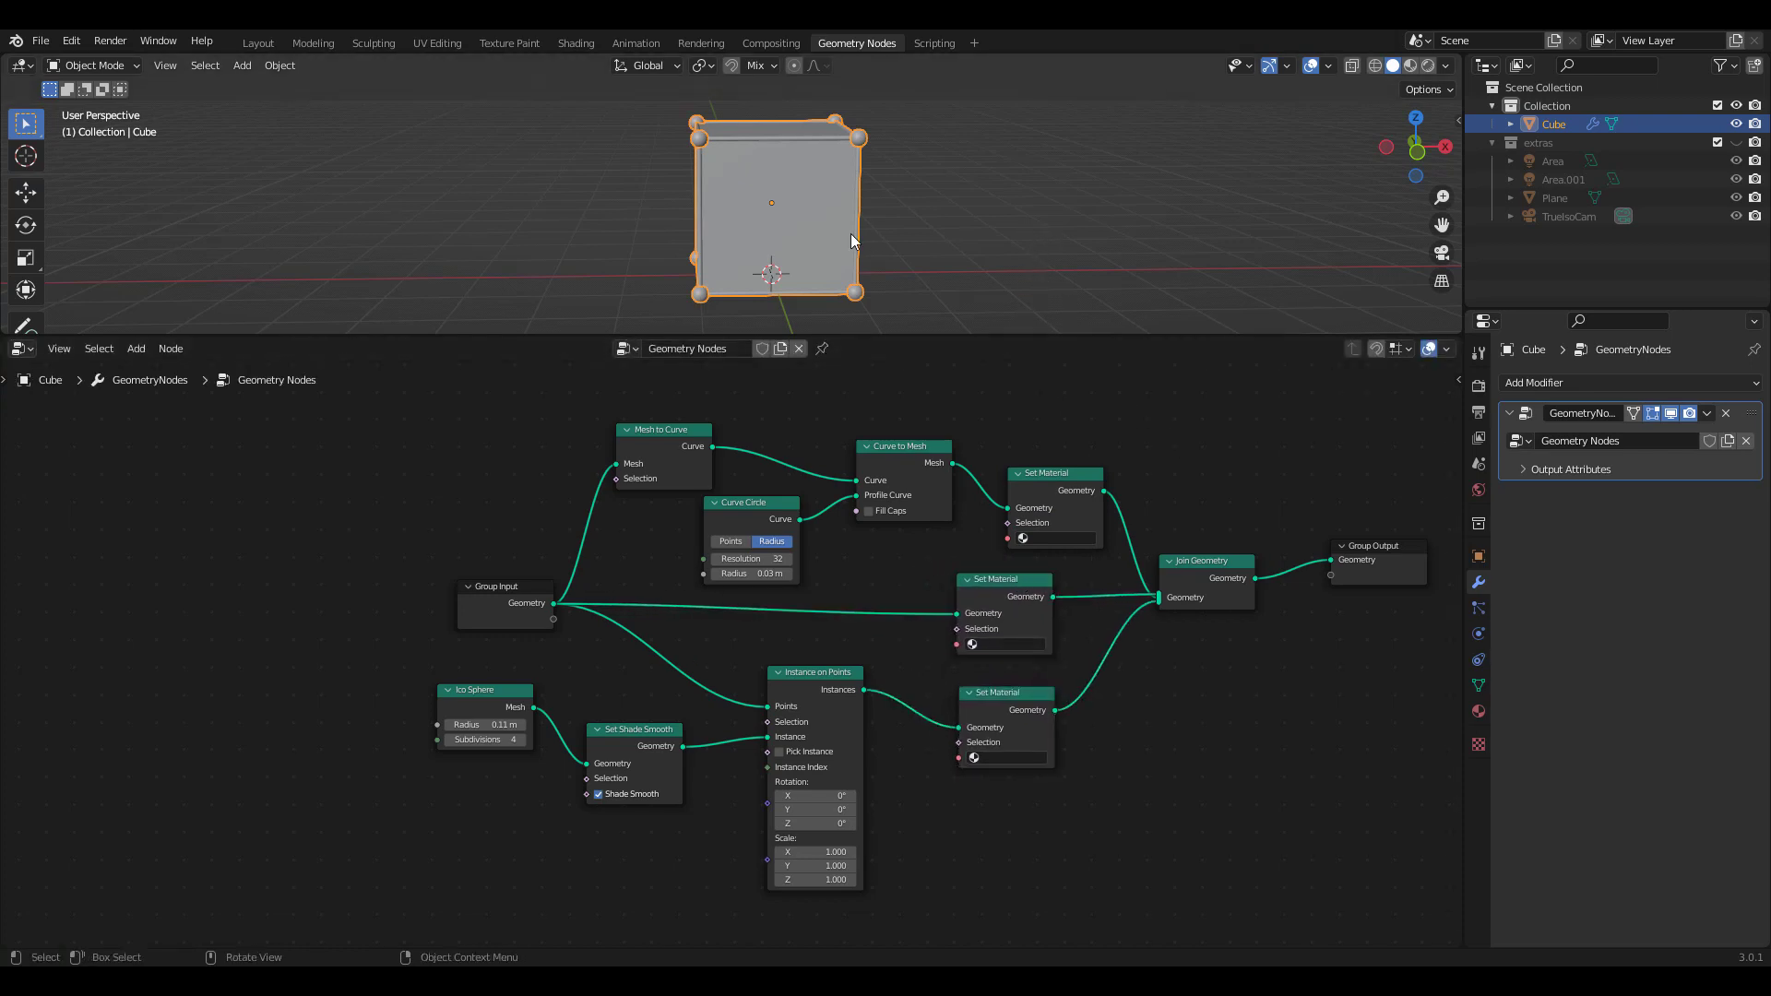
Step: Create a new material for the cube named 'base'
click(1479, 711)
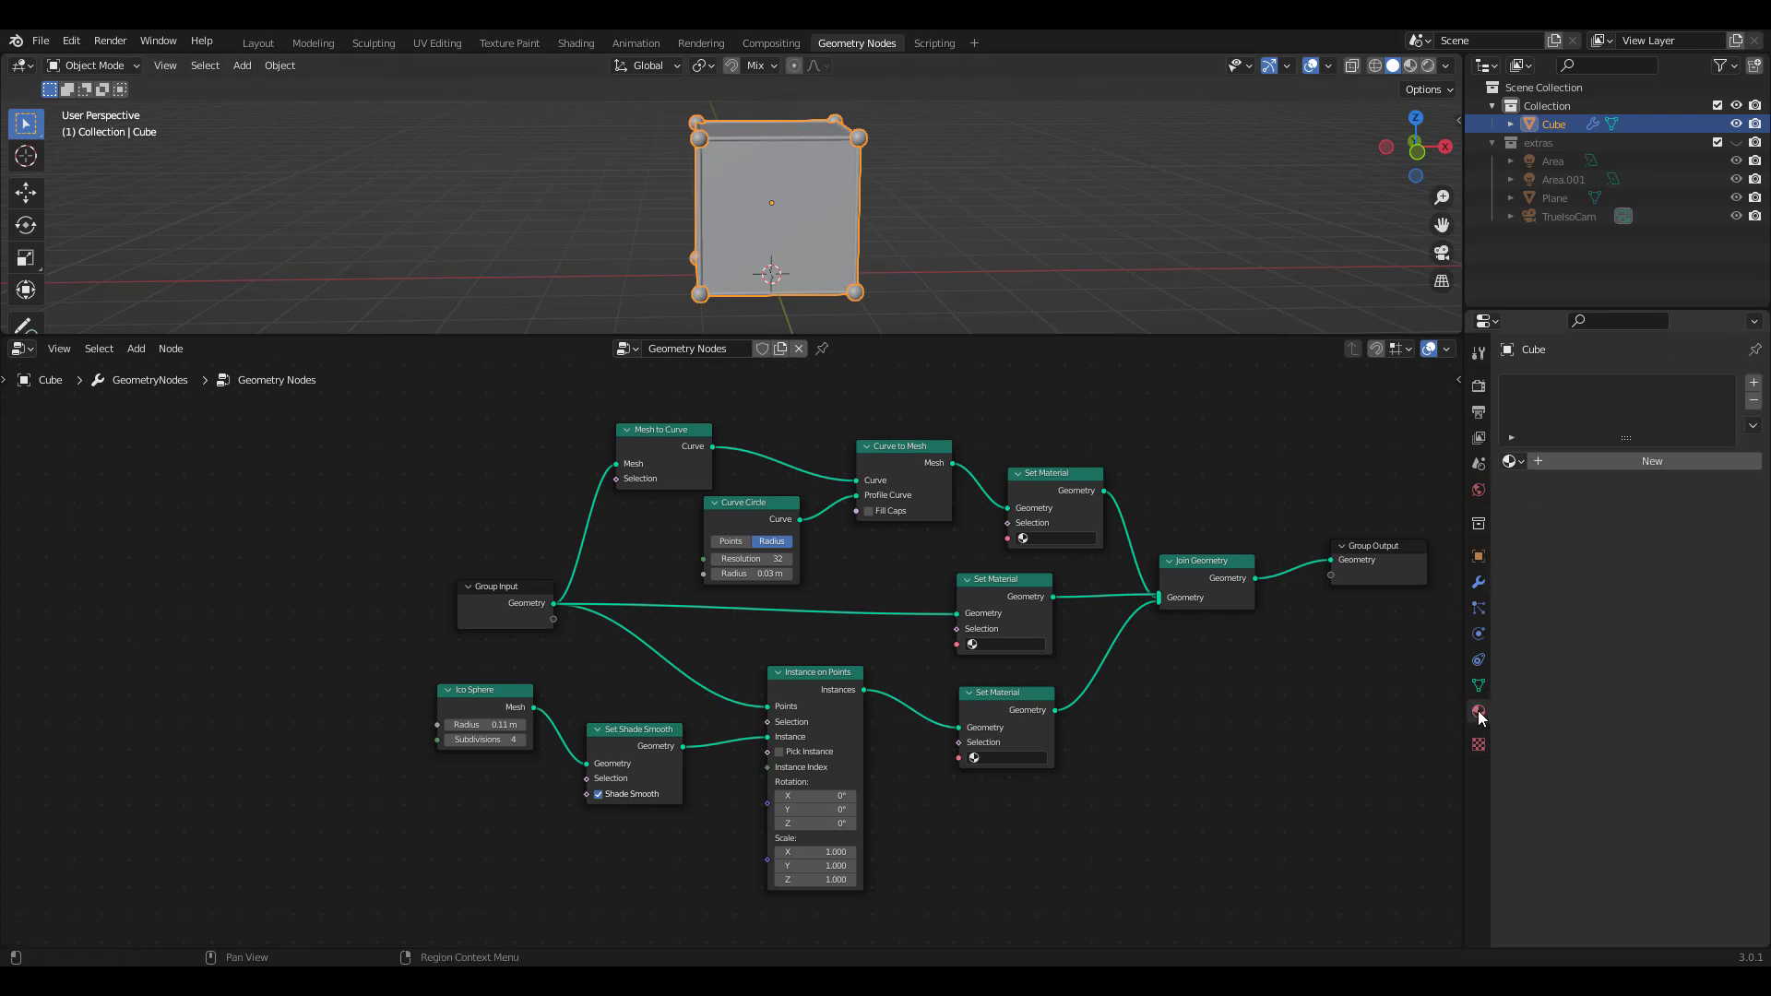
click(1636, 462)
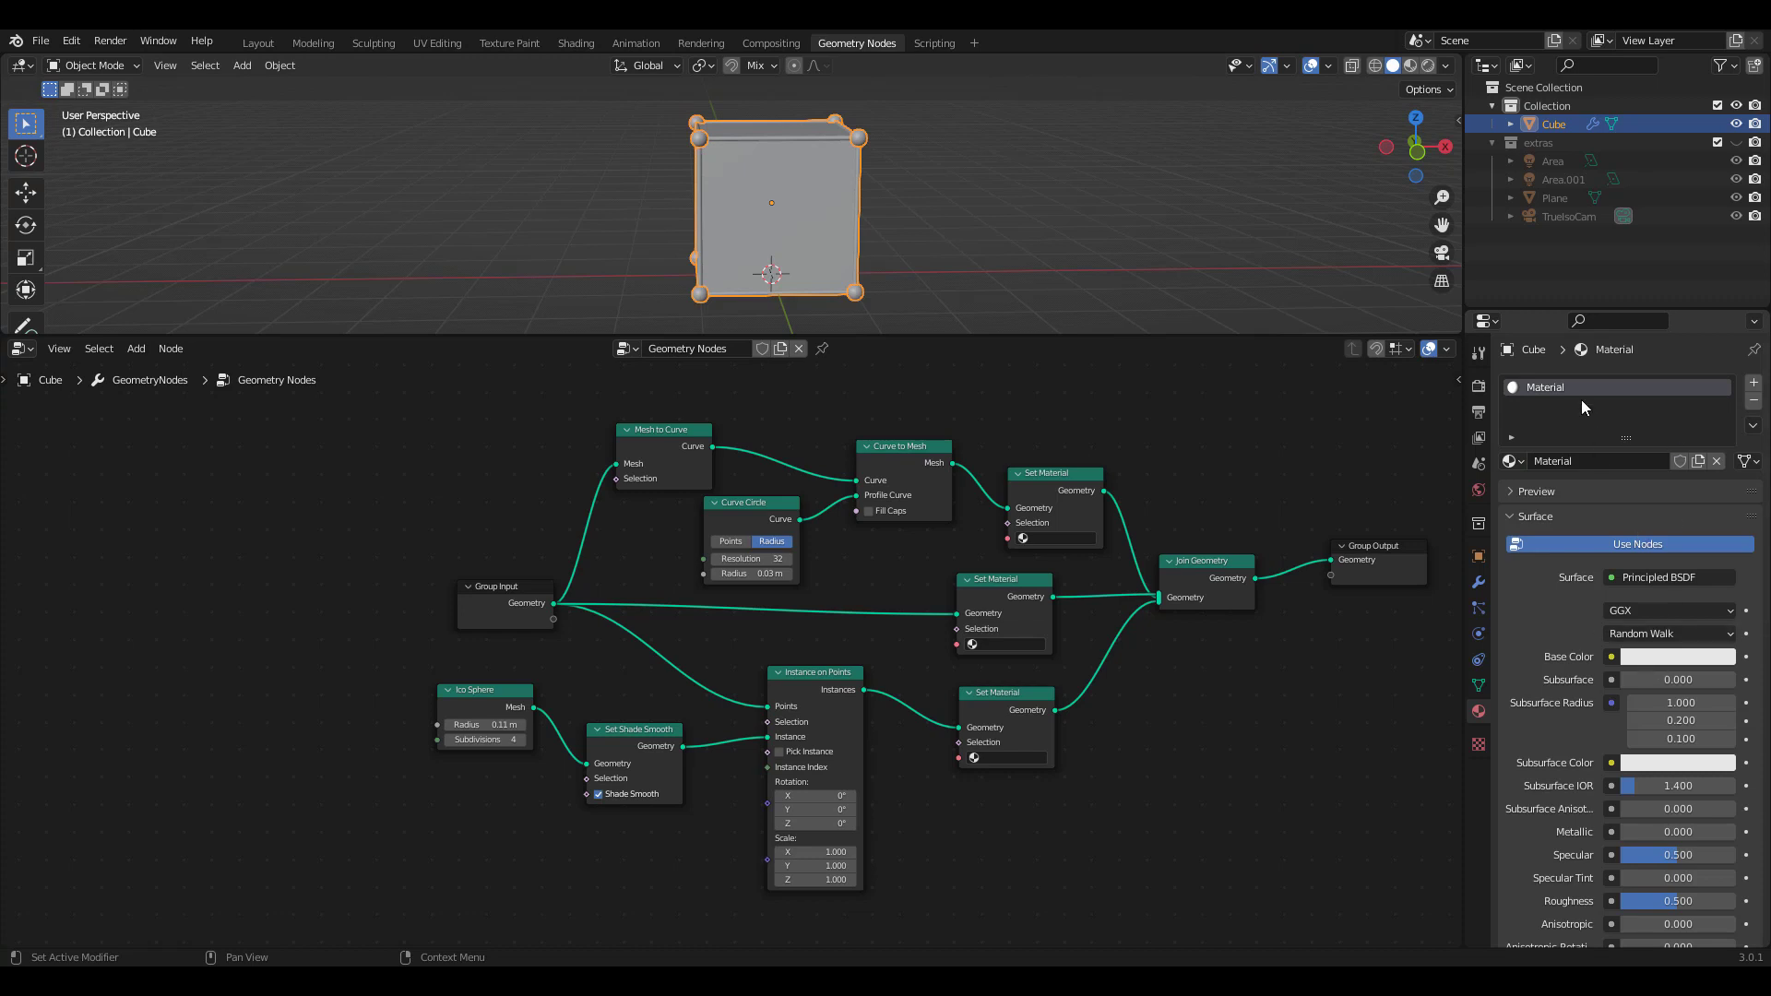
double_click(1552, 389)
text(base)
key(Return)
Step: Make base a light-cyan Emission shader and add a second empty material slot
click(1633, 573)
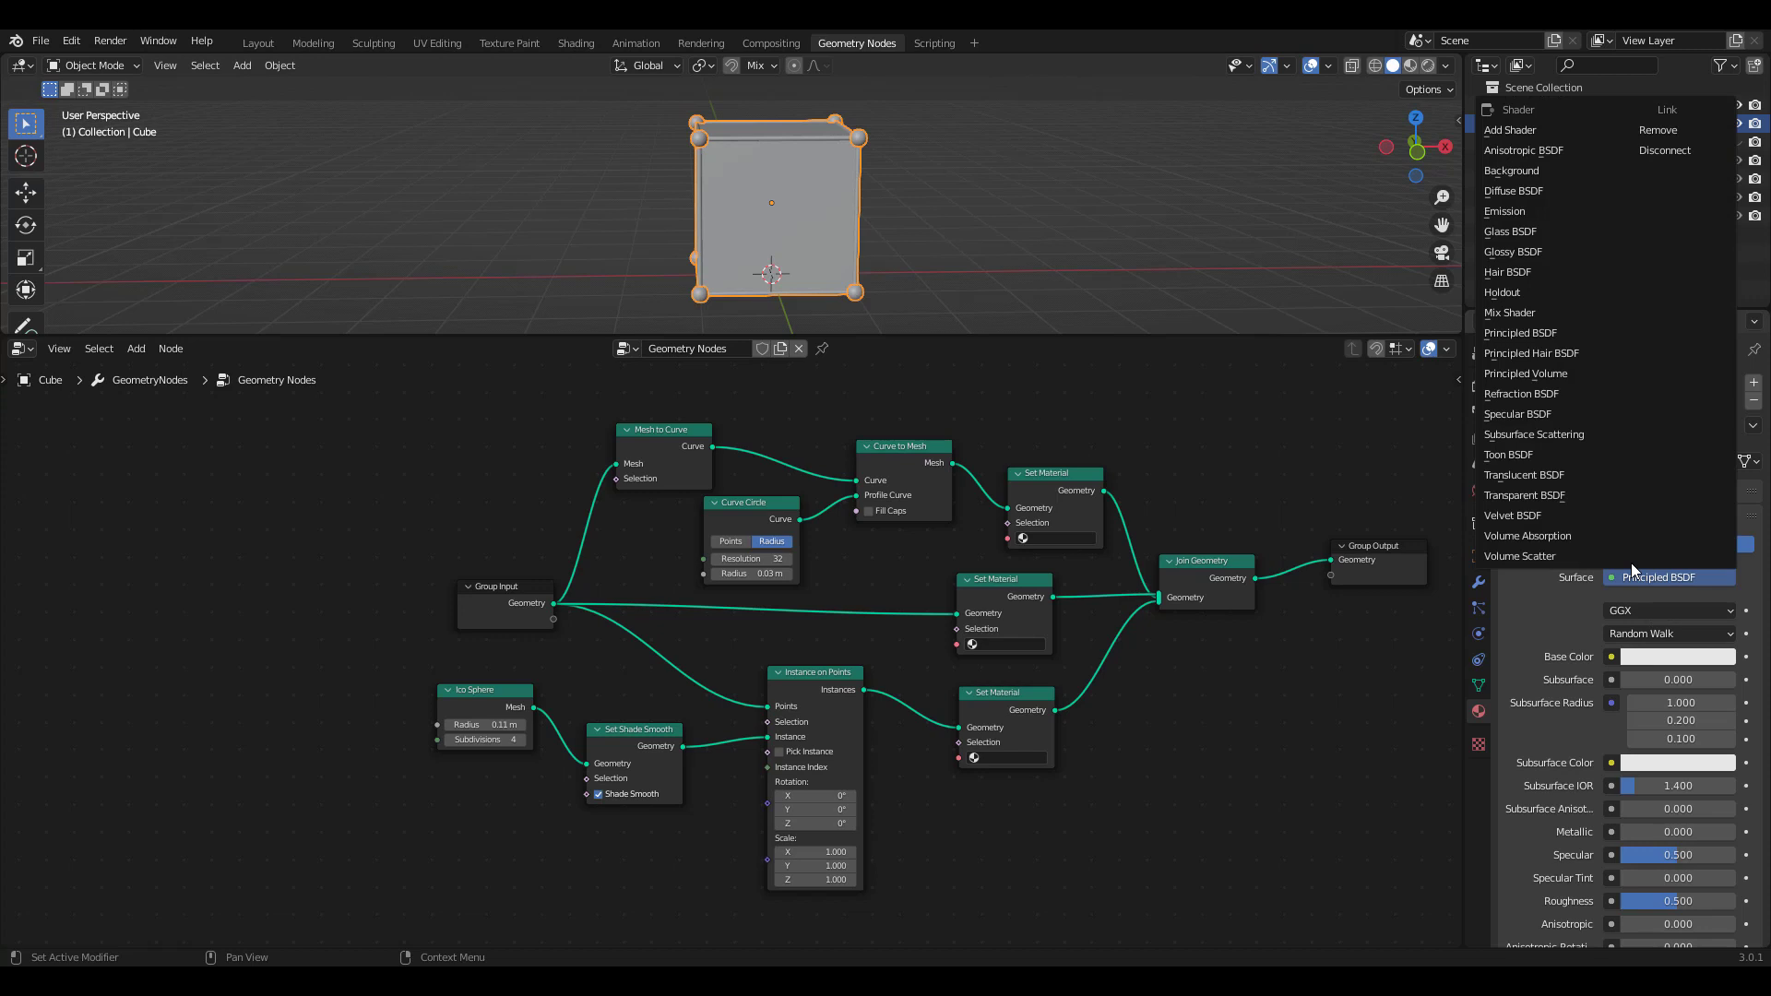
click(1536, 213)
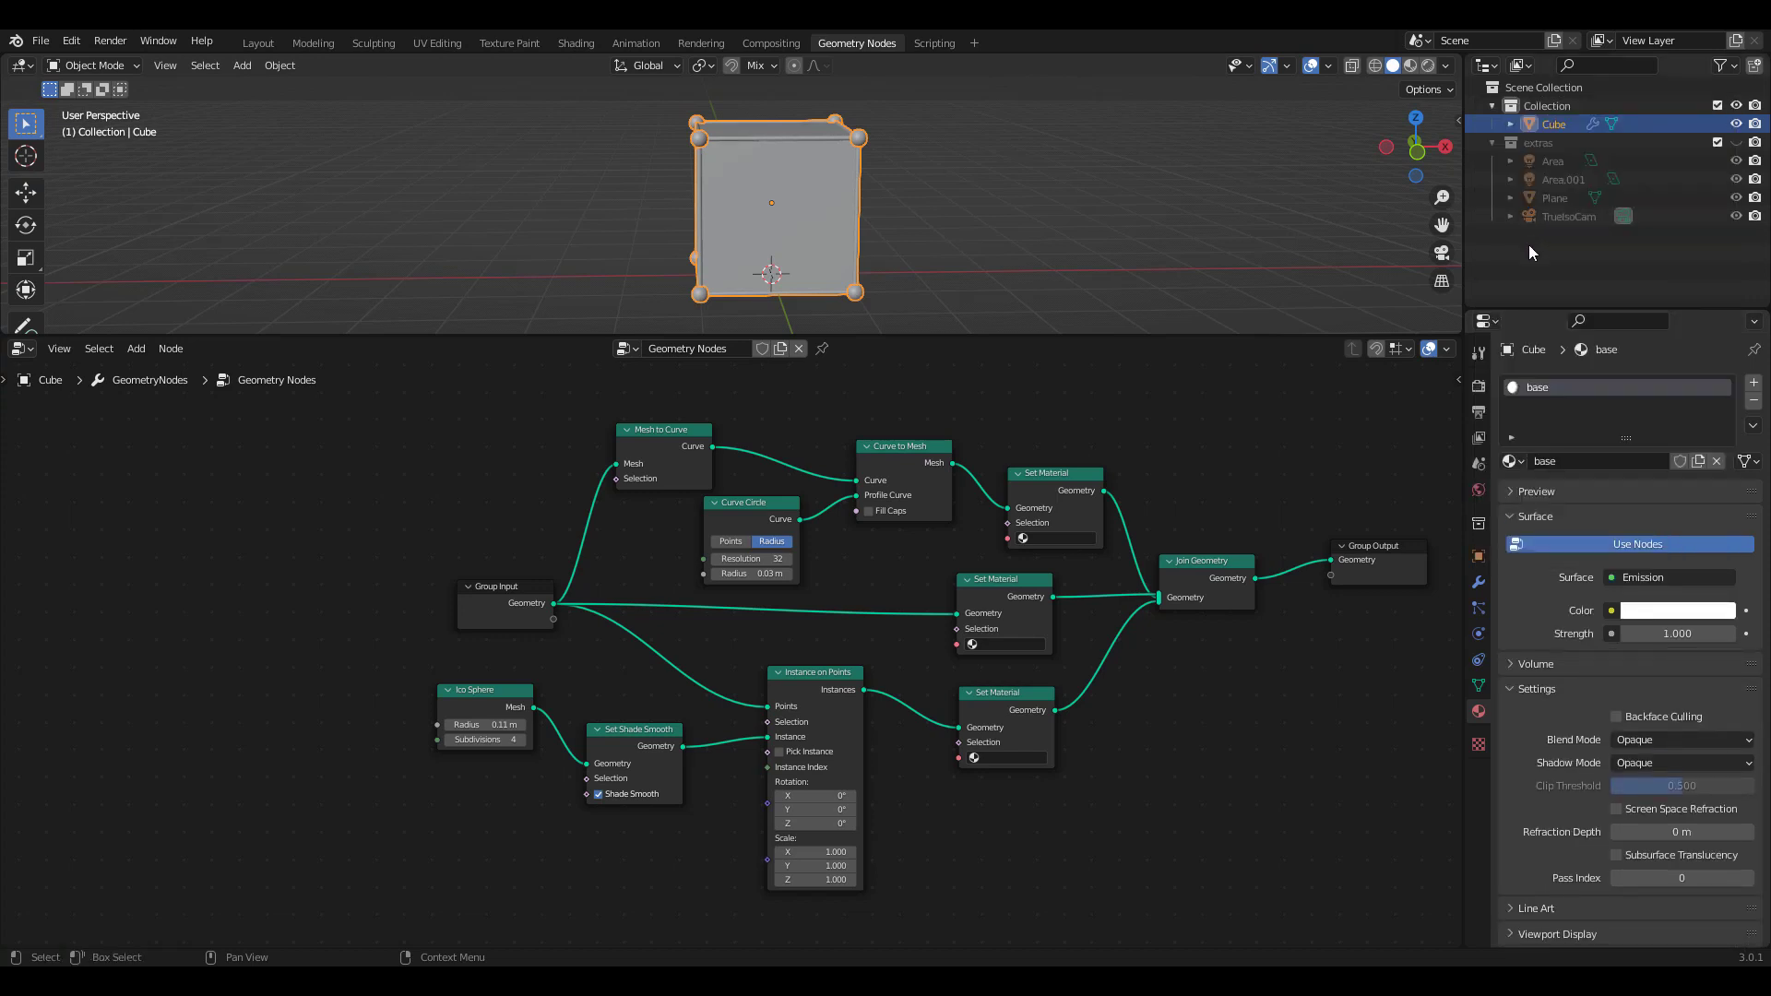
click(1651, 610)
drag(1641, 412, 1646, 385)
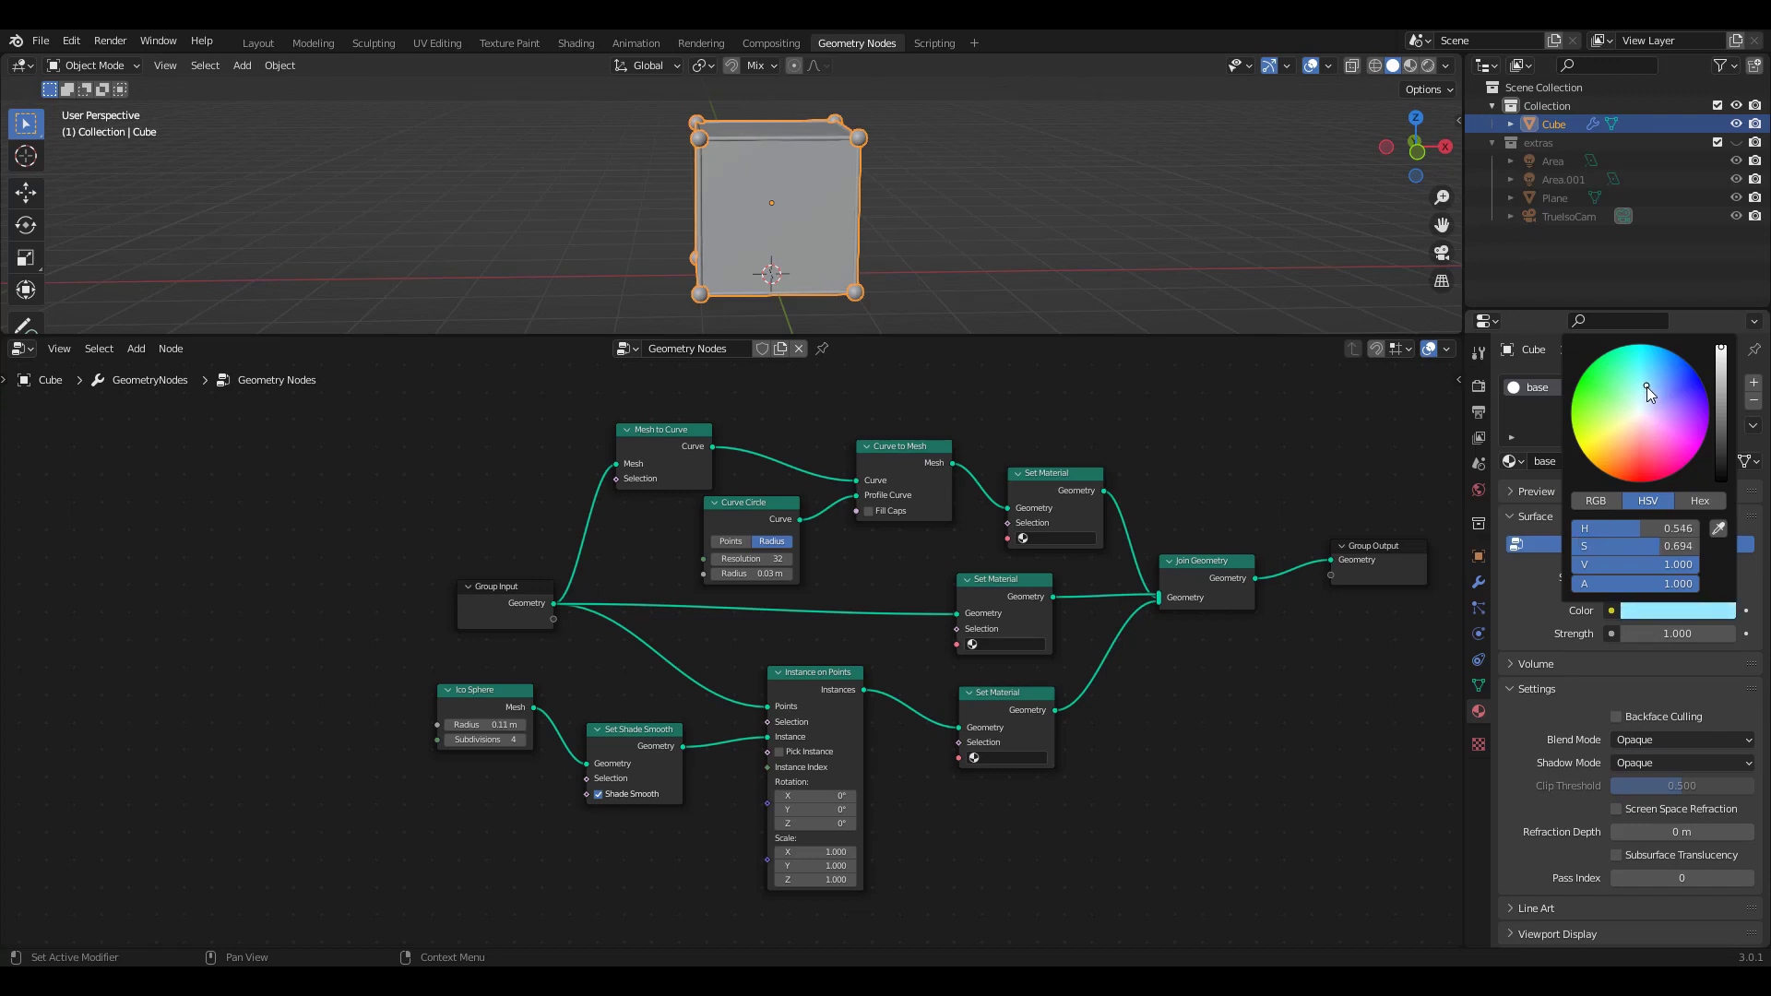
click(1754, 383)
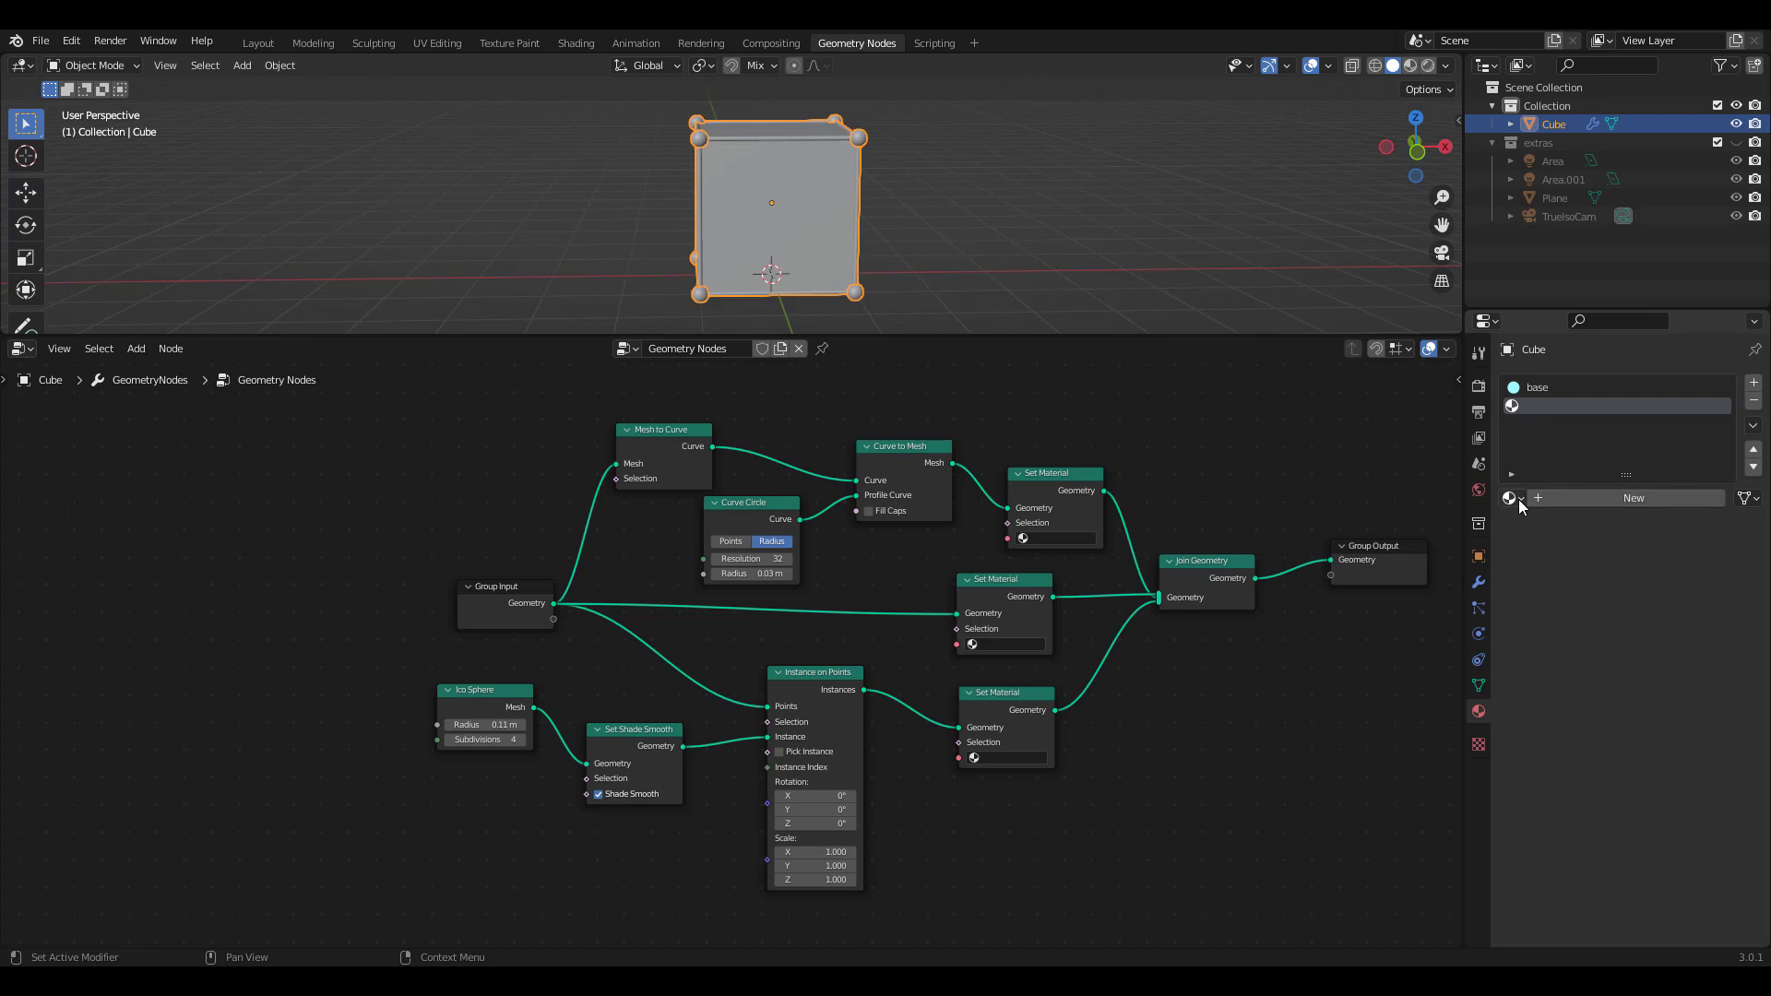
Step: Fill the second slot with a copy of base renamed 'base2' with pink emission
click(1552, 498)
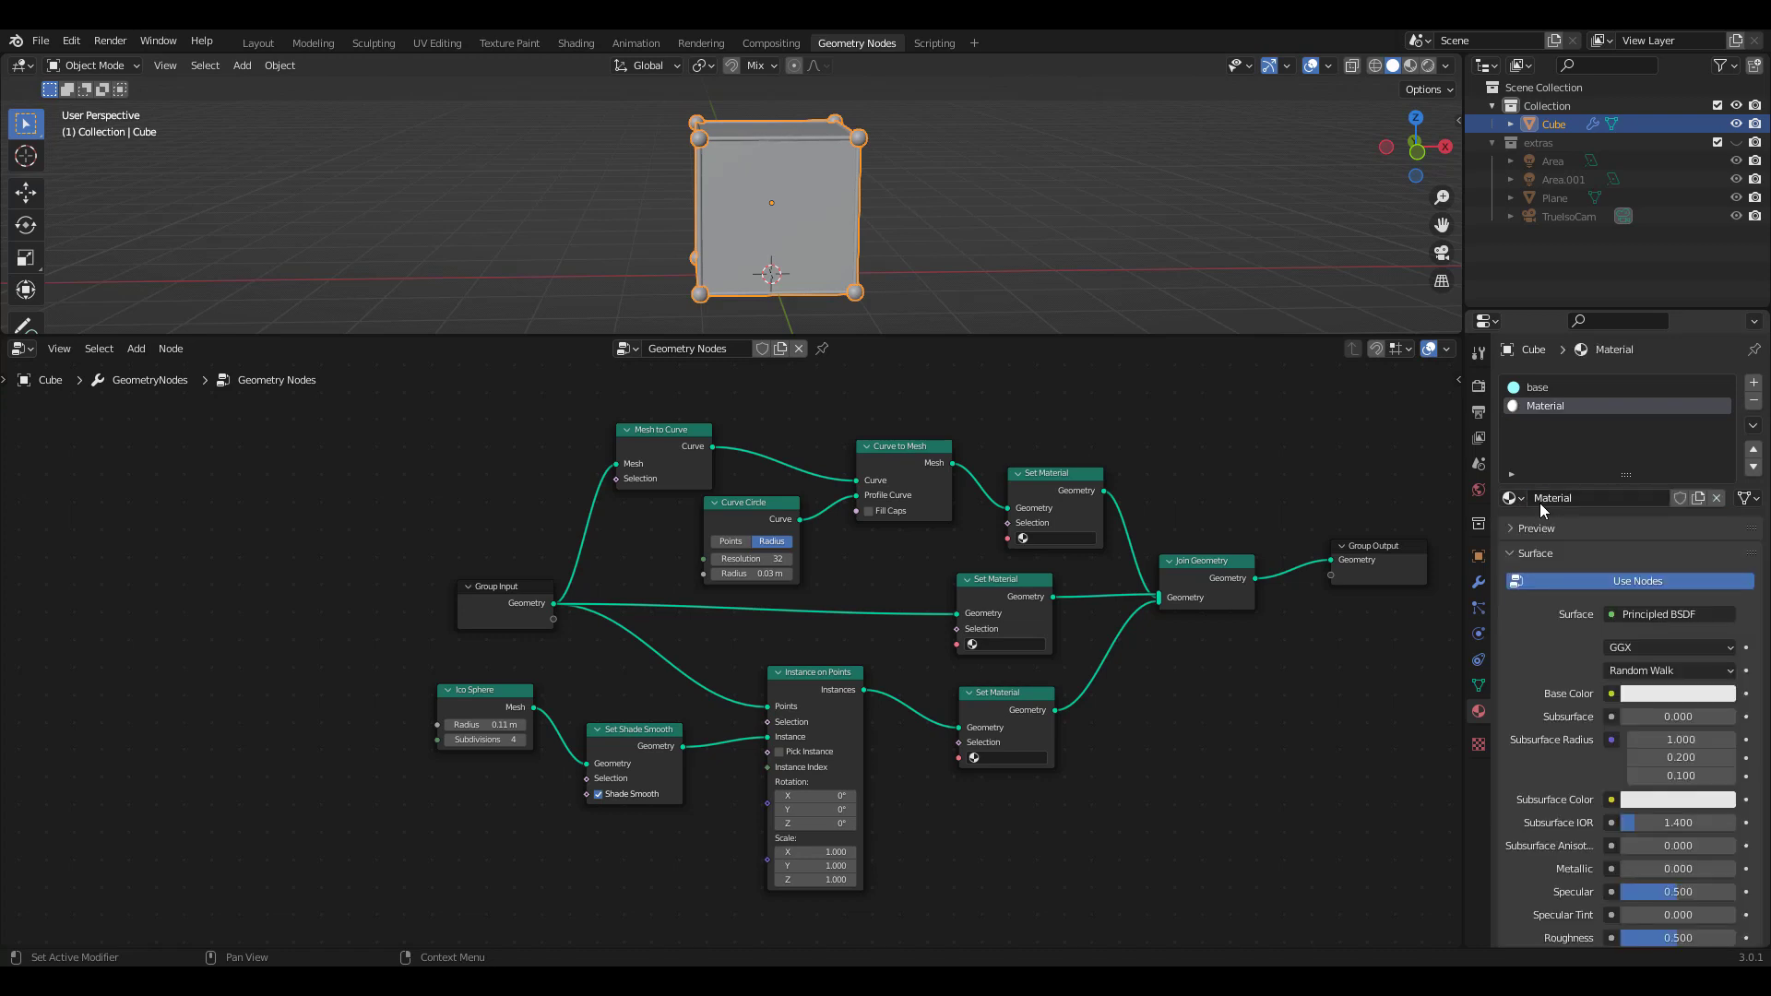
click(1520, 498)
click(1548, 513)
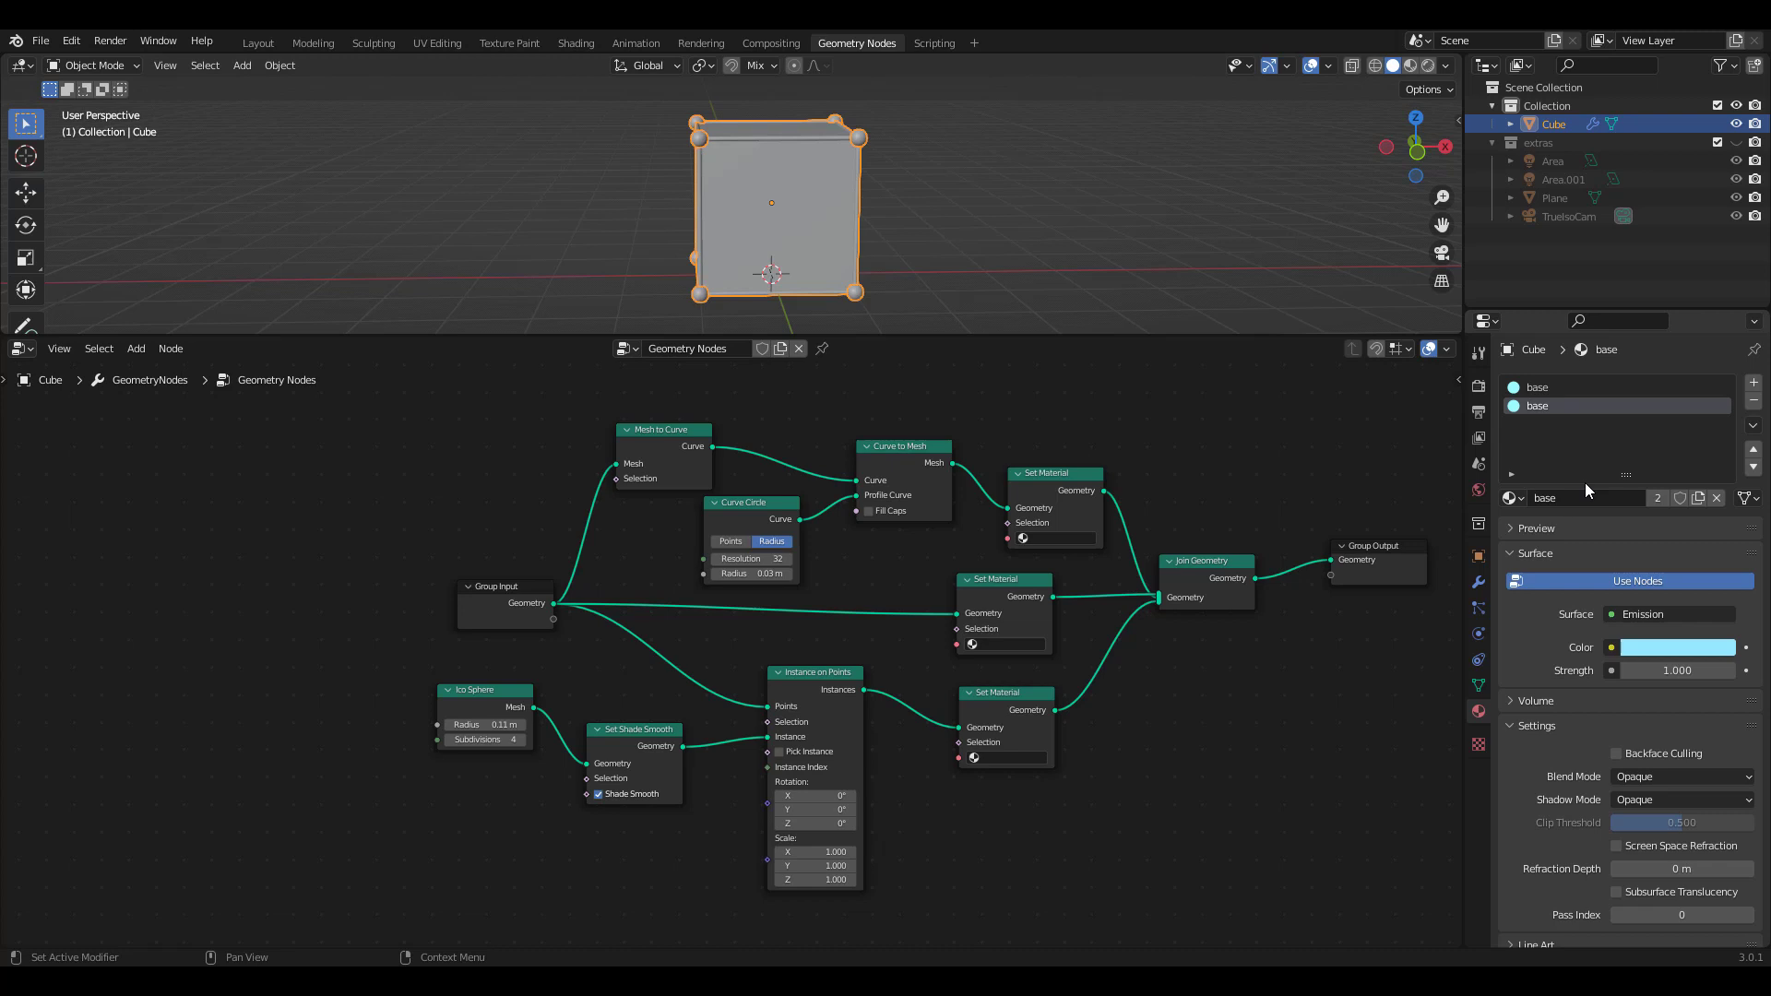
click(1696, 498)
text(base2)
key(Return)
click(1669, 647)
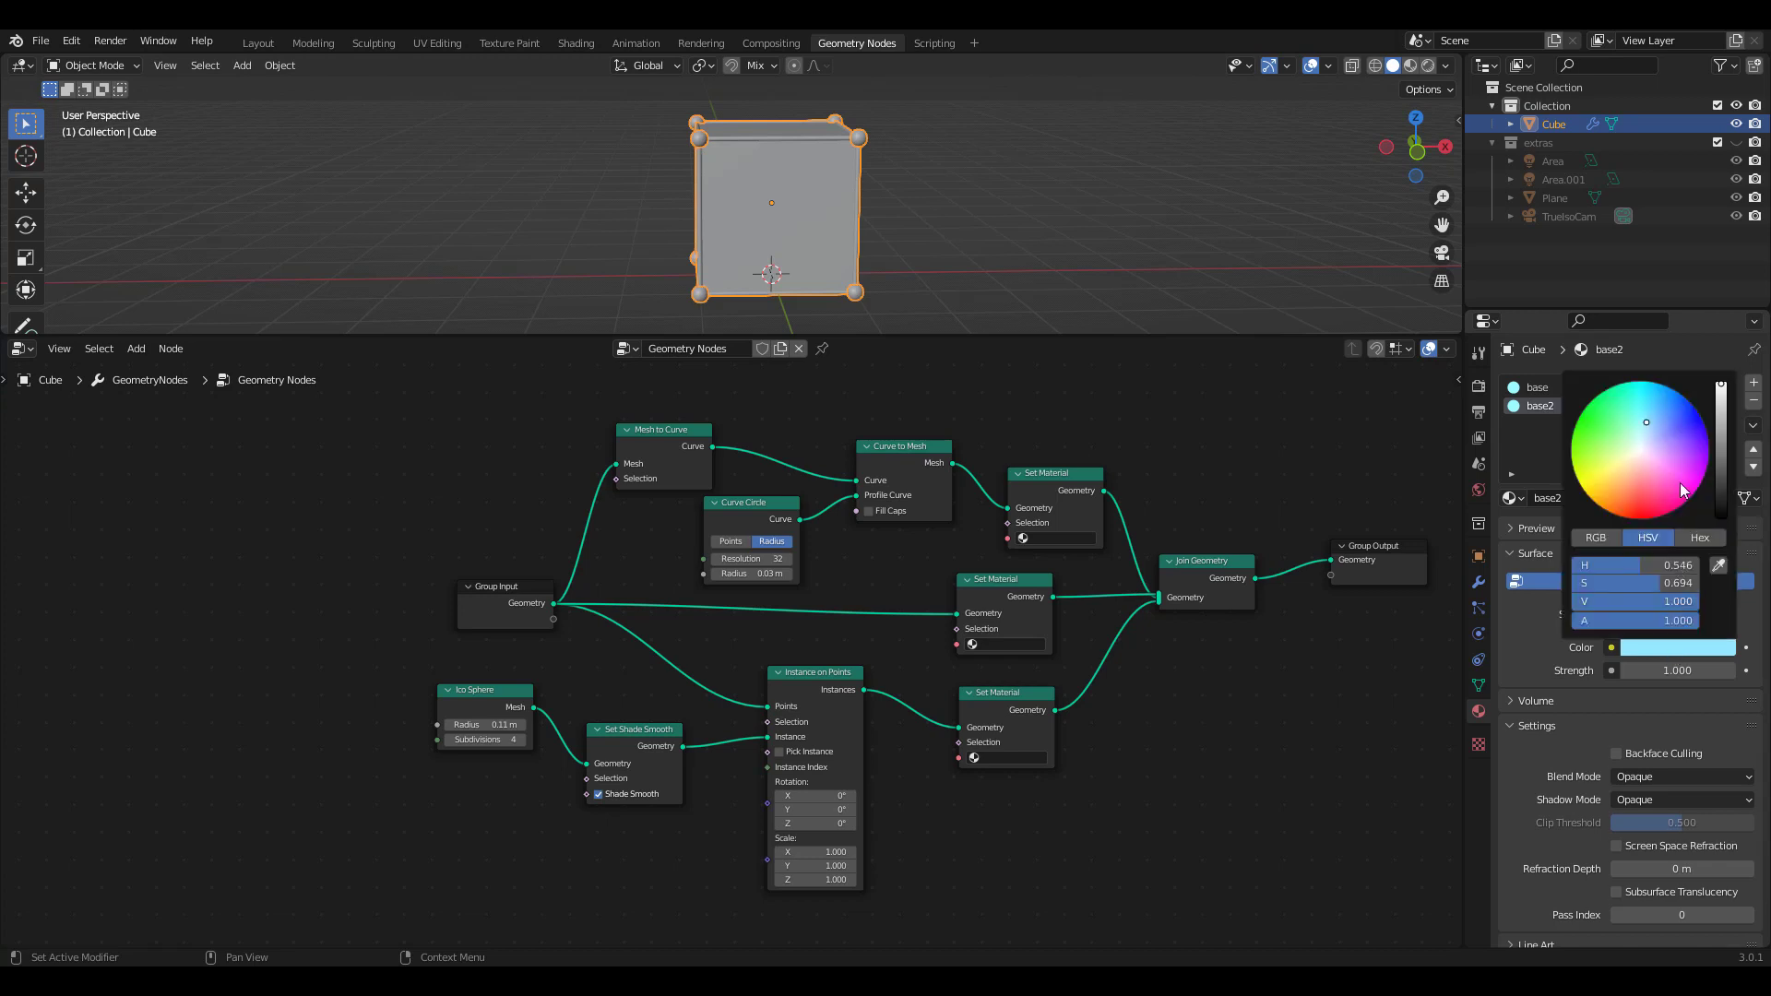
drag(1646, 420, 1643, 476)
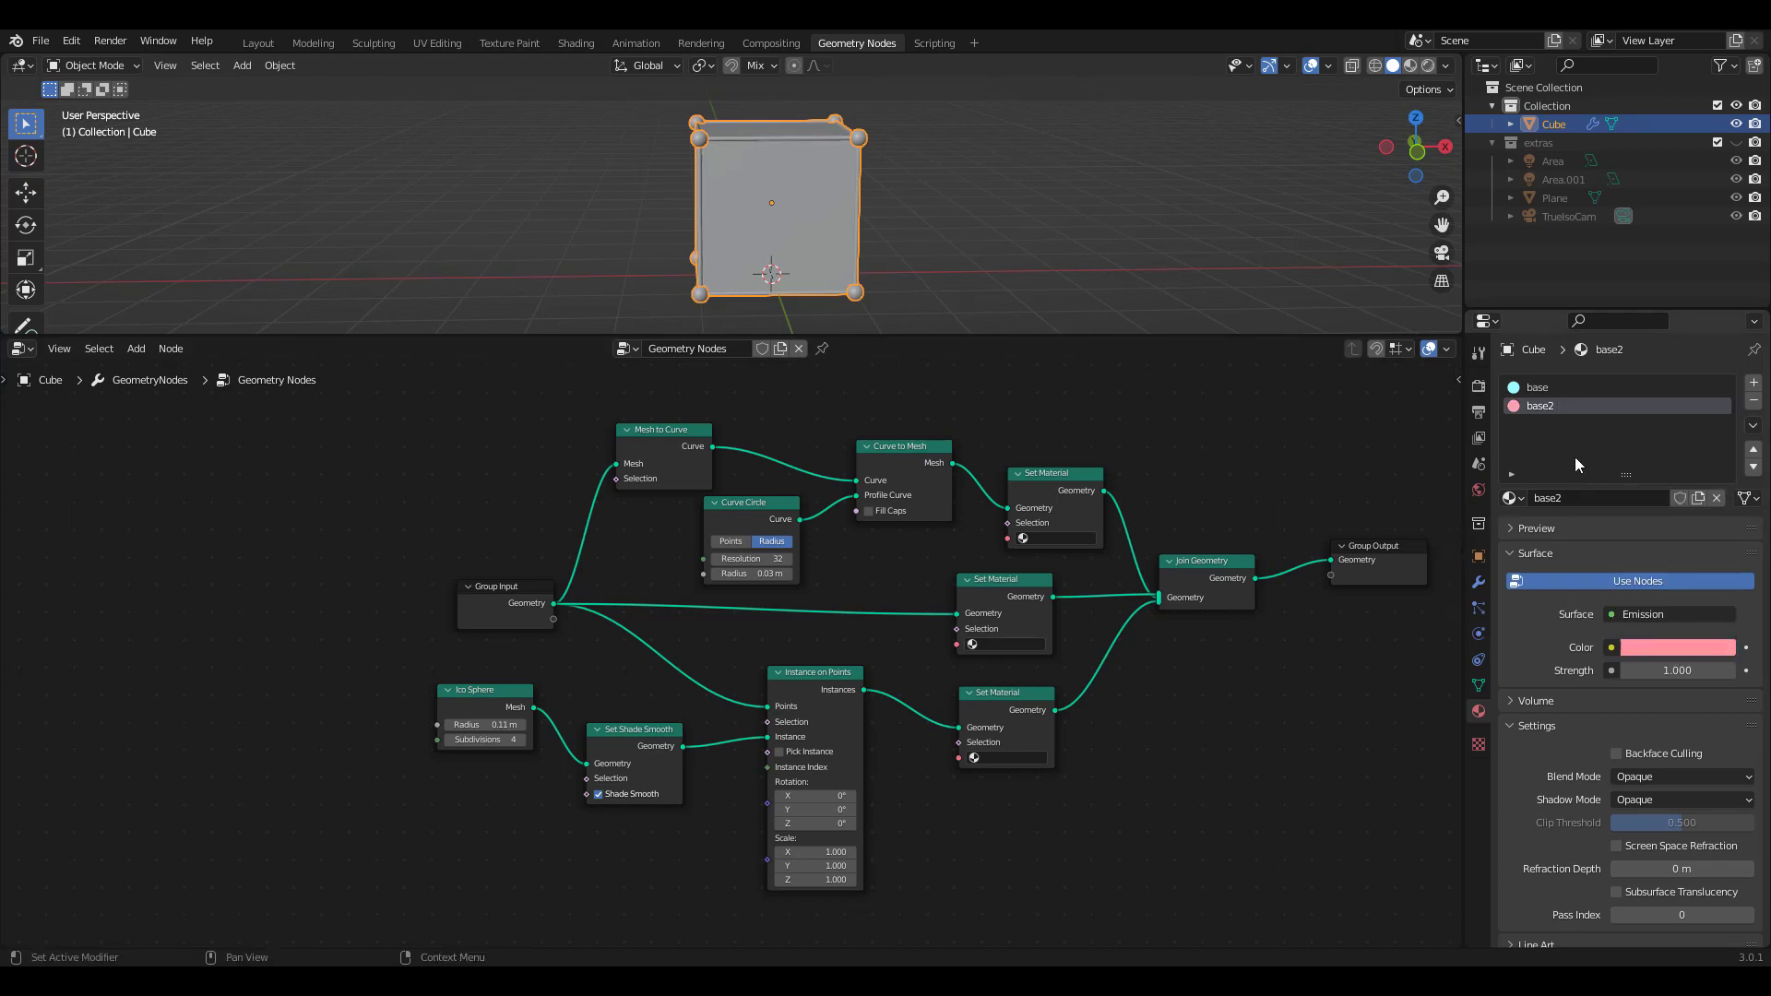
Step: Add a third slot with a copy of base renamed 'base3' with green emission
click(1753, 382)
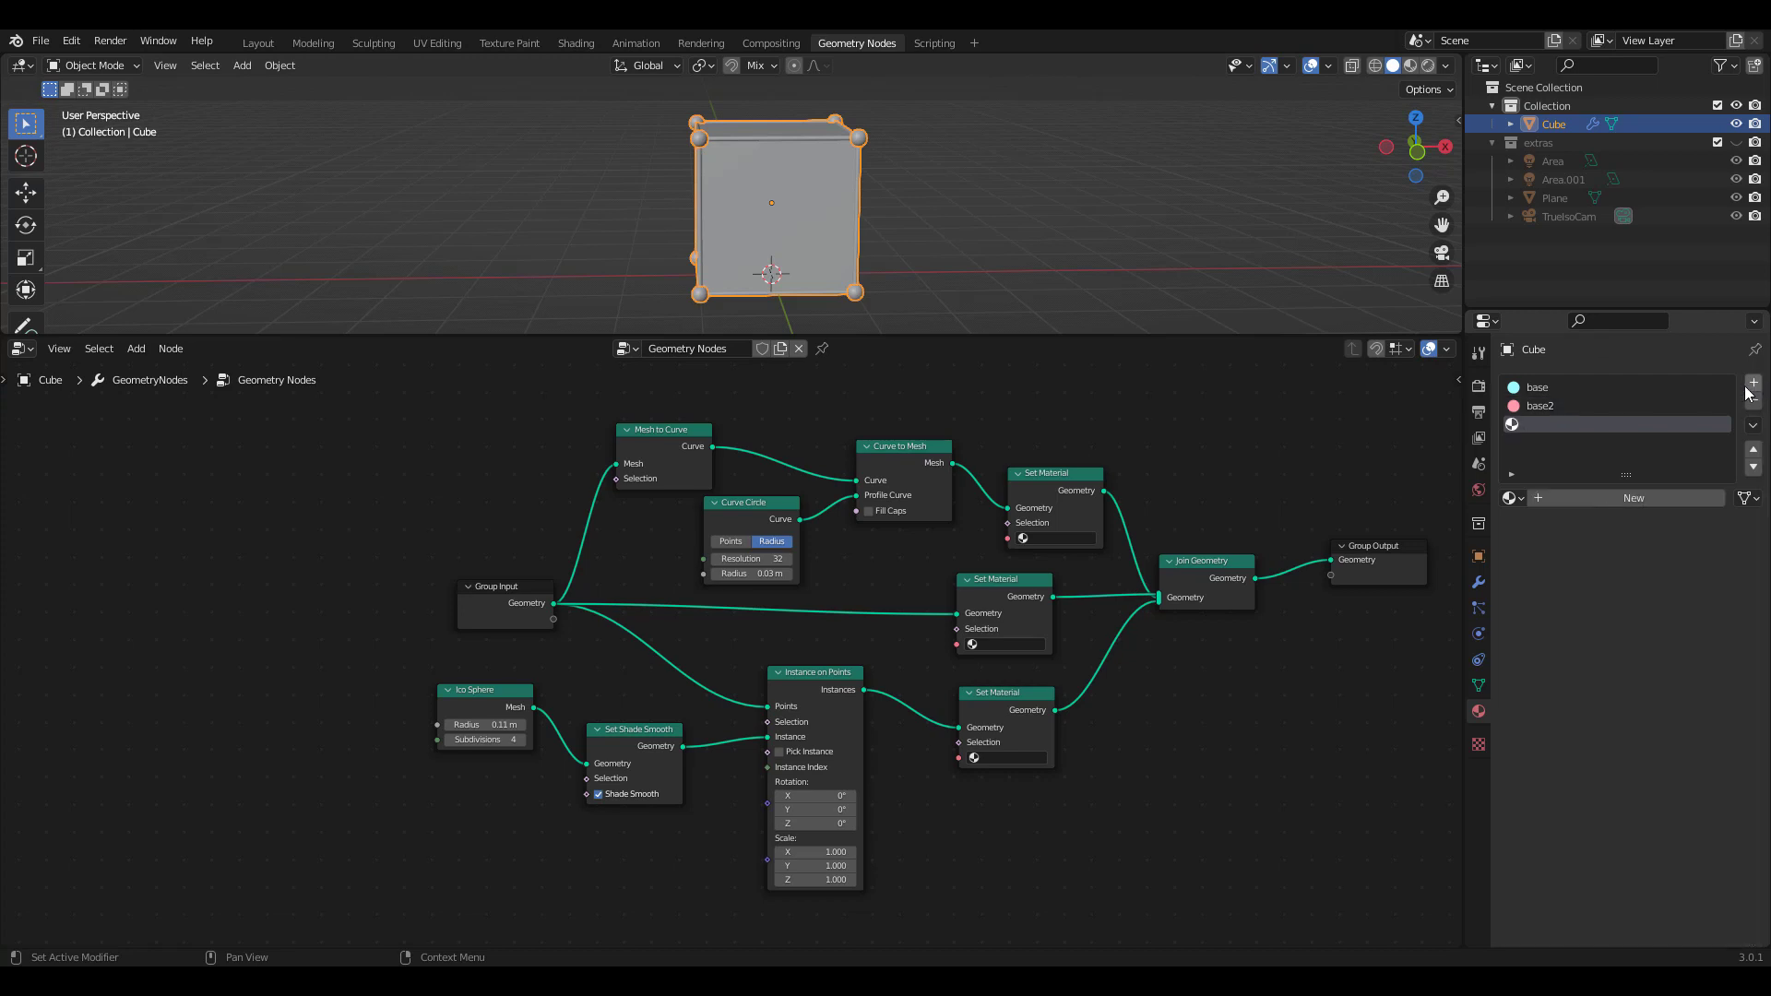
click(1511, 498)
click(1582, 524)
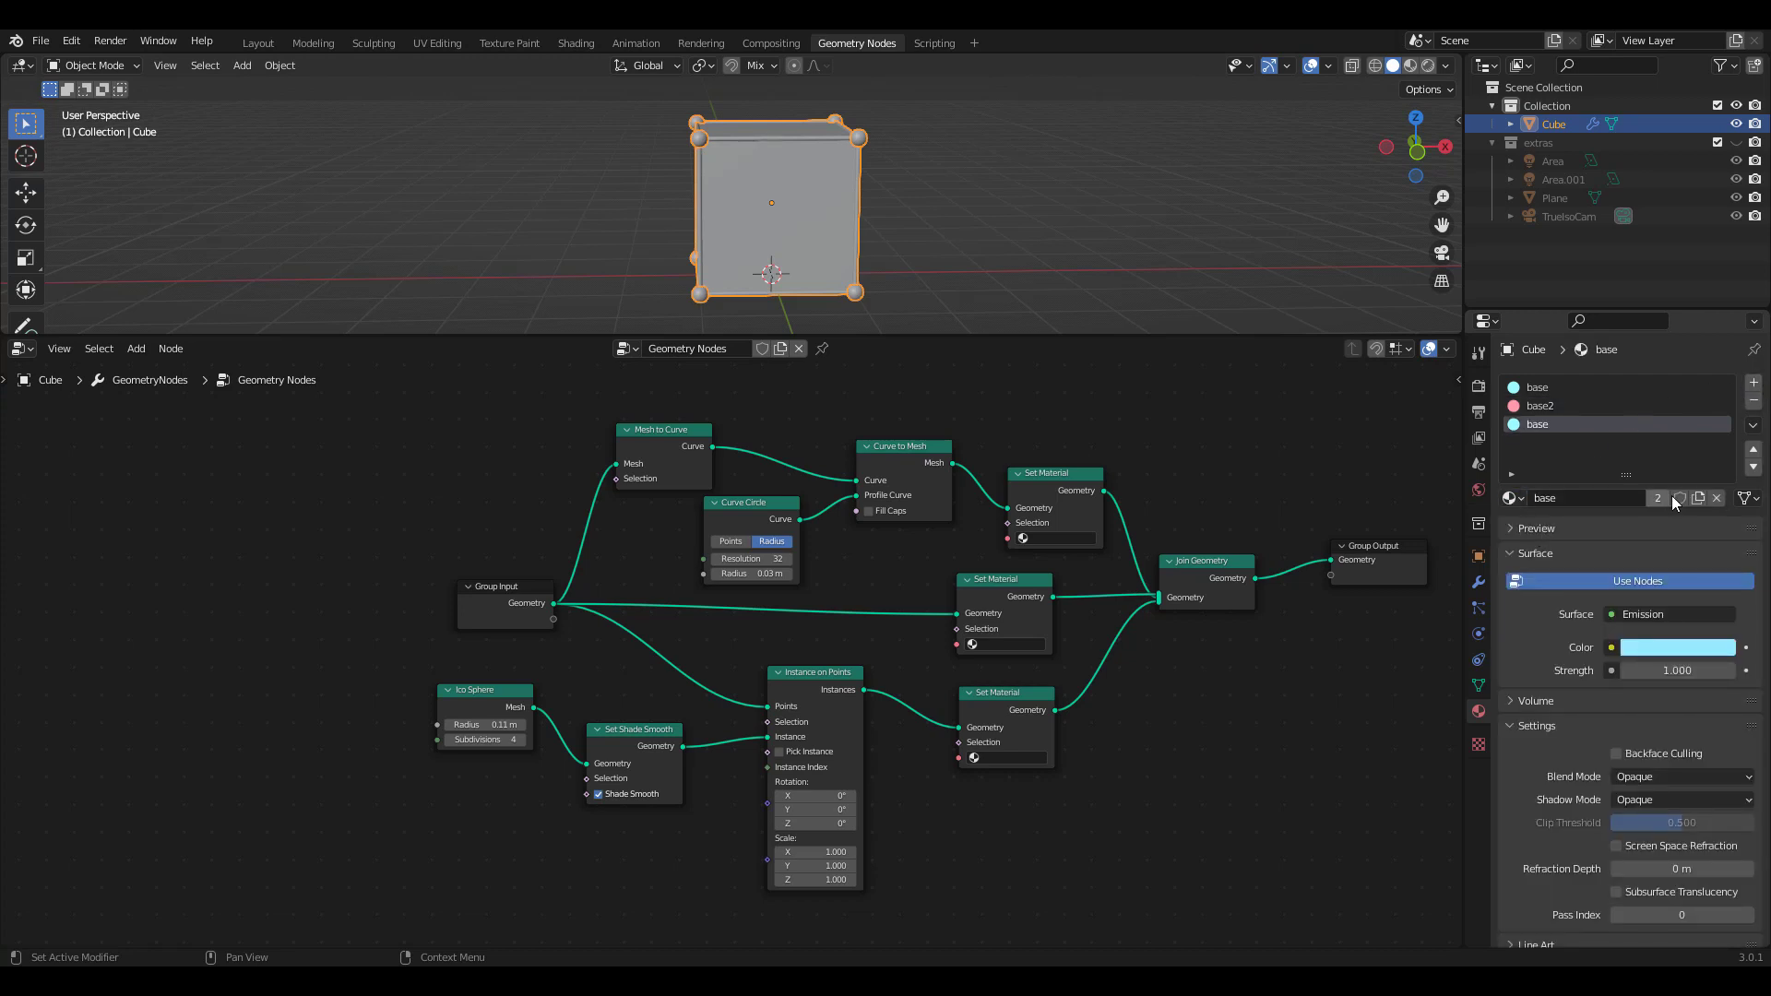
click(1699, 498)
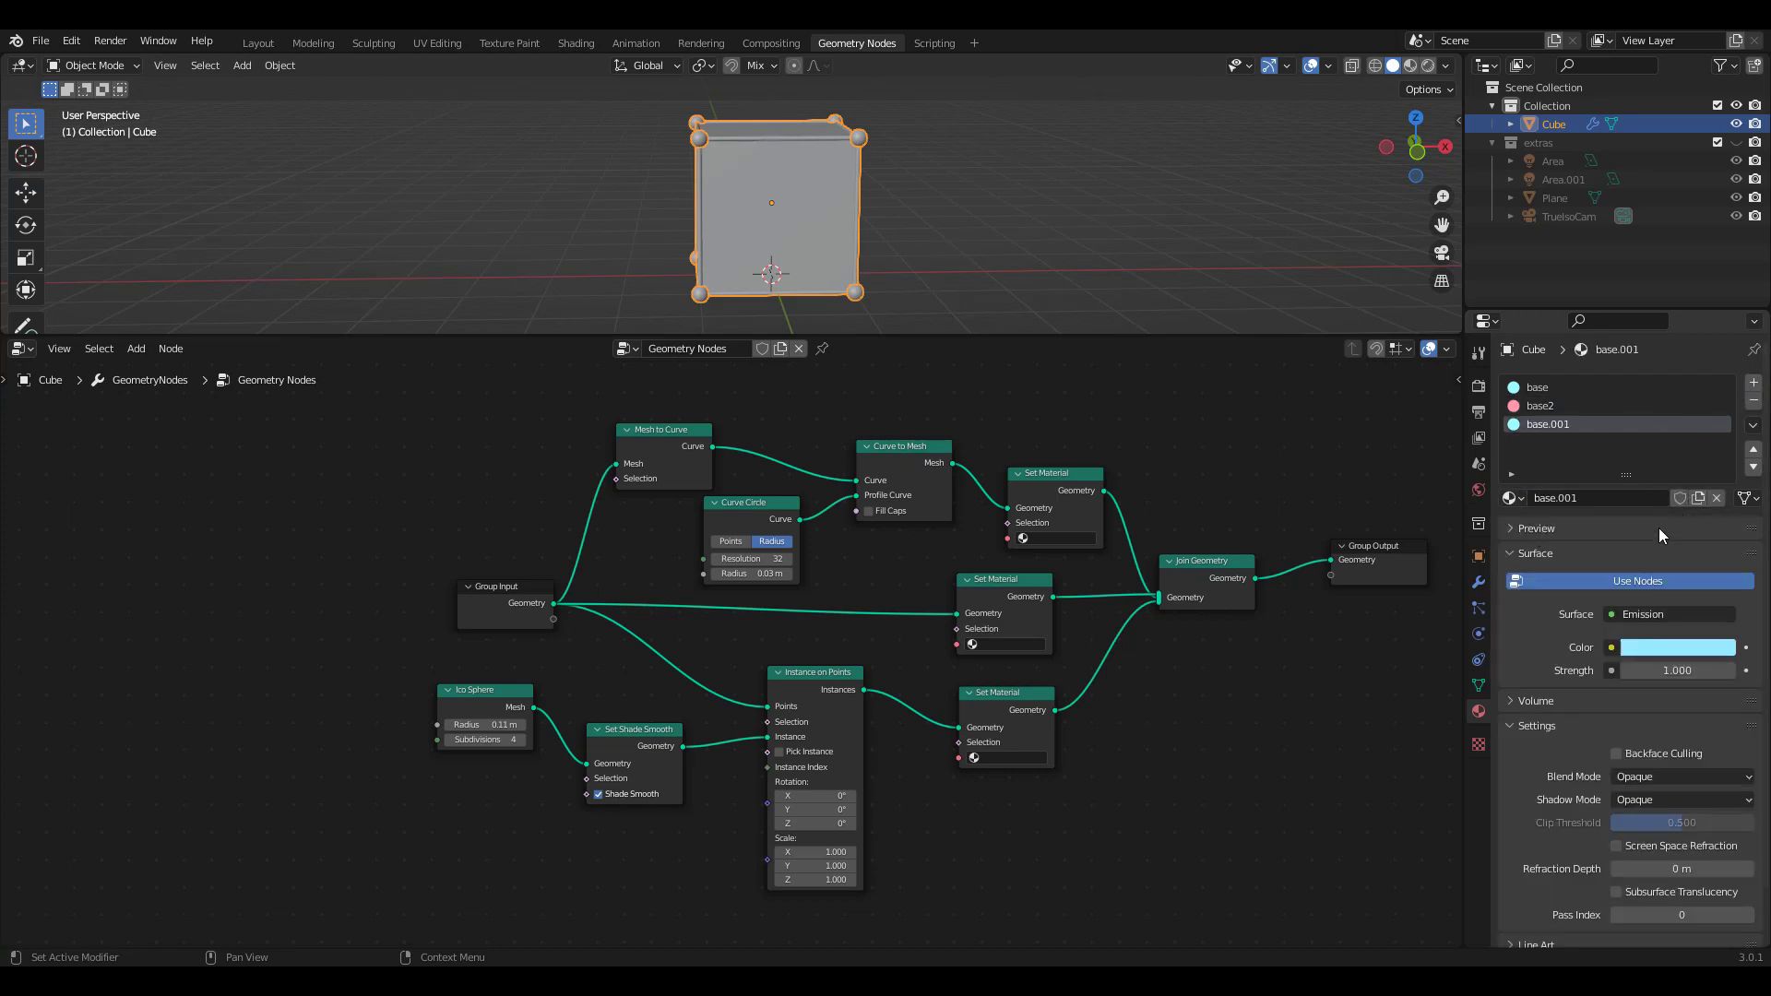
double_click(1565, 429)
double_click(1563, 425)
key(BackSpace)
key(BackSpace)
text(3)
key(Return)
click(1671, 646)
drag(1653, 423, 1623, 419)
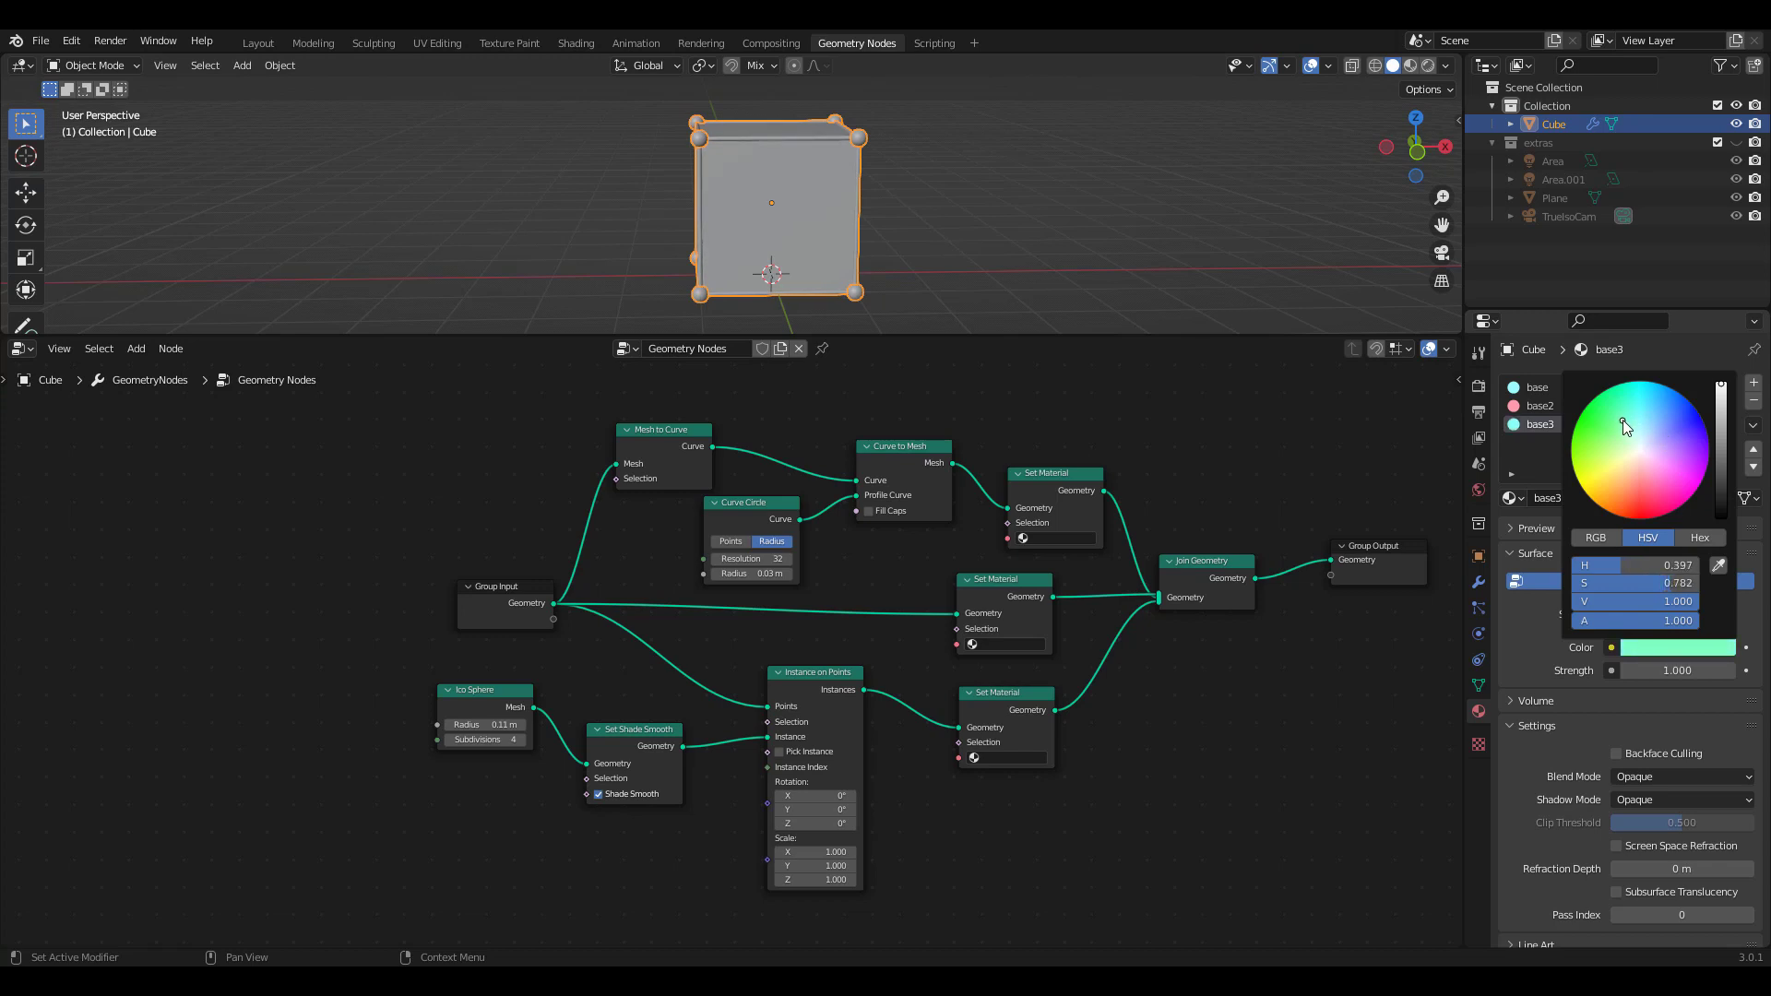
click(1535, 457)
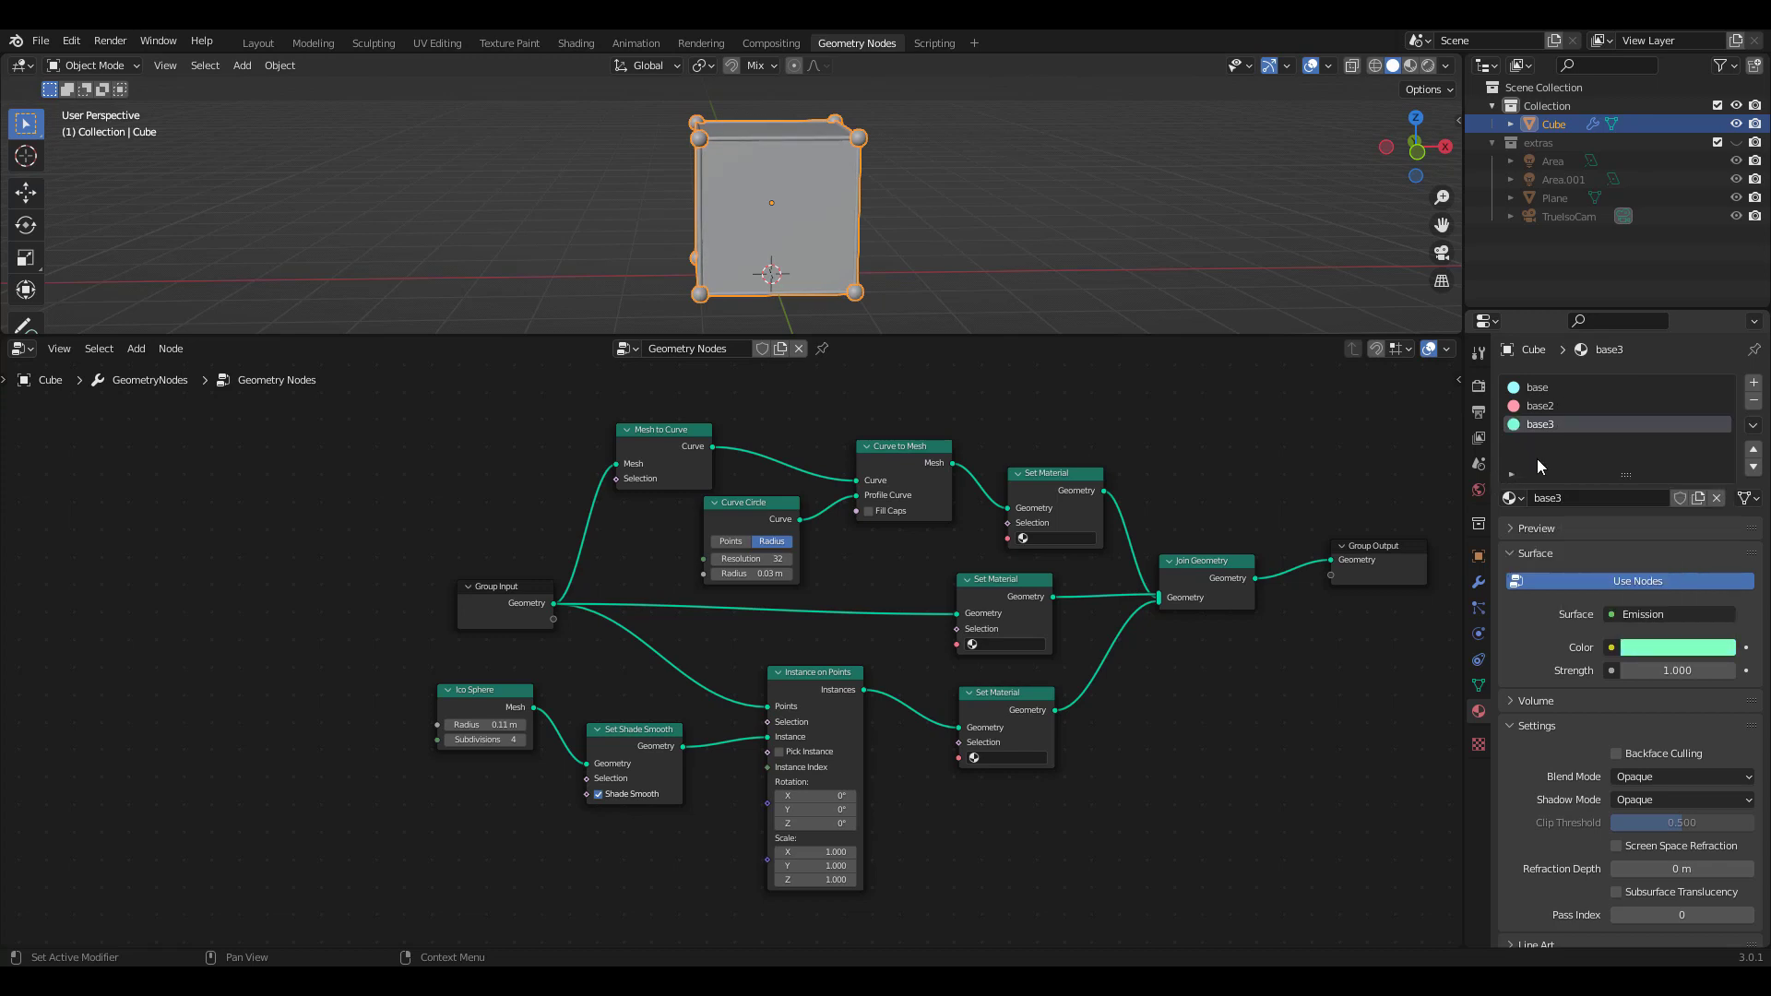
Step: Add a fourth slot with a copy of base named 'wire', with yellow emission
click(1752, 383)
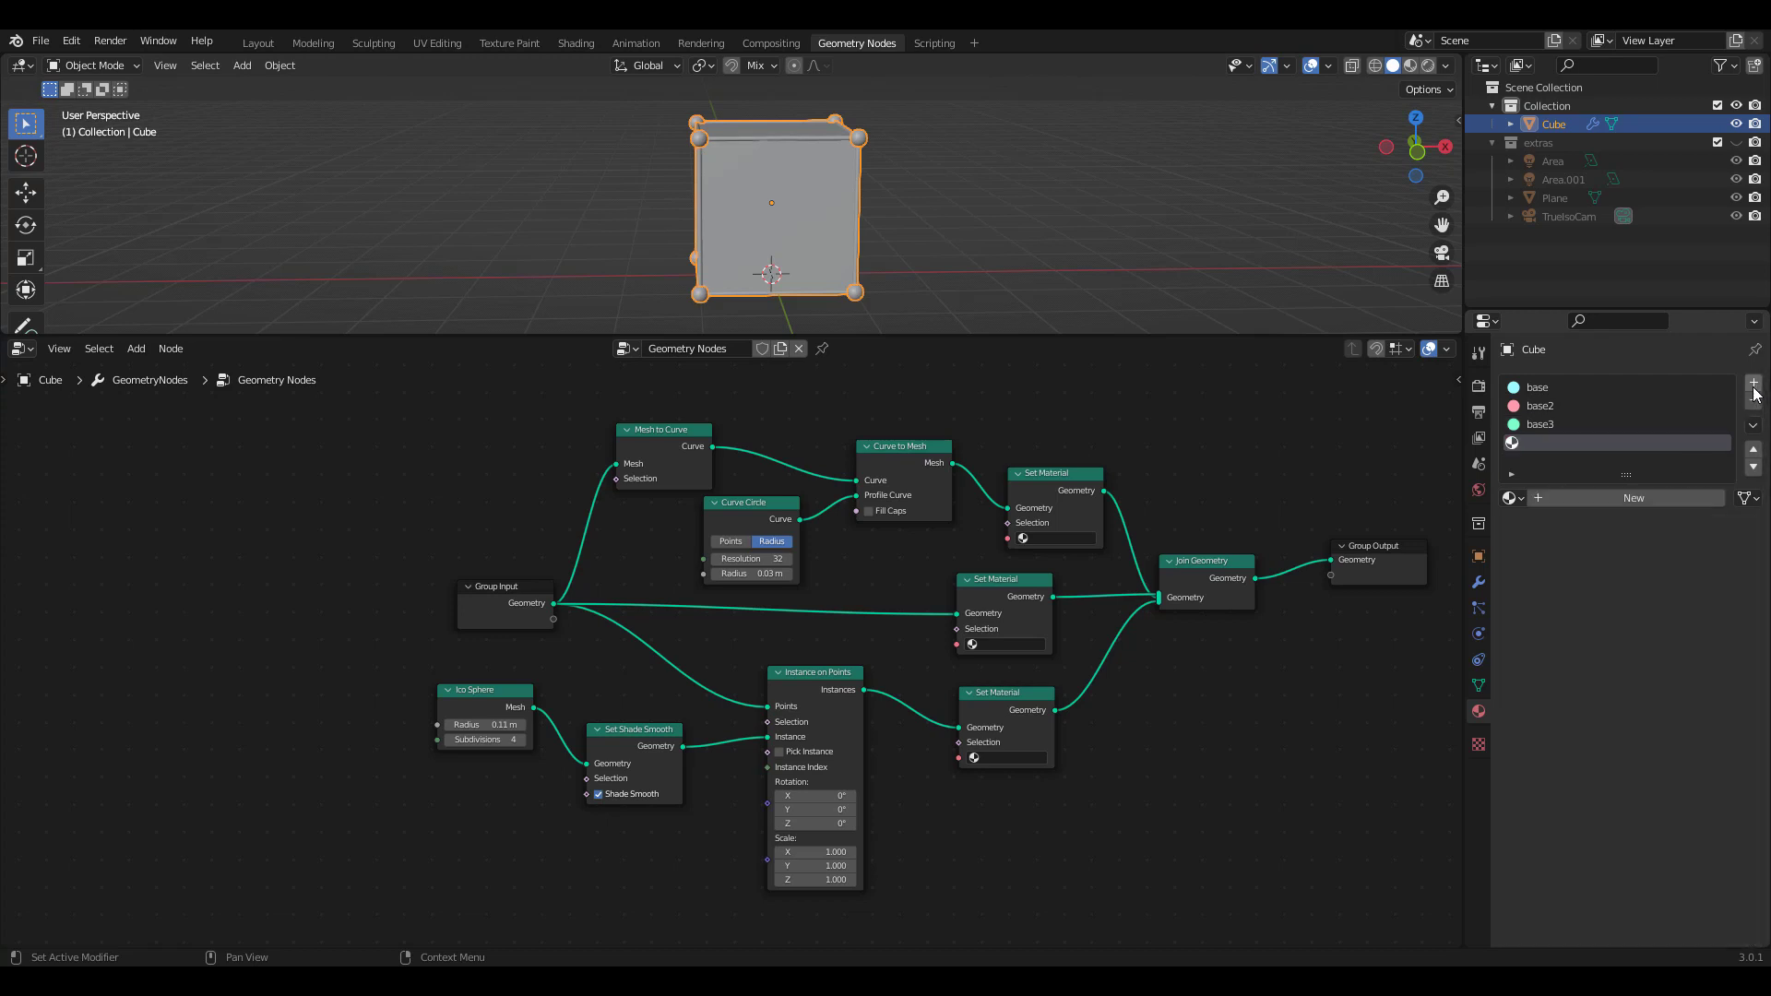
click(1513, 498)
click(1529, 517)
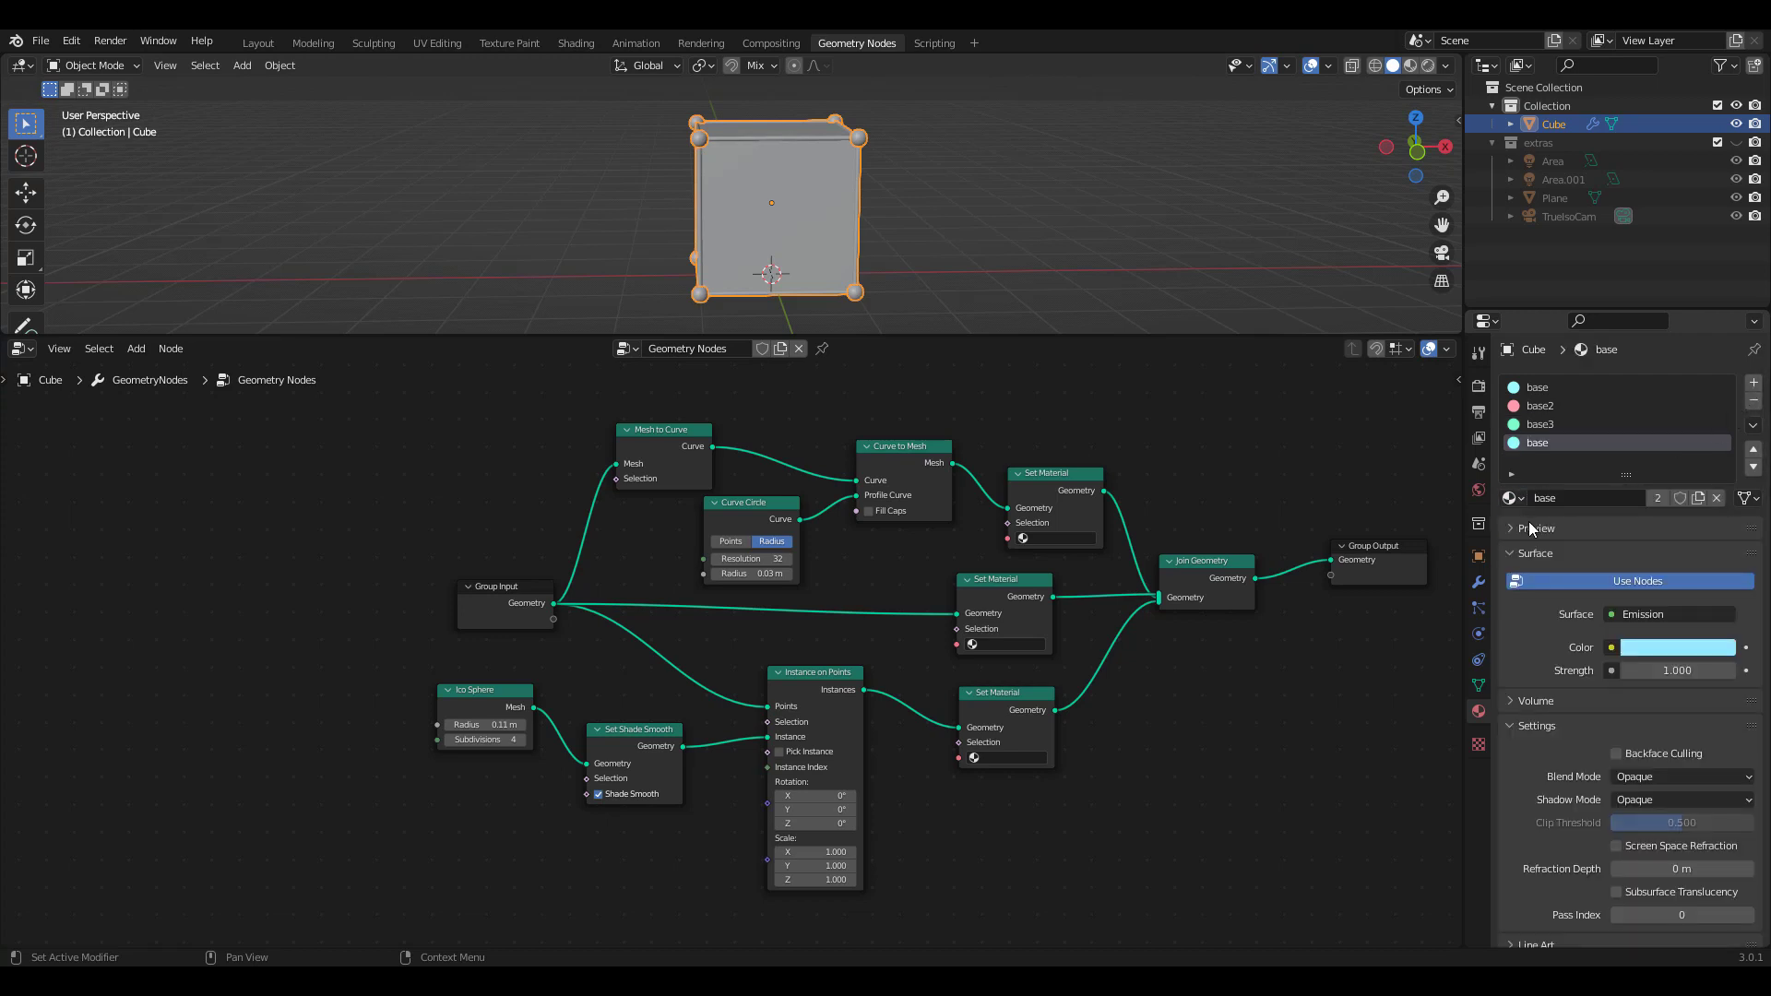
click(1698, 498)
text(wire)
key(Return)
click(1650, 646)
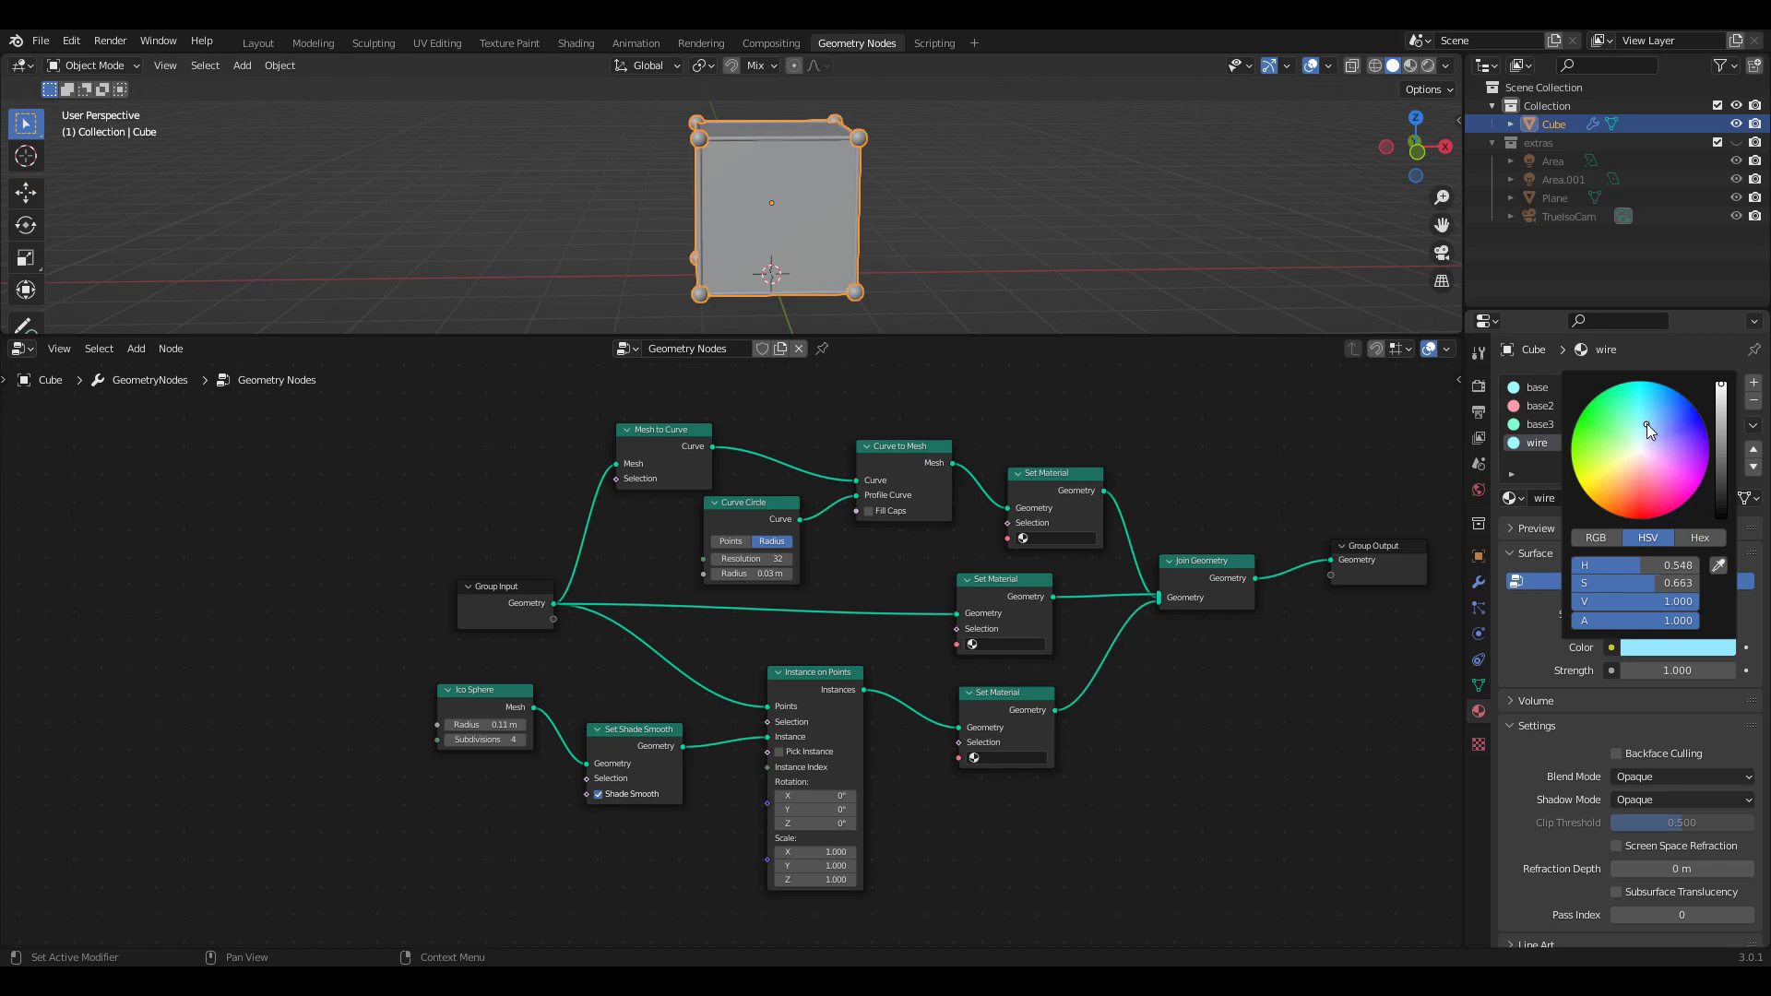
drag(1646, 423, 1613, 474)
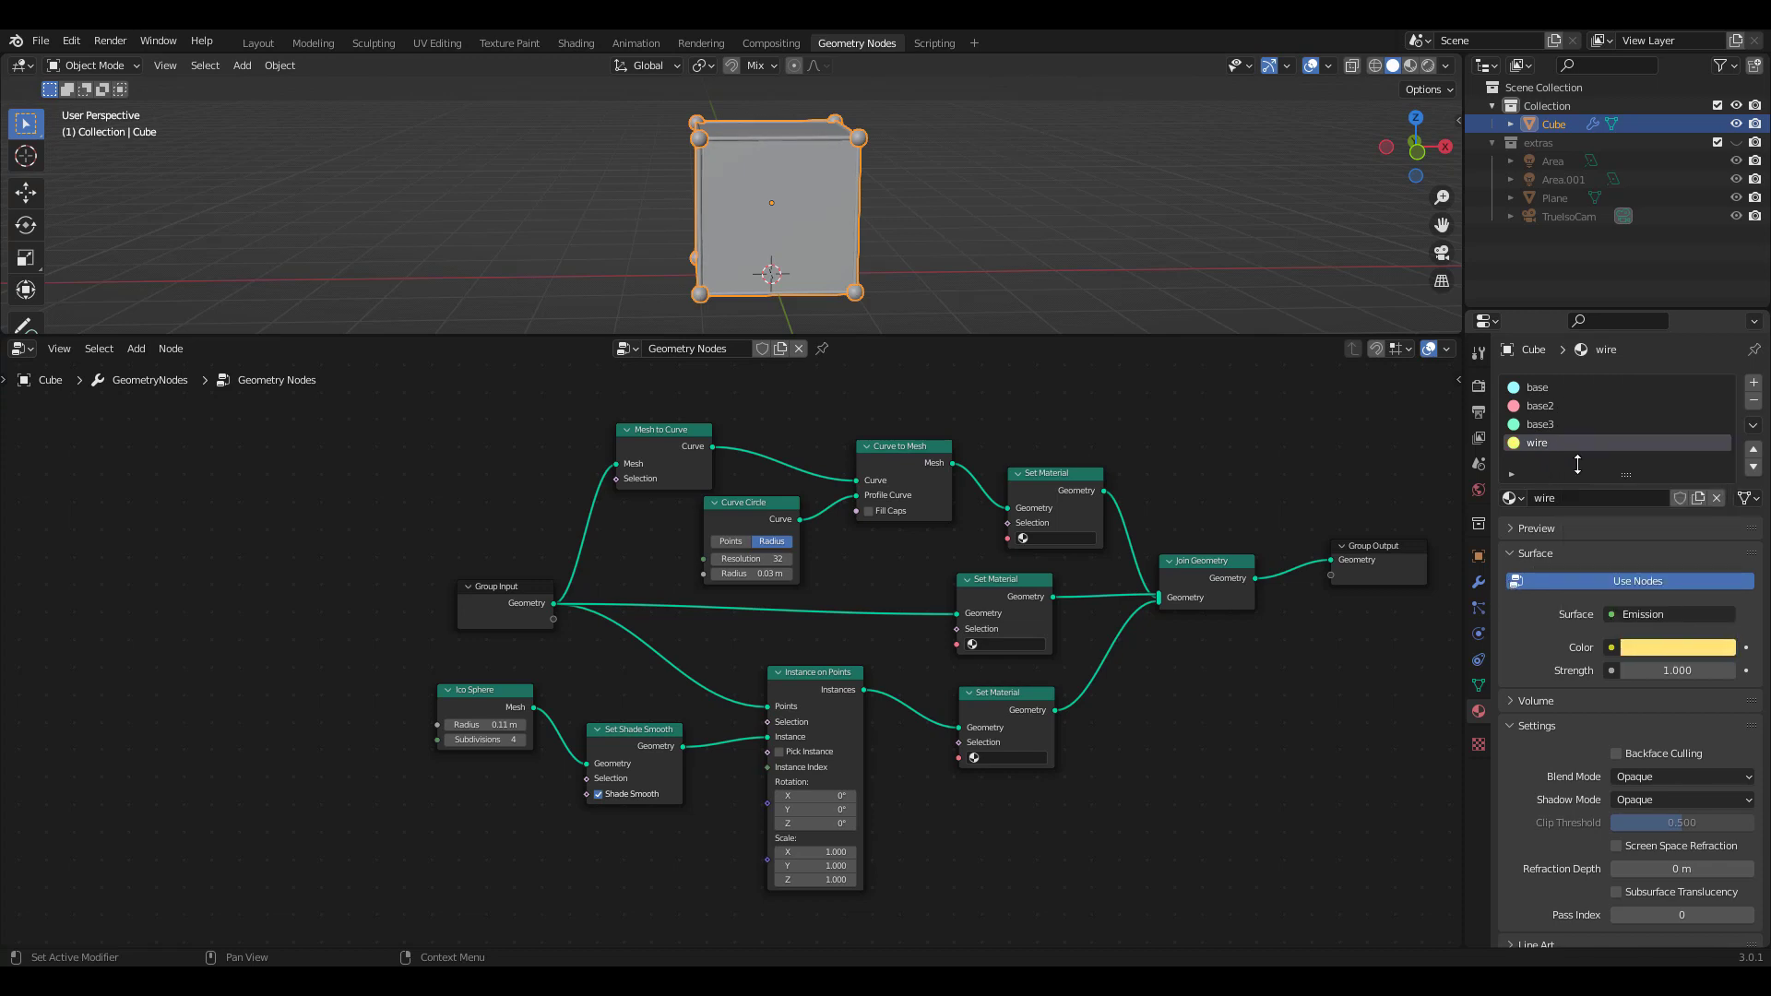
Step: Add a fifth slot with a copy of base named 'ico', deep-blue emission at strength 20
click(1753, 382)
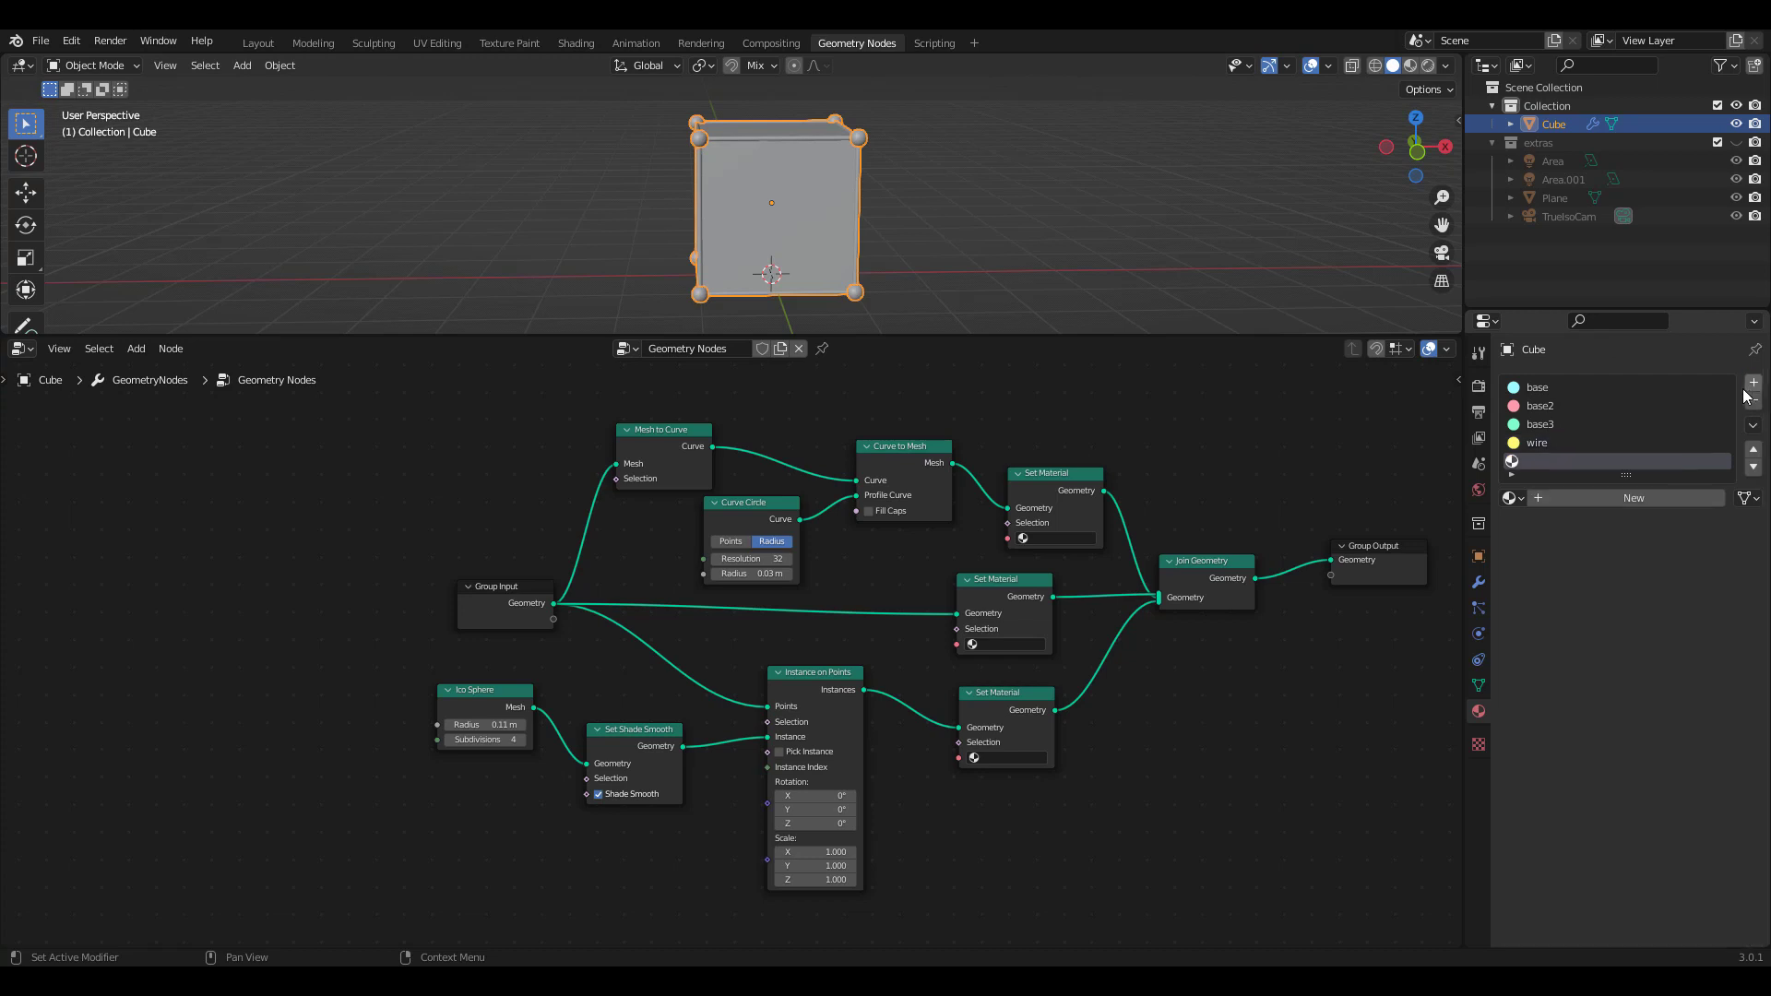
click(1513, 498)
click(1568, 518)
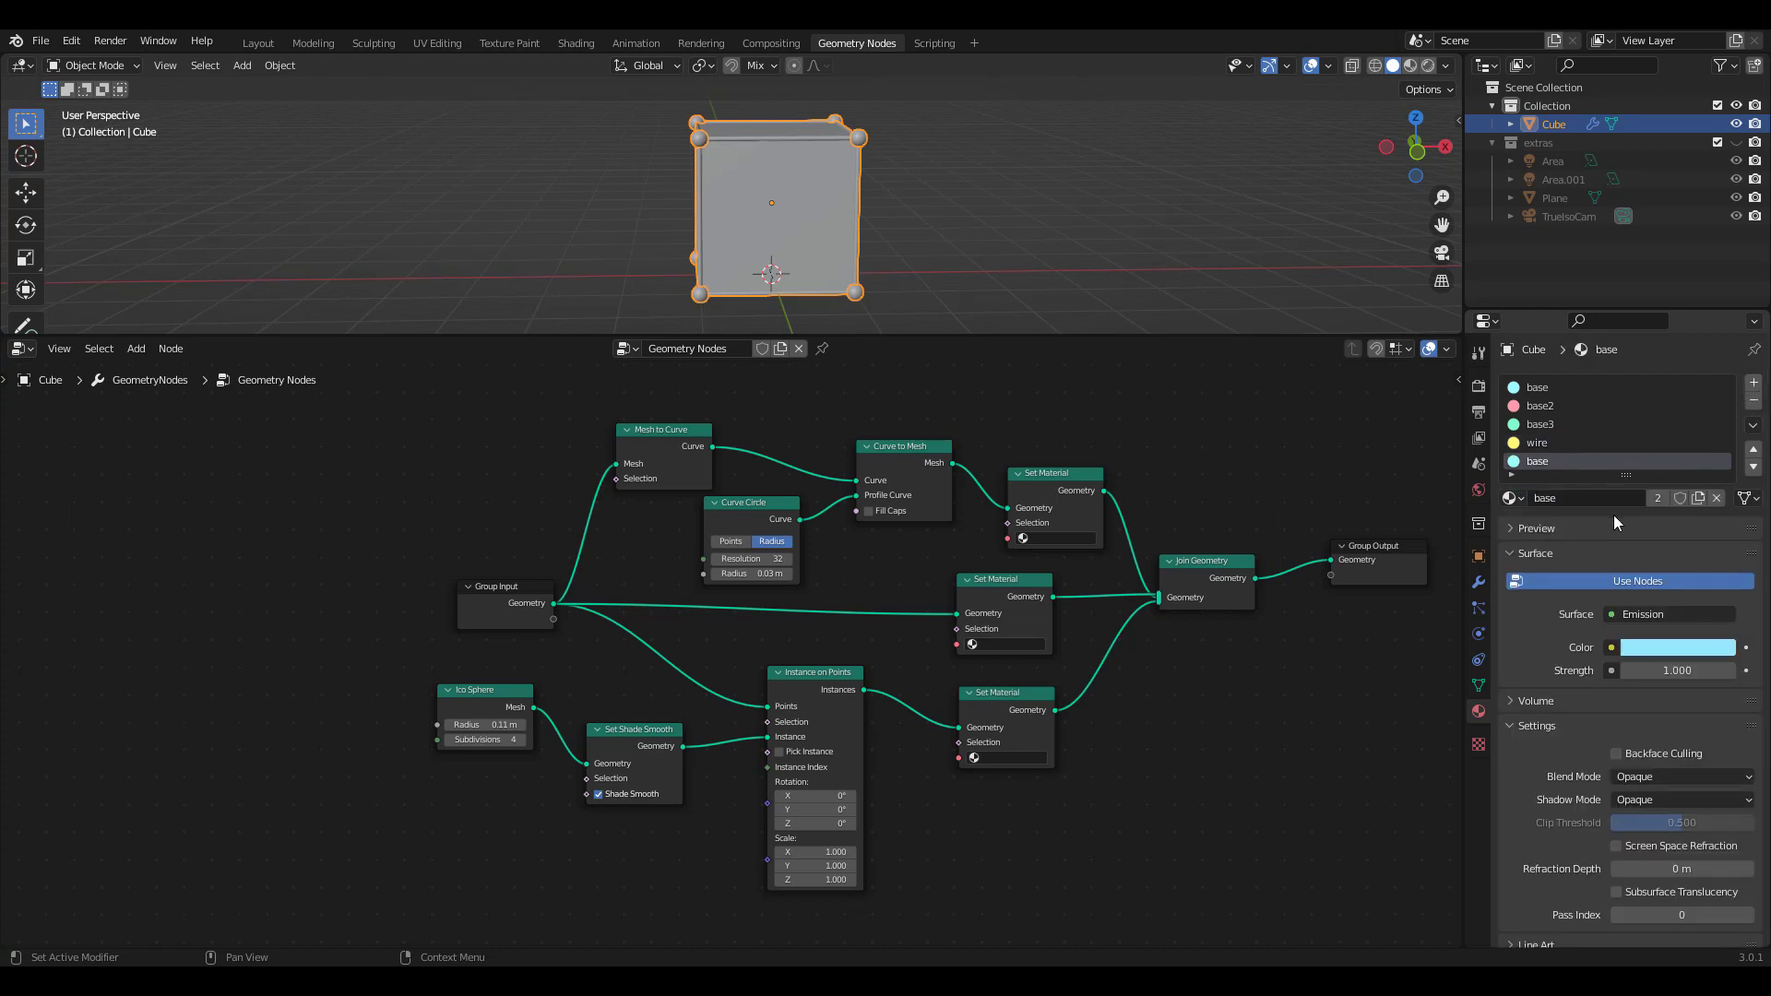
click(1698, 498)
drag(1549, 464, 1440, 464)
text(ico)
key(BackSpace)
key(BackSpace)
key(BackSpace)
key(BackSpace)
key(Return)
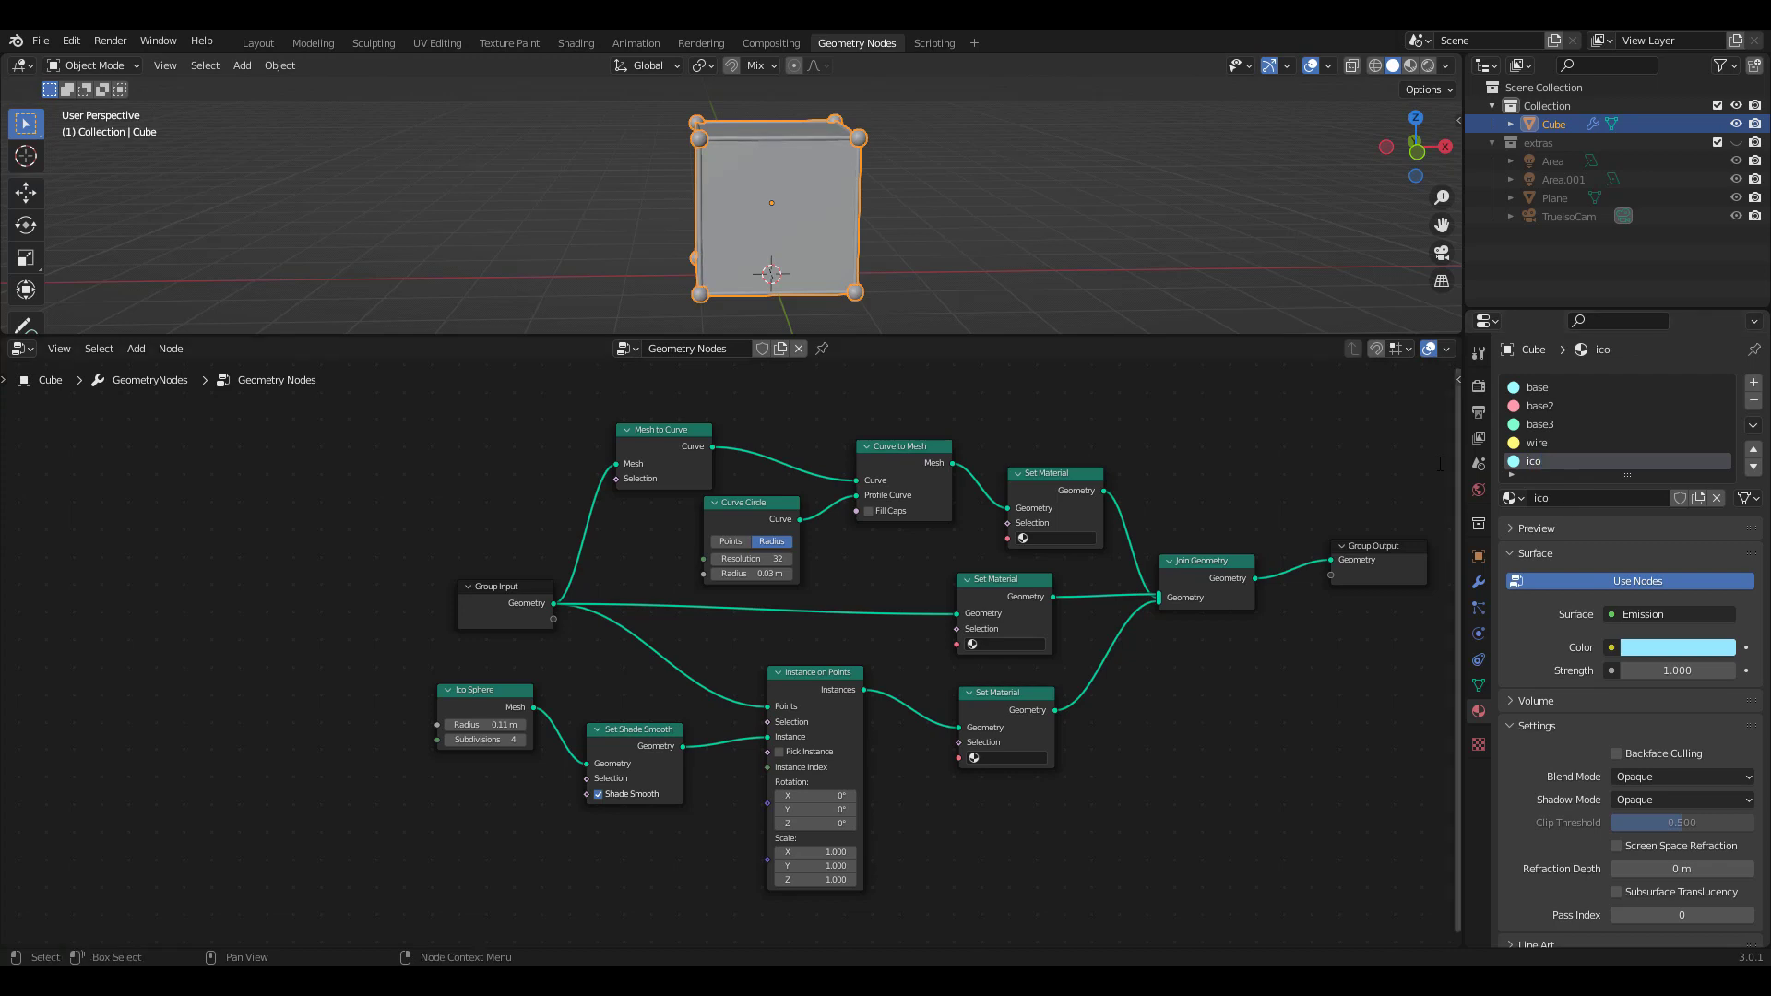
click(1669, 647)
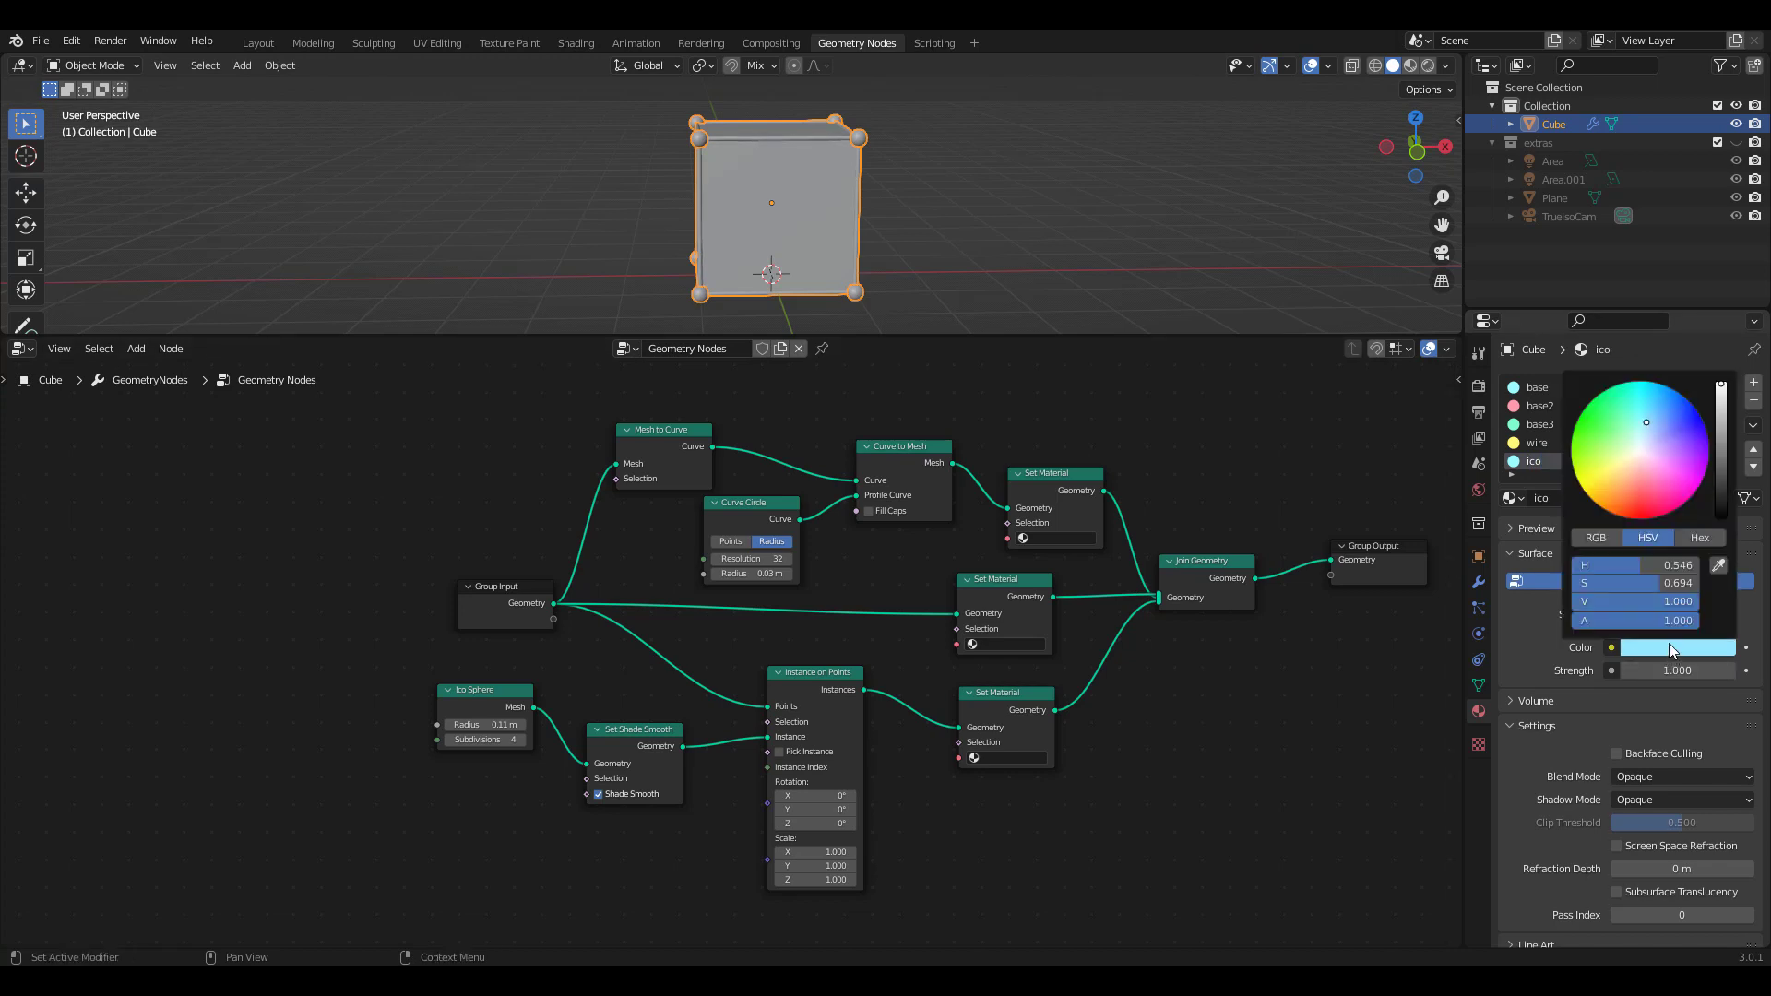
drag(1642, 425, 1688, 415)
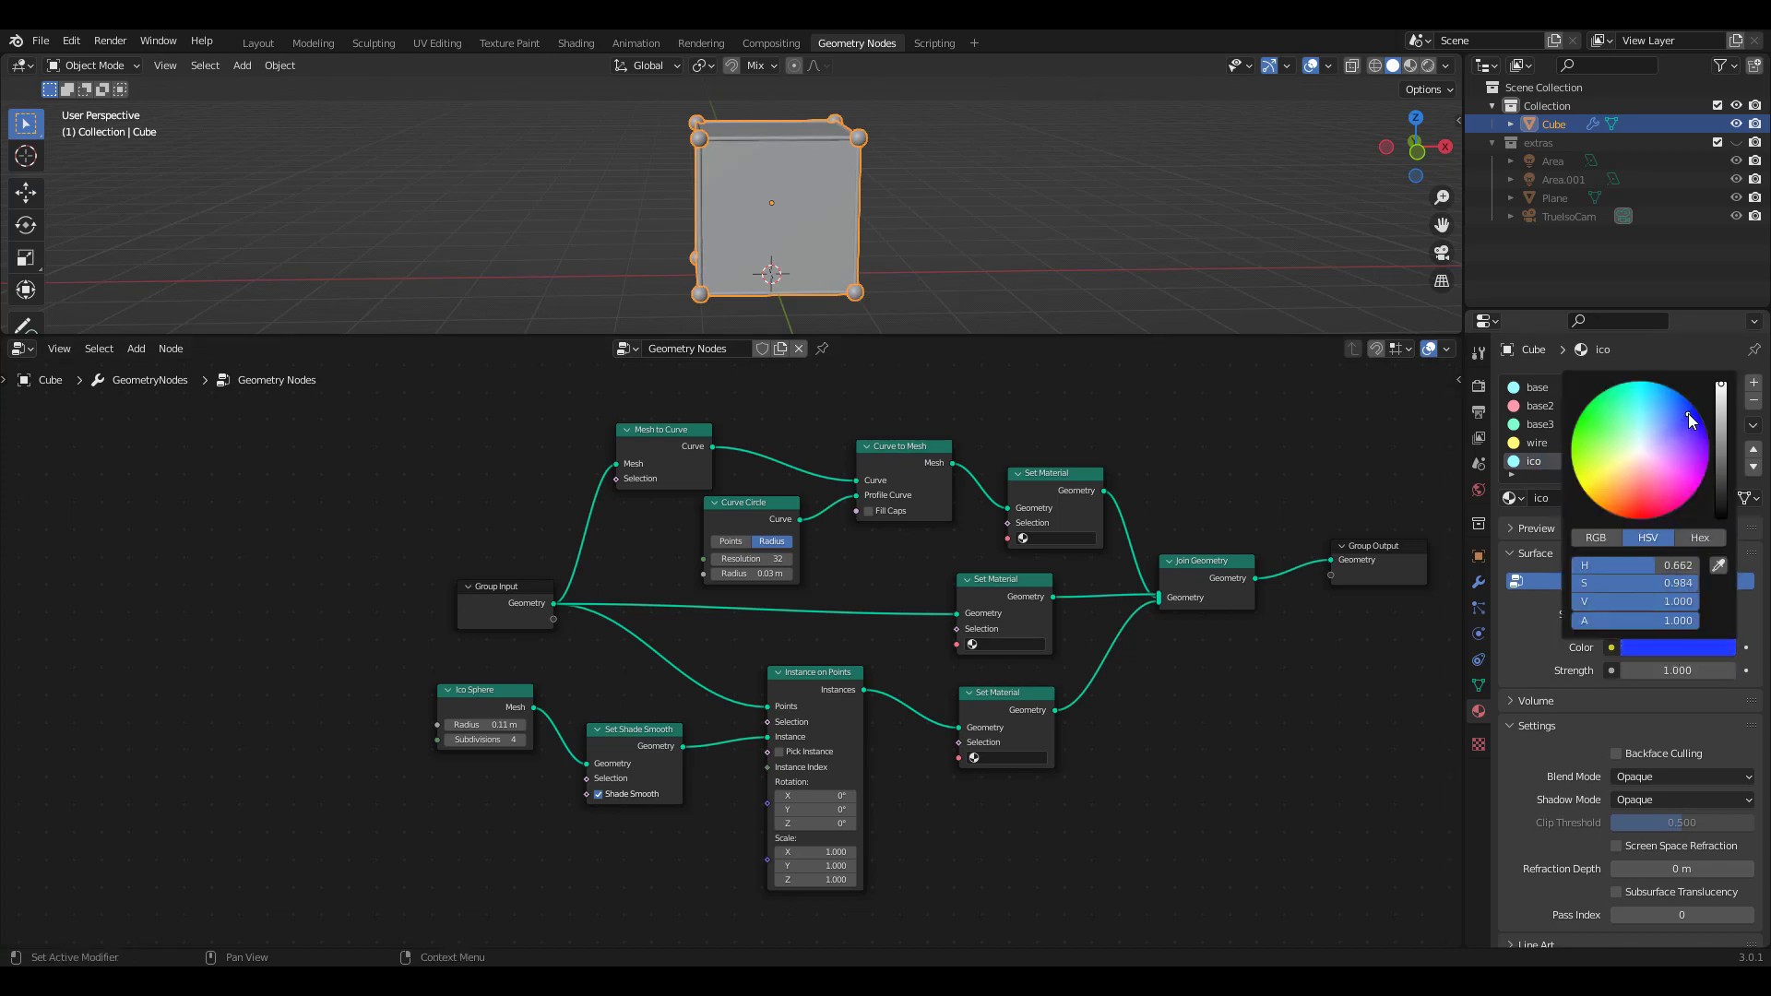
click(1693, 666)
text(20)
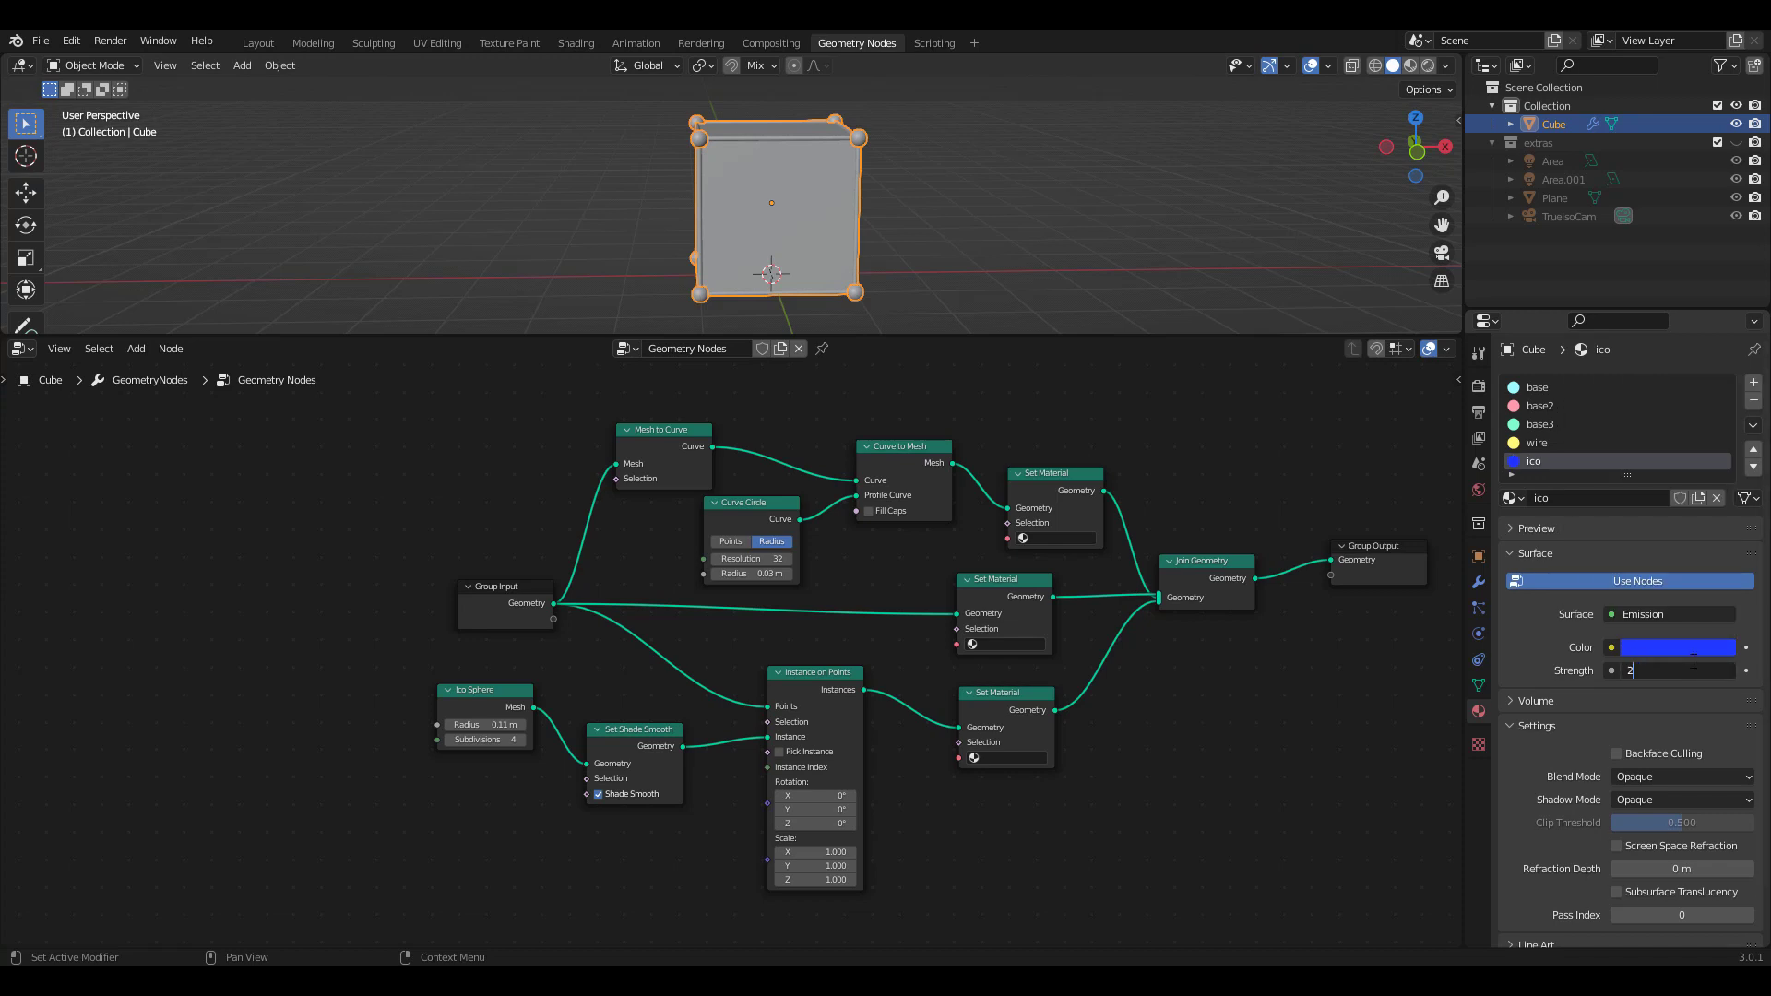
key(Return)
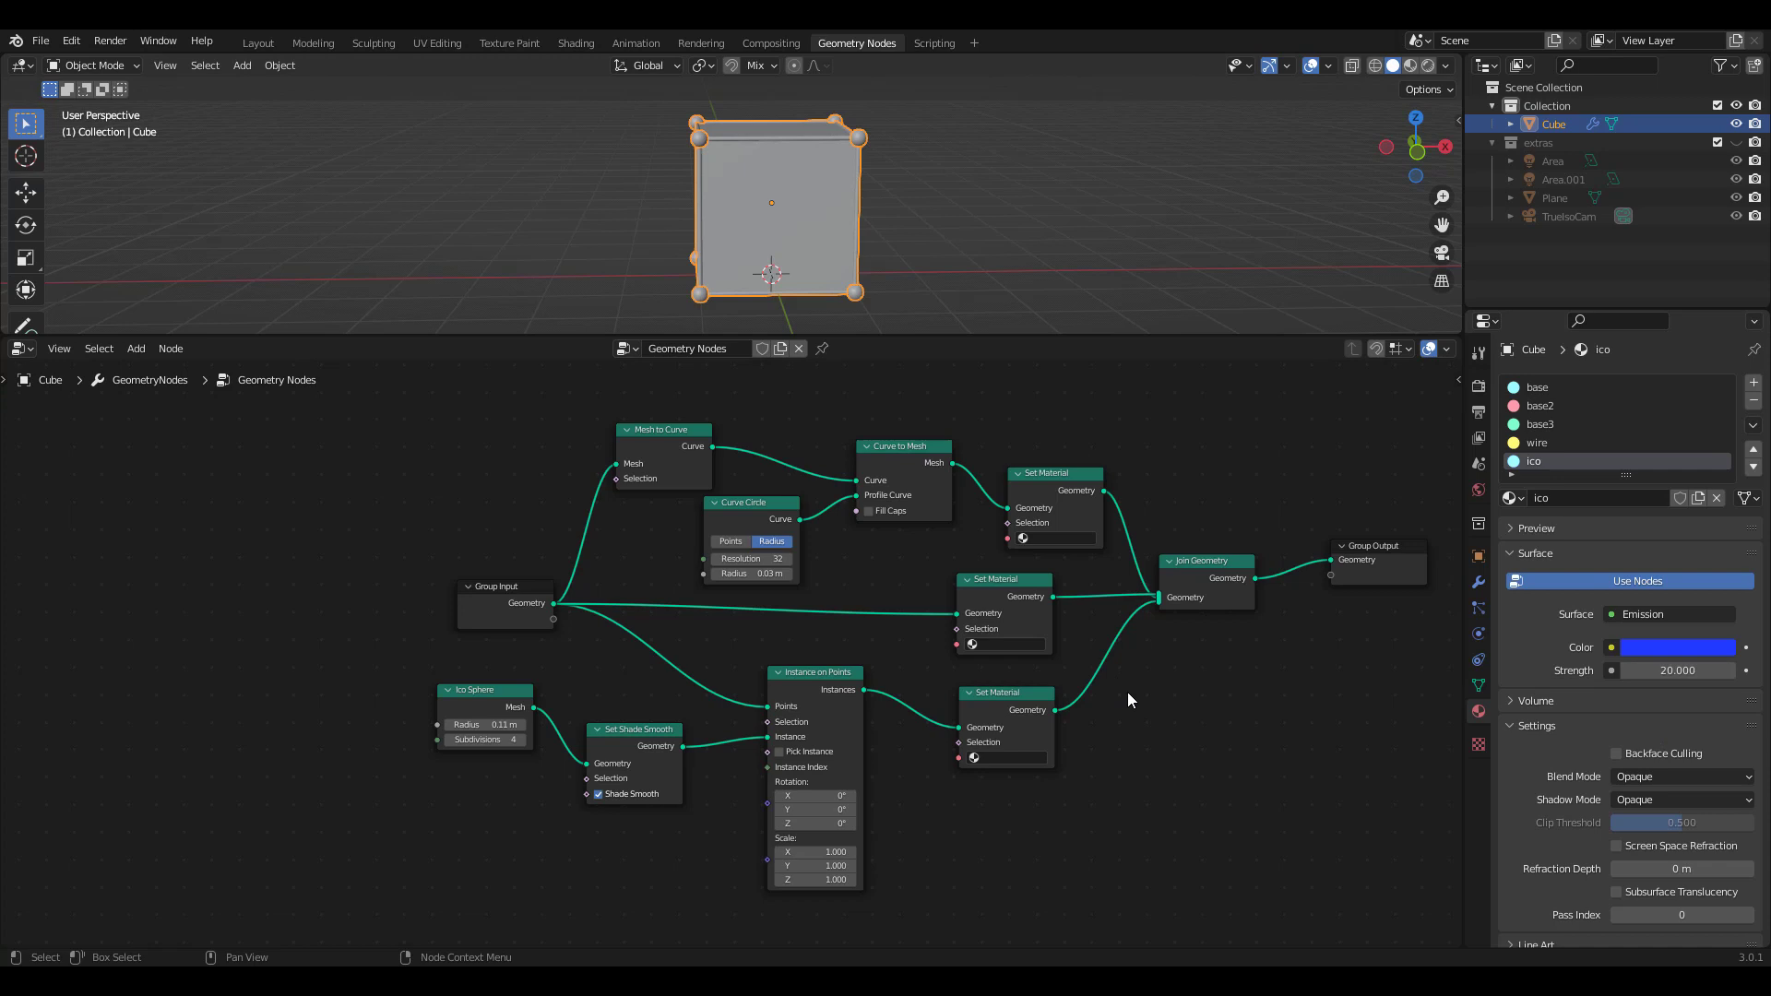
Step: Disconnect the HDR image and make the world colour black, then preview in Rendered shading
click(1479, 490)
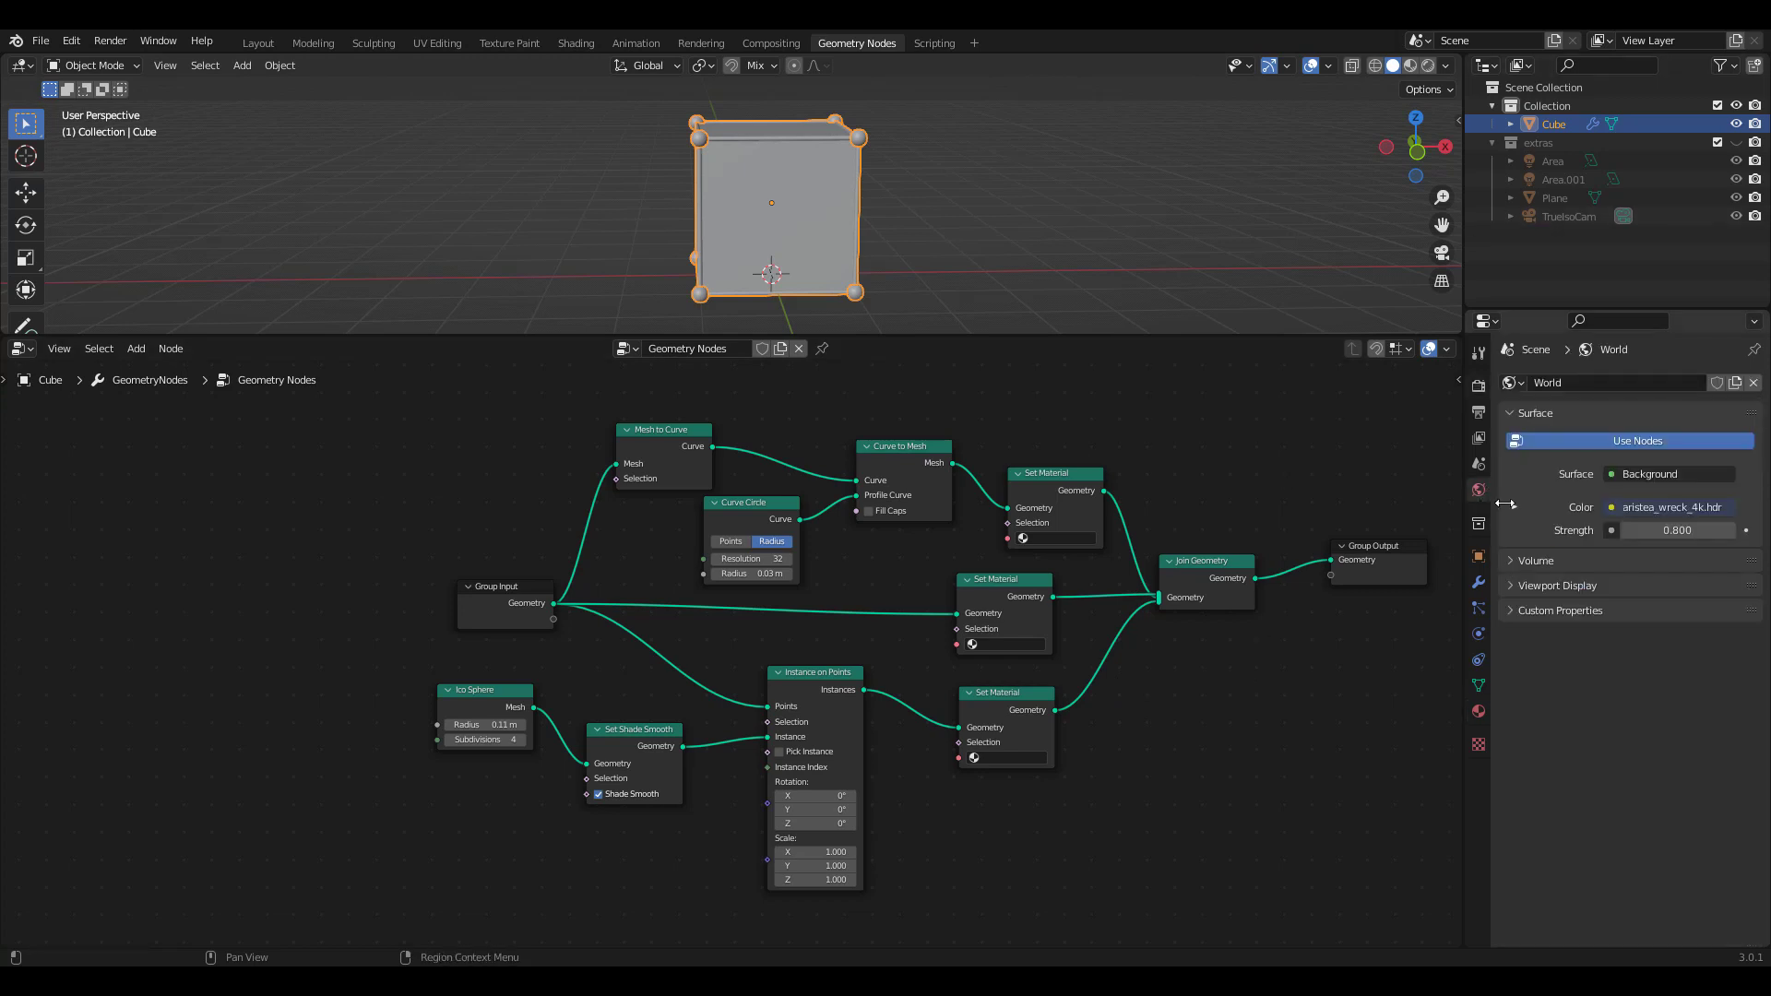
click(1711, 508)
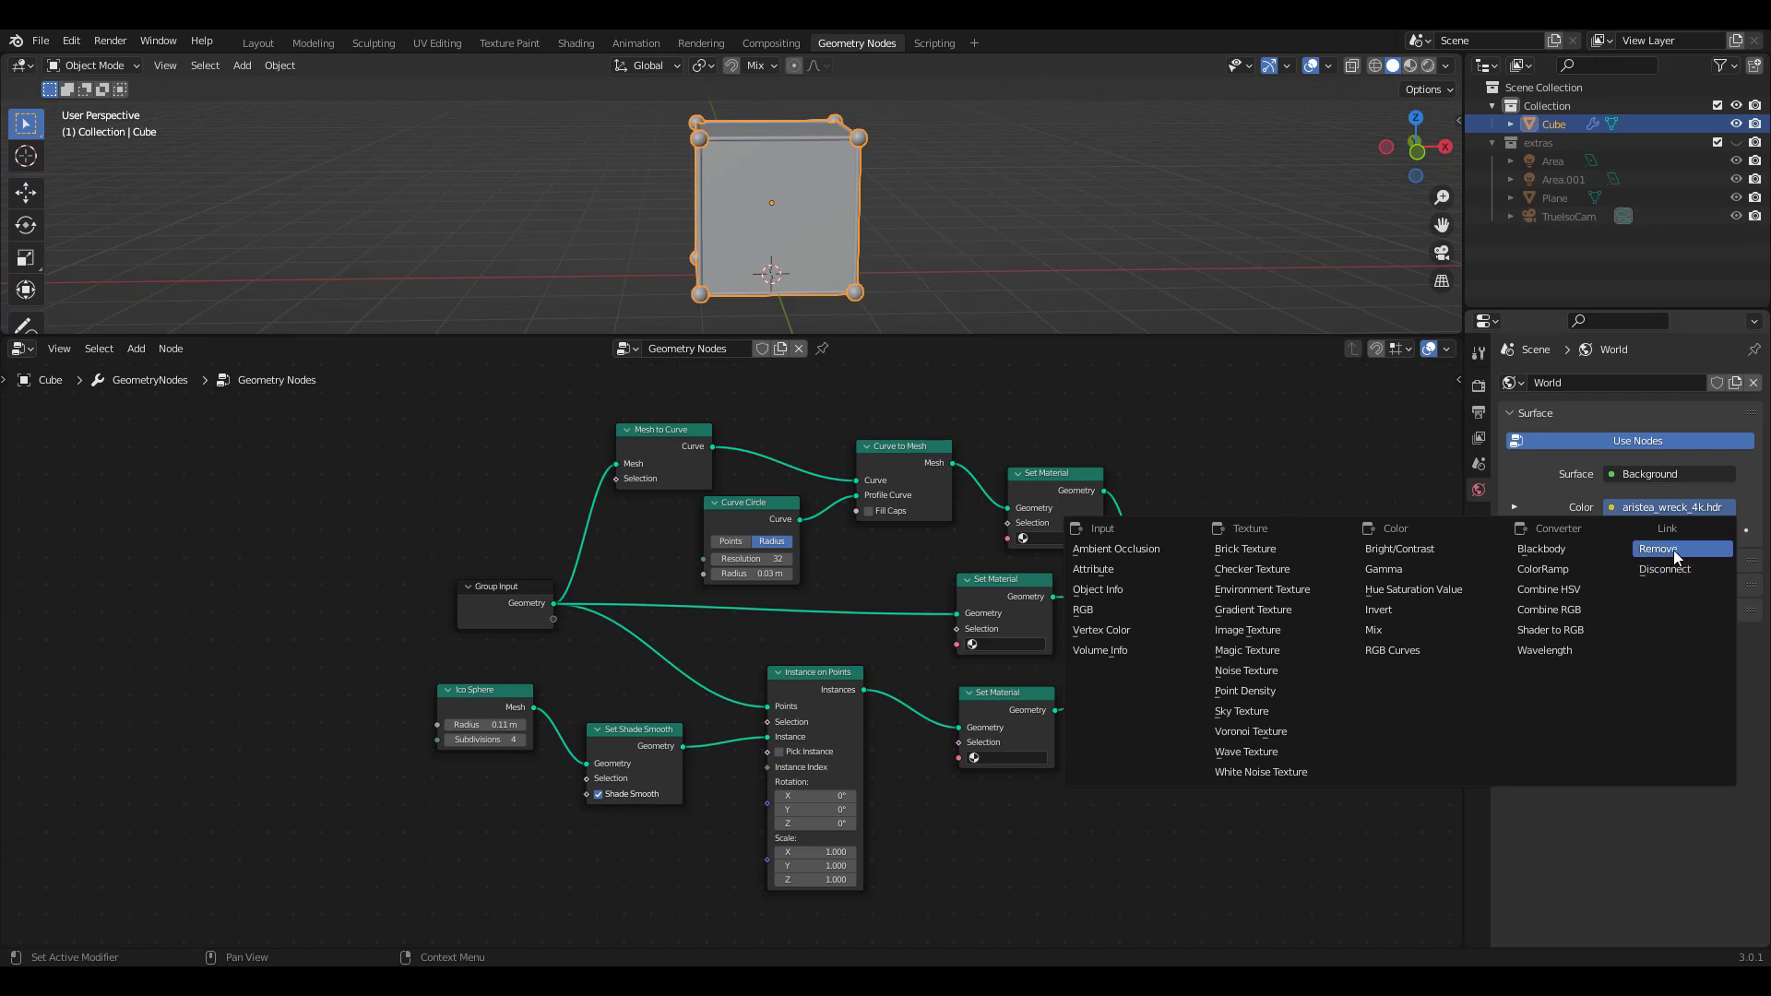
click(1724, 568)
click(1711, 507)
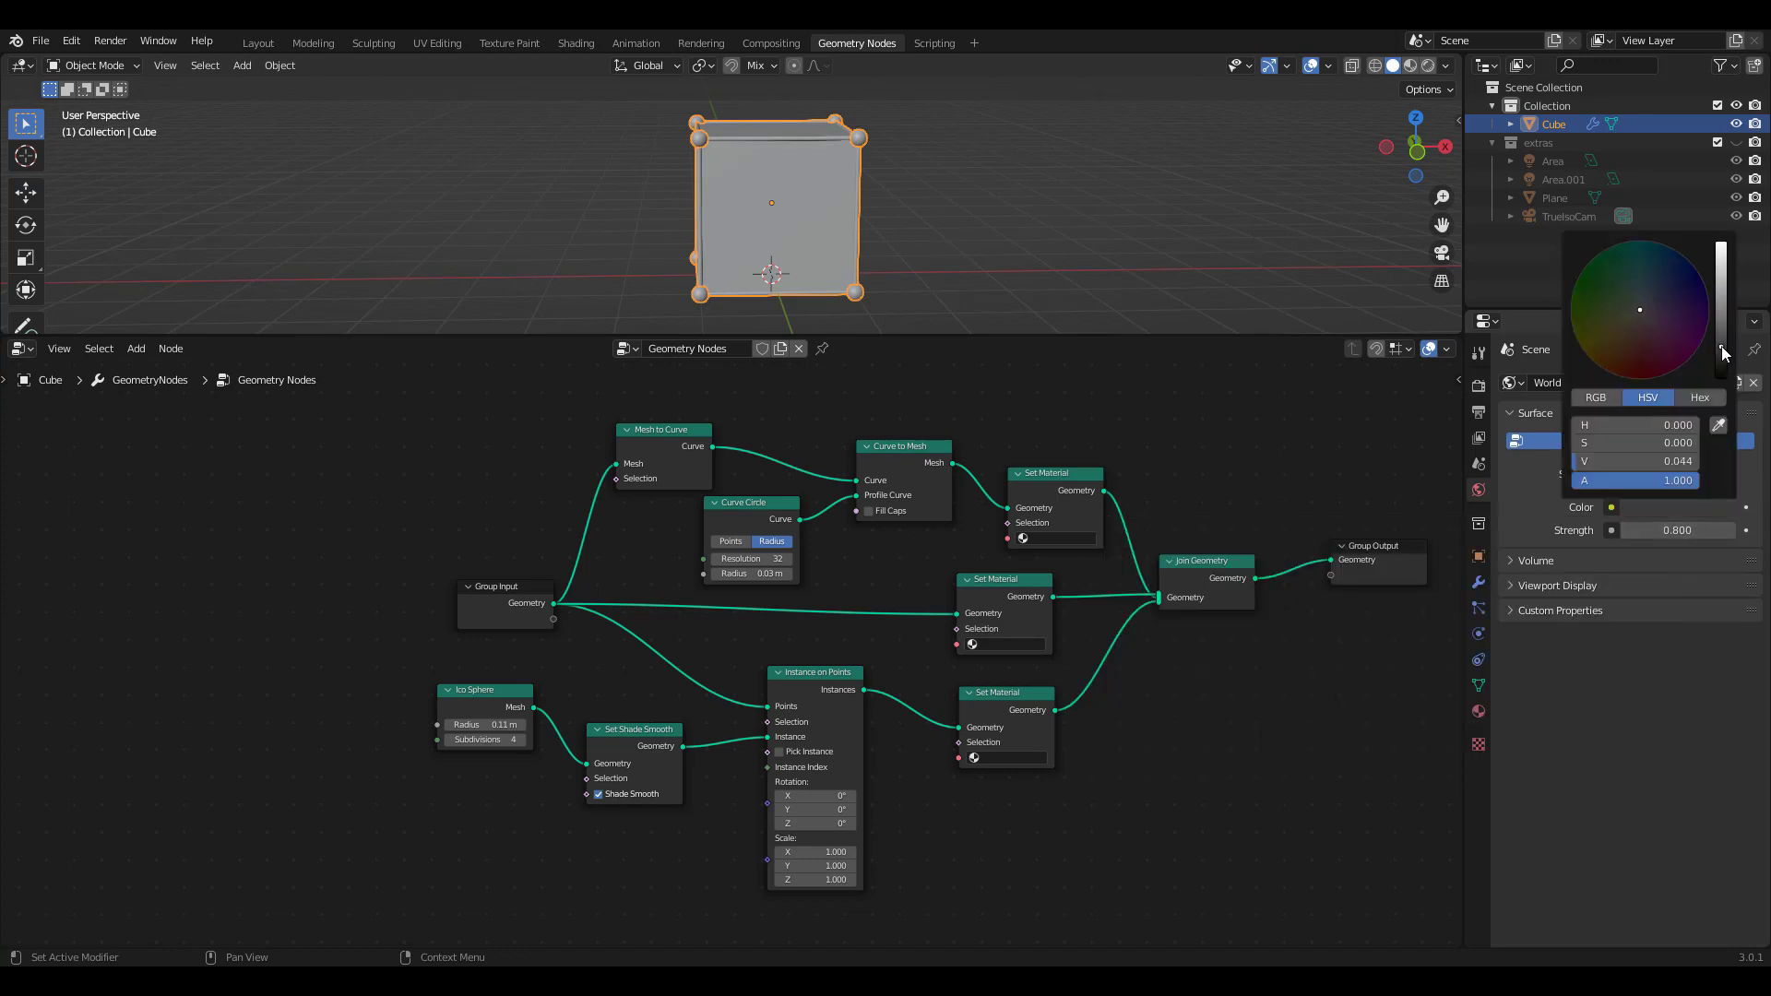
drag(1720, 346, 1721, 380)
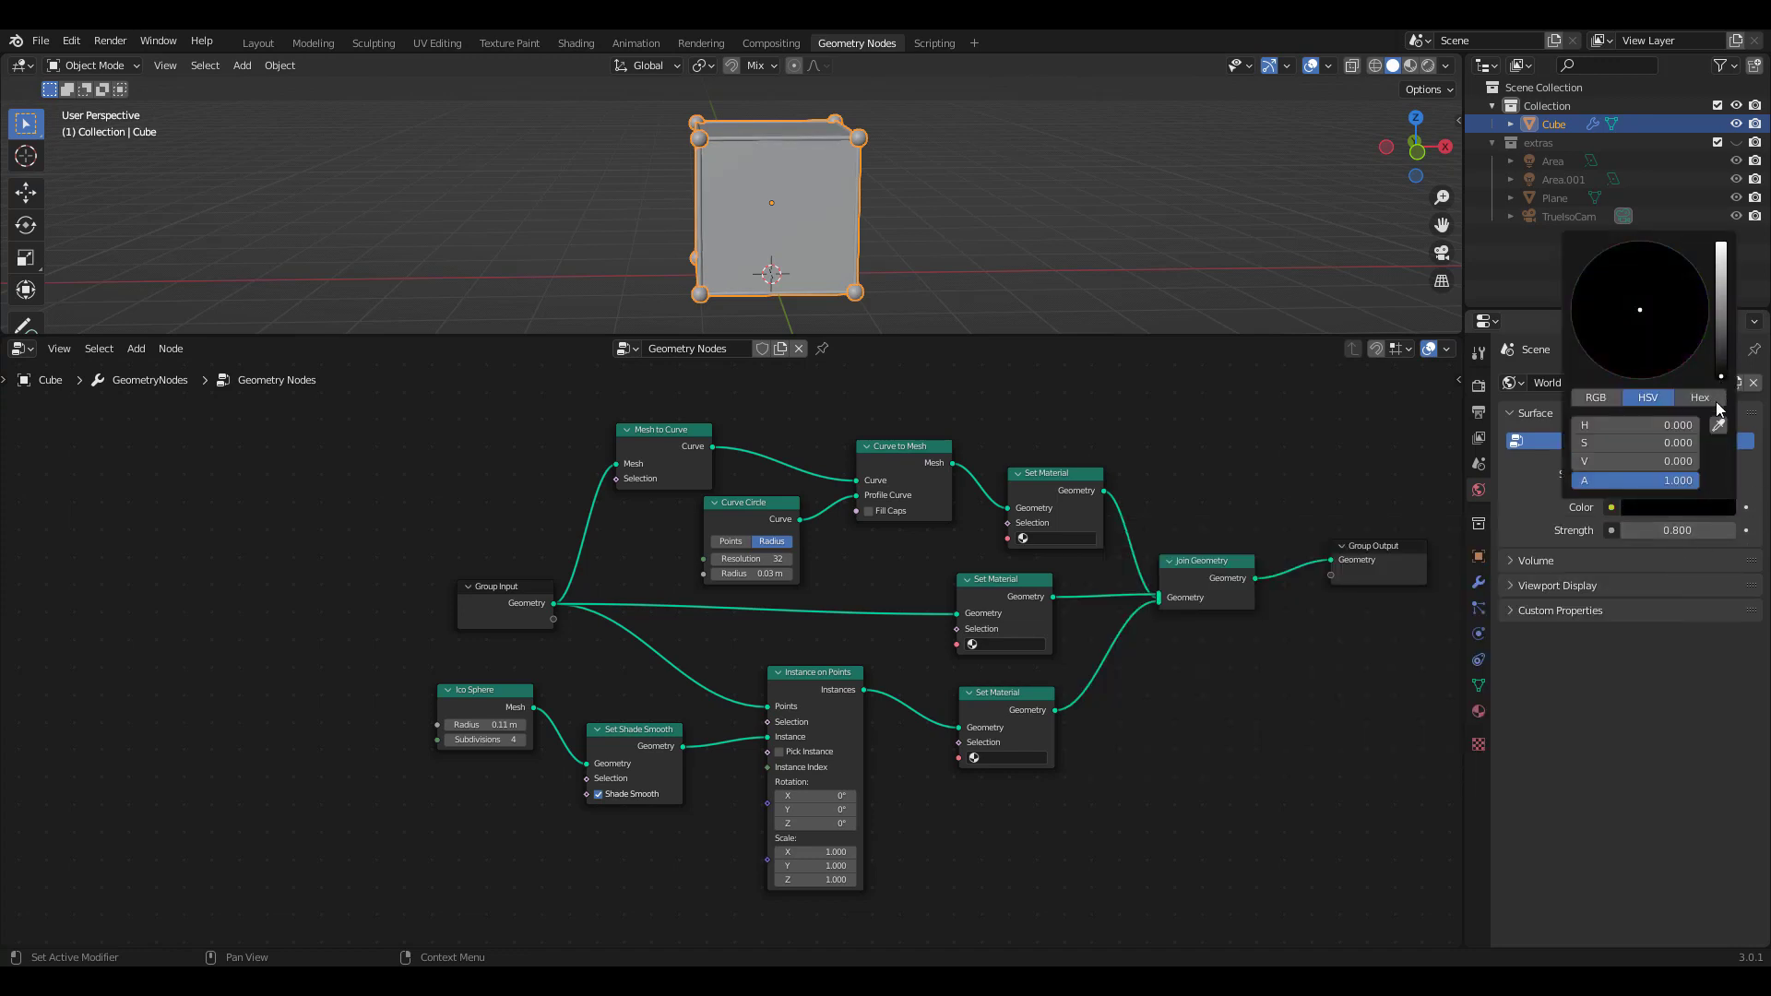
click(1431, 66)
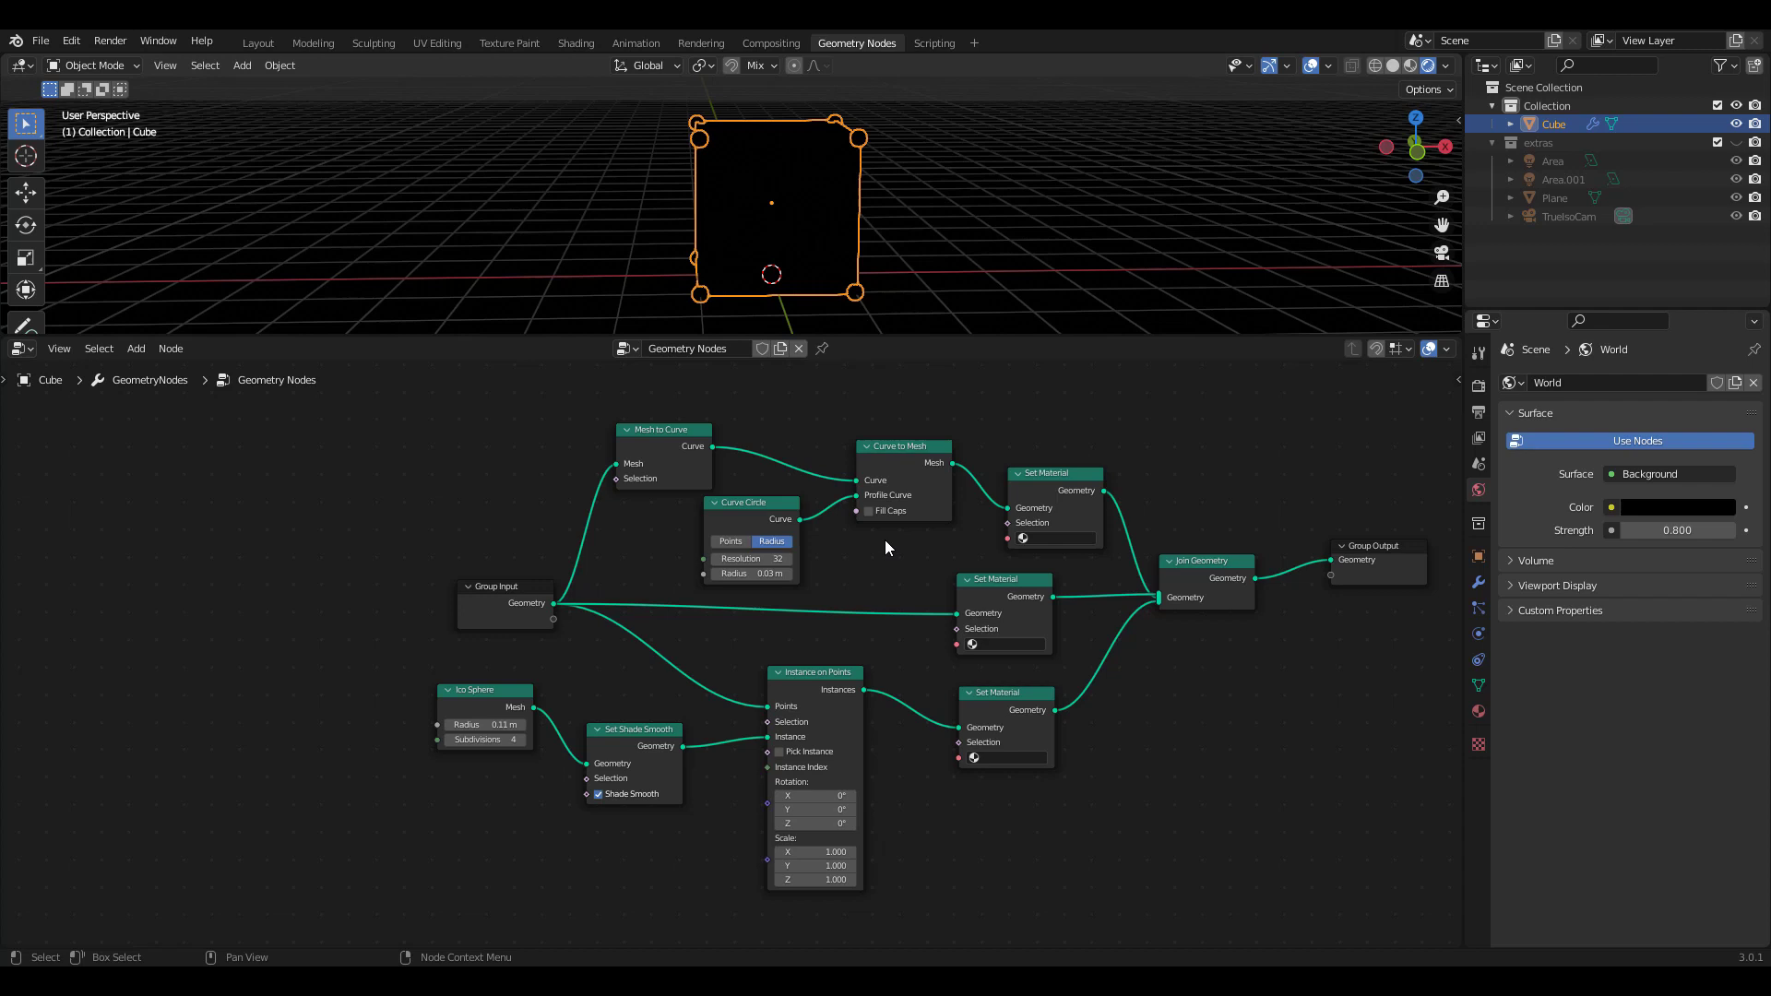
Step: Assign wire, base and ico to the upper, middle and lower Set Material nodes
click(1061, 538)
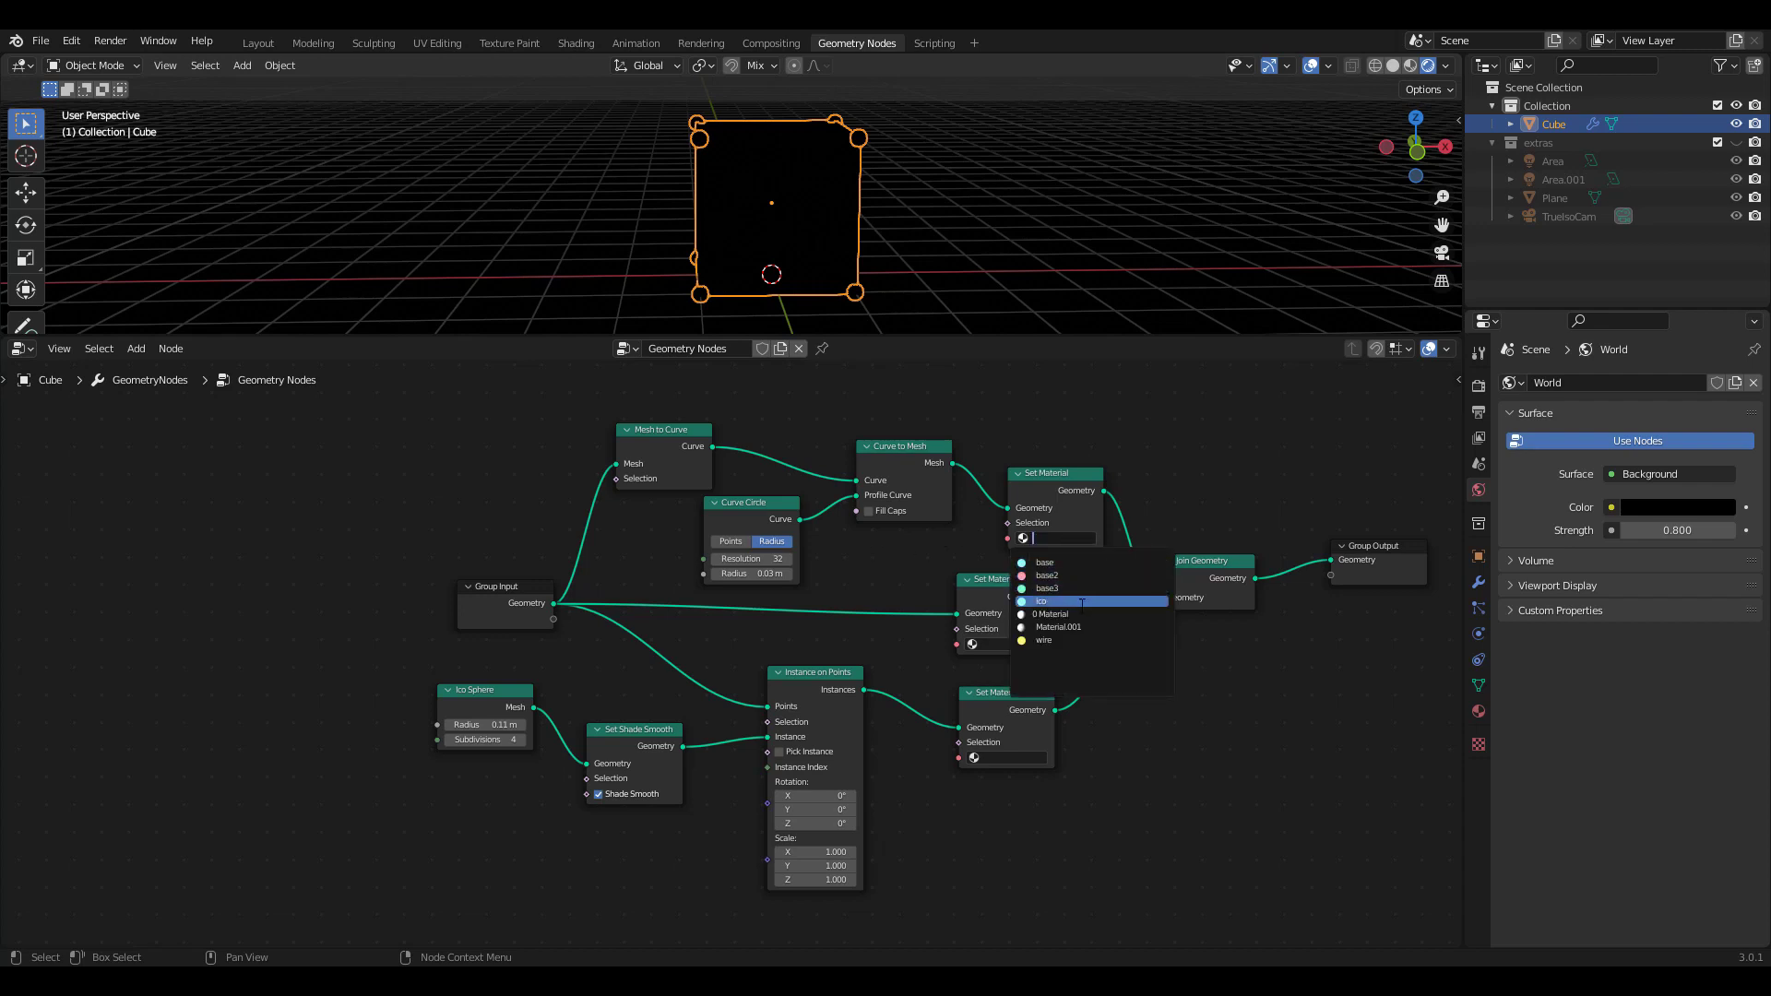
click(1072, 640)
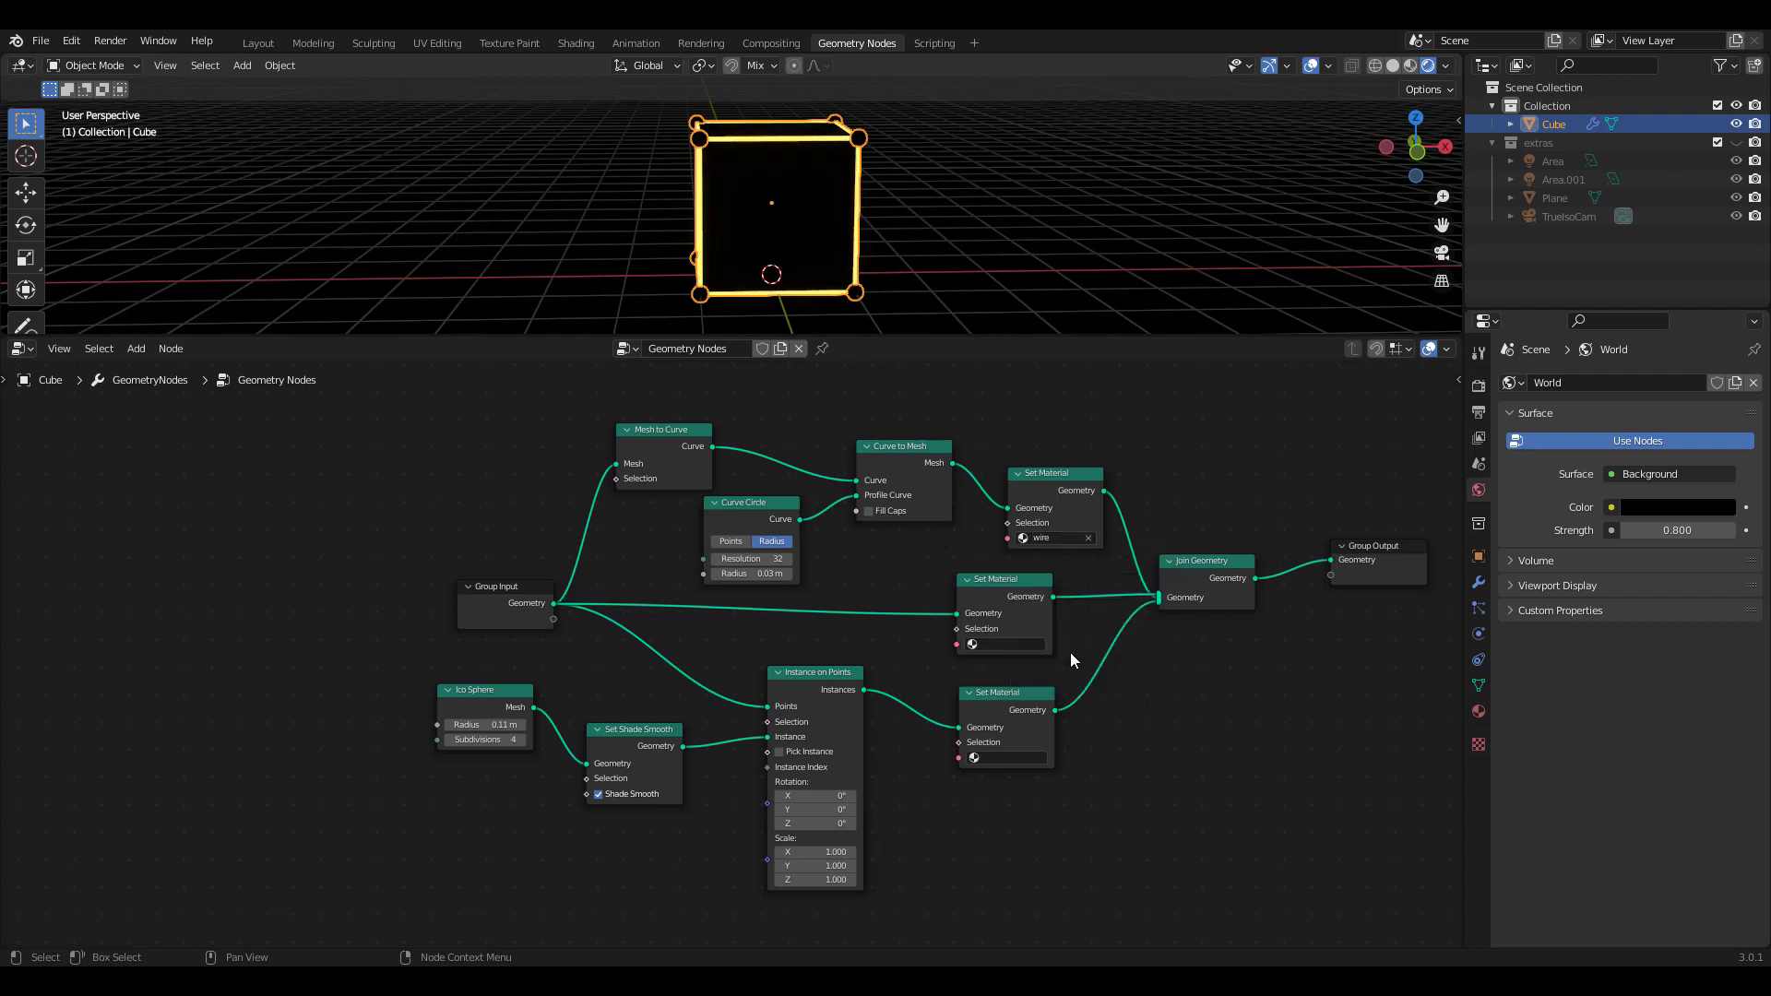
click(997, 644)
click(1014, 673)
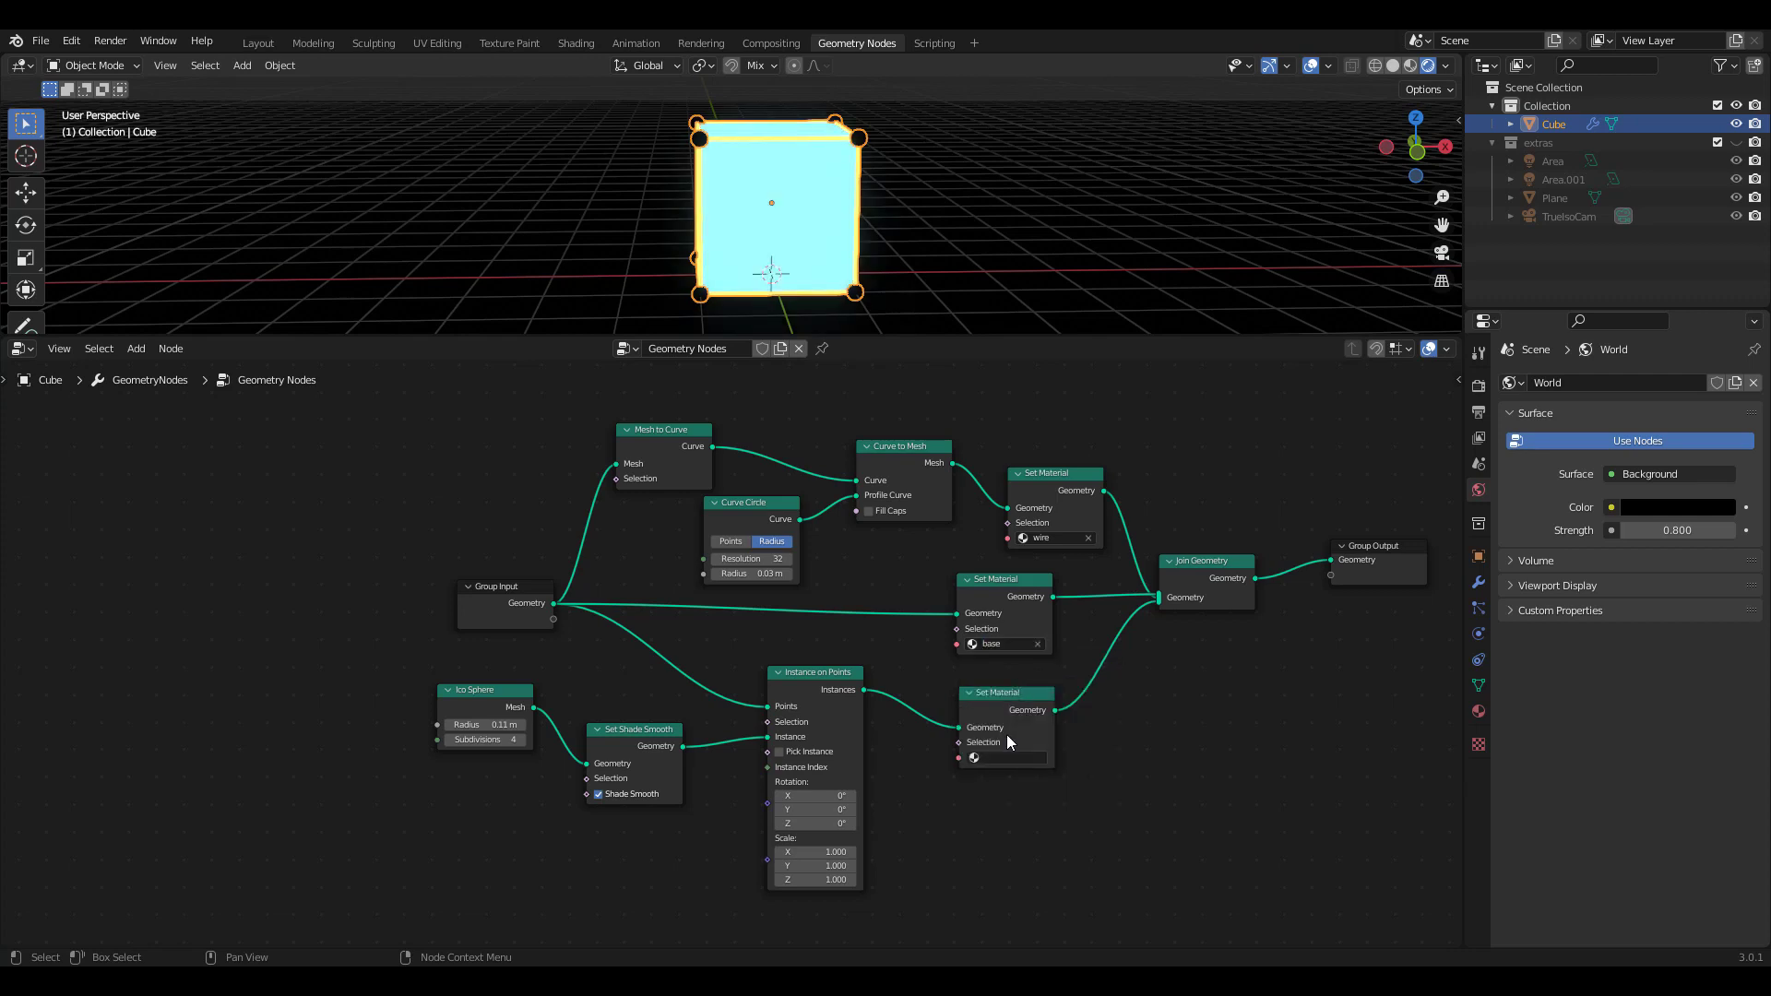
click(1002, 760)
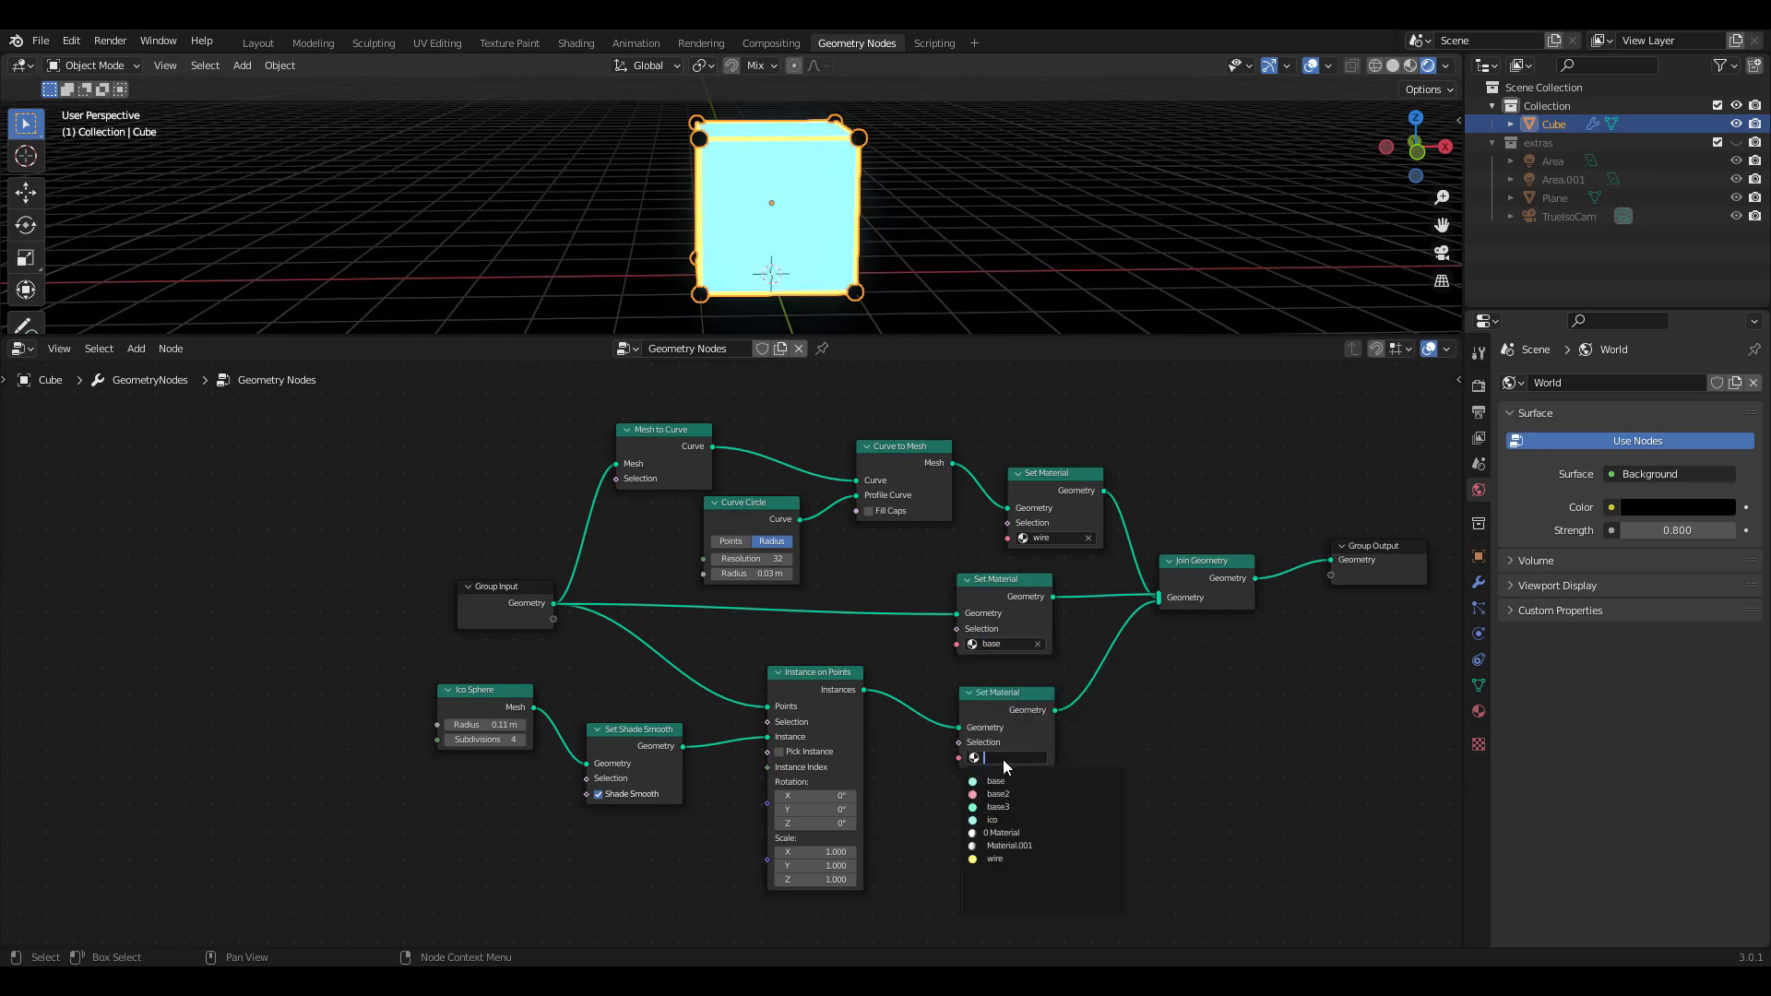
click(1005, 820)
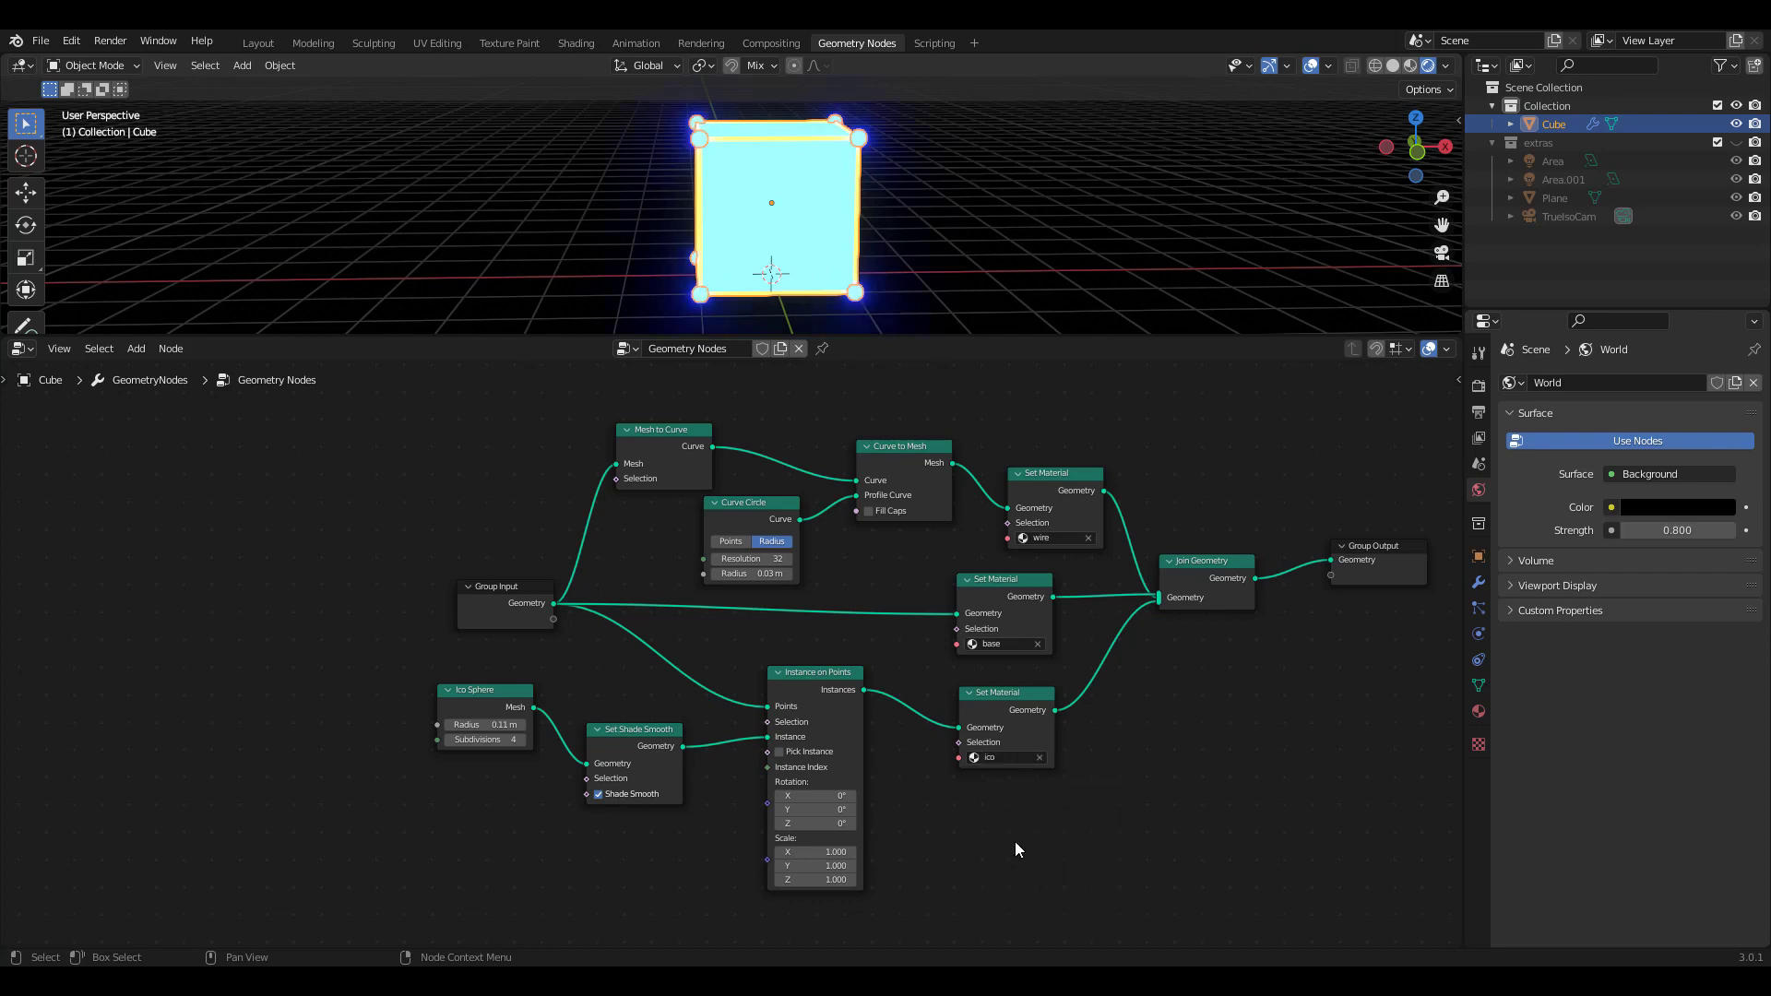
middle_drag(915, 207, 843, 289)
drag(866, 333, 866, 375)
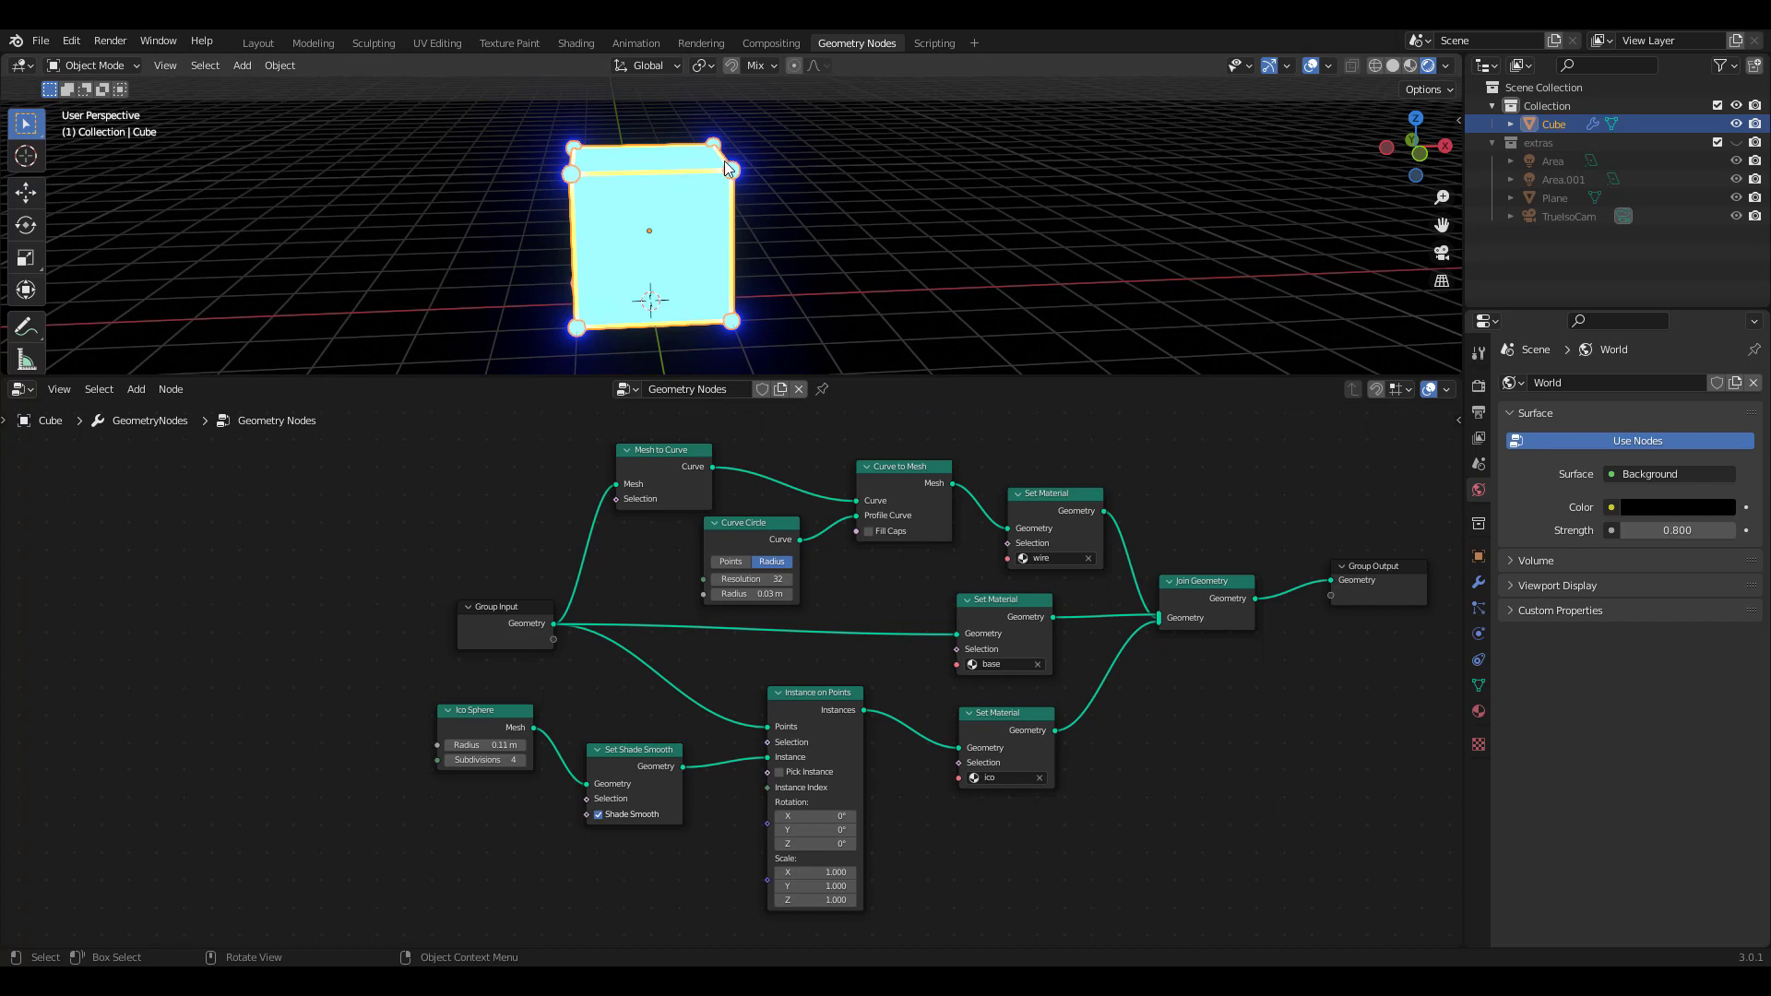
Step: Duplicate the cube with Shift+D and slide the copy along X beside the original
key(shift+d)
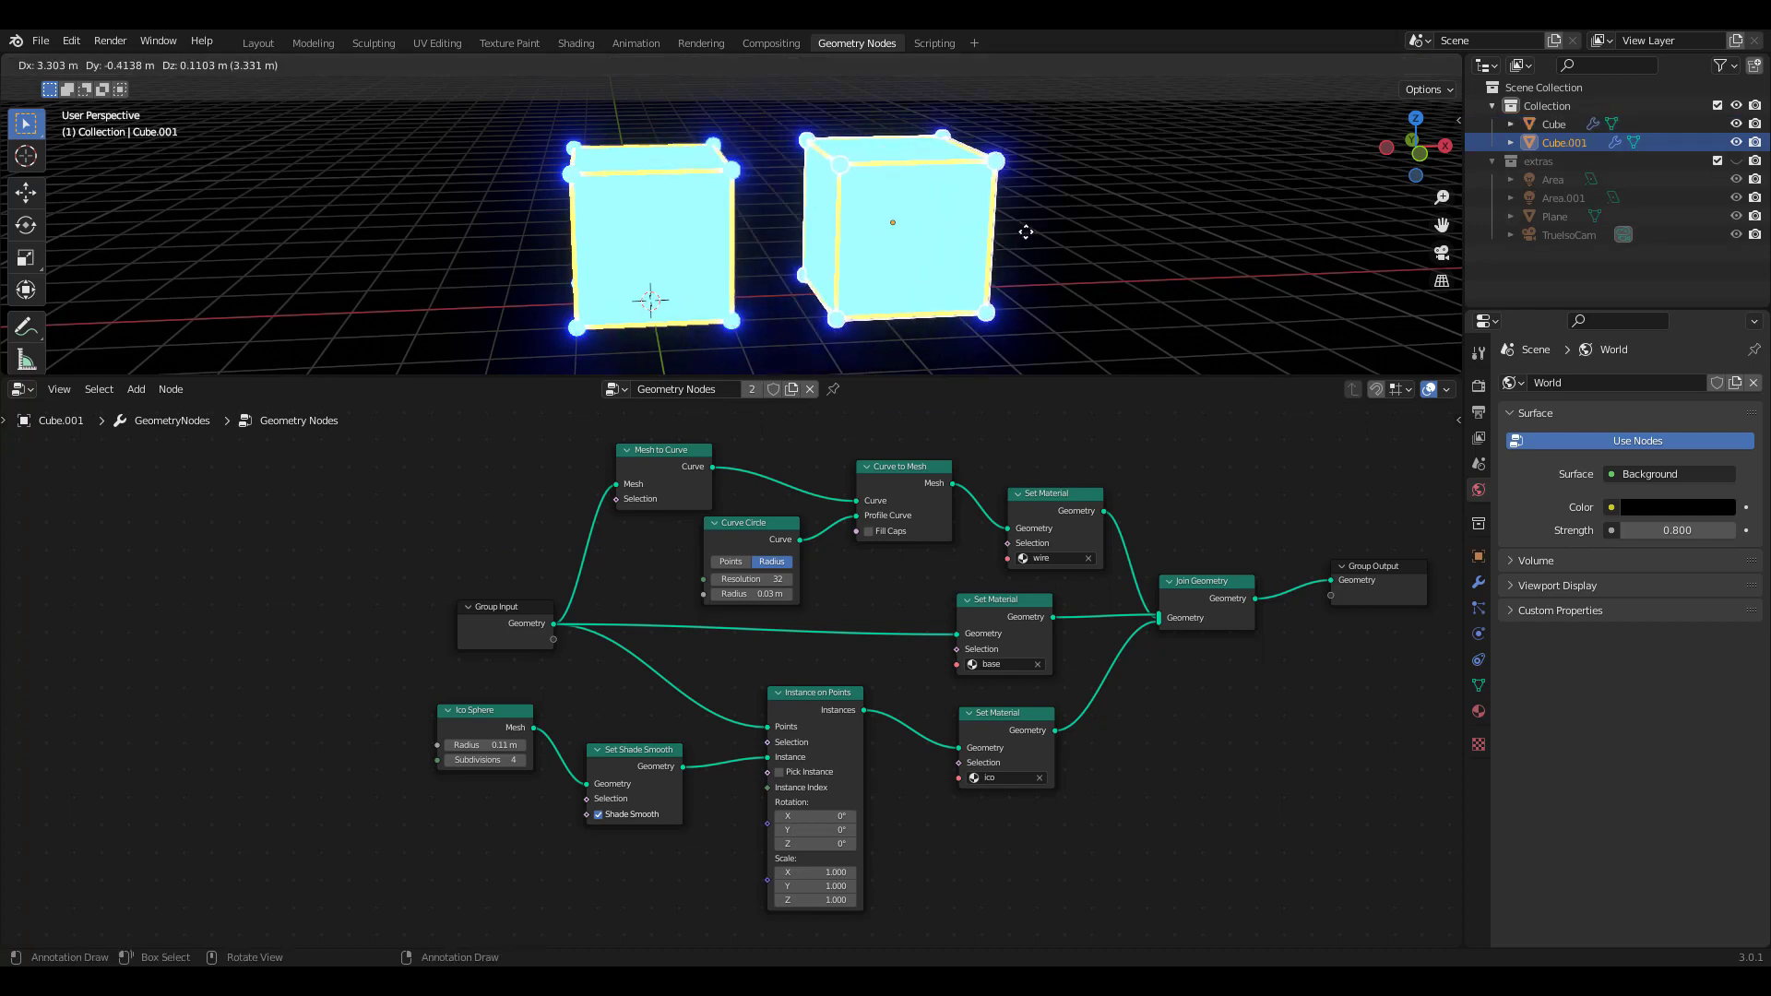
key(x)
click(1046, 242)
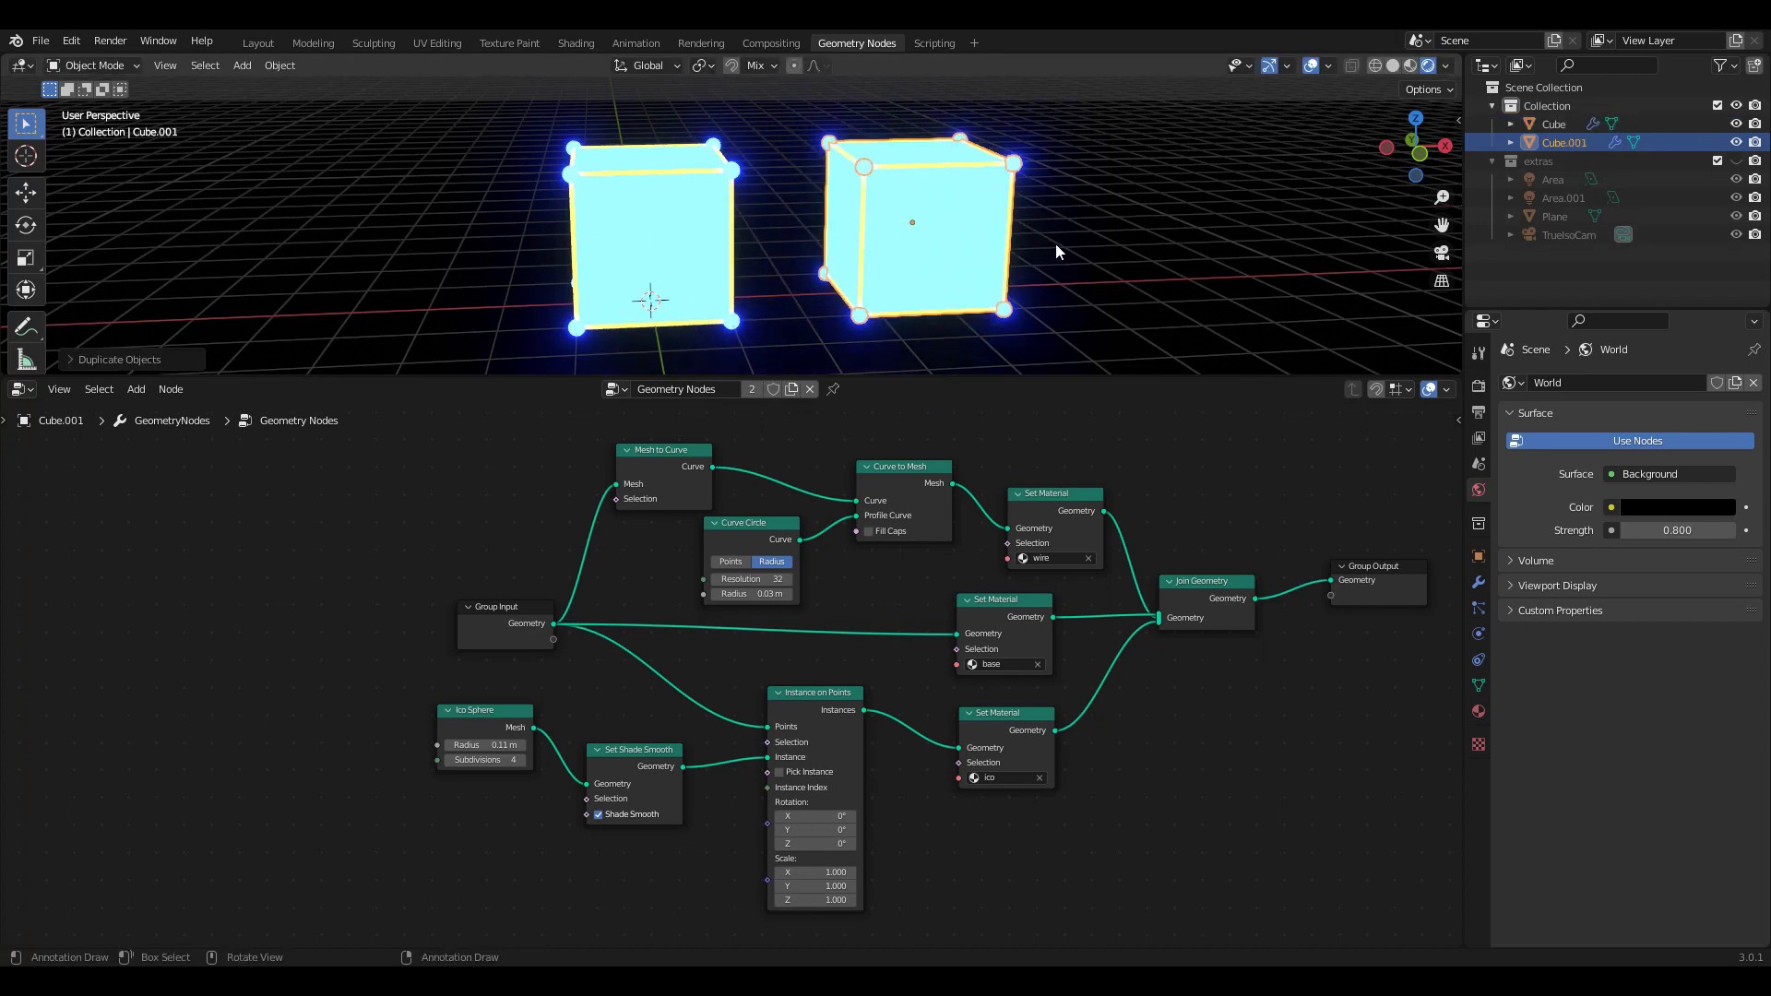
middle_drag(1055, 243, 1021, 251)
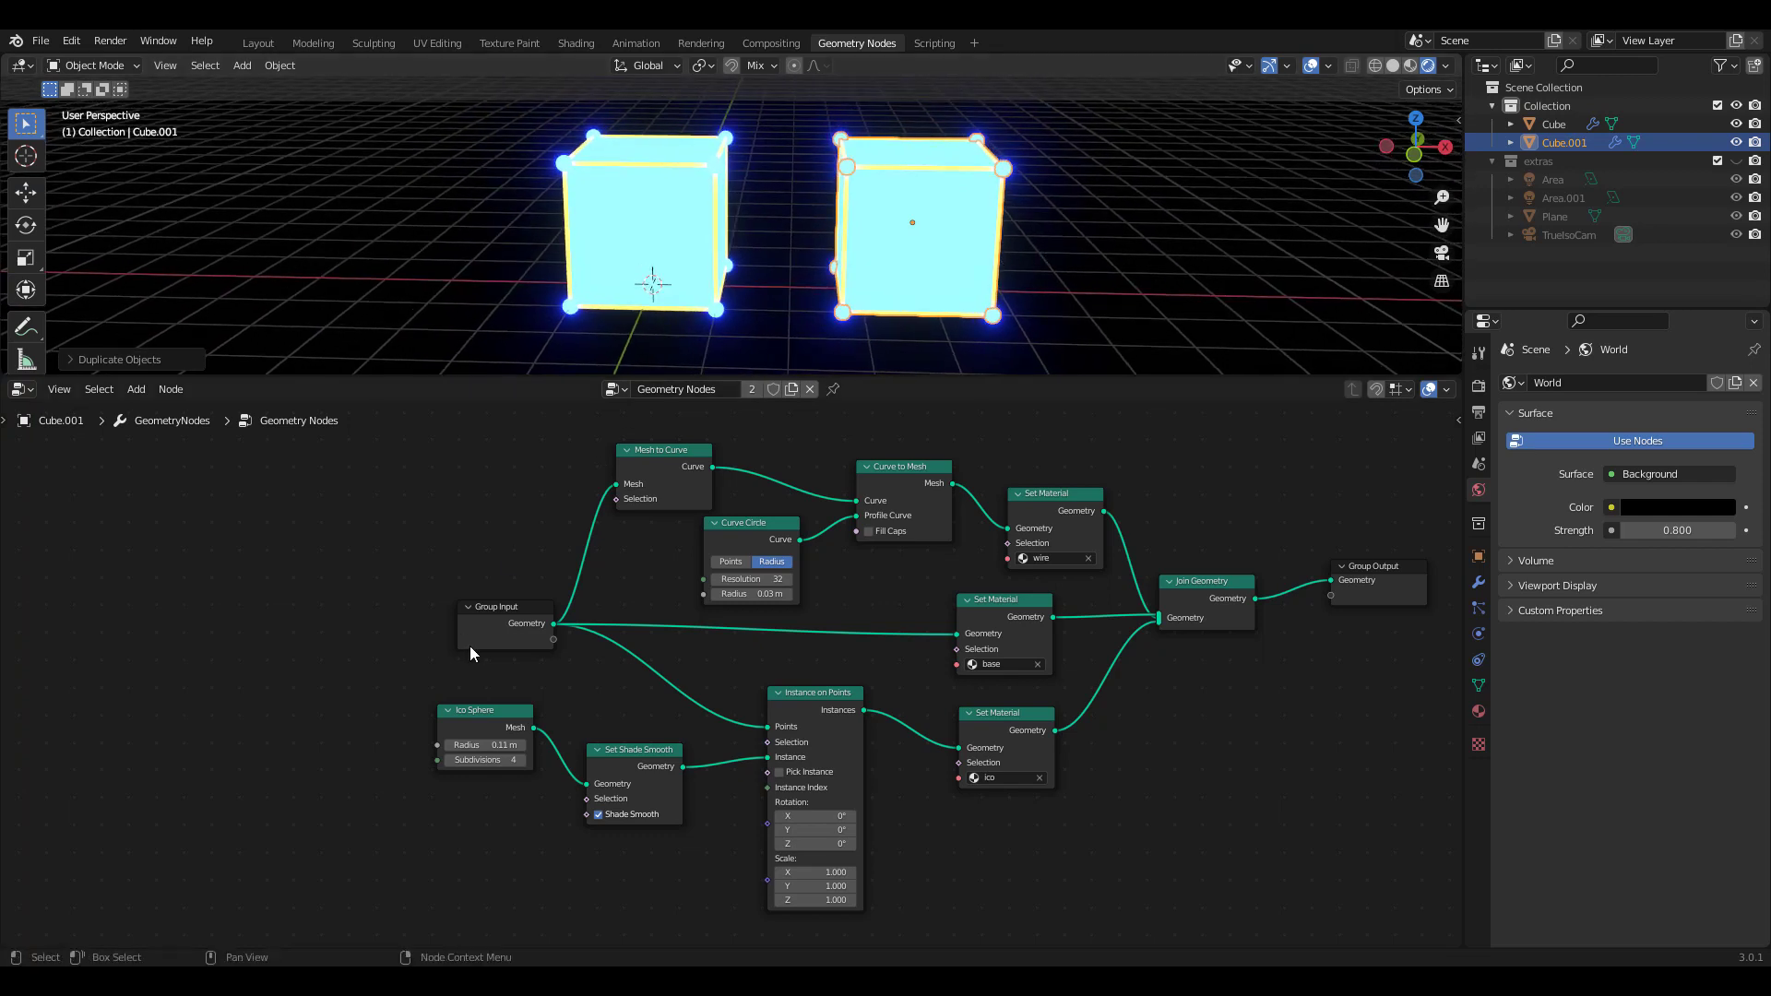
Step: Make the copy's node tree single-user and delete its Group Input node
click(790, 389)
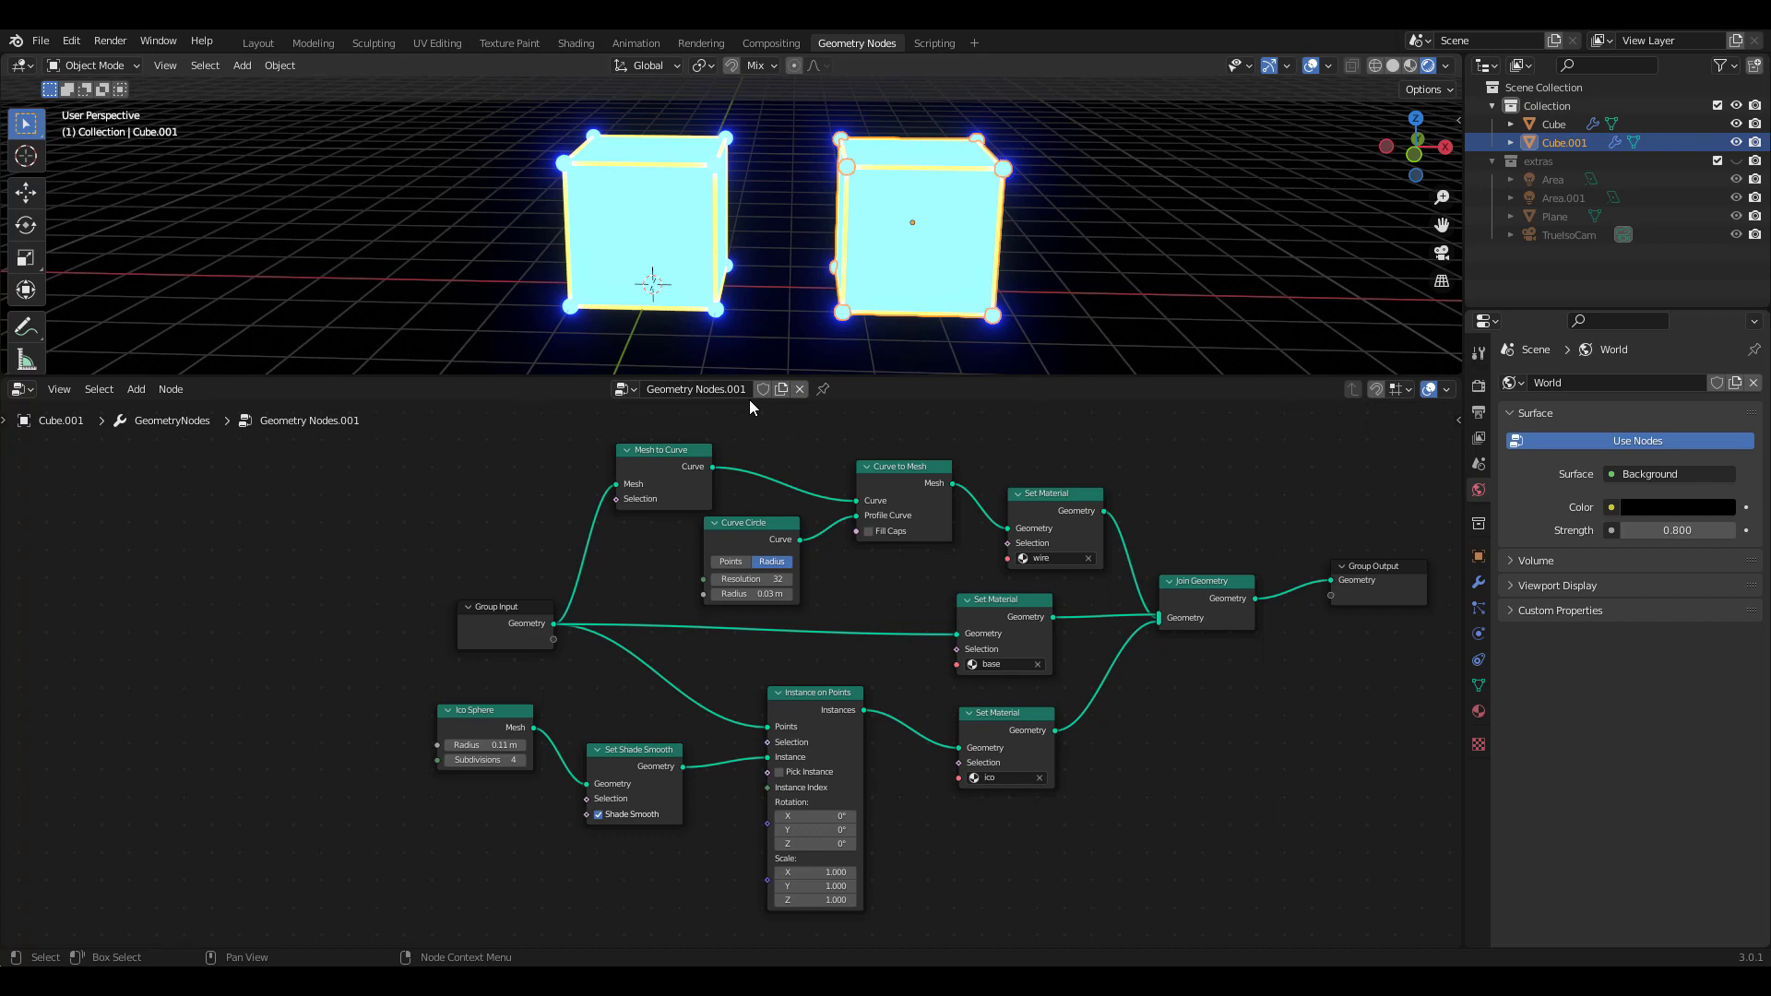
click(505, 623)
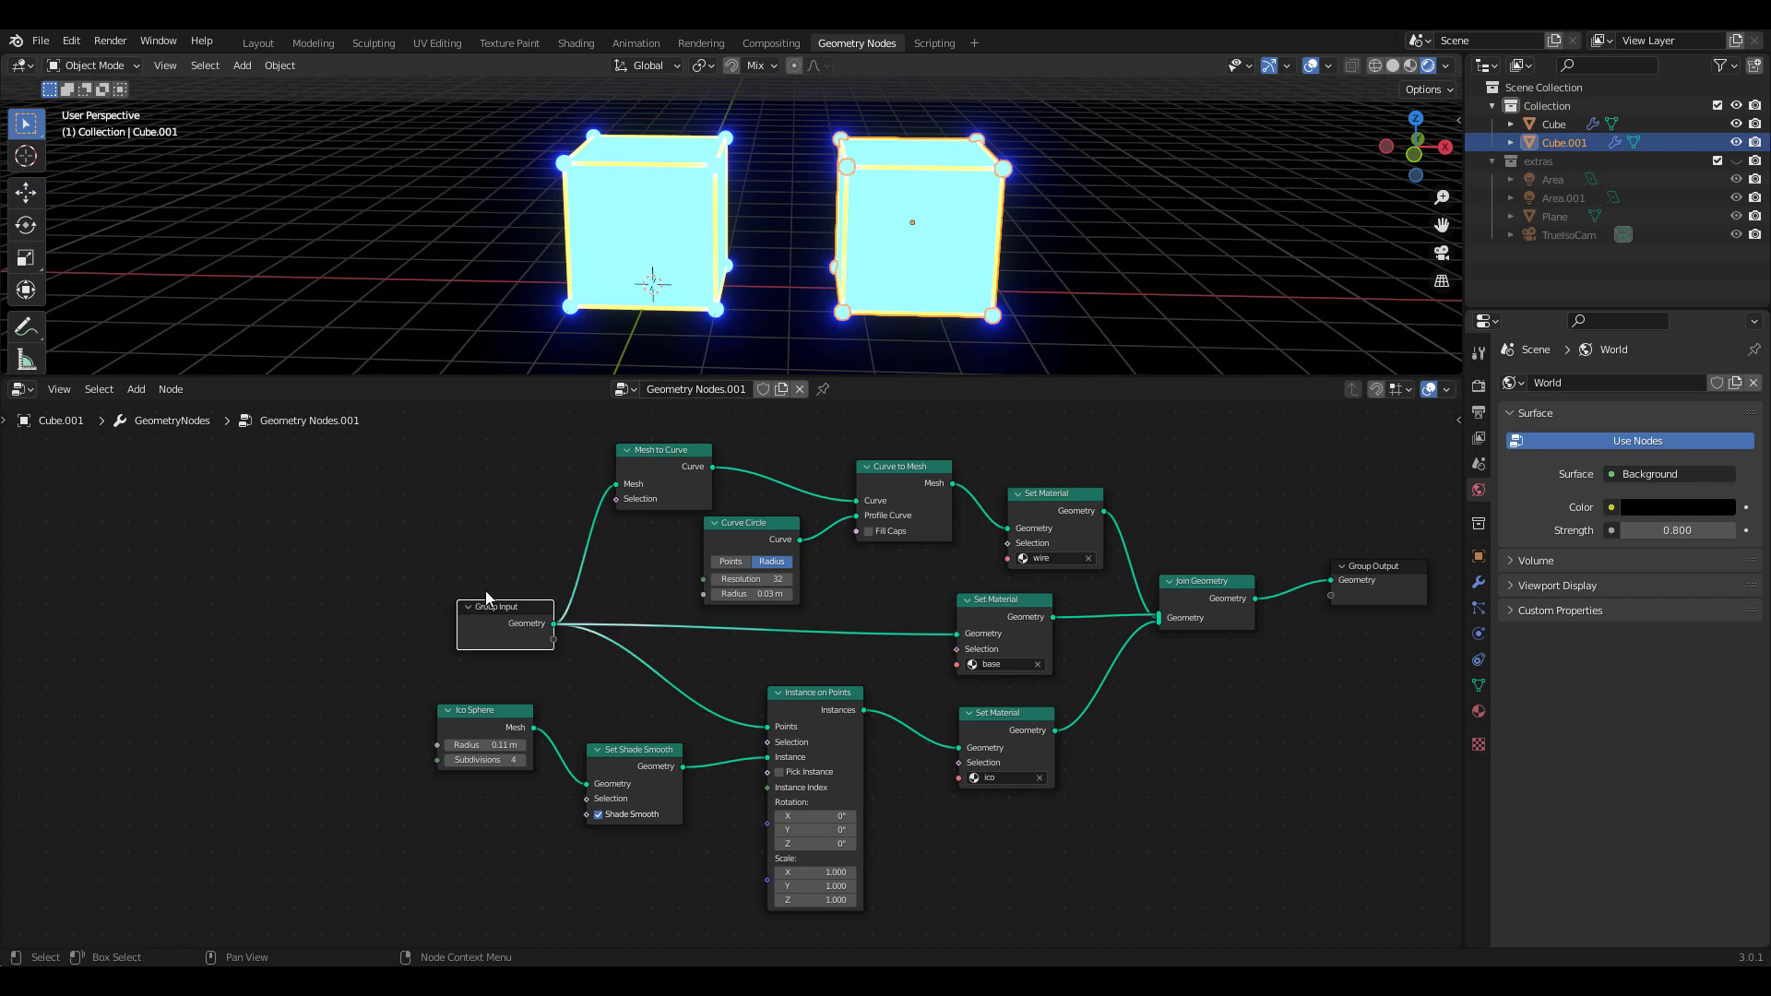
key(x)
Step: Add an Ico Sphere node, wire it to Set Material and Instance on Points, radius 1.5 m
key(shift+a)
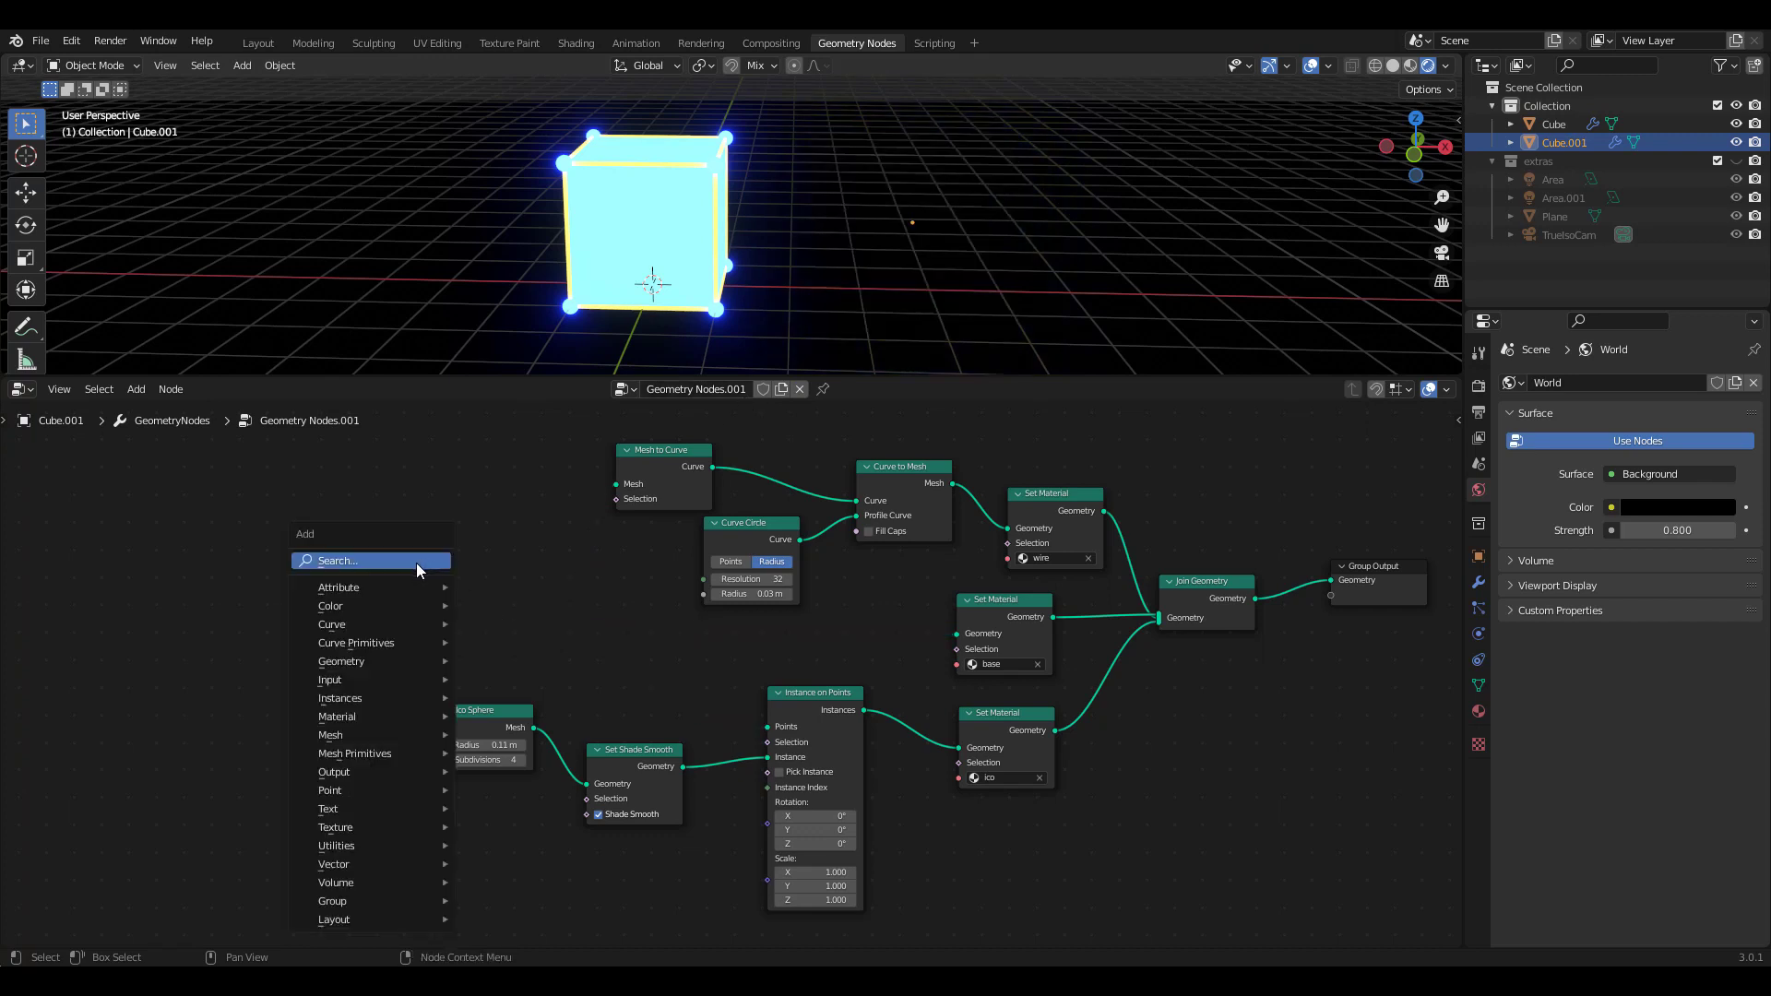
mouse_move(400, 760)
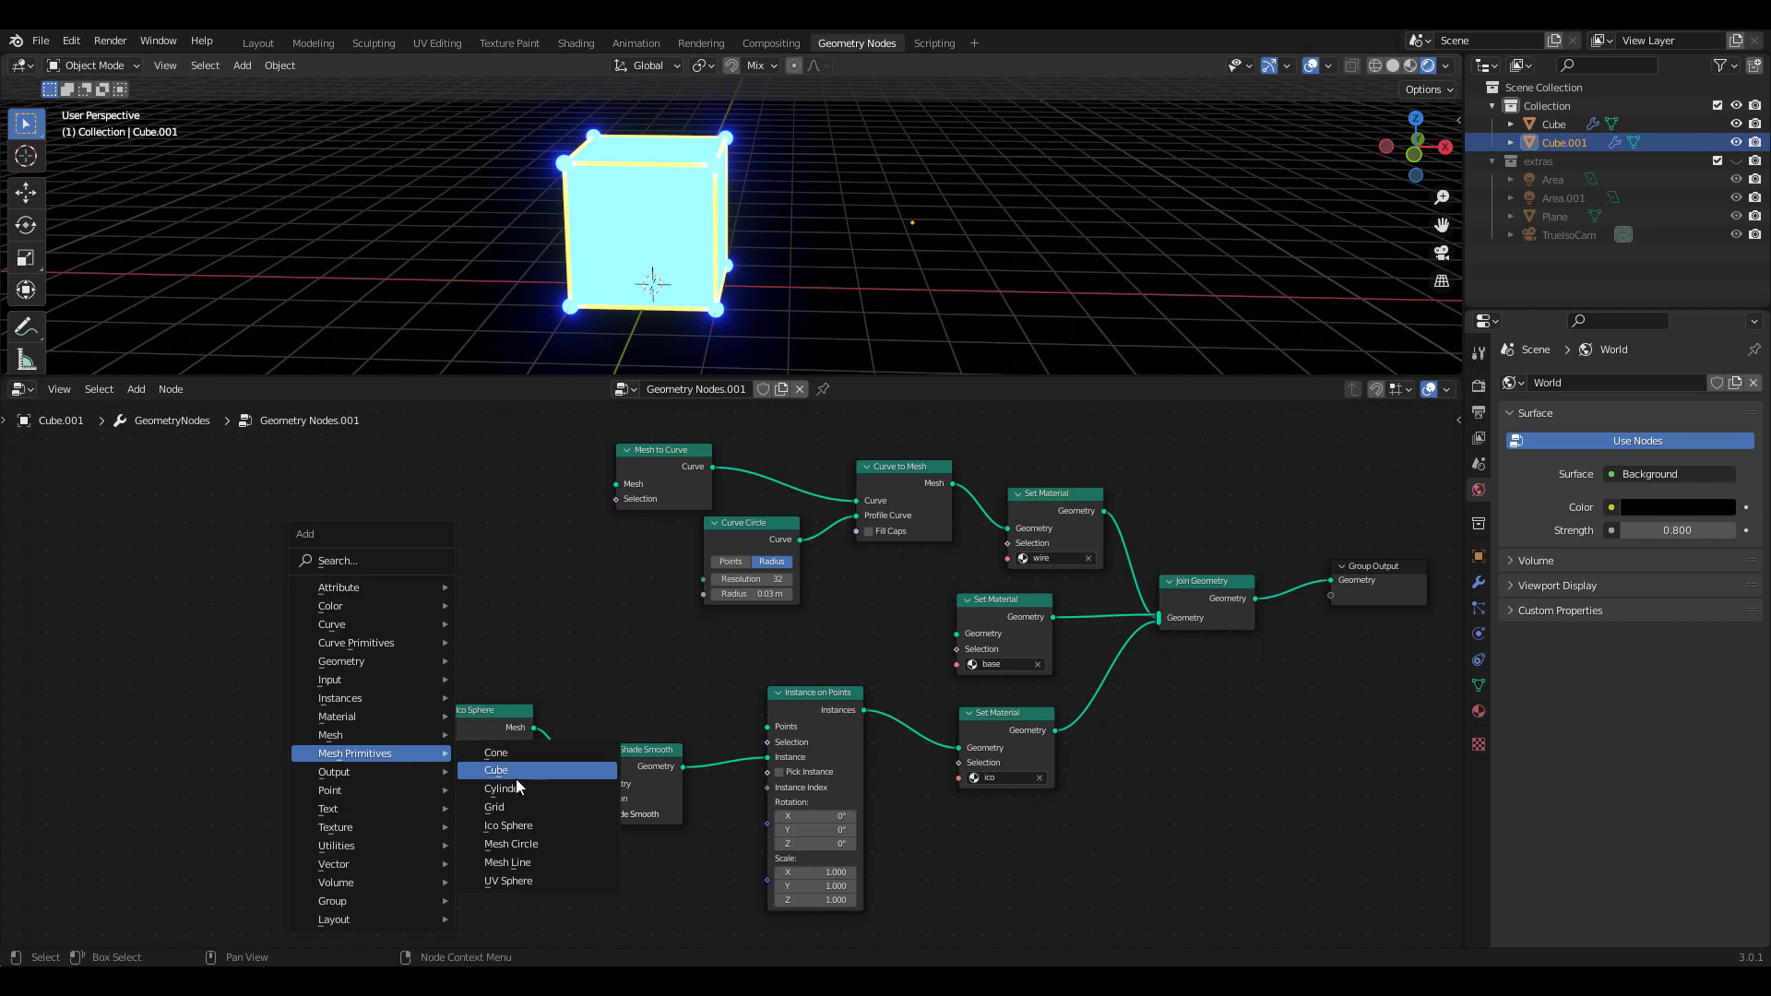
click(519, 826)
click(458, 591)
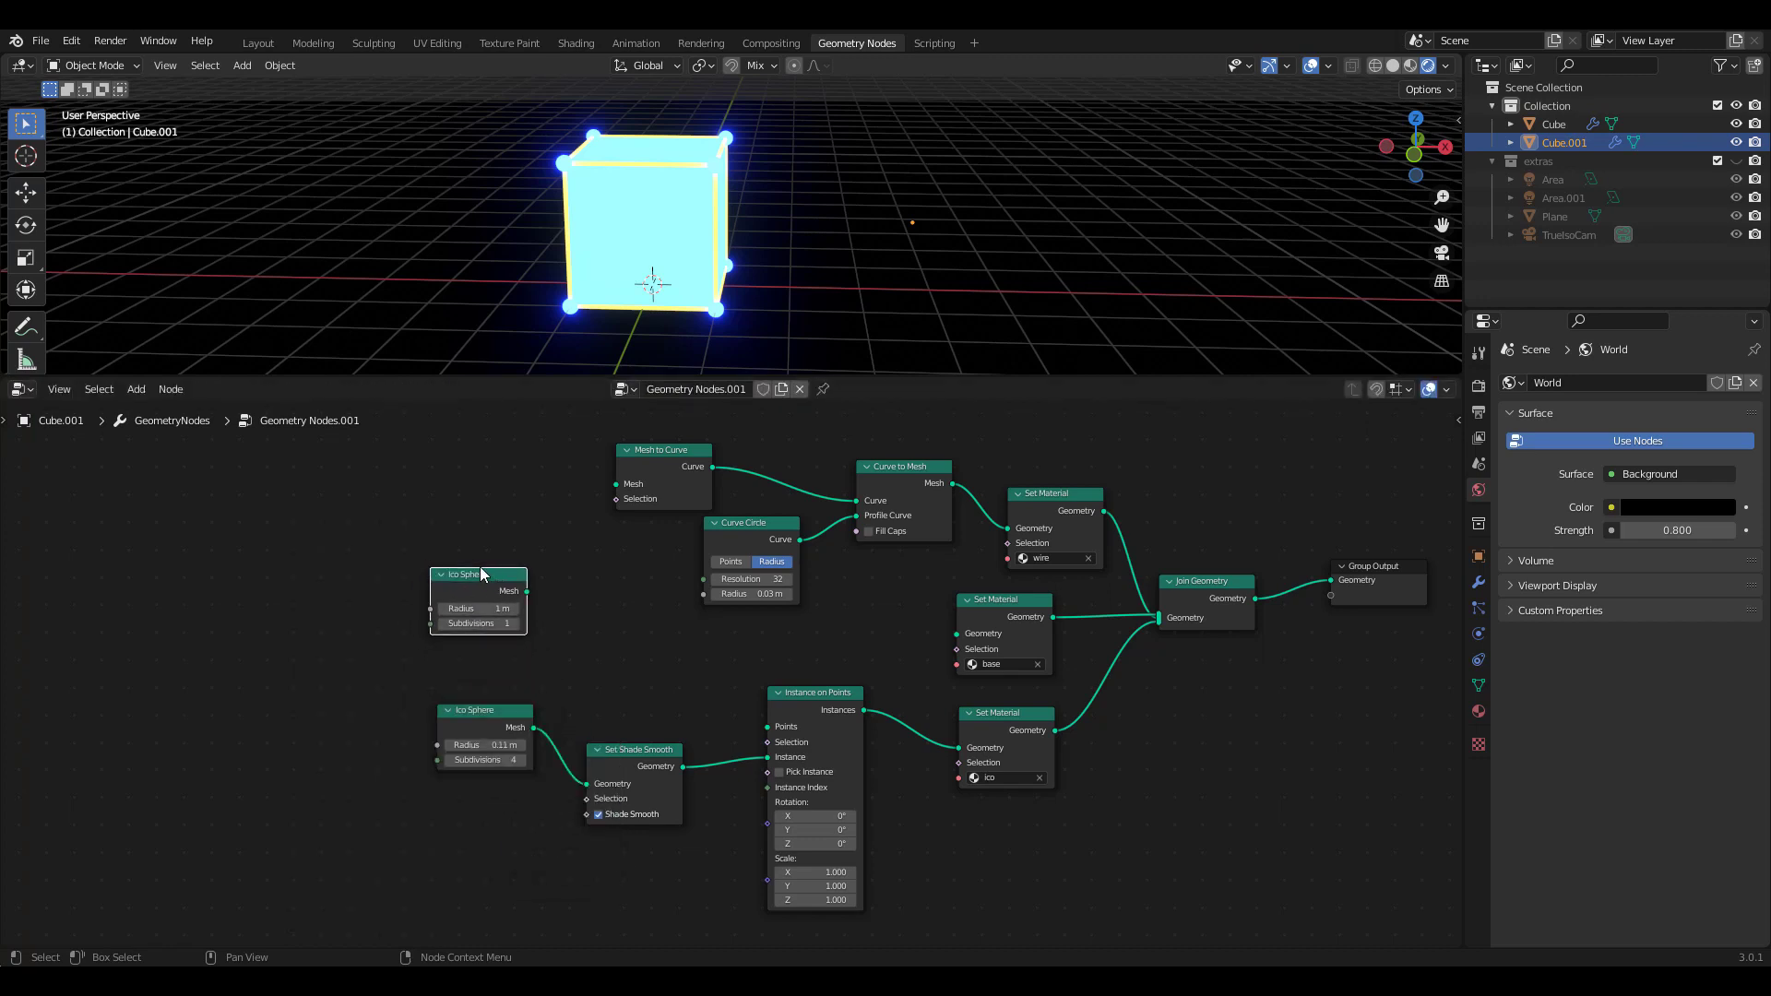
drag(480, 566, 616, 483)
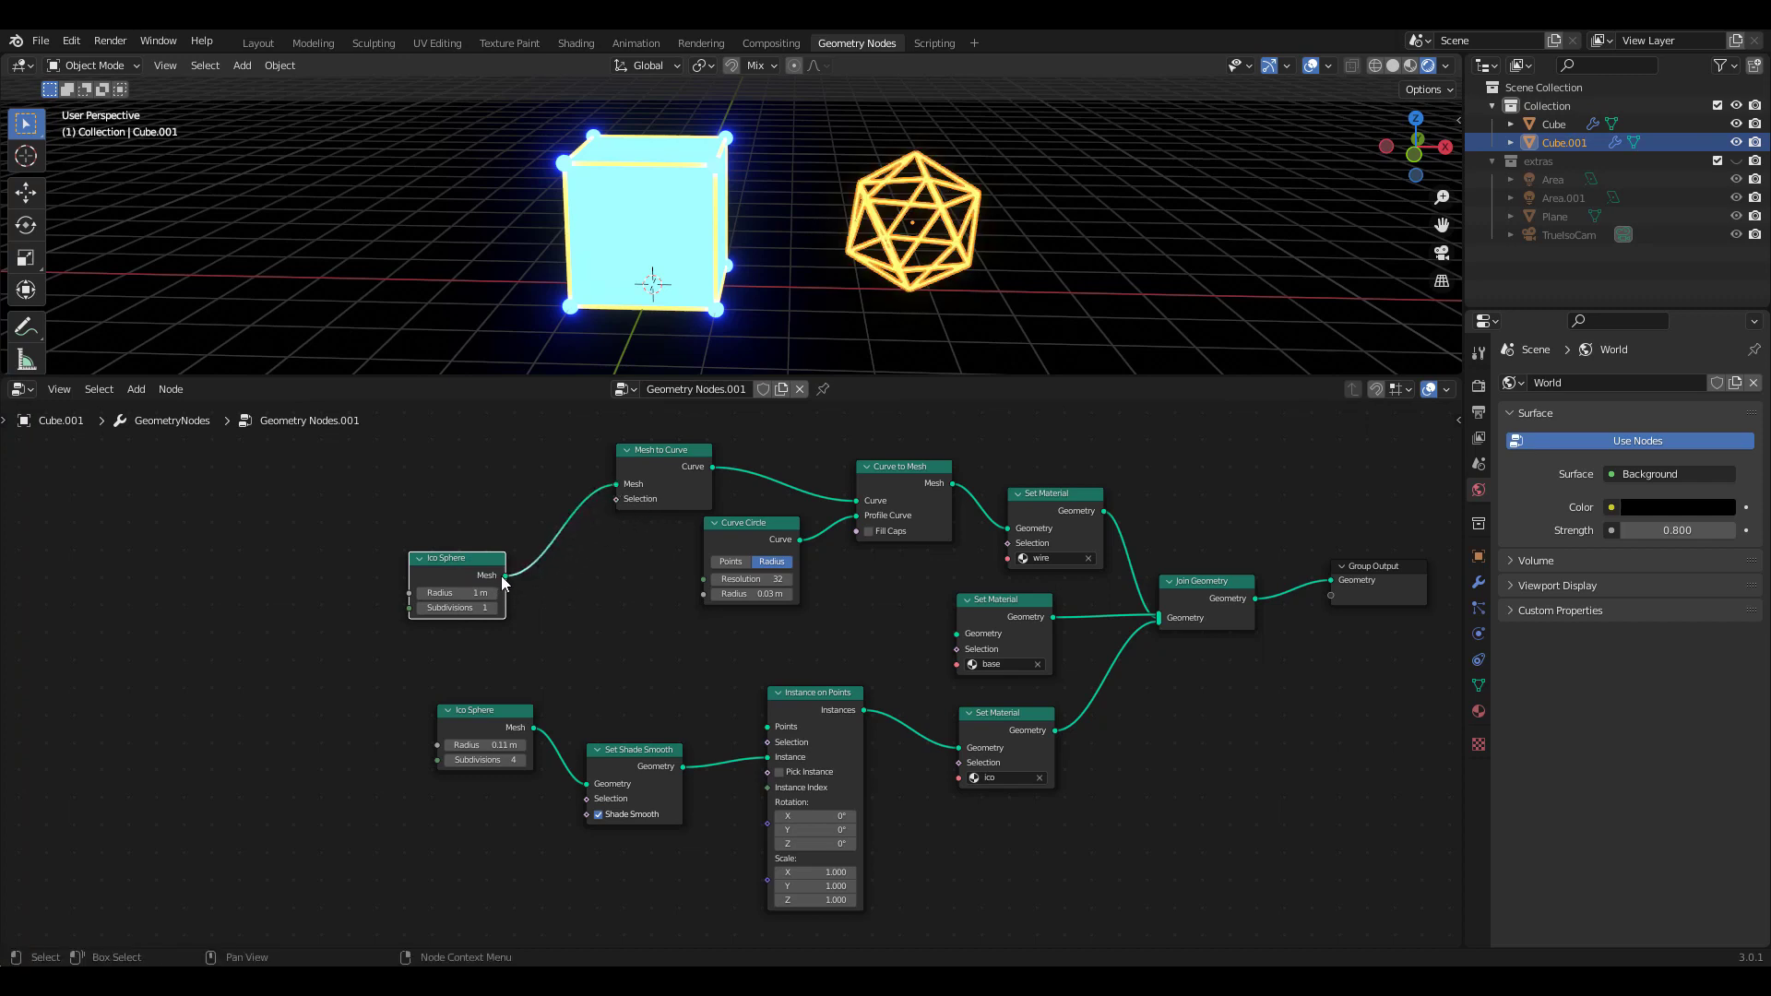
drag(503, 575, 957, 633)
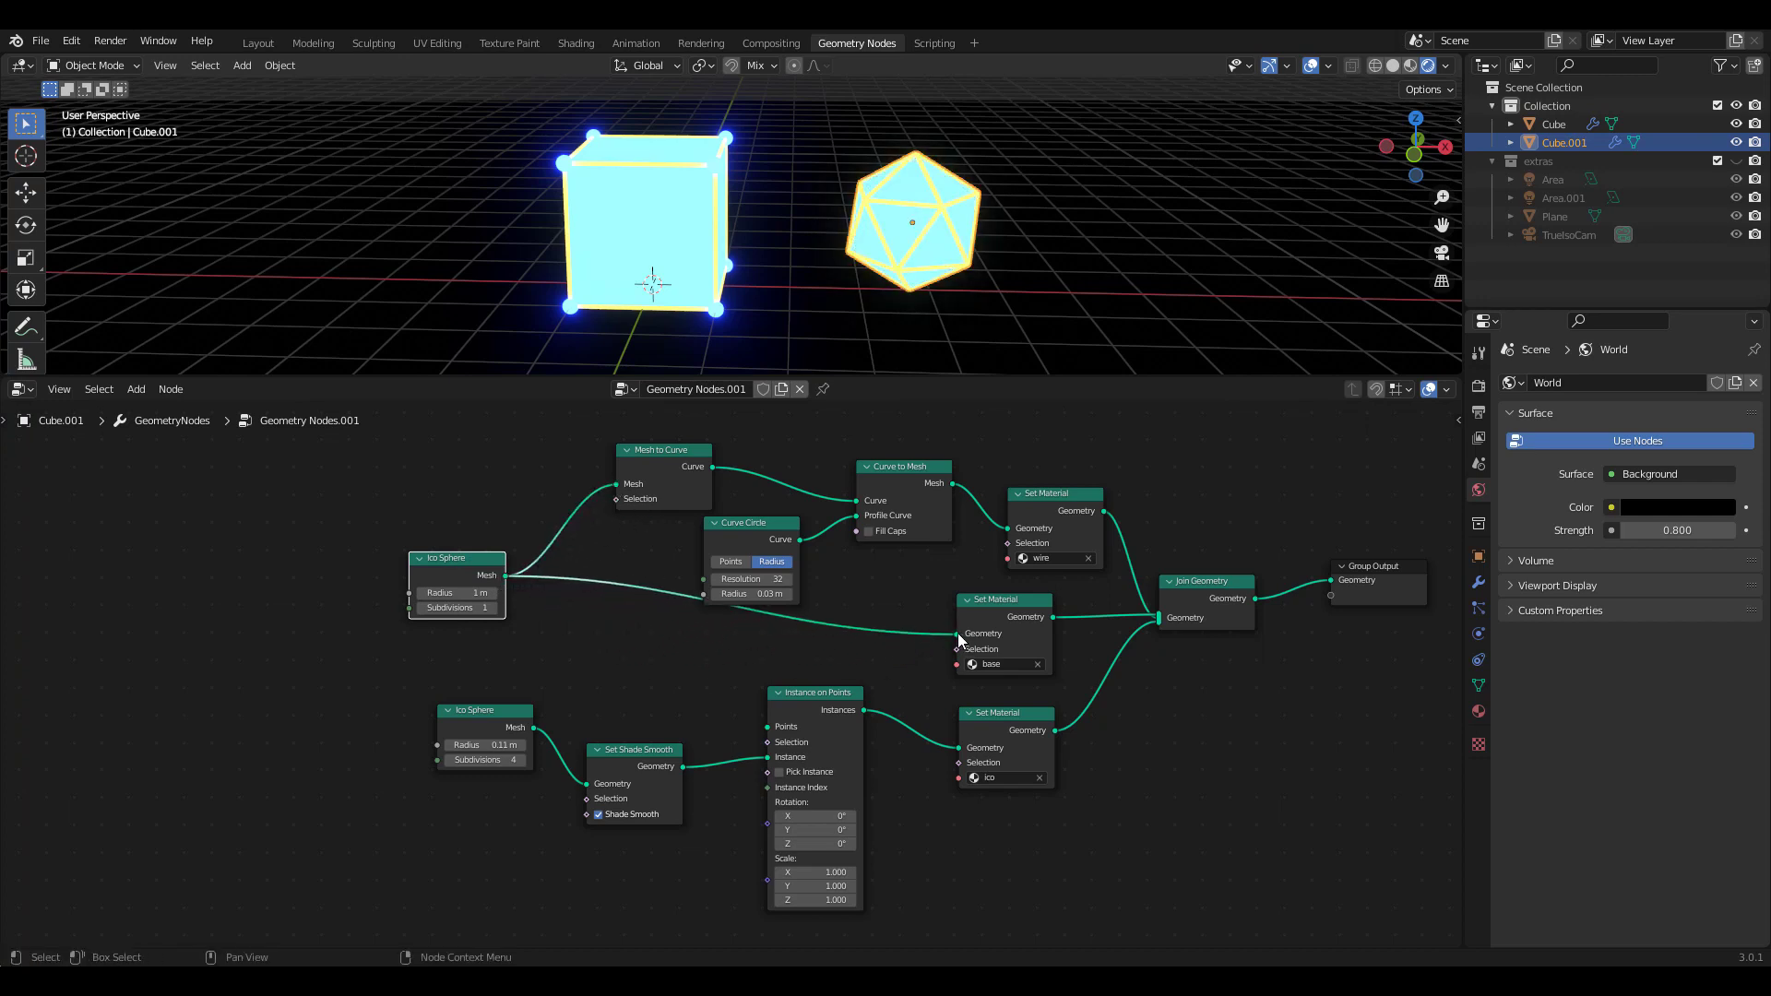
drag(504, 574, 767, 726)
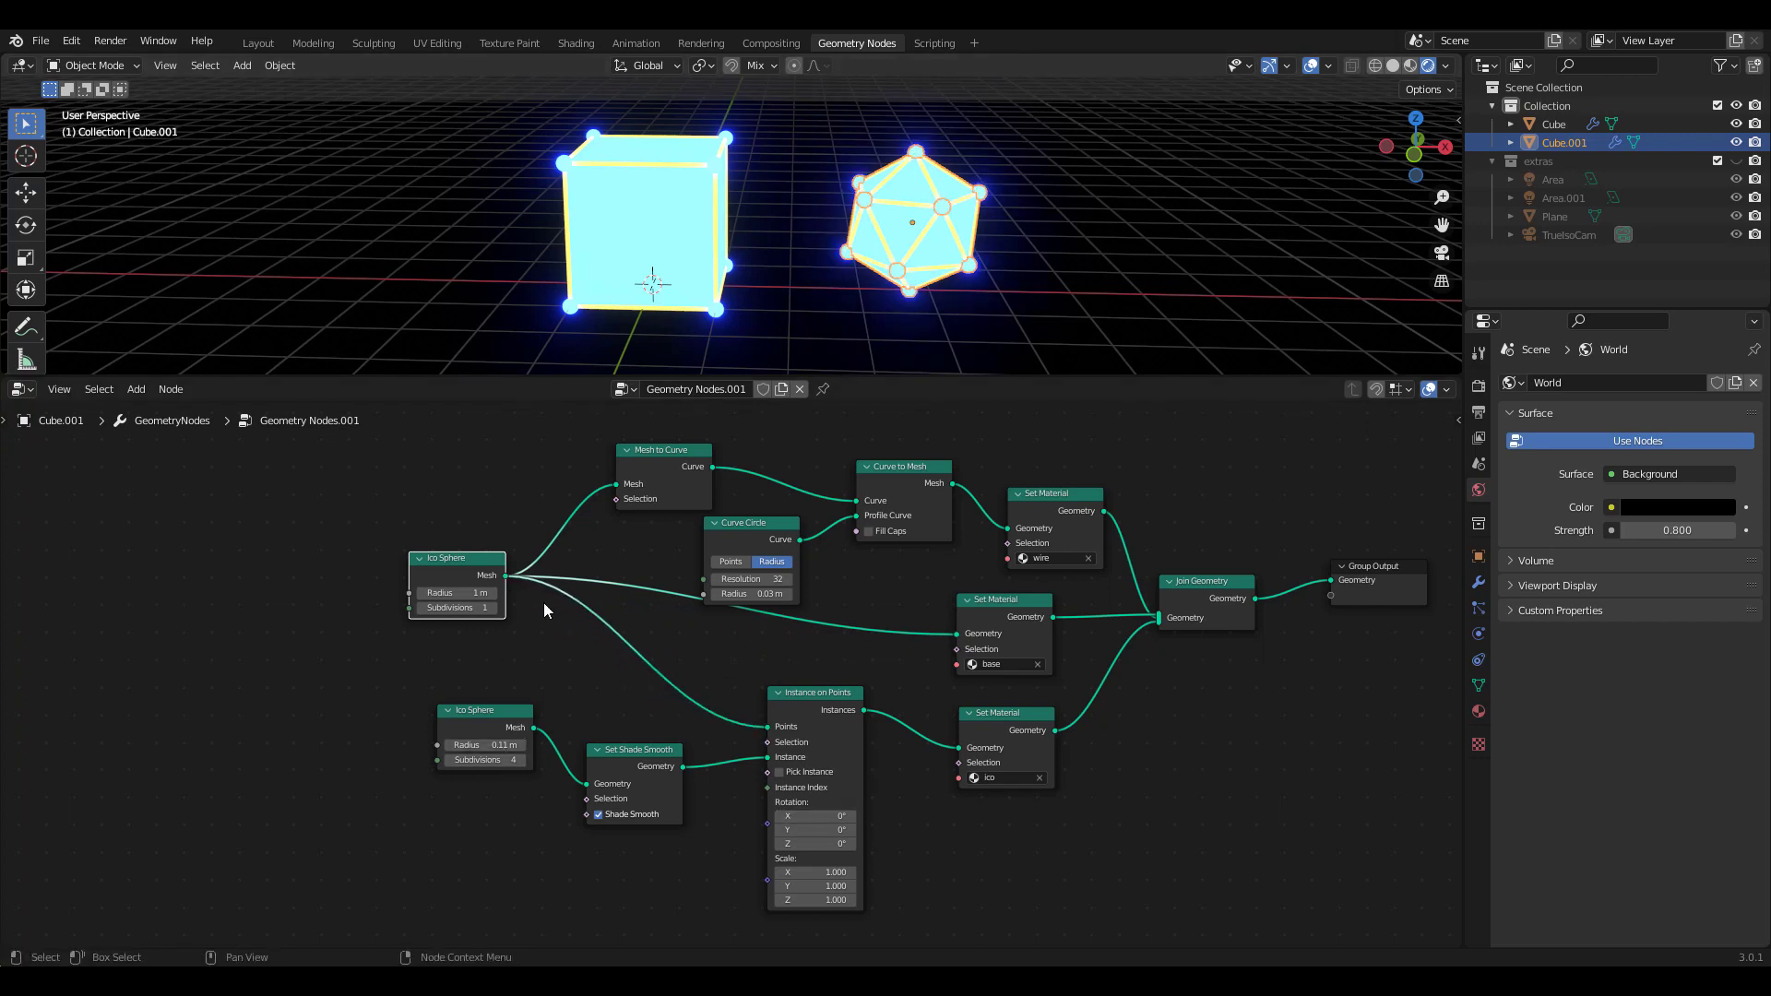
mouse_move(479, 592)
mouse_down()
mouse_move(502, 592)
mouse_move(481, 592)
mouse_up()
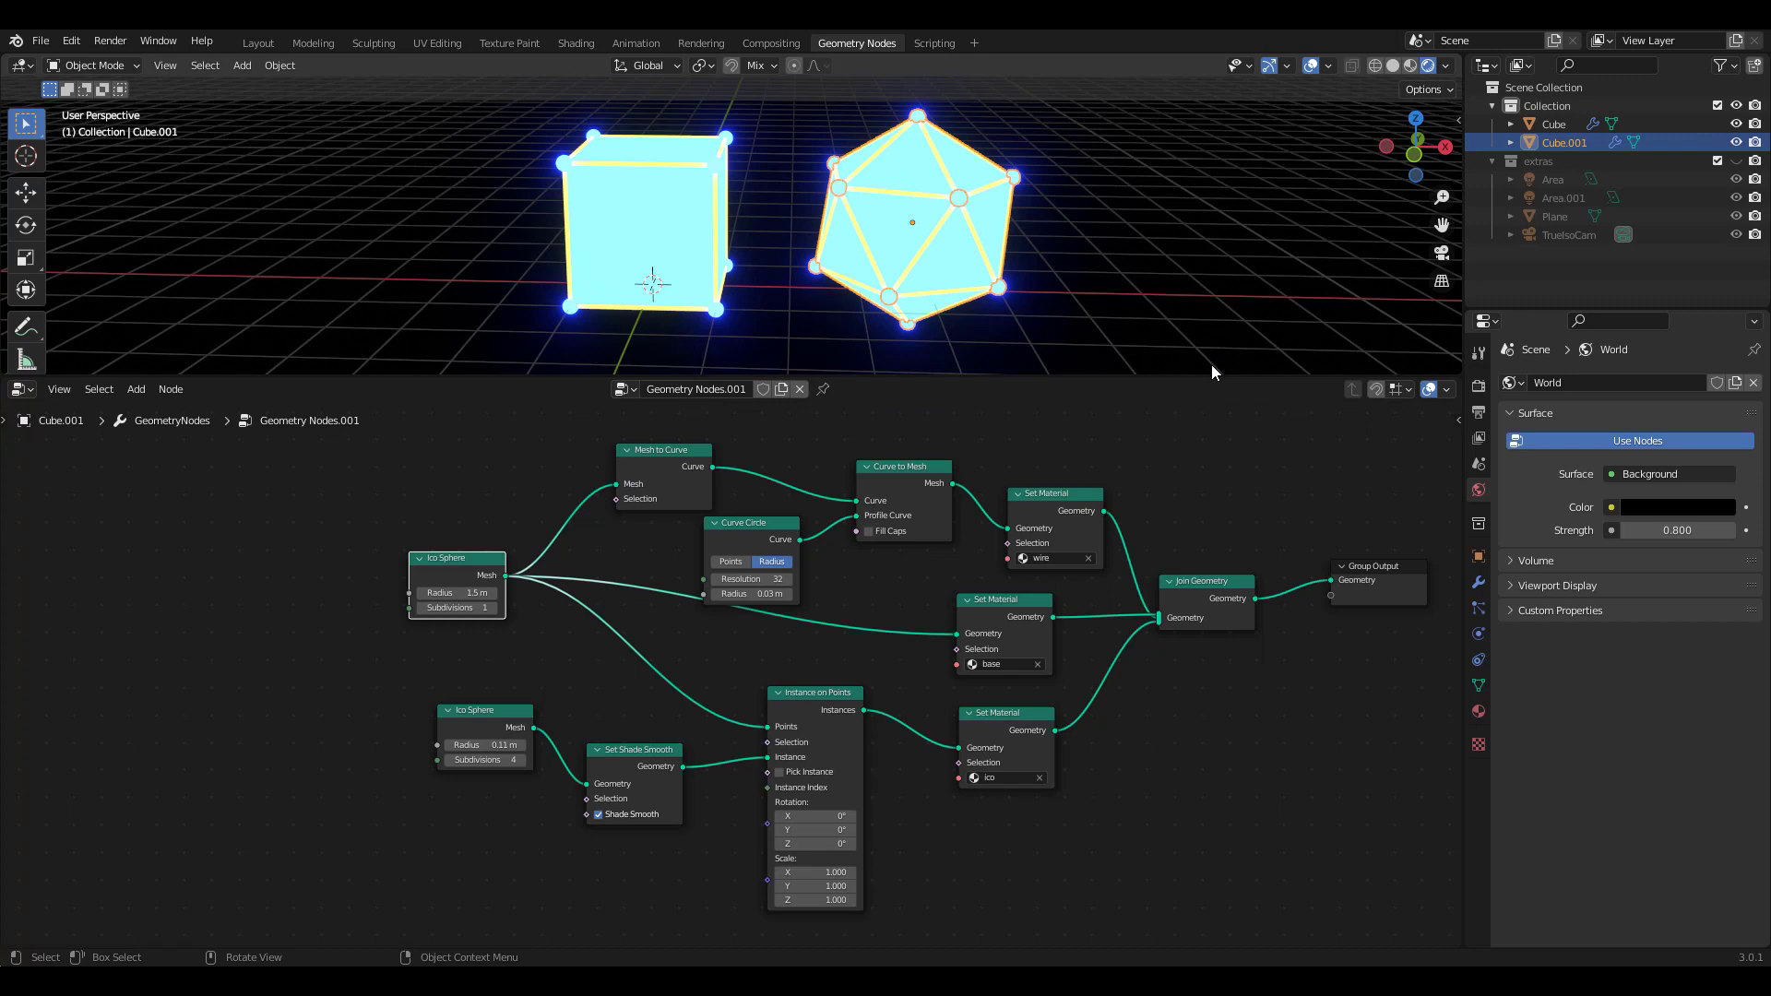
Step: Assign the base2 material to the icosphere through the middle Set Material node
click(999, 663)
click(1011, 717)
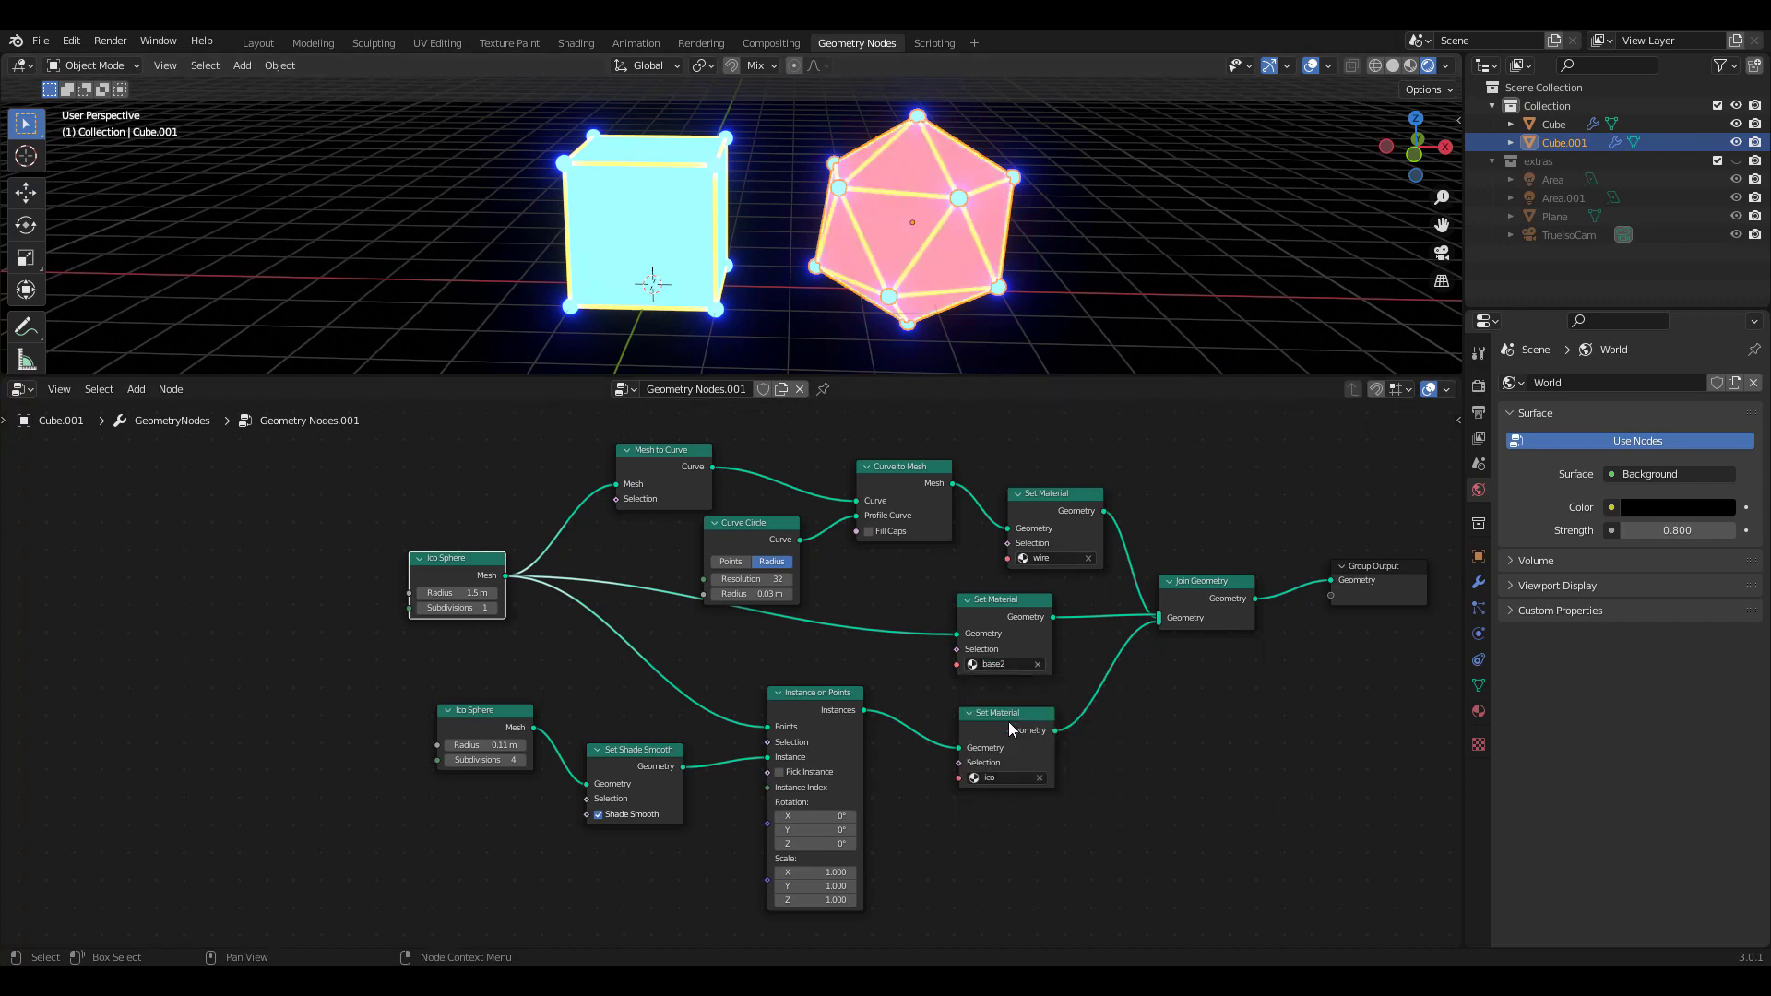
middle_drag(1047, 356, 1040, 236)
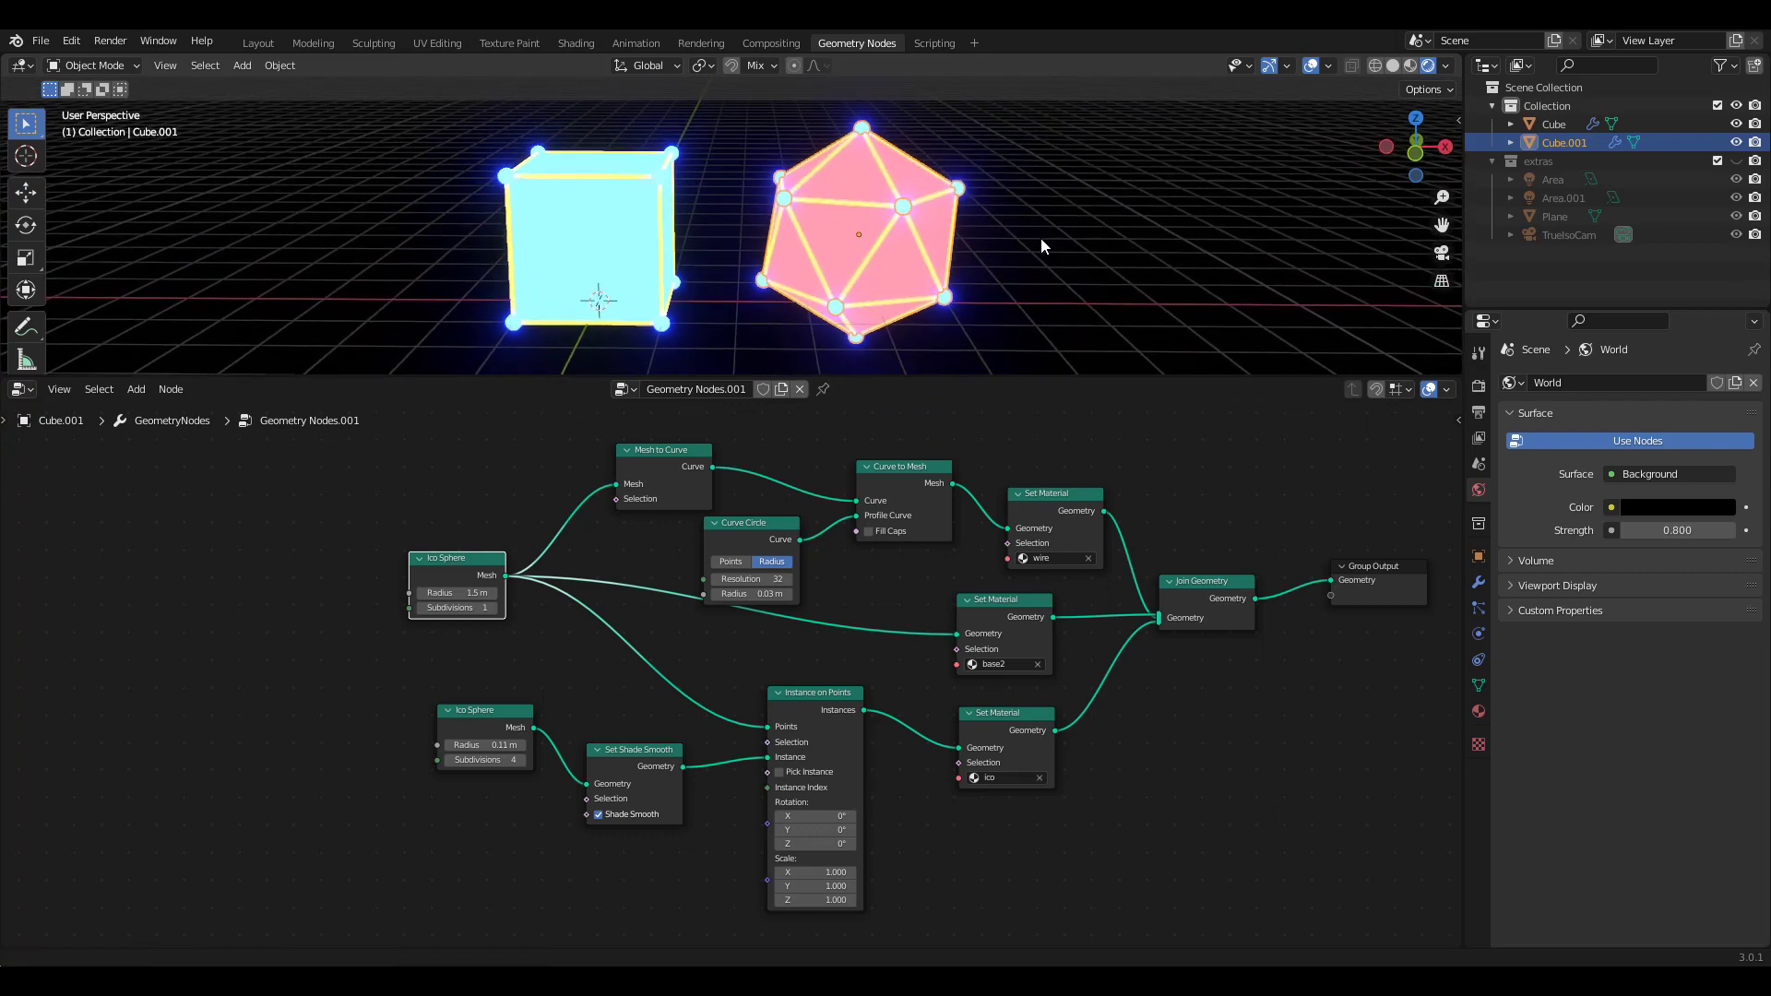
Step: Duplicate the original cube past the icosphere along X and delete the Group Input node
click(649, 284)
key(shift+d)
key(x)
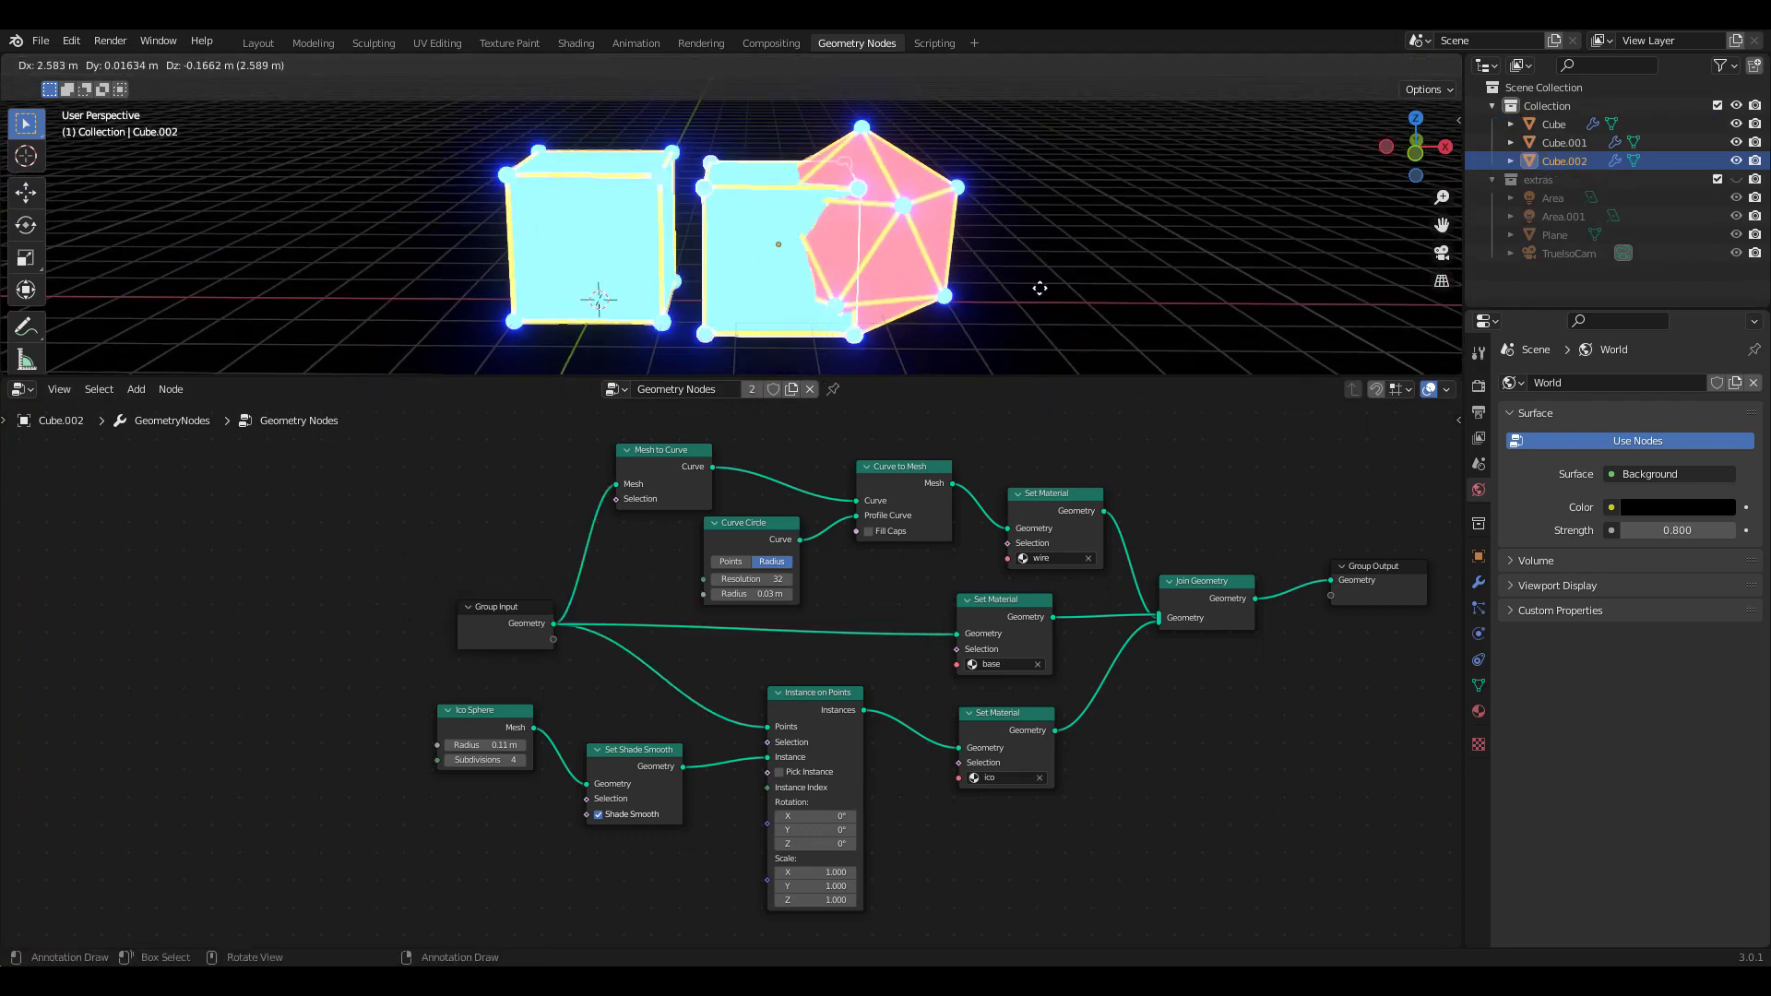
click(1328, 300)
shift+middle_drag(1328, 300, 1075, 273)
click(496, 613)
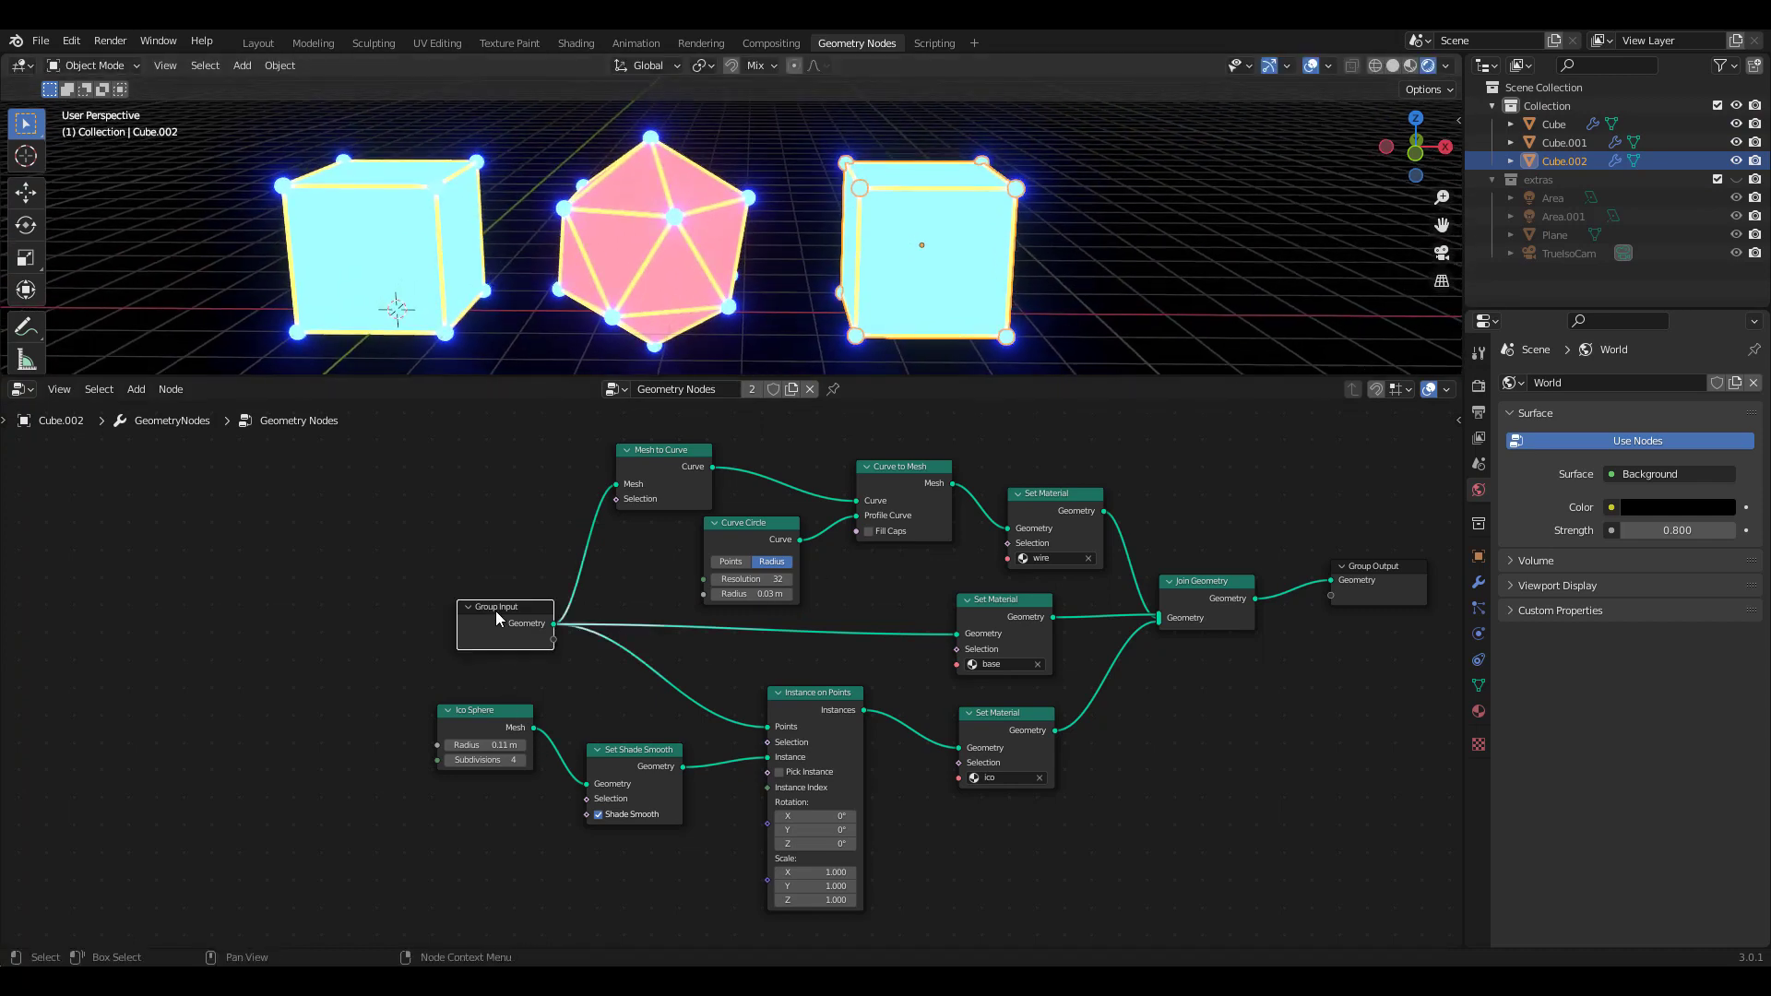
key(x)
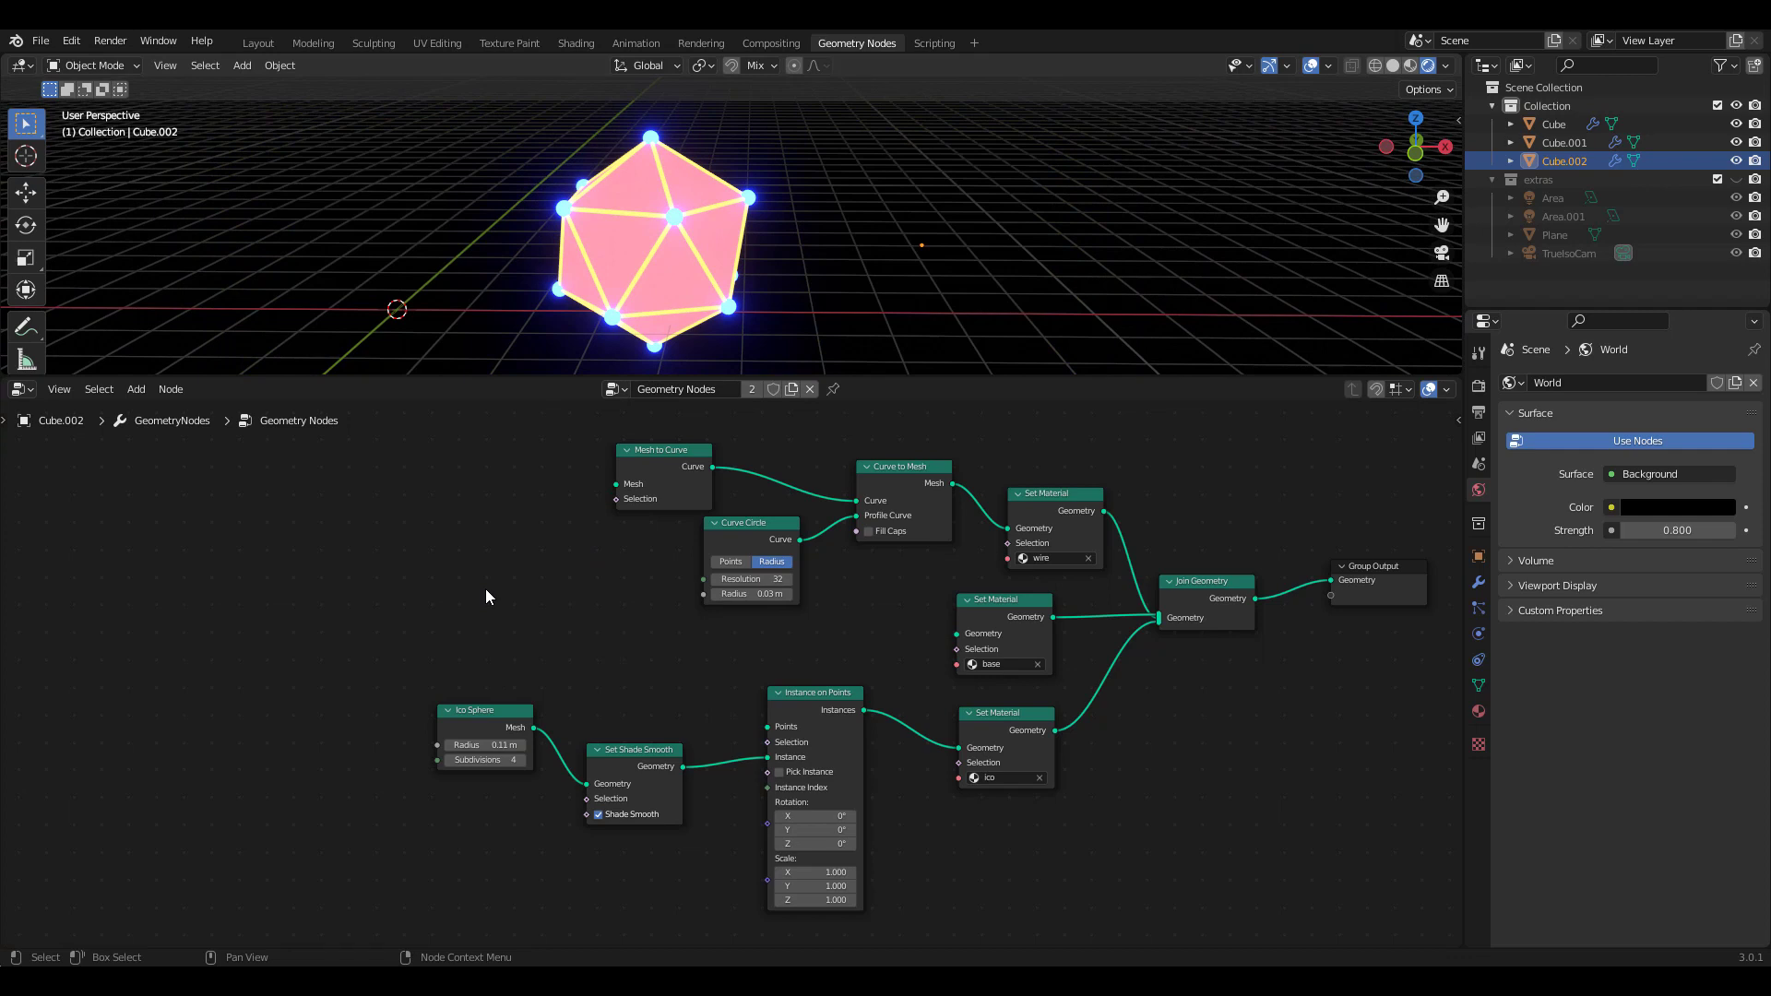
Step: Undo the deletion, make the third cube's node tree single-user, and delete Group Input
key(ctrl+z)
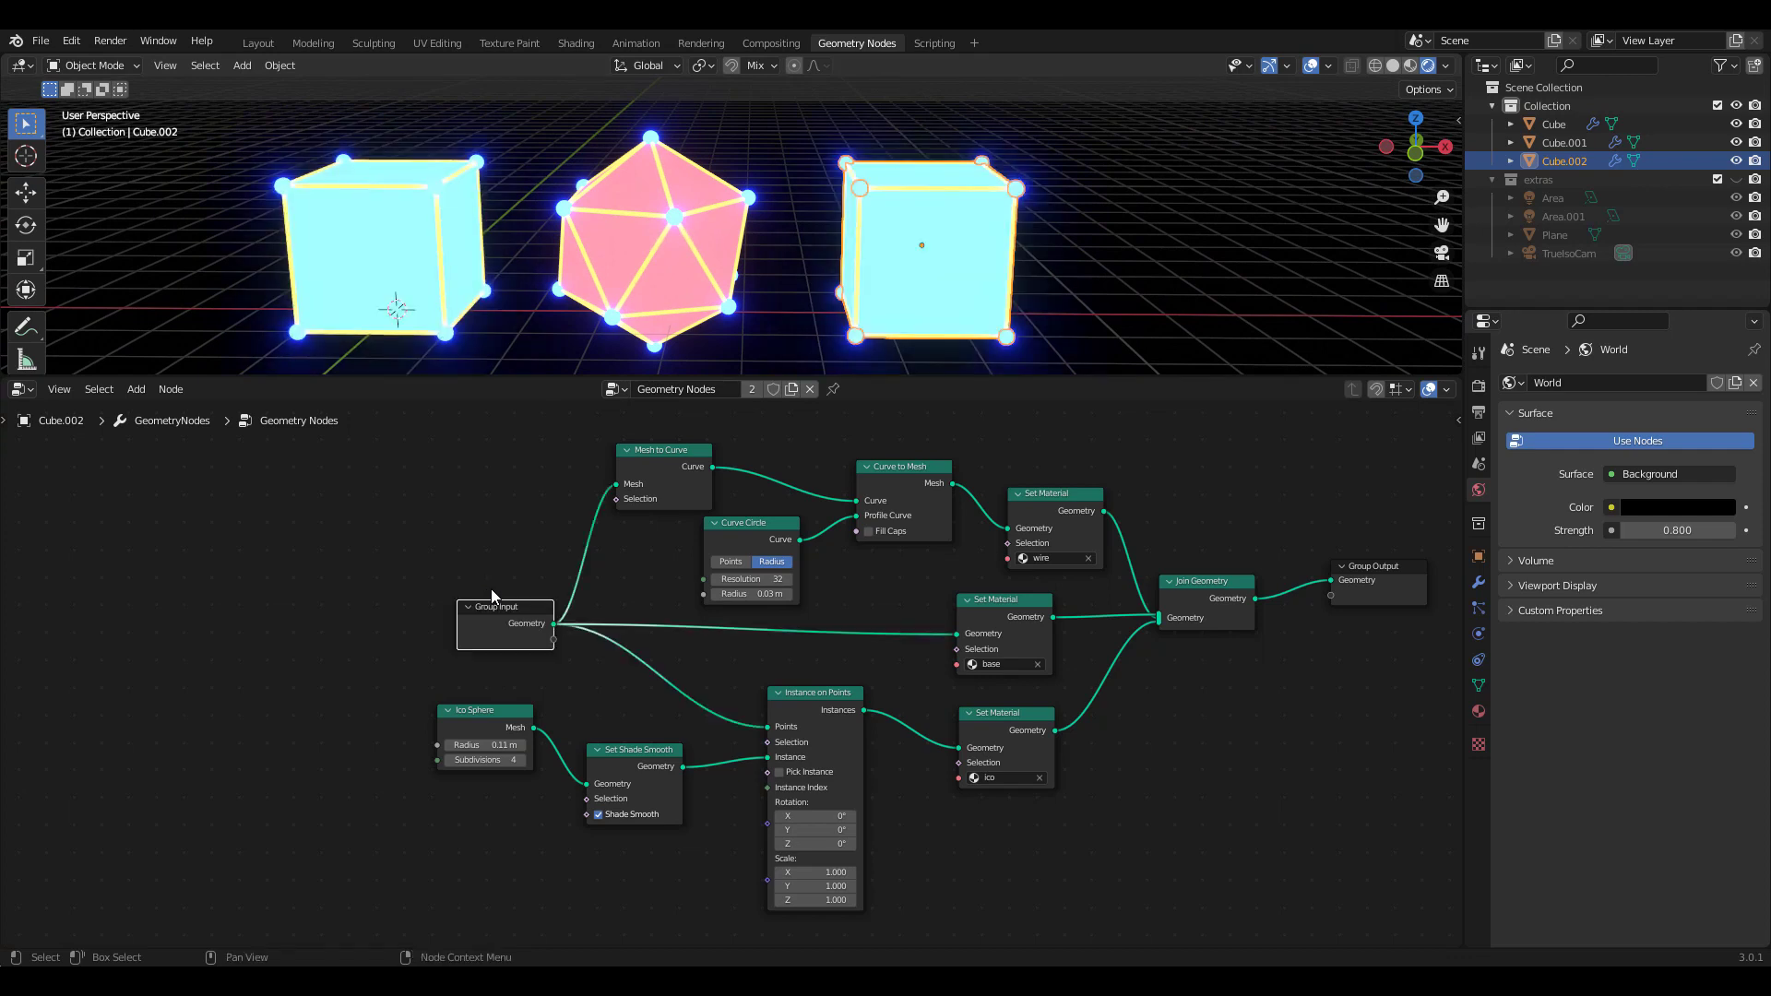
click(790, 392)
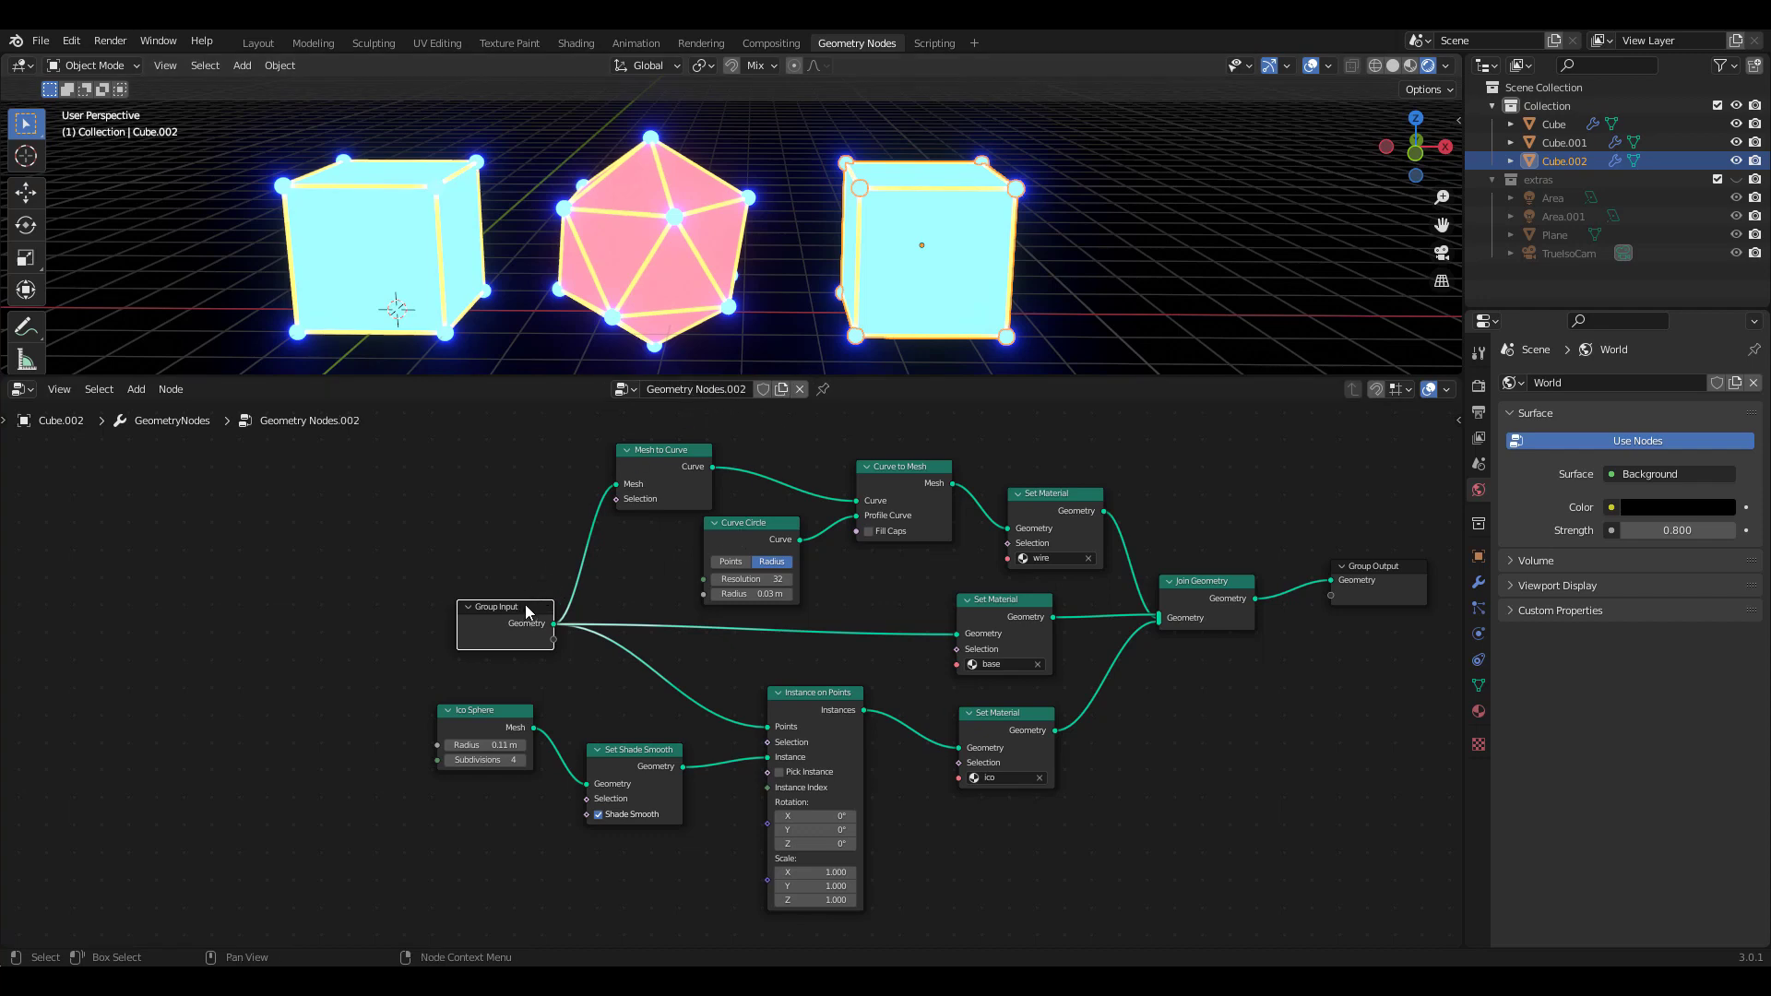
key(x)
Step: Add a 12-vertex Cylinder node feeding Mesh to Curve, Set Material and Instance on Points
key(shift+a)
mouse_move(495, 572)
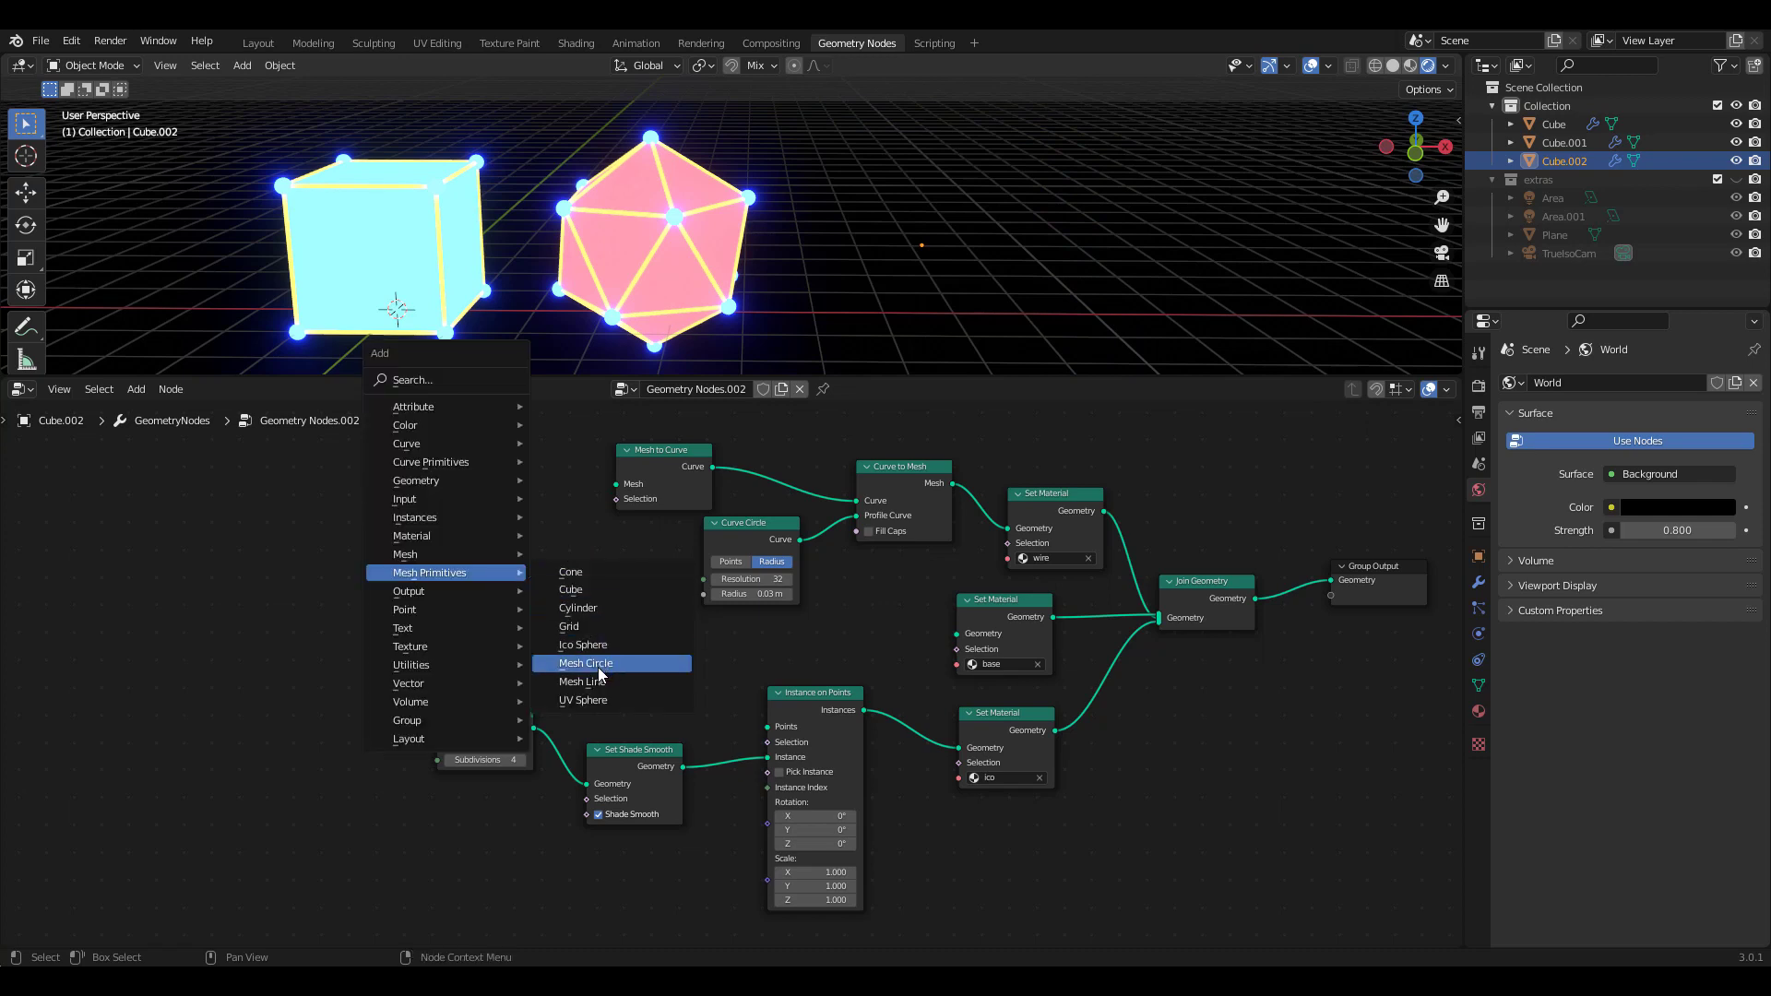
click(591, 608)
click(443, 538)
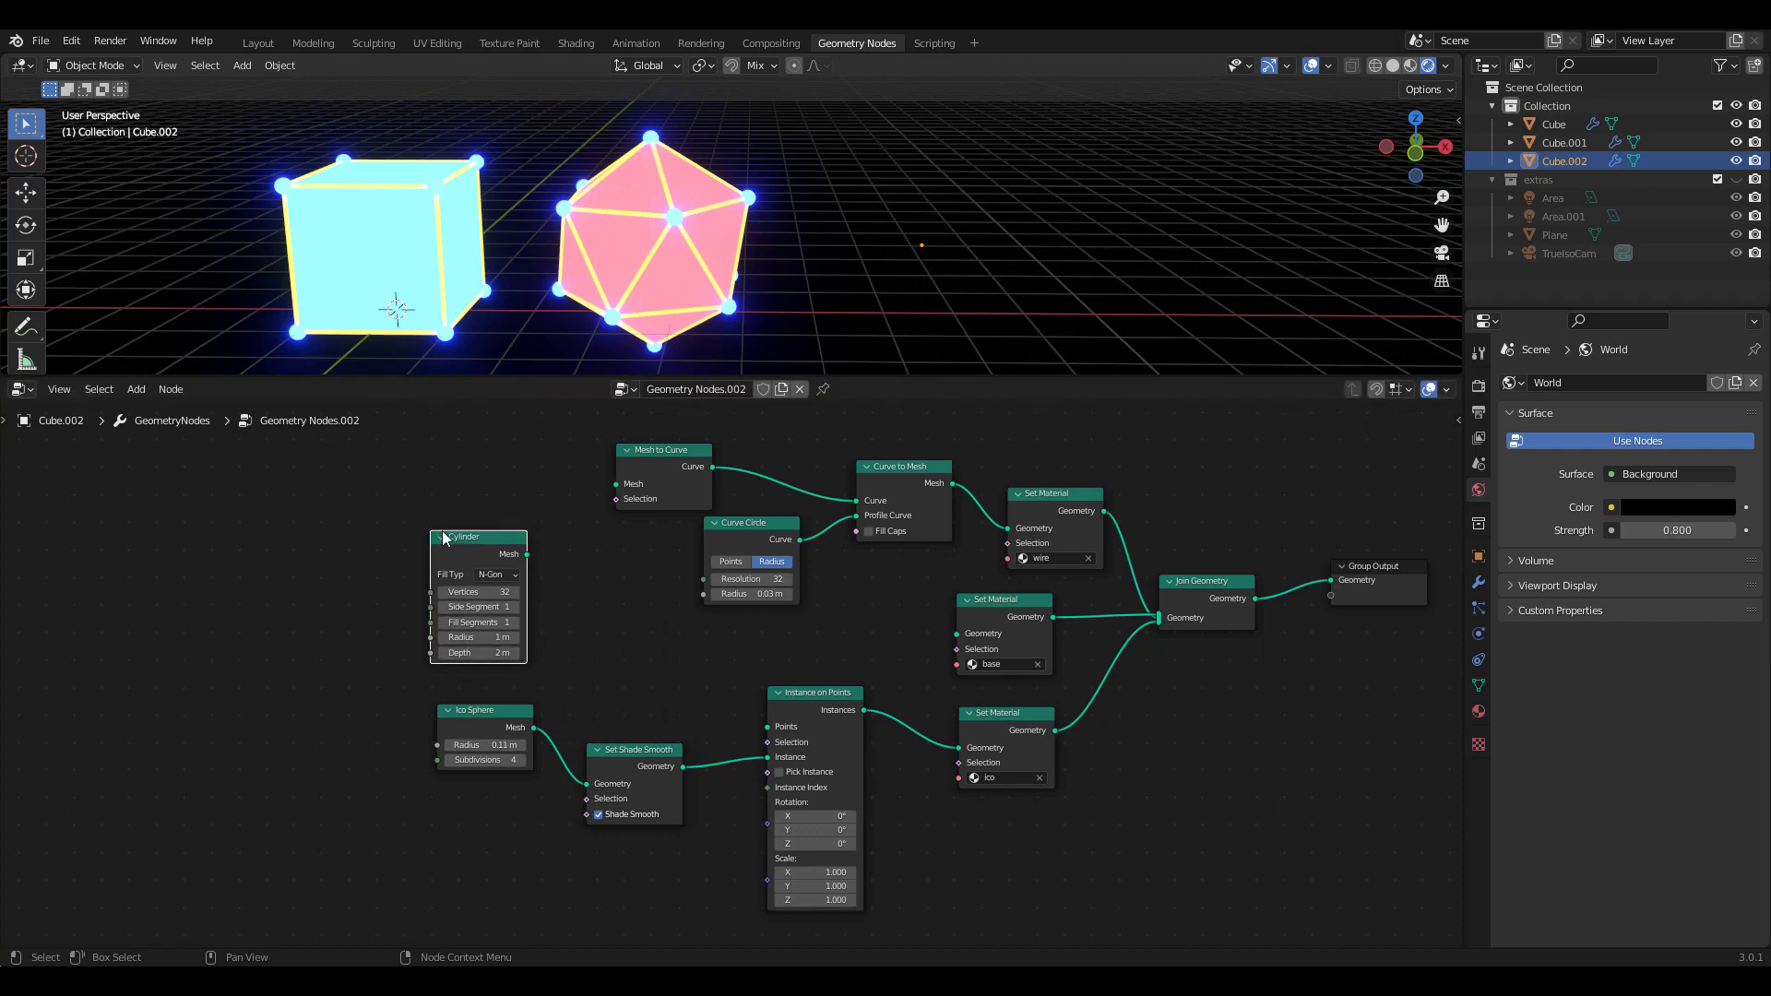
click(501, 591)
text(12)
key(Return)
drag(465, 535, 616, 484)
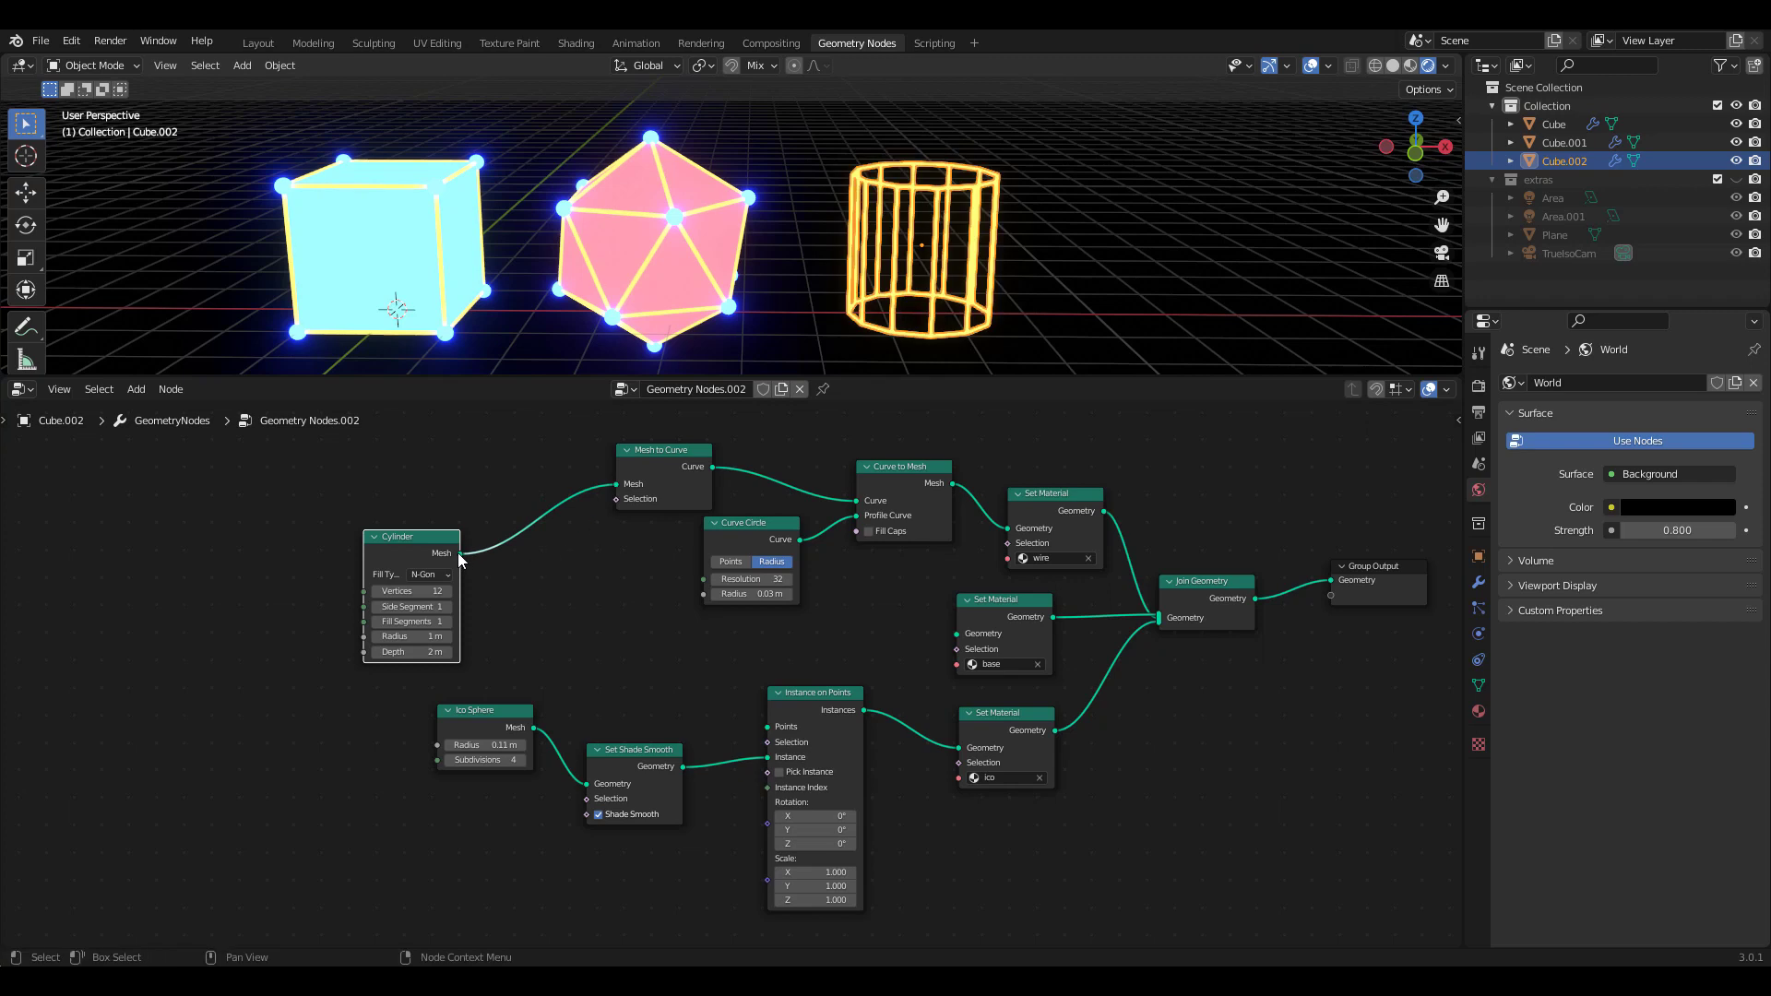
drag(458, 553, 958, 633)
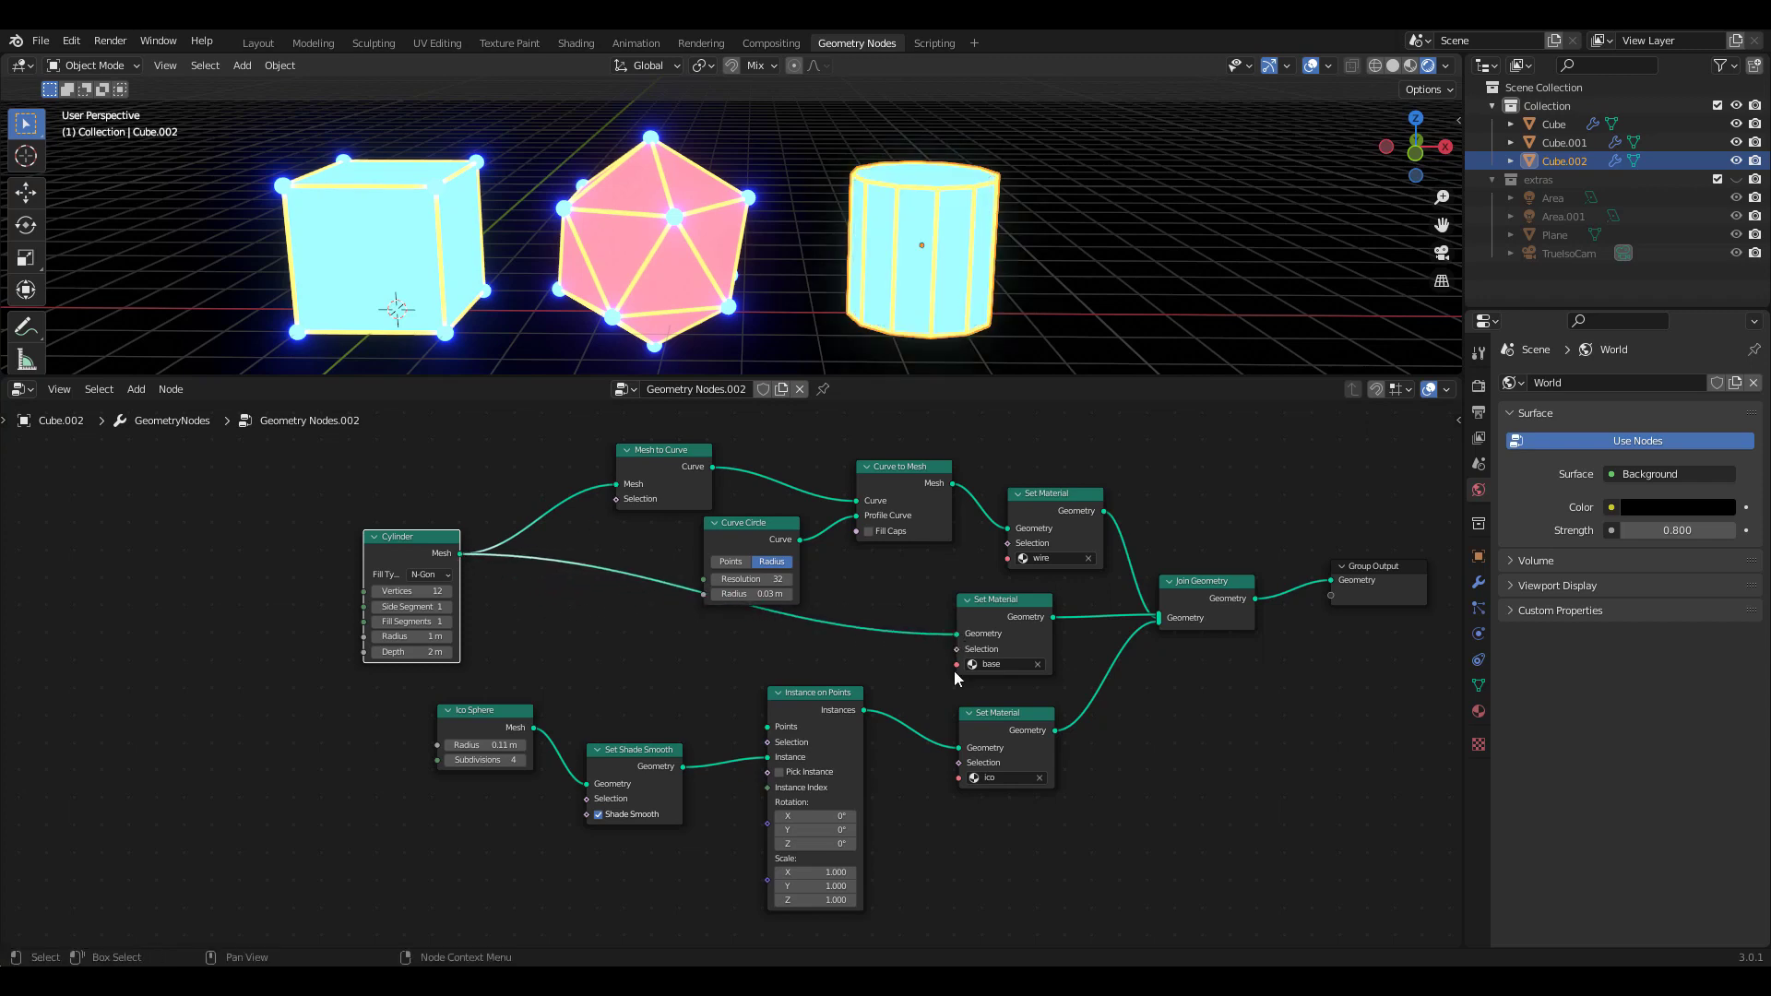
drag(460, 554, 767, 726)
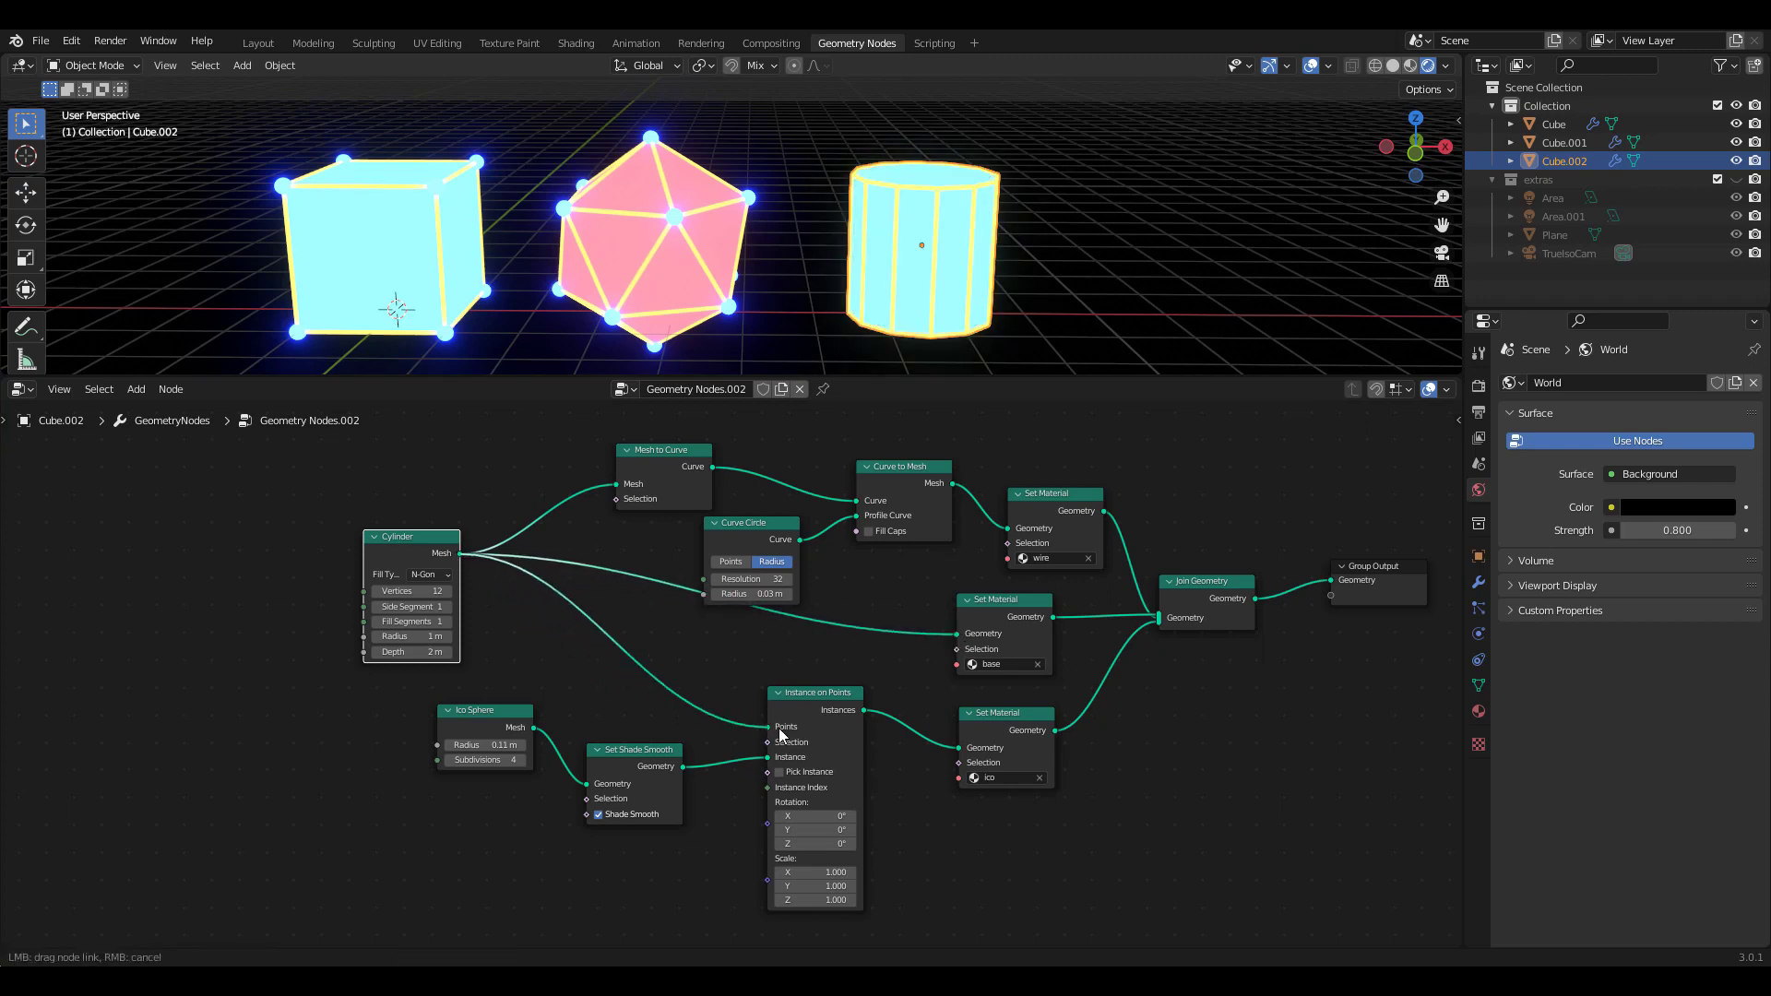
Step: Shrink the corner spheres' radius to 0.08 m and assign base3 to the cylinder
drag(767, 523, 791, 511)
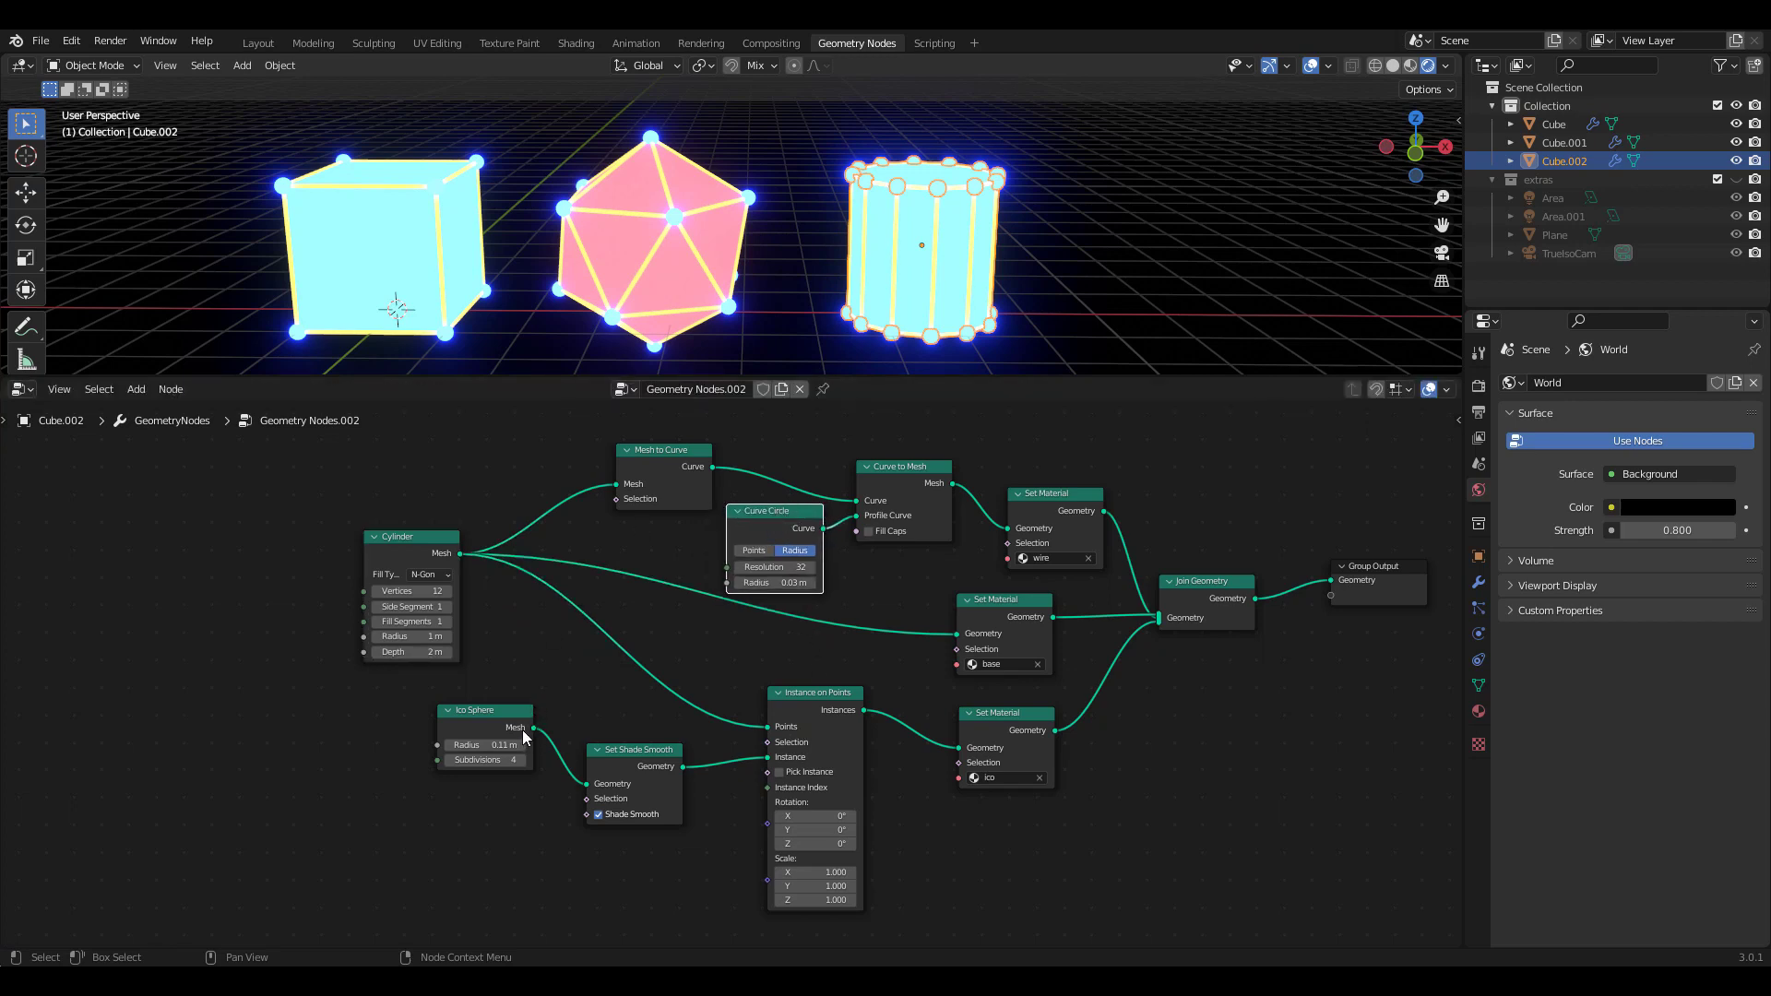
shift+drag(502, 744, 497, 744)
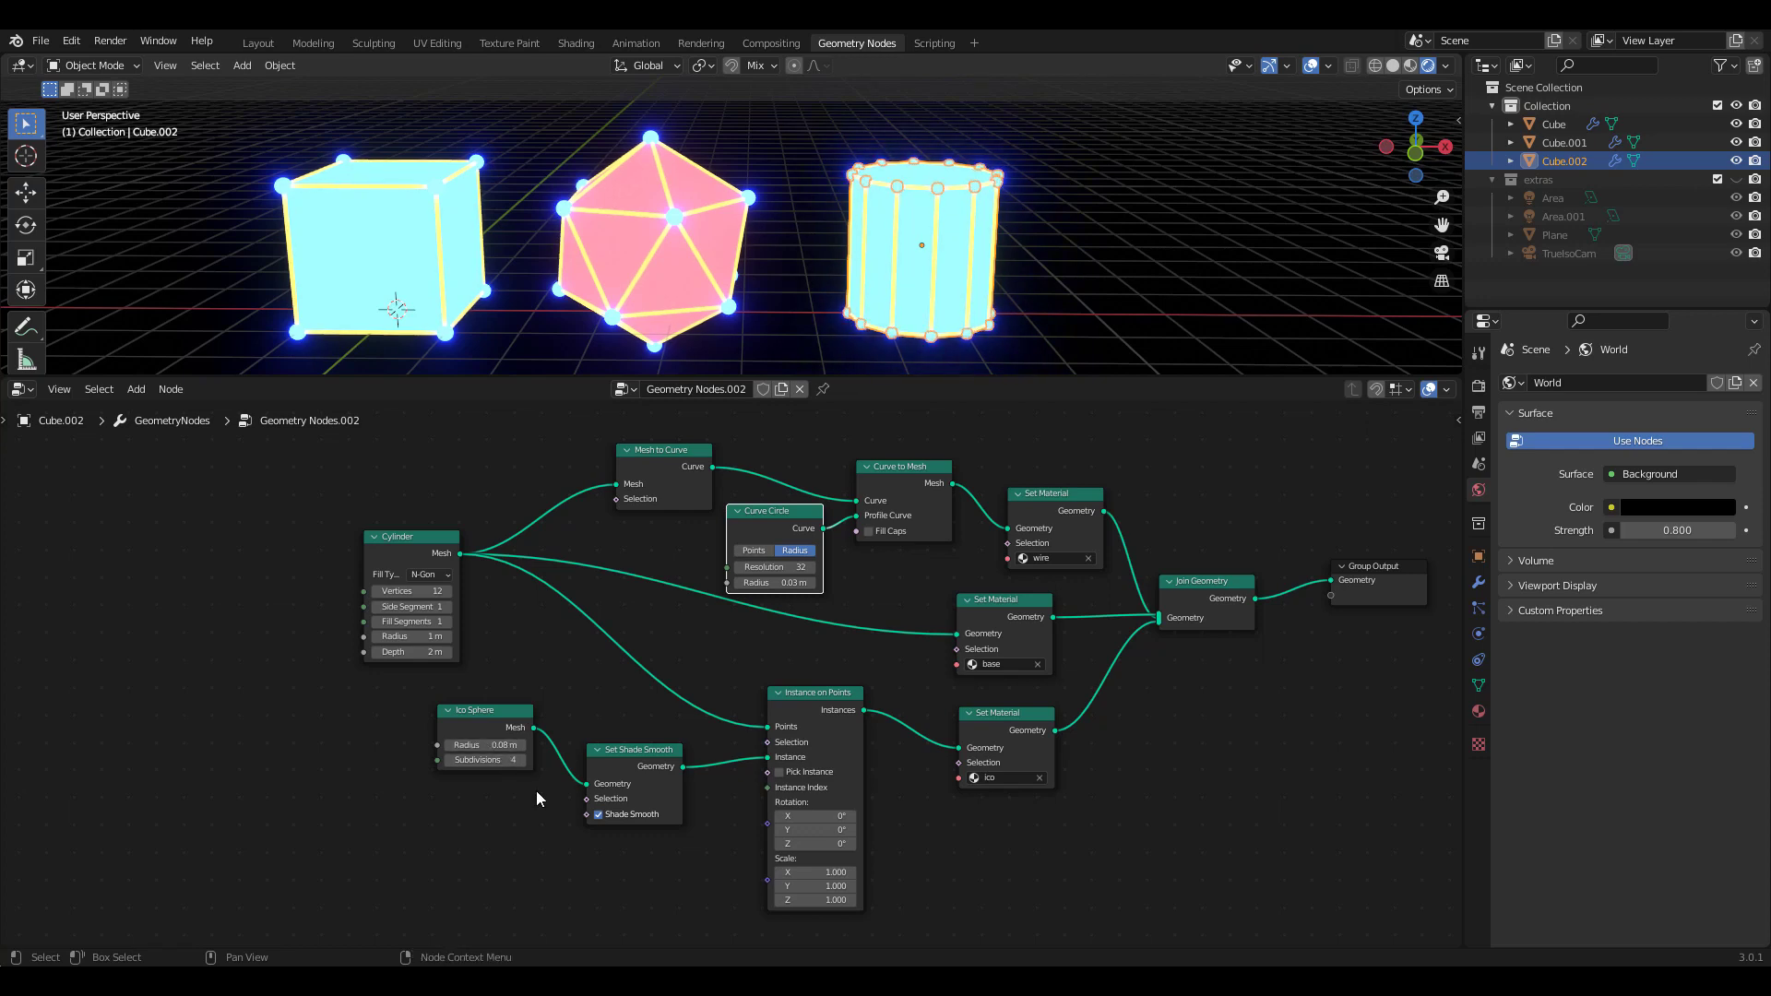
click(994, 666)
click(1010, 724)
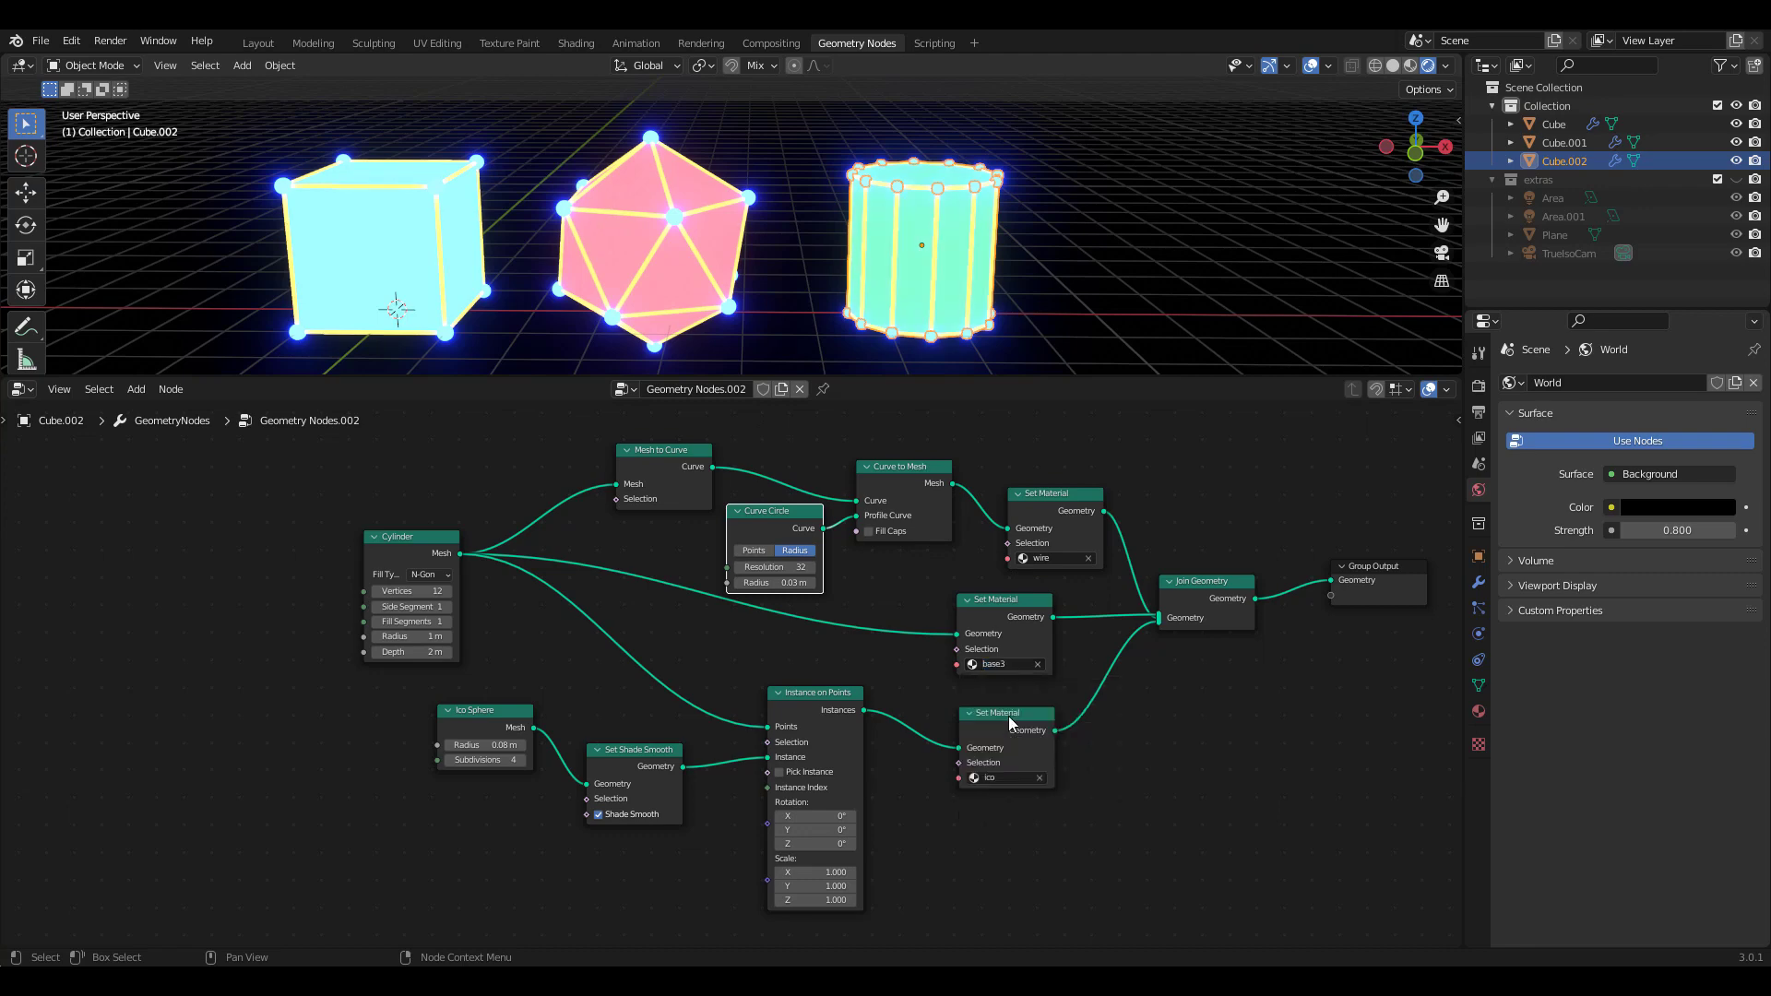
middle_drag(947, 262, 1103, 240)
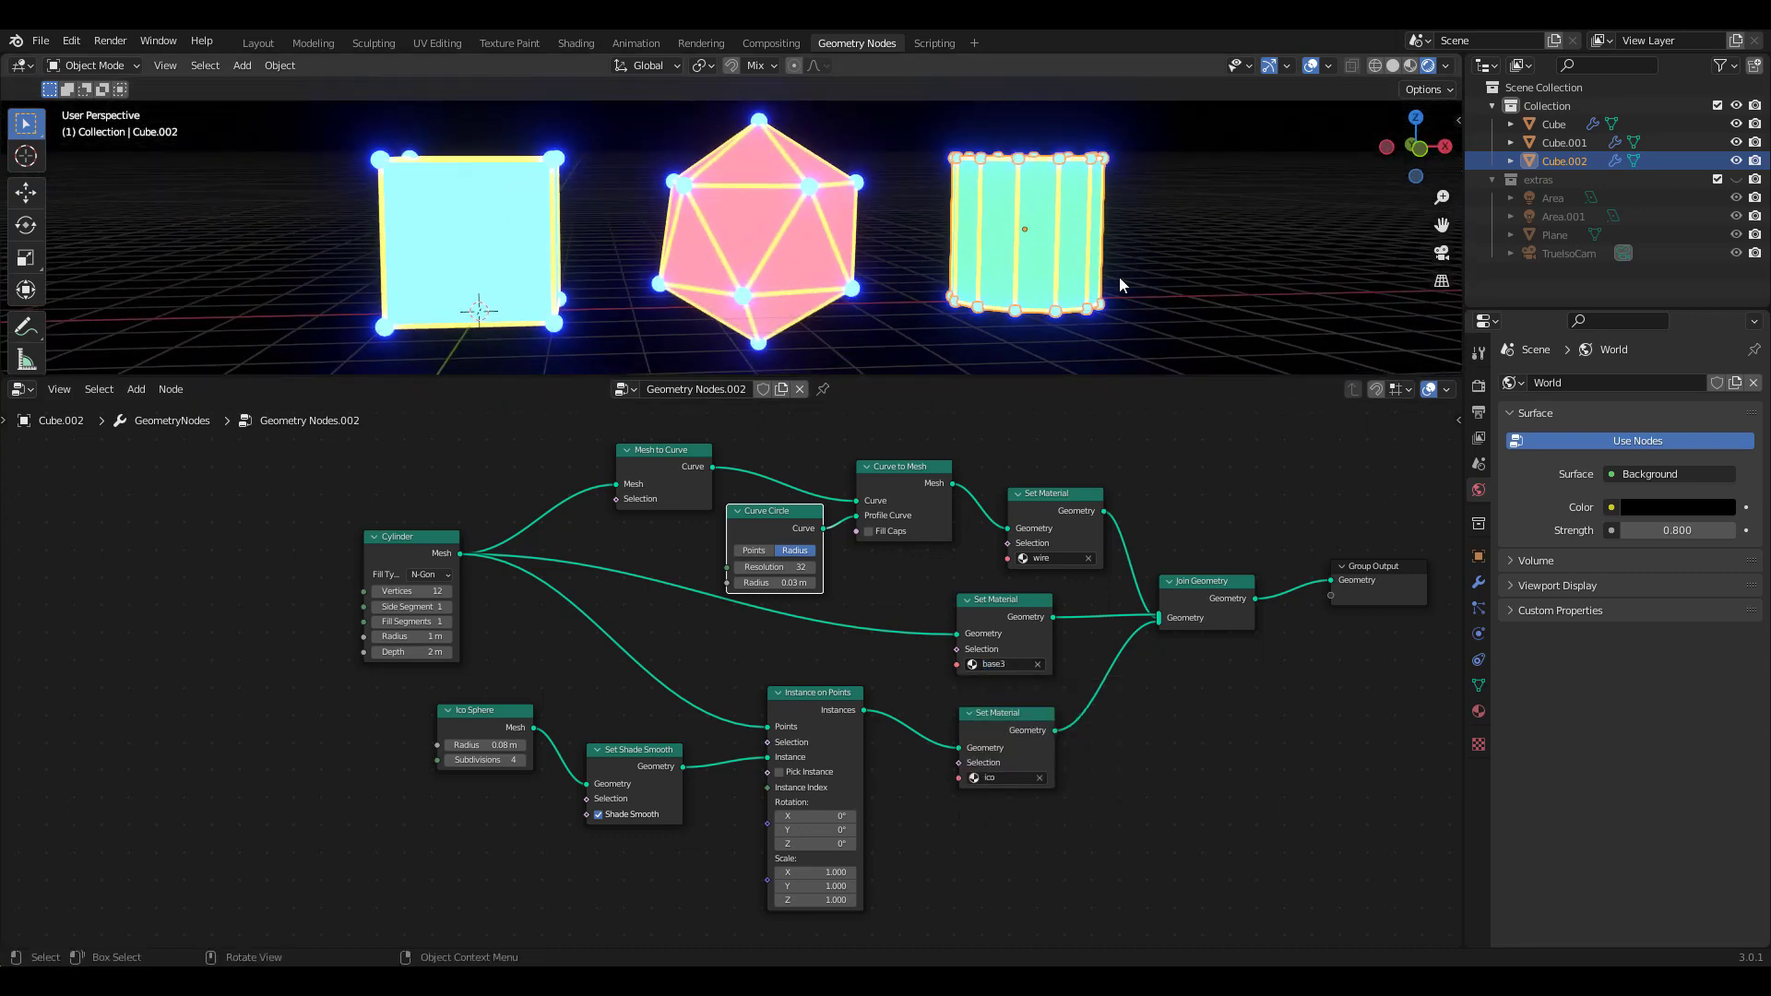